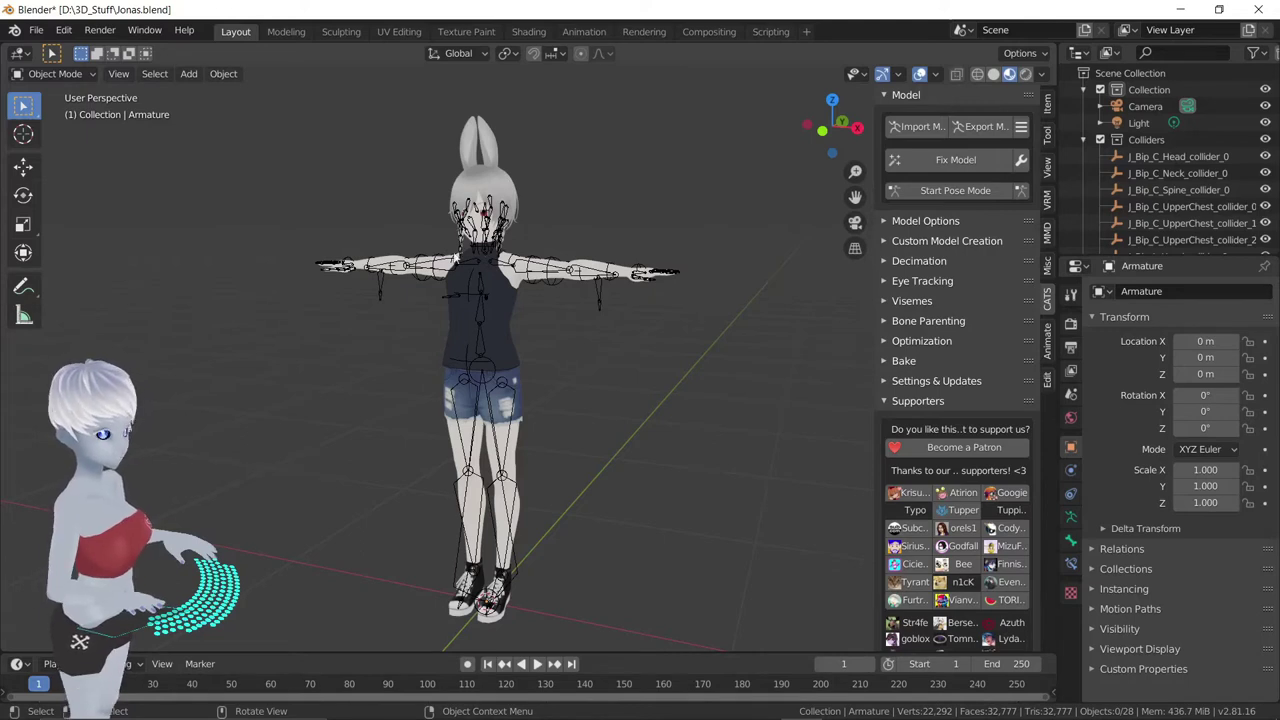
Zoom in on the avatar's head and orbit around the face to see the eye and hair bones
{"action": "scroll", "coordinate": [498, 142], "scroll_direction": "up", "scroll_amount": 2}
{"action": "scroll", "coordinate": [498, 142], "scroll_direction": "up", "scroll_amount": 1}
{"action": "scroll", "coordinate": [504, 151], "scroll_direction": "up", "scroll_amount": 1}
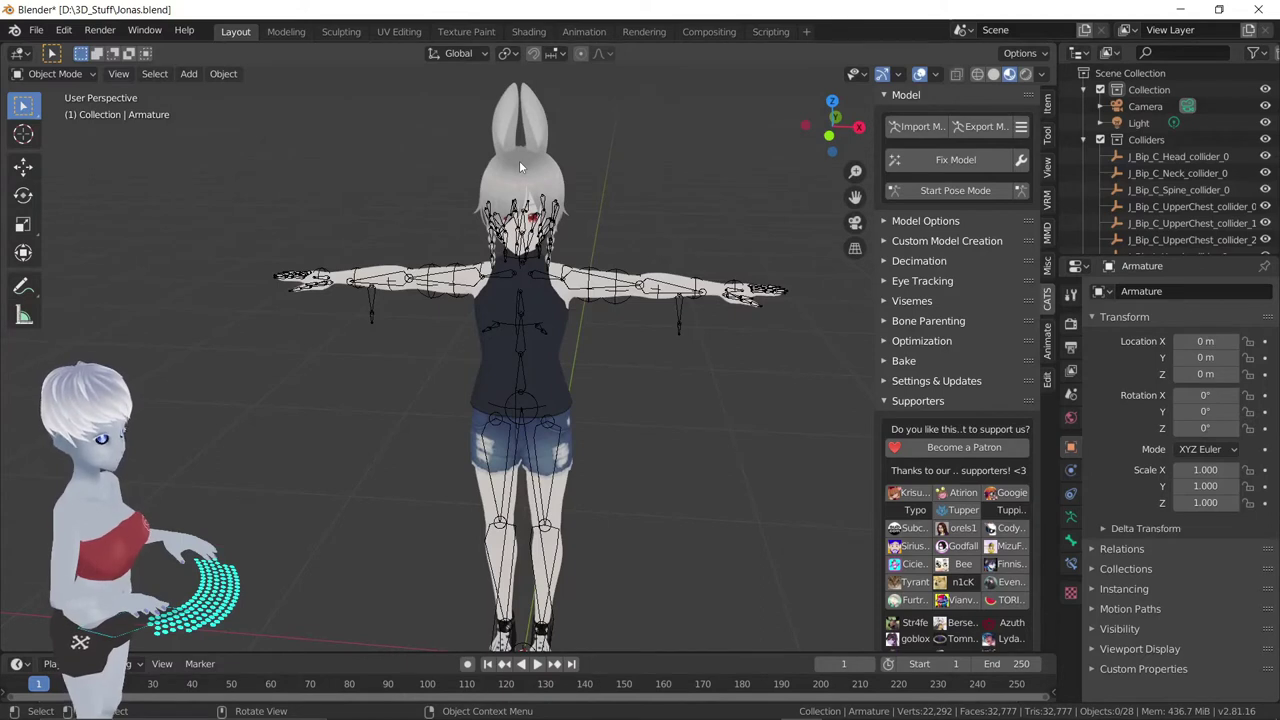
{"action": "scroll", "coordinate": [570, 252], "scroll_direction": "up", "scroll_amount": 1}
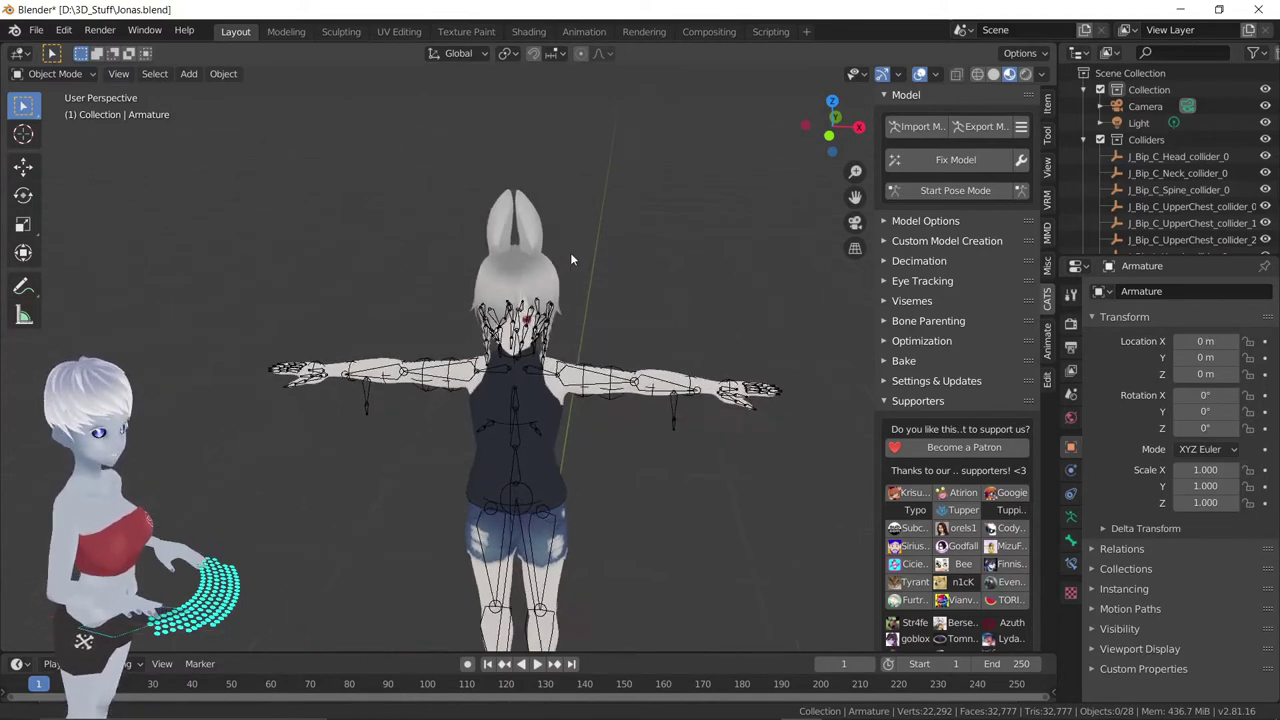
{"action": "scroll", "coordinate": [520, 300], "scroll_direction": "up", "scroll_amount": 3}
{"action": "scroll", "coordinate": [459, 337], "scroll_direction": "up", "scroll_amount": 4}
{"action": "mouse_move", "coordinate": [459, 337]}
{"action": "middle_mouse_down"}
{"action": "mouse_move", "coordinate": [416, 352]}
{"action": "mouse_move", "coordinate": [484, 291]}
{"action": "middle_mouse_up"}
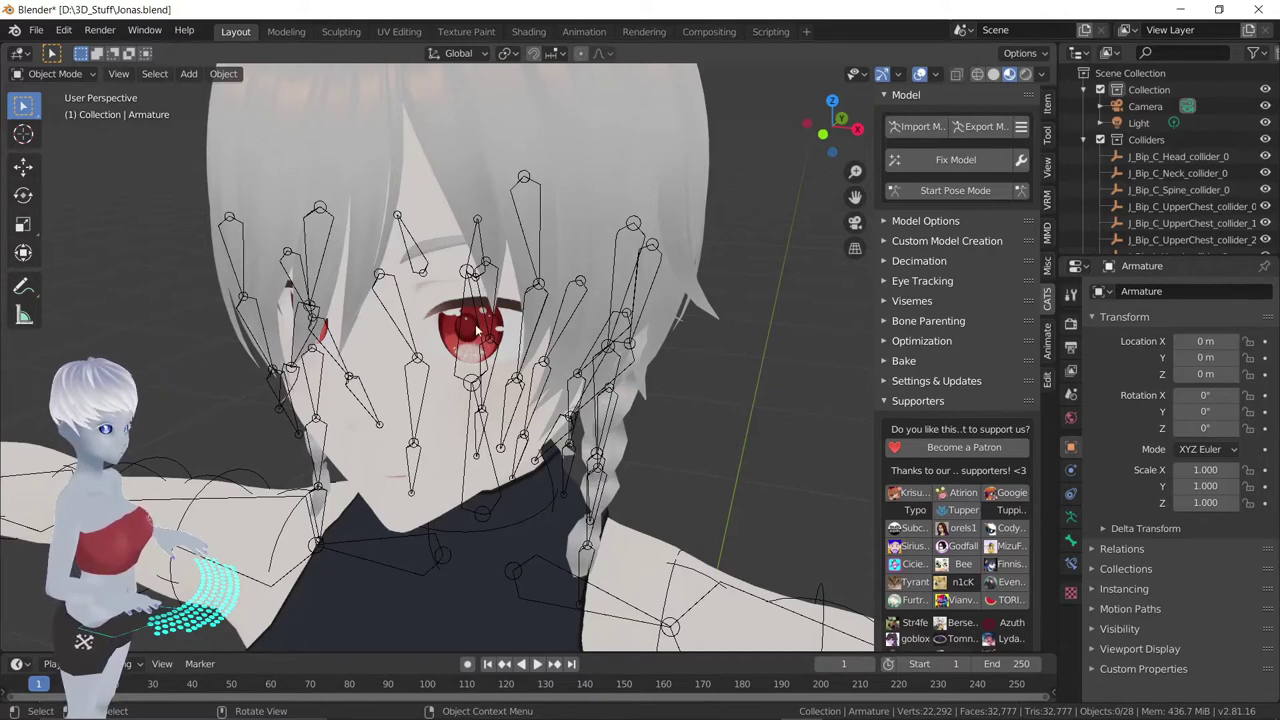
Select the armature, switch it to Pose Mode, and test-rotate the head bone, cancelling the rotation
{"action": "left_click", "coordinate": [463, 383]}
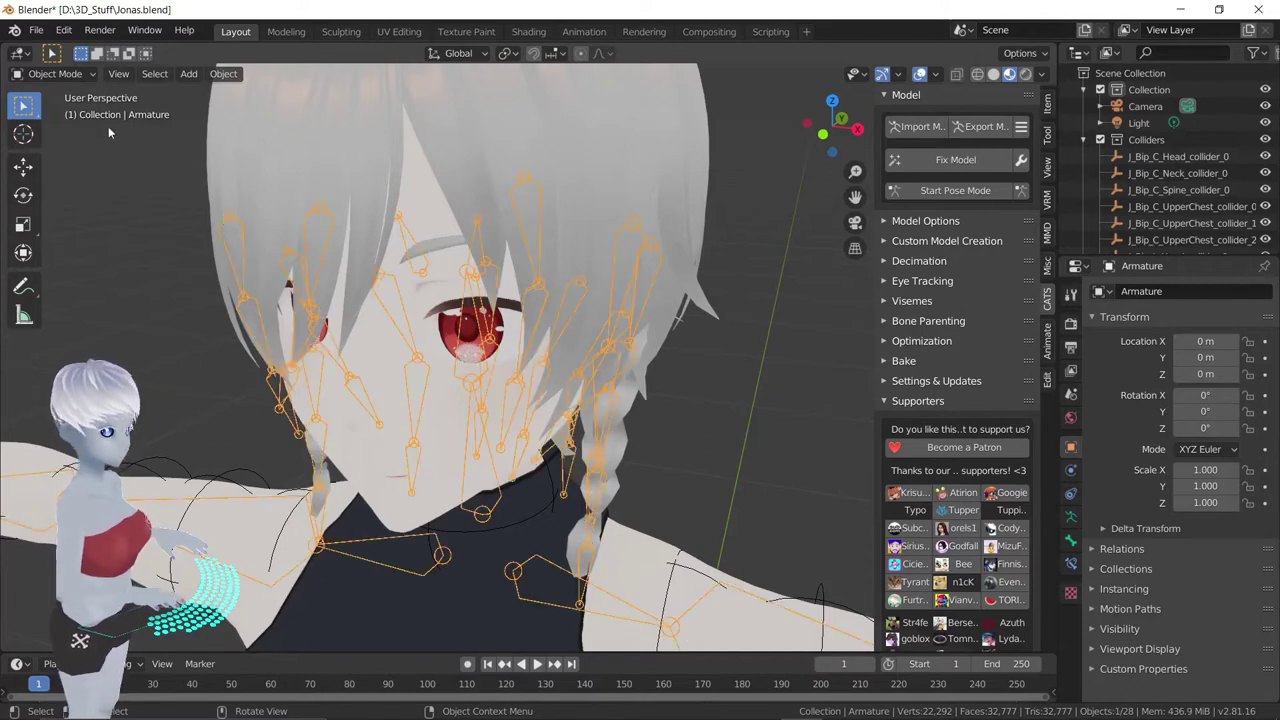
{"action": "left_click", "coordinate": [55, 73]}
{"action": "left_click", "coordinate": [55, 129]}
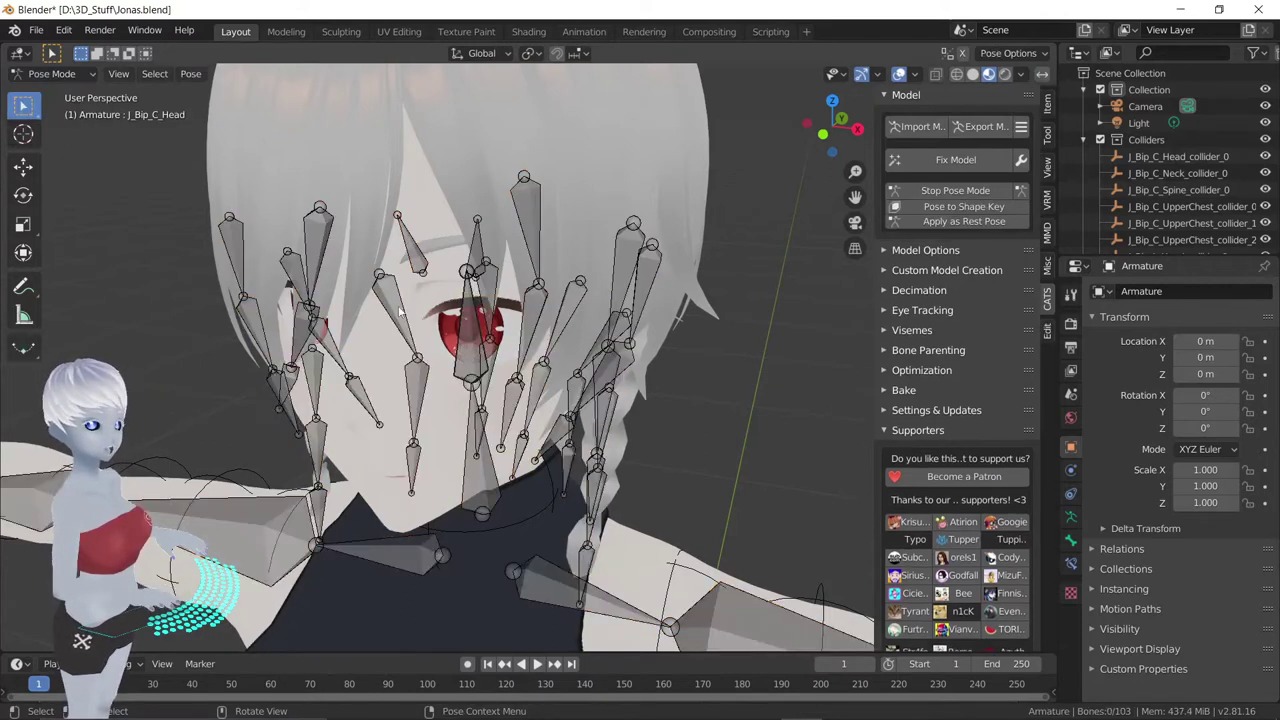
{"action": "left_click", "coordinate": [466, 345]}
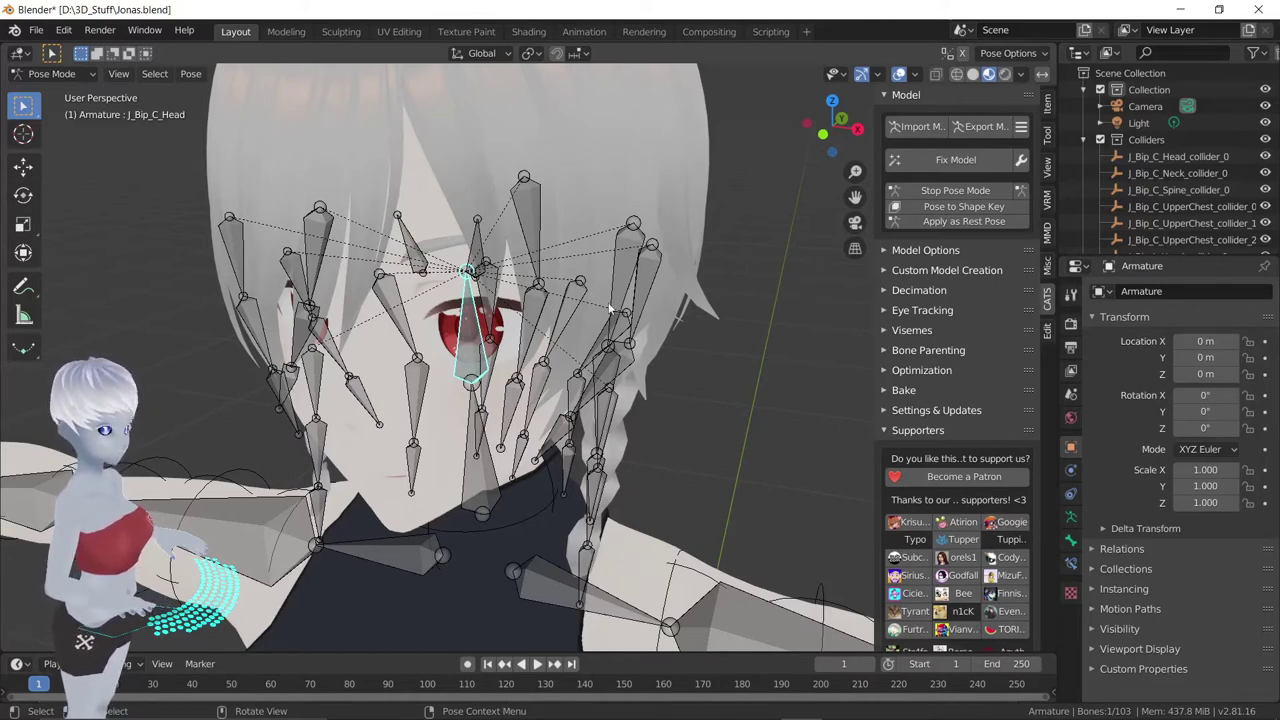
{"action": "key", "text": "r"}
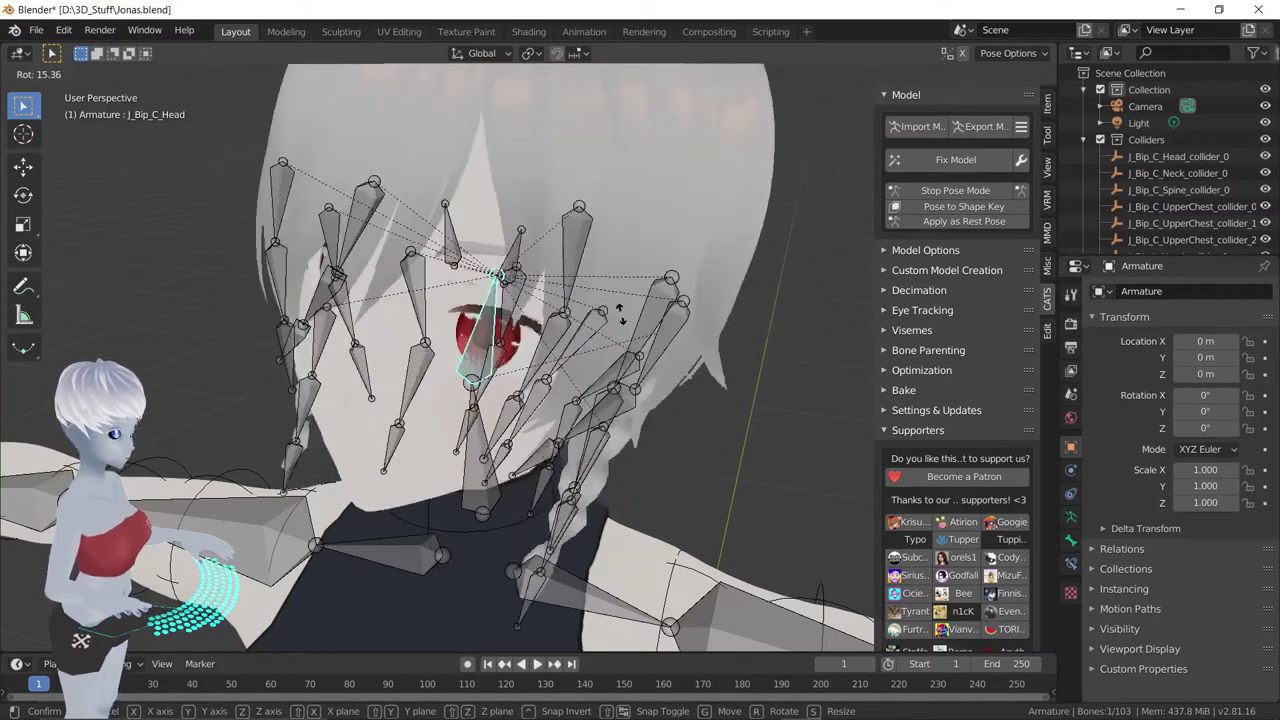
{"action": "left_click", "coordinate": [522, 428]}
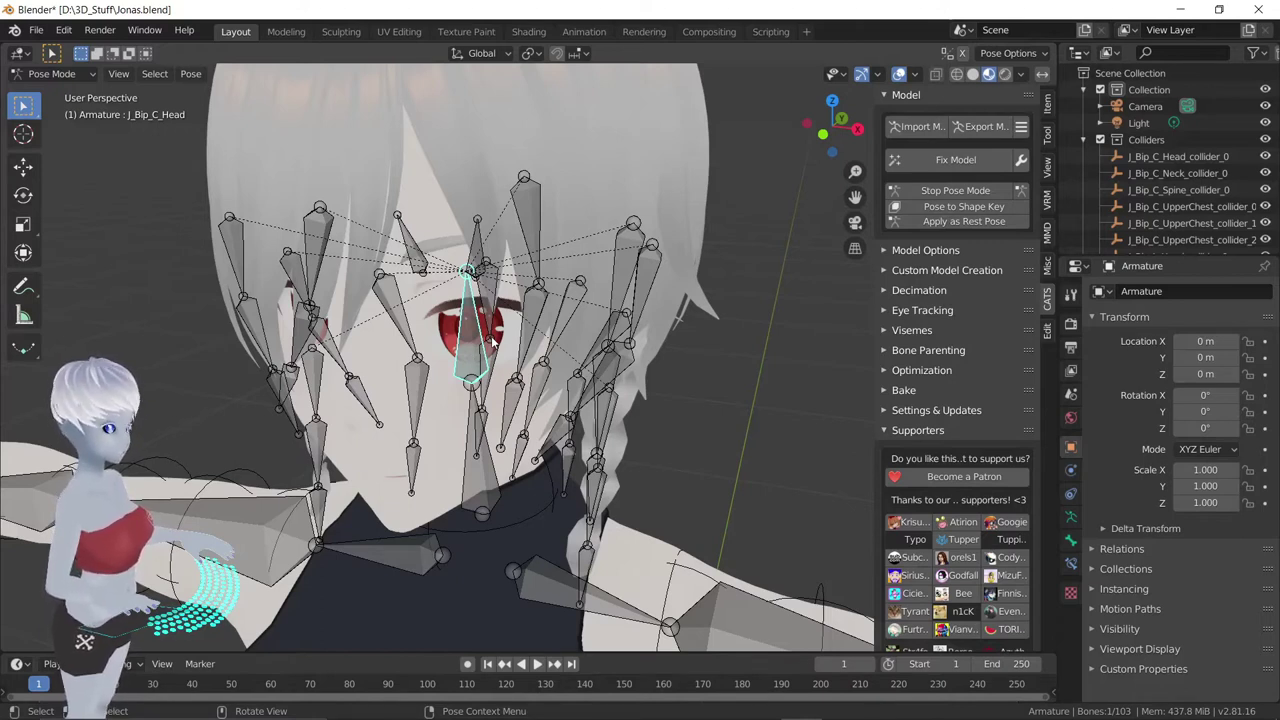
Swing the Hair.006 bone with the rotate gizmo, undo it back to rest, and deselect it
{"action": "left_click", "coordinate": [539, 196]}
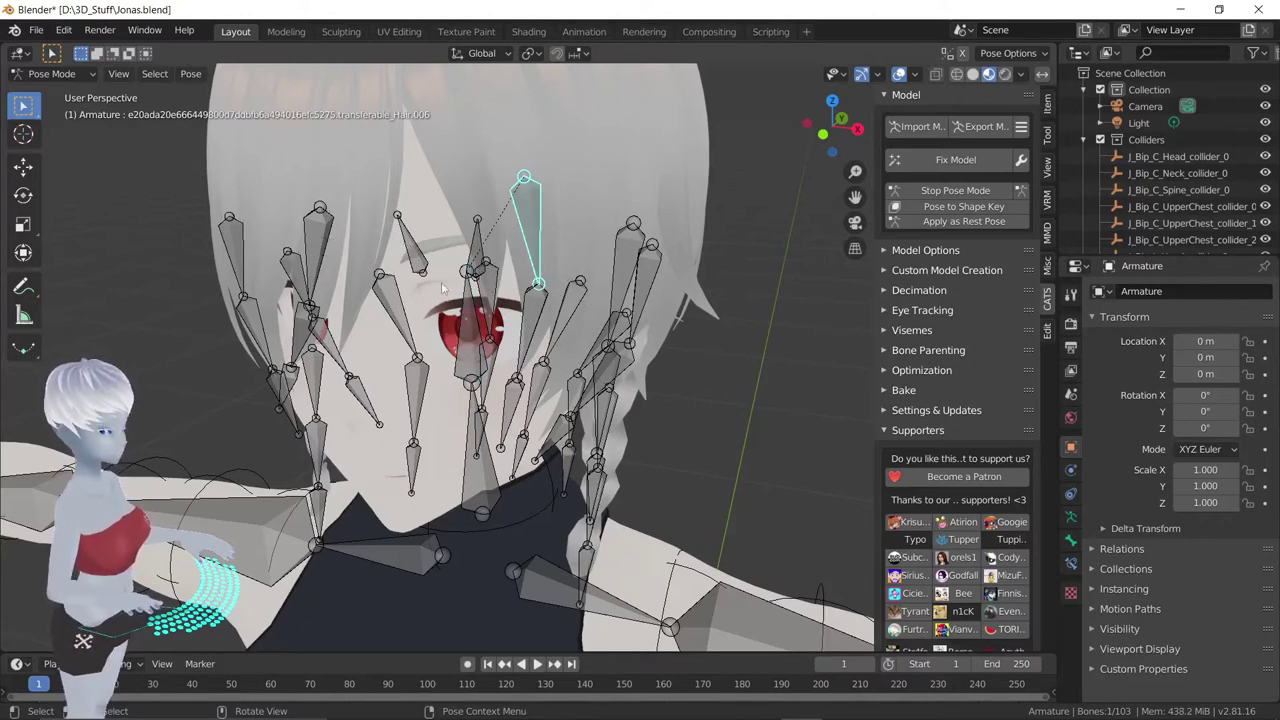
{"action": "left_click", "coordinate": [23, 197]}
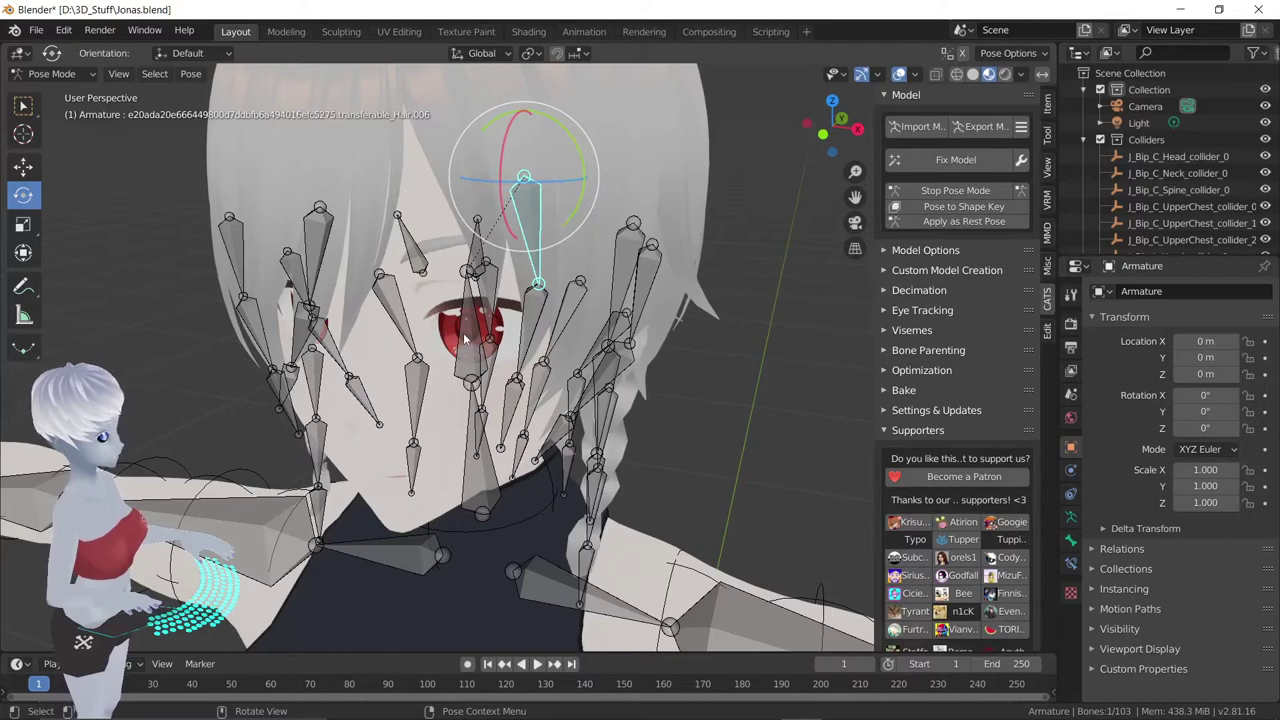
{"action": "left_click_drag", "start_coordinate": [585, 158], "coordinate": [549, 167]}
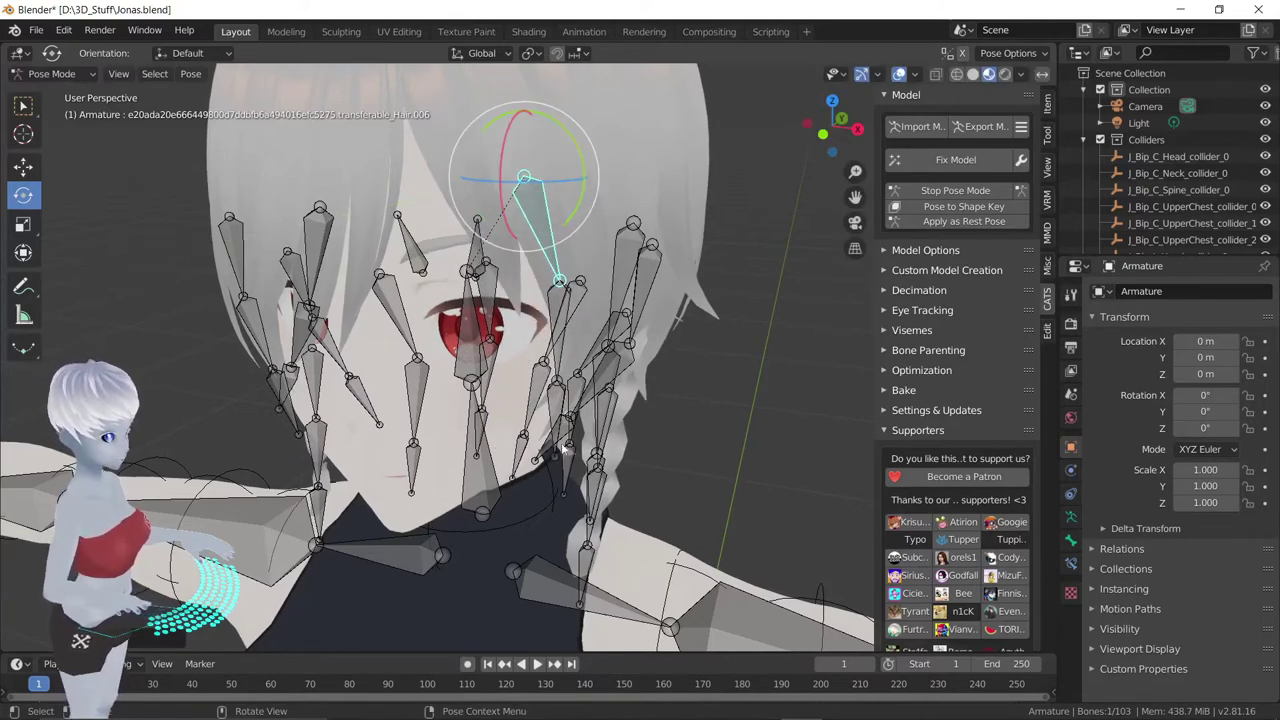
{"action": "key", "text": "ctrl+z"}
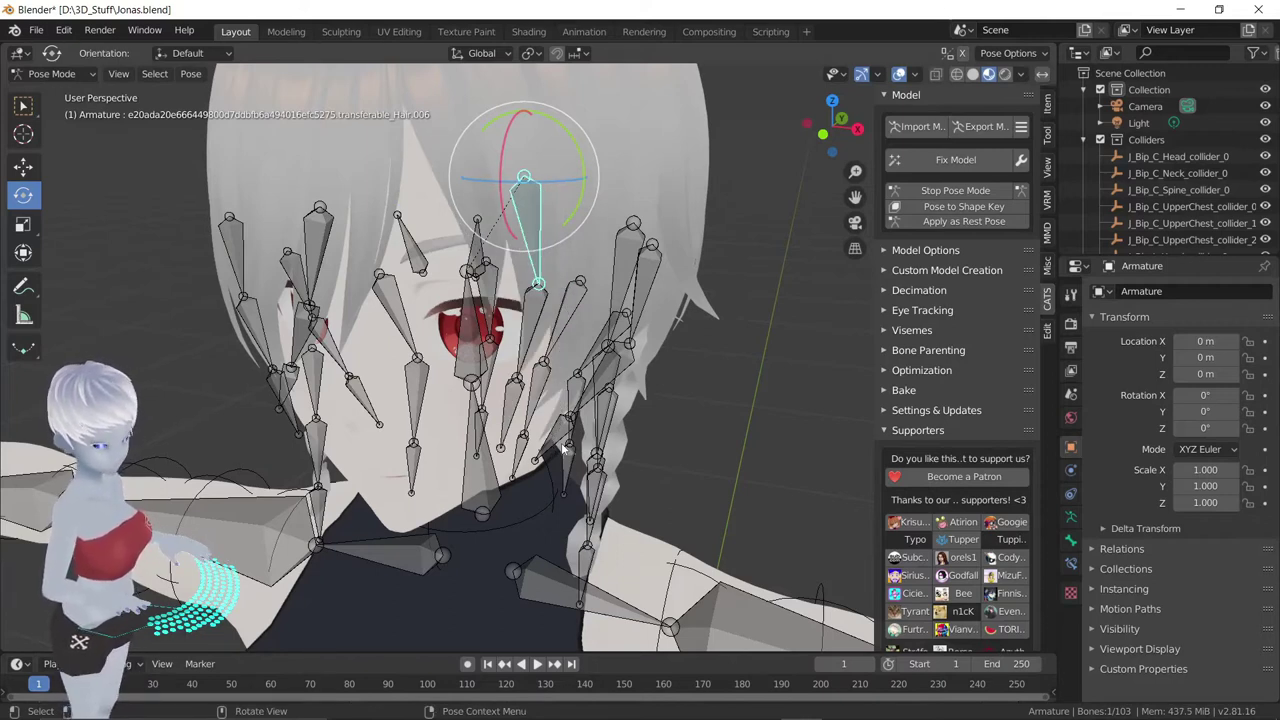
{"action": "scroll", "coordinate": [643, 311], "scroll_direction": "down", "scroll_amount": 3}
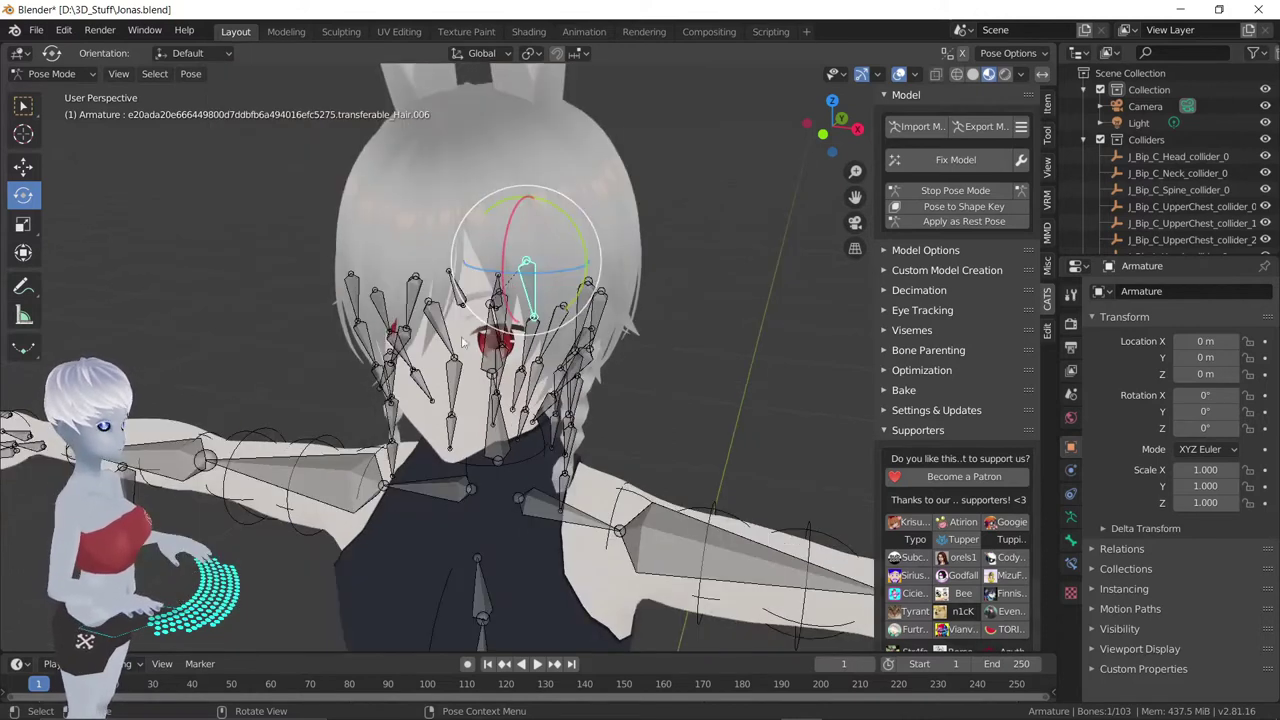
{"action": "left_click", "coordinate": [492, 217]}
In Edit Mode, extrude a first new bone upward from the J_Bip_C_Head tip
{"action": "left_click", "coordinate": [55, 74]}
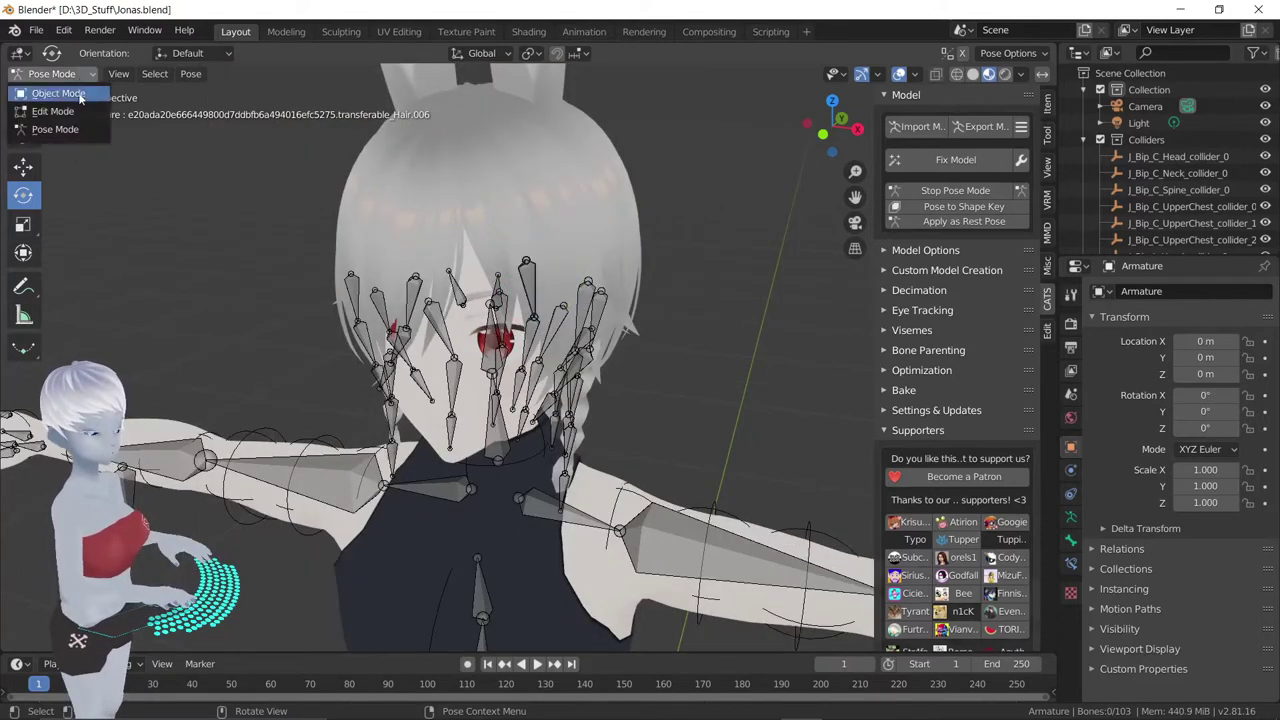
{"action": "left_click", "coordinate": [78, 112]}
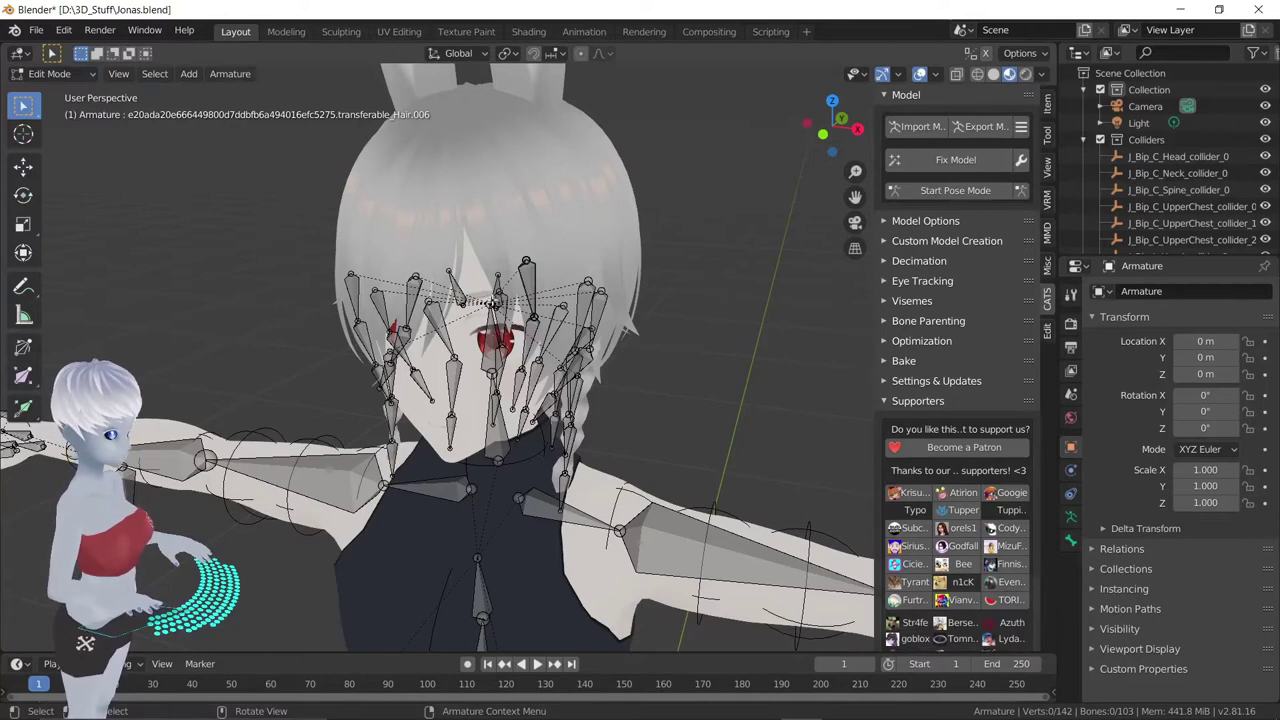
{"action": "left_click", "coordinate": [527, 262]}
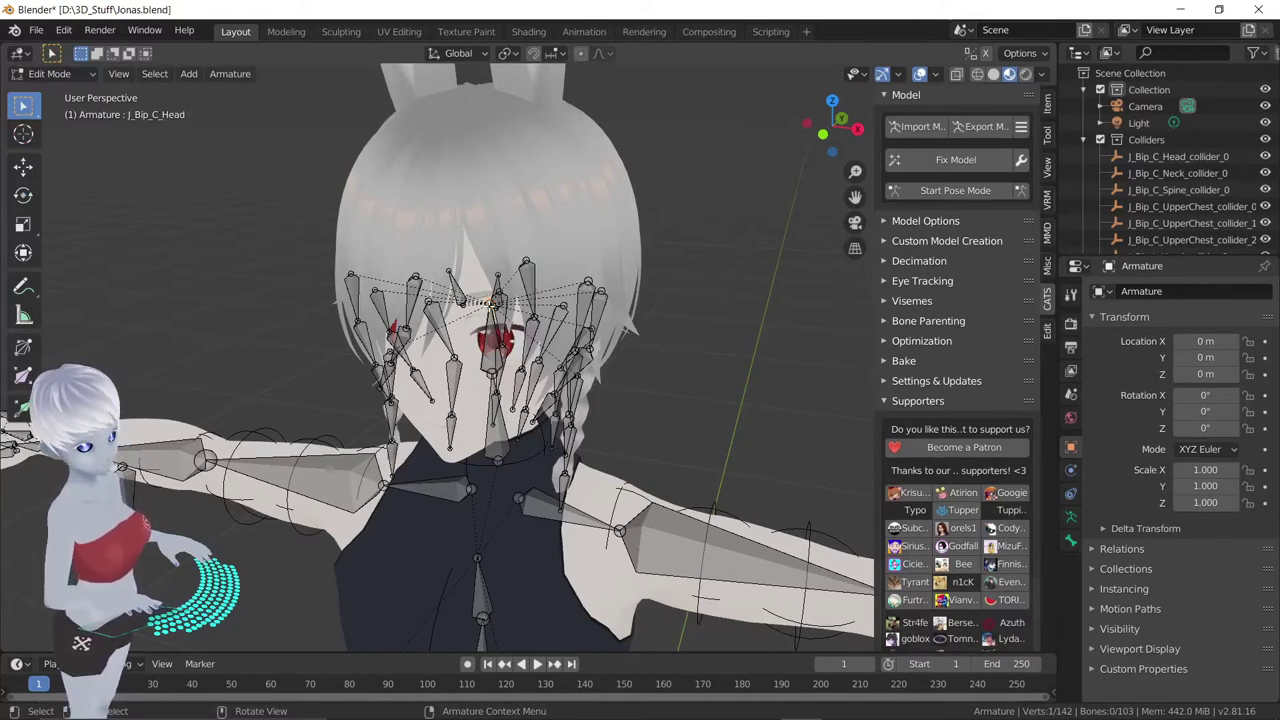
{"action": "middle_click_drag", "start_coordinate": [555, 274], "coordinate": [740, 222]}
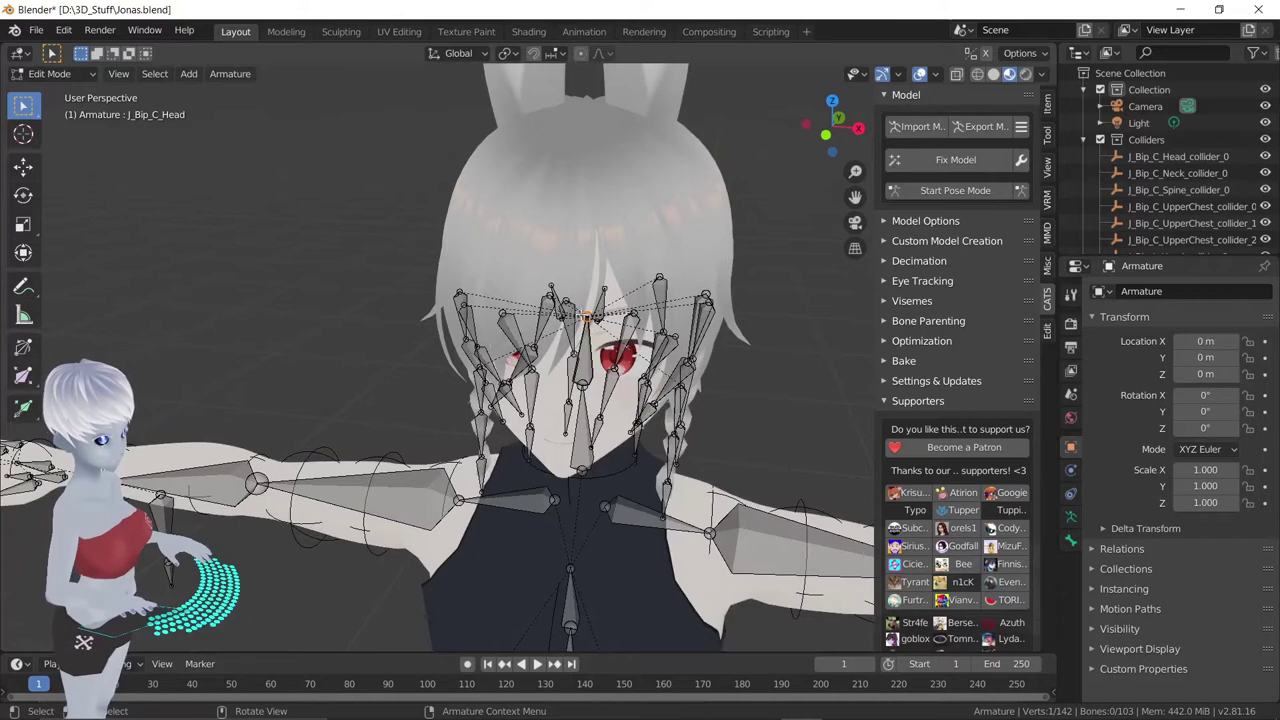
{"action": "key", "text": "e"}
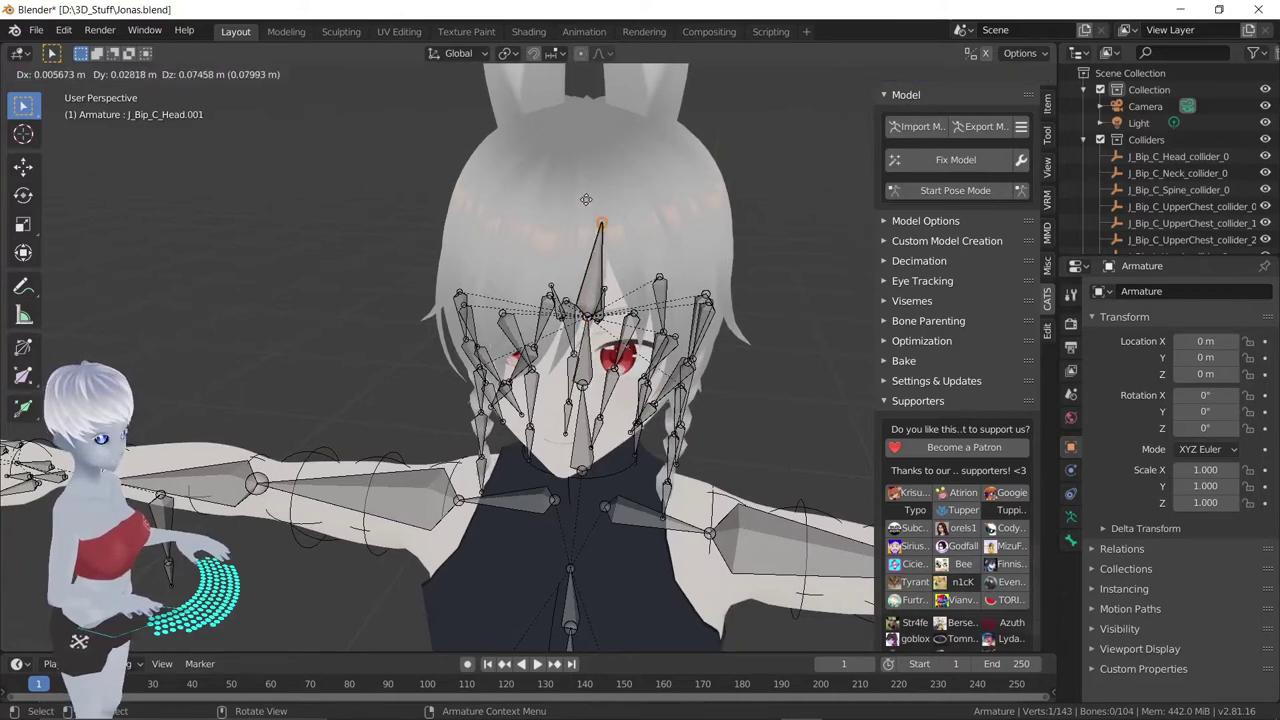
{"action": "left_click", "coordinate": [605, 212]}
Extrude a second bone up from the head tip, then select the tip of J_Bip_C_Head.001
{"action": "left_click", "coordinate": [587, 318]}
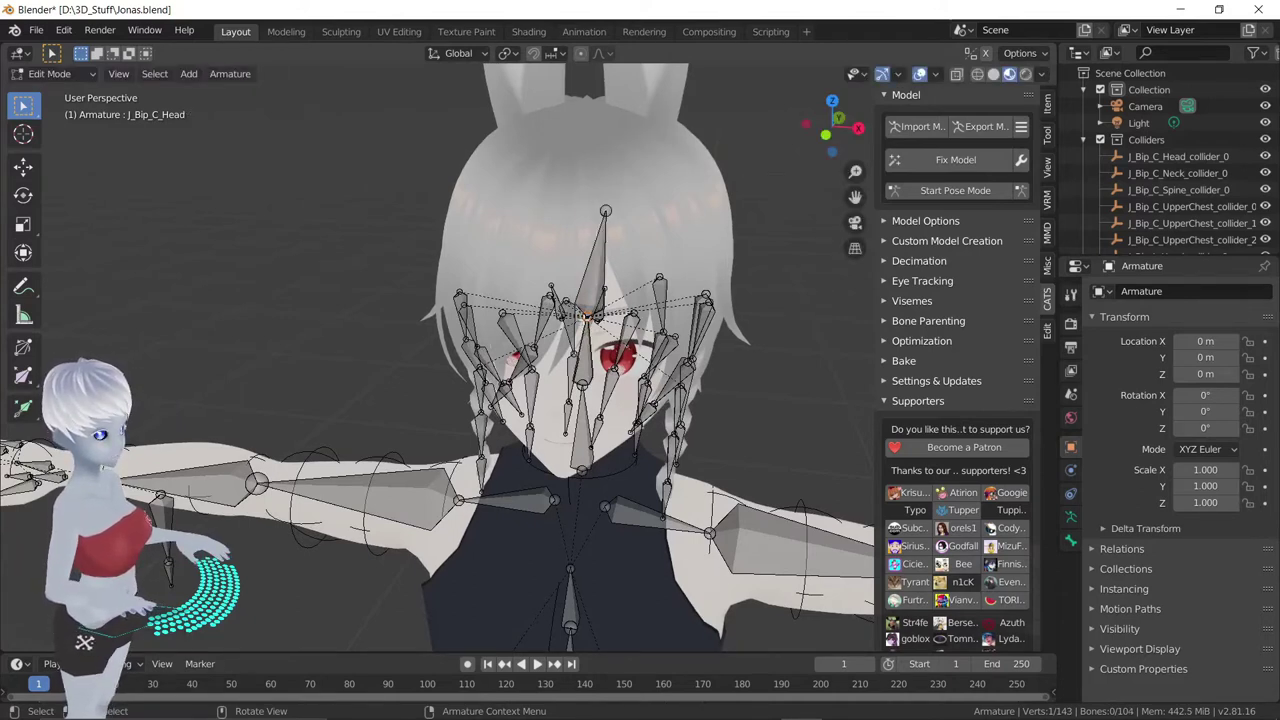
{"action": "key", "text": "e"}
{"action": "left_click", "coordinate": [562, 212]}
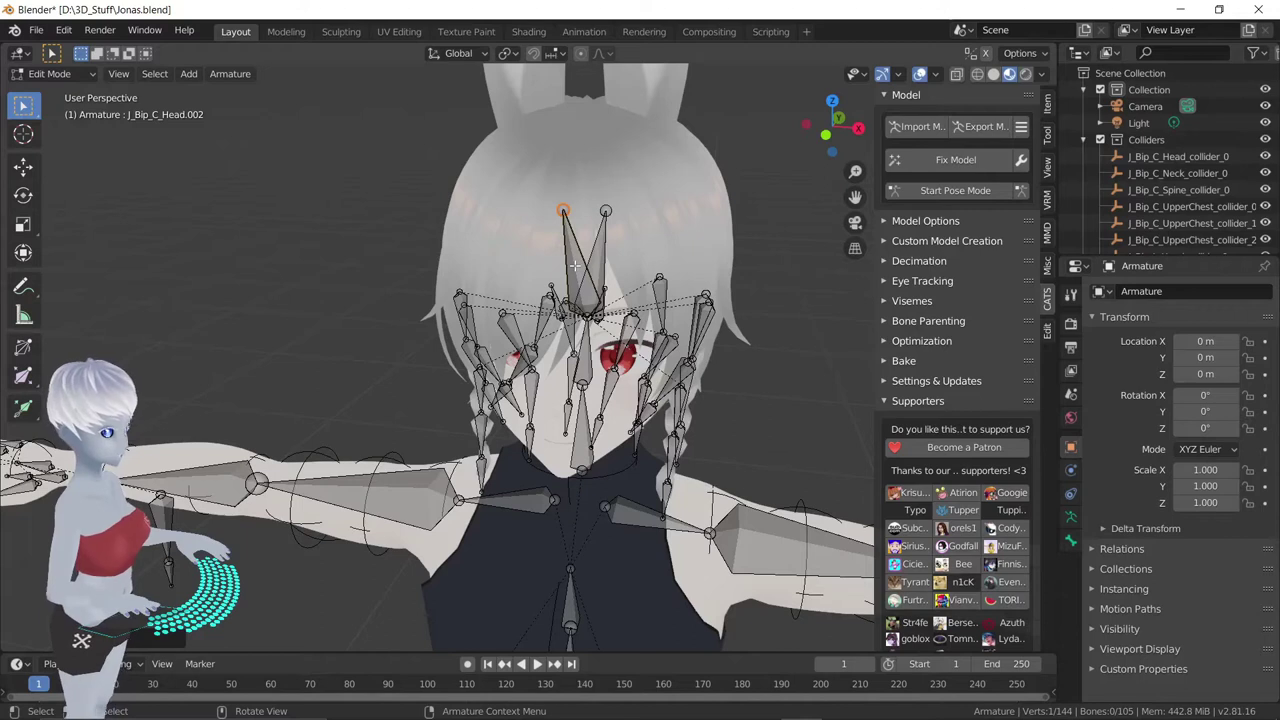
{"action": "middle_click_drag", "start_coordinate": [575, 265], "coordinate": [553, 261]}
{"action": "left_click", "coordinate": [554, 260]}
{"action": "left_click", "coordinate": [527, 256], "text": "shift"}
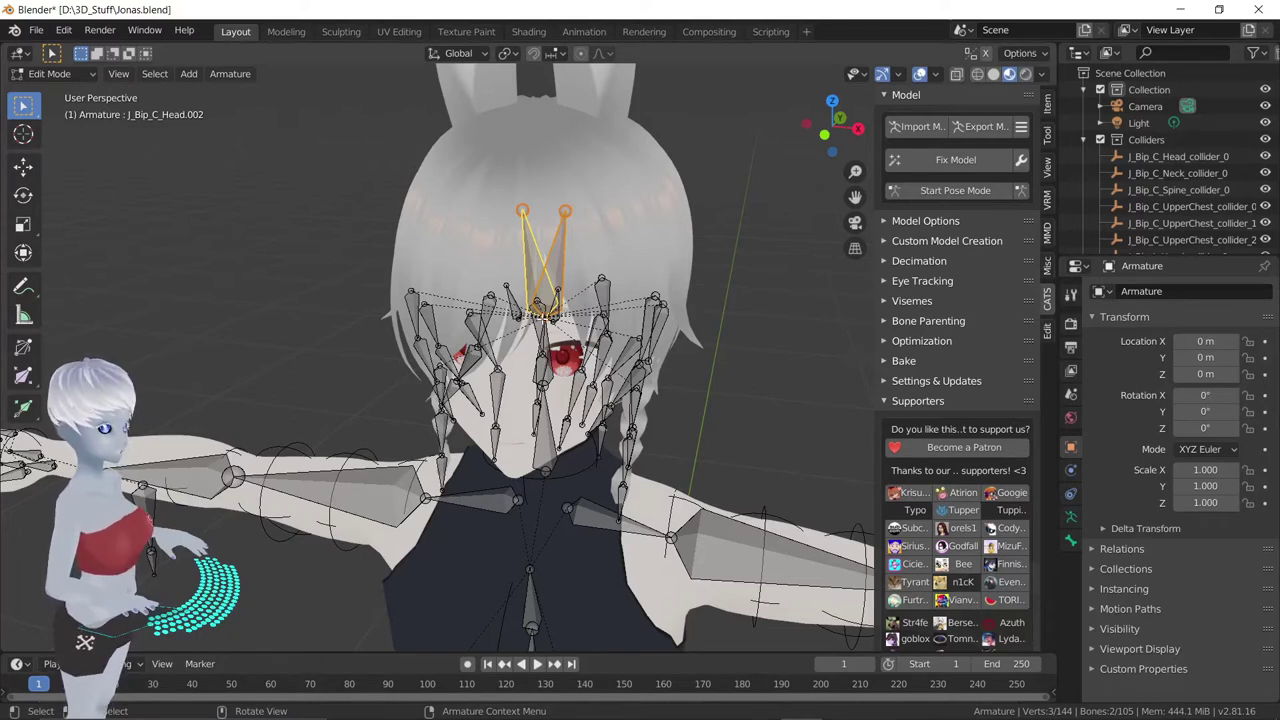
{"action": "middle_click_drag", "start_coordinate": [542, 320], "coordinate": [588, 271]}
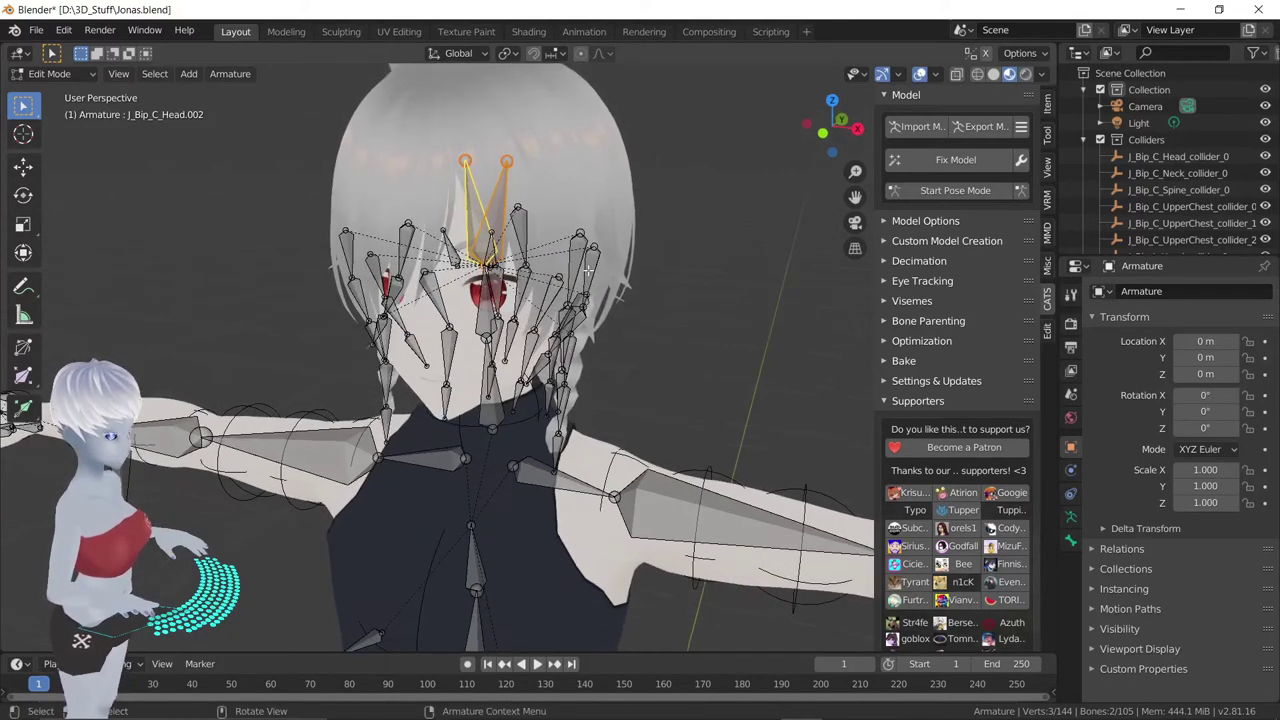
{"action": "scroll", "coordinate": [543, 270], "scroll_direction": "down", "scroll_amount": 2}
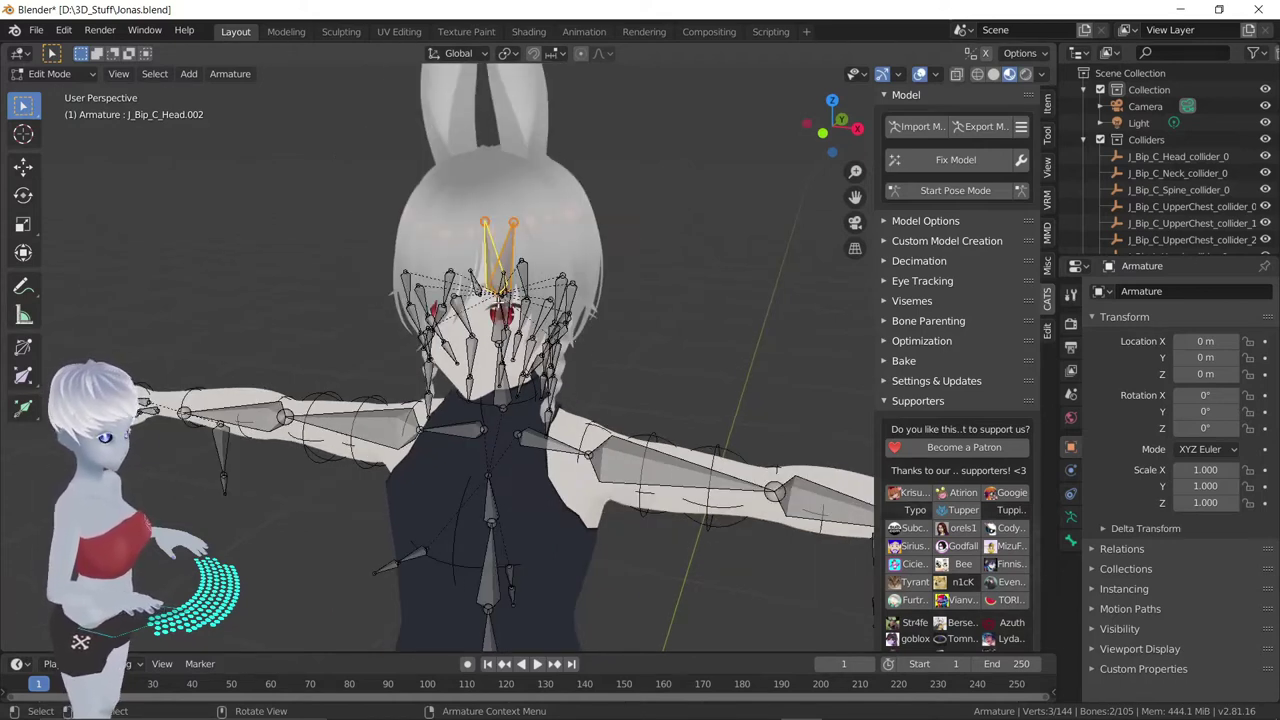
{"action": "middle_click_drag", "start_coordinate": [576, 309], "coordinate": [565, 251]}
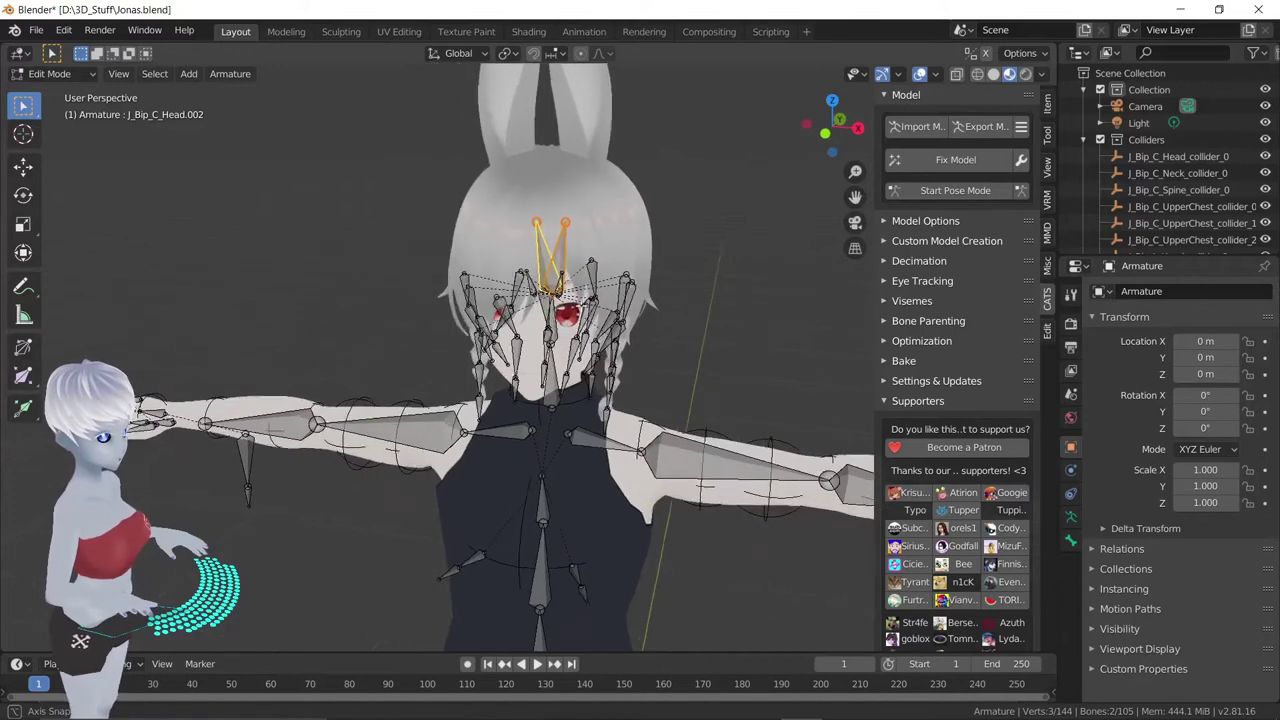
{"action": "left_click", "coordinate": [568, 222]}
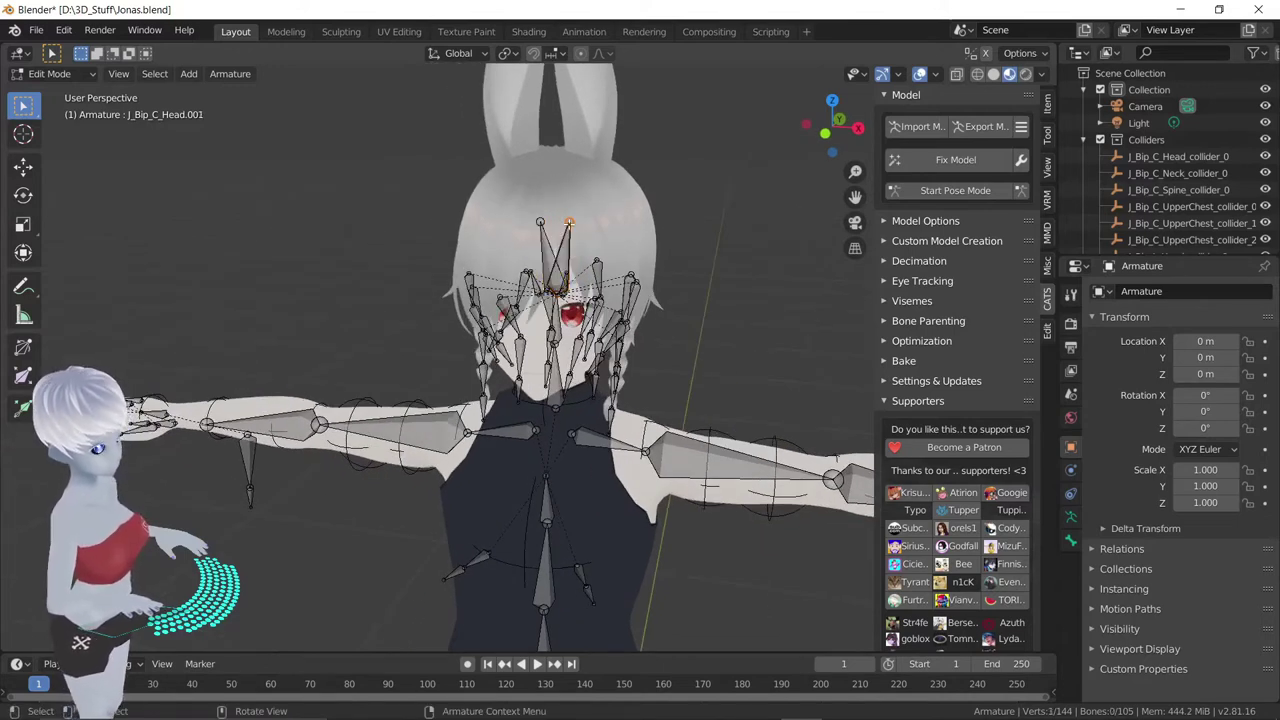
Try extruding a bone into the right ear and raising its joint, then undo both changes
{"action": "key", "text": "e"}
{"action": "left_click", "coordinate": [593, 112]}
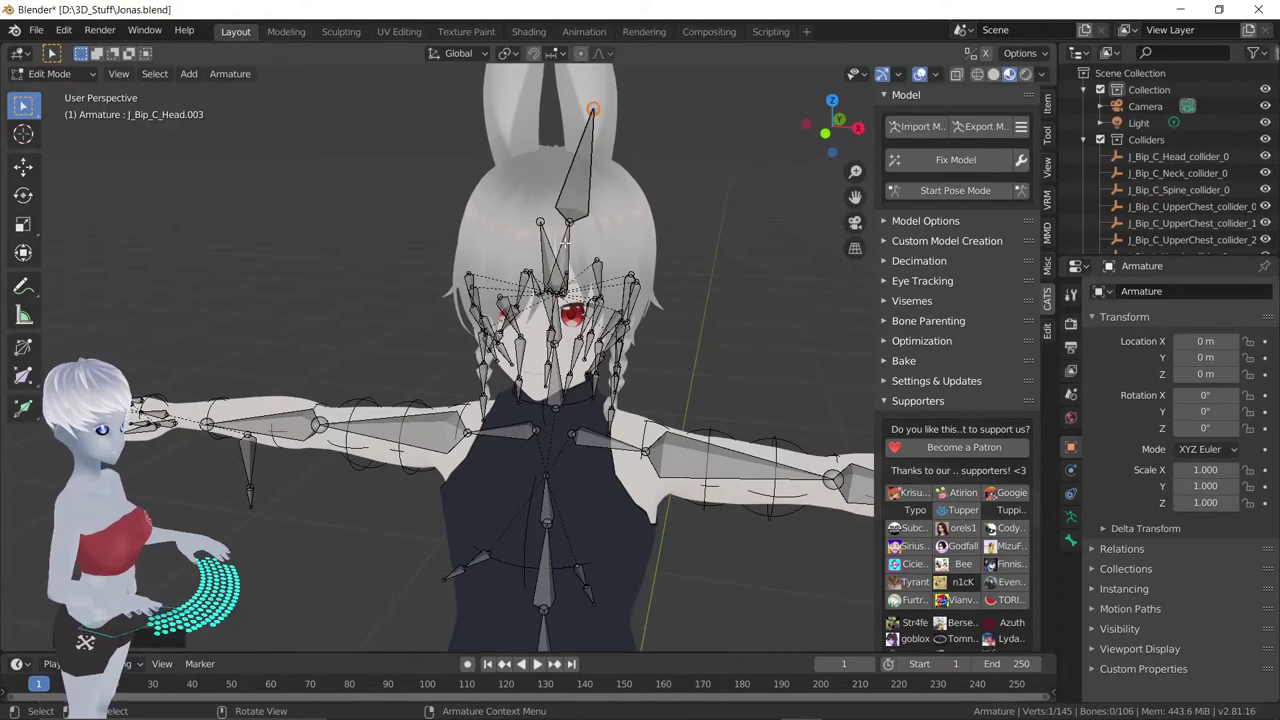
{"action": "left_click", "coordinate": [23, 166]}
{"action": "left_click_drag", "start_coordinate": [568, 222], "coordinate": [593, 160]}
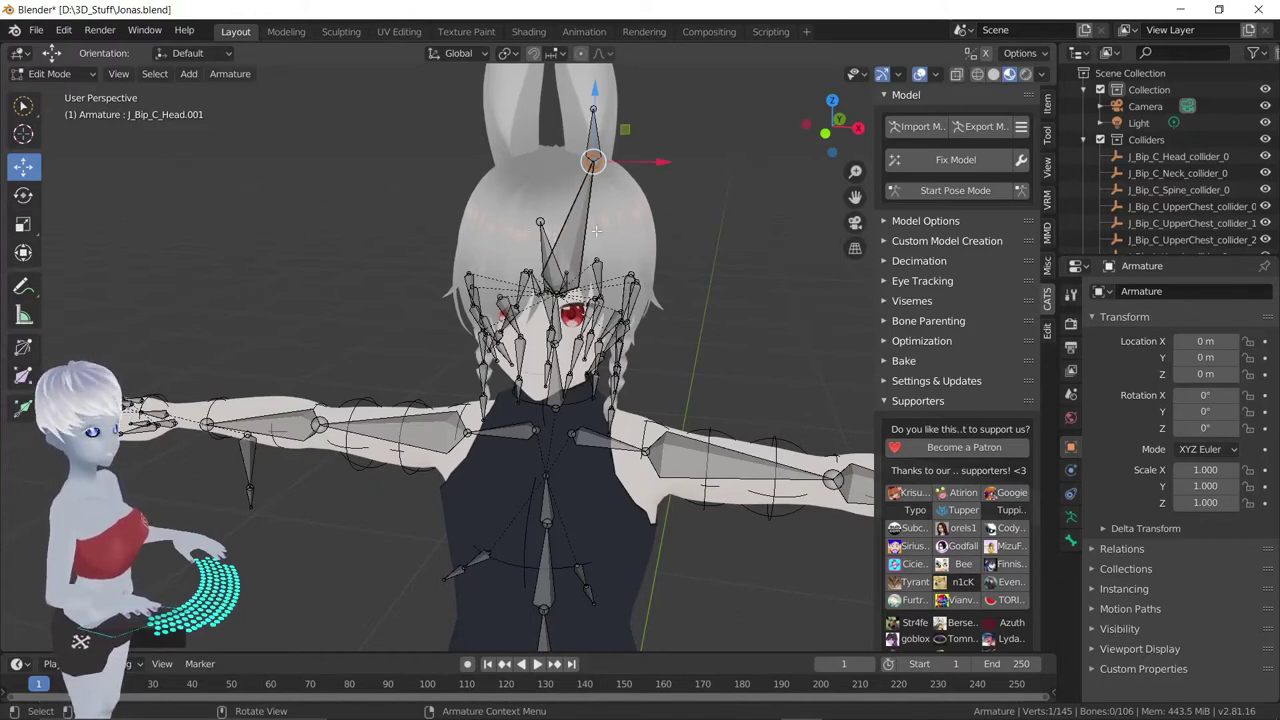
{"action": "key", "text": "ctrl+z"}
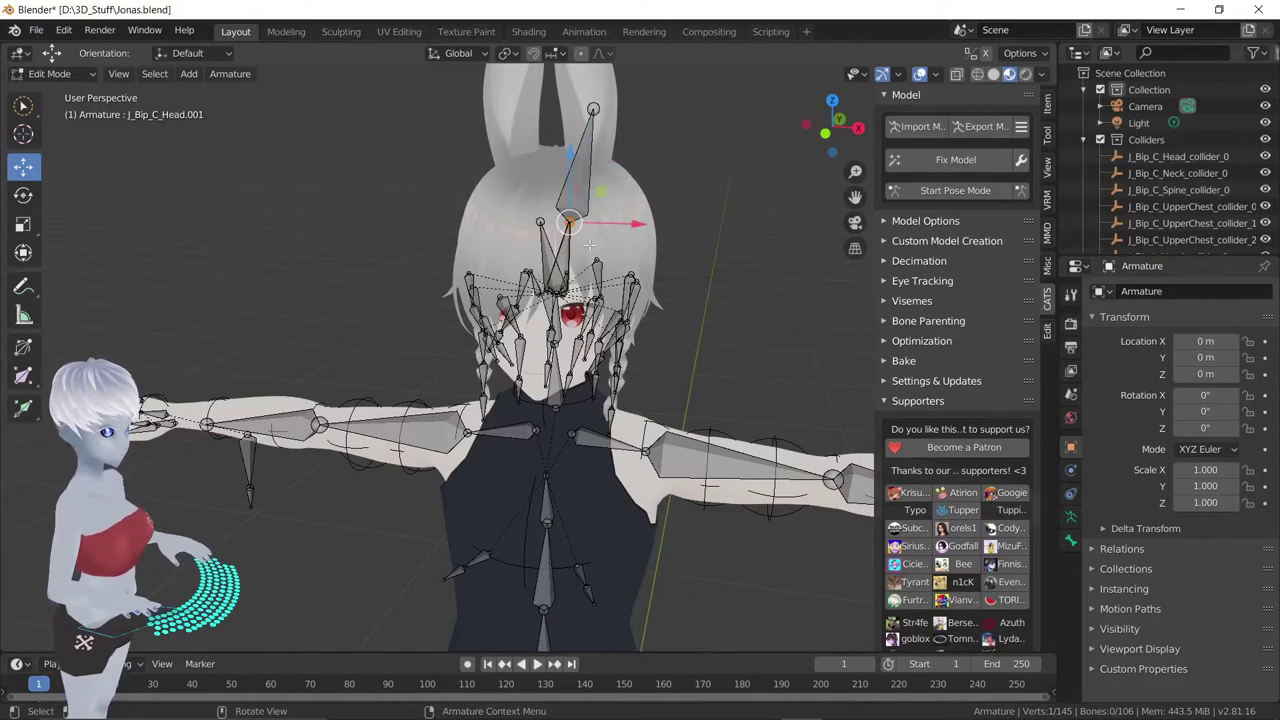
{"action": "key", "text": "ctrl+z"}
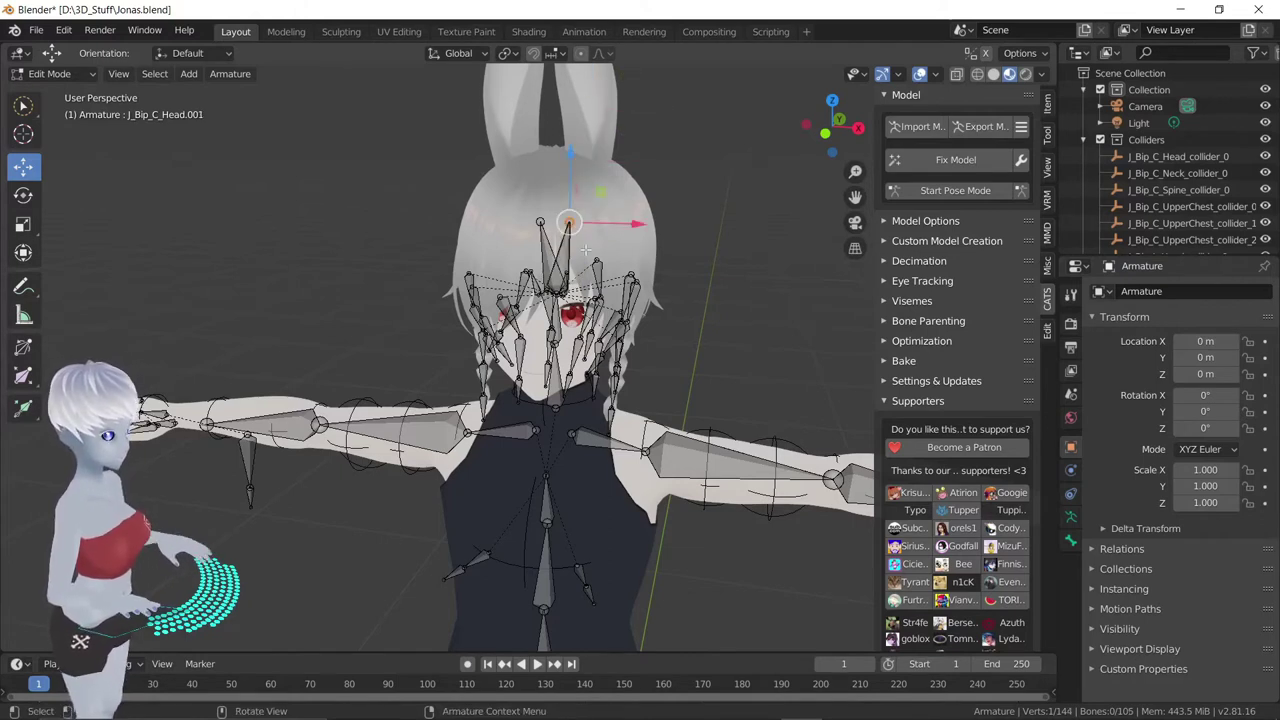
Select the duplicated head bone alone and disconnect it from its parent with Alt+P
{"action": "scroll", "coordinate": [495, 285], "scroll_direction": "up", "scroll_amount": 4}
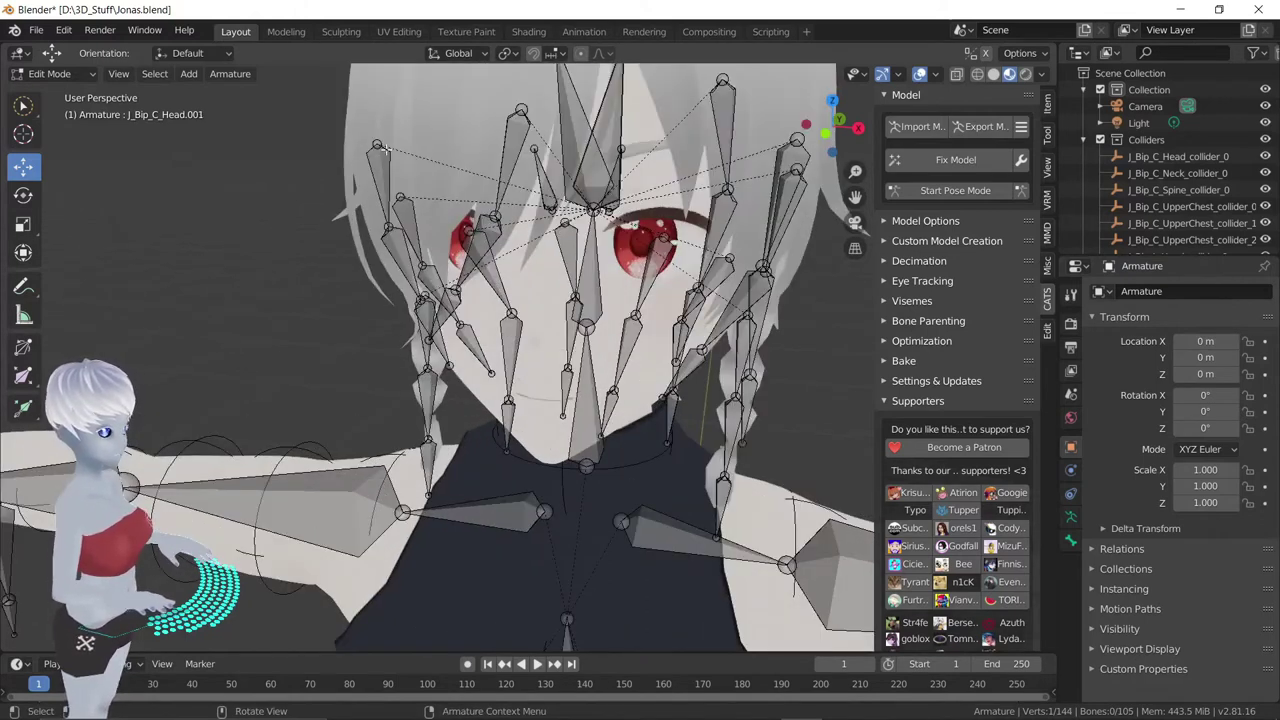
{"action": "scroll", "coordinate": [575, 195], "scroll_direction": "down", "scroll_amount": 2}
{"action": "left_click", "coordinate": [574, 213]}
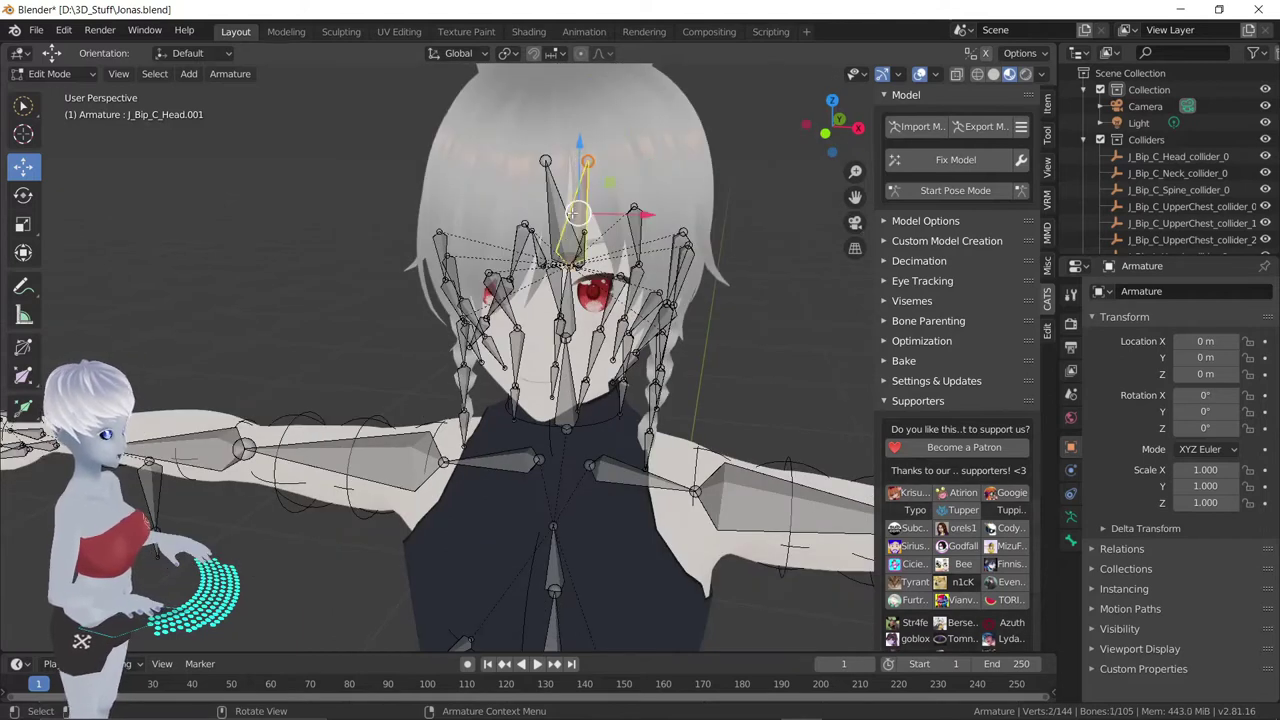
{"action": "key", "text": "alt+a"}
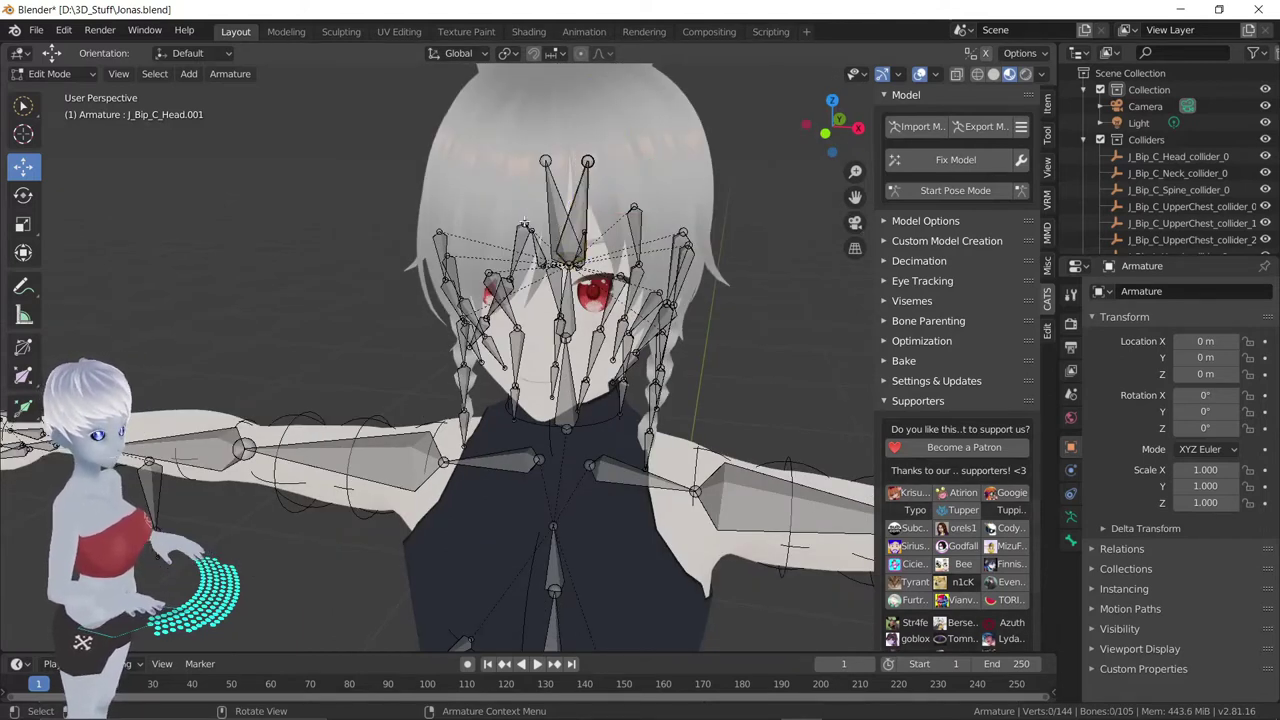
{"action": "left_click", "coordinate": [545, 215]}
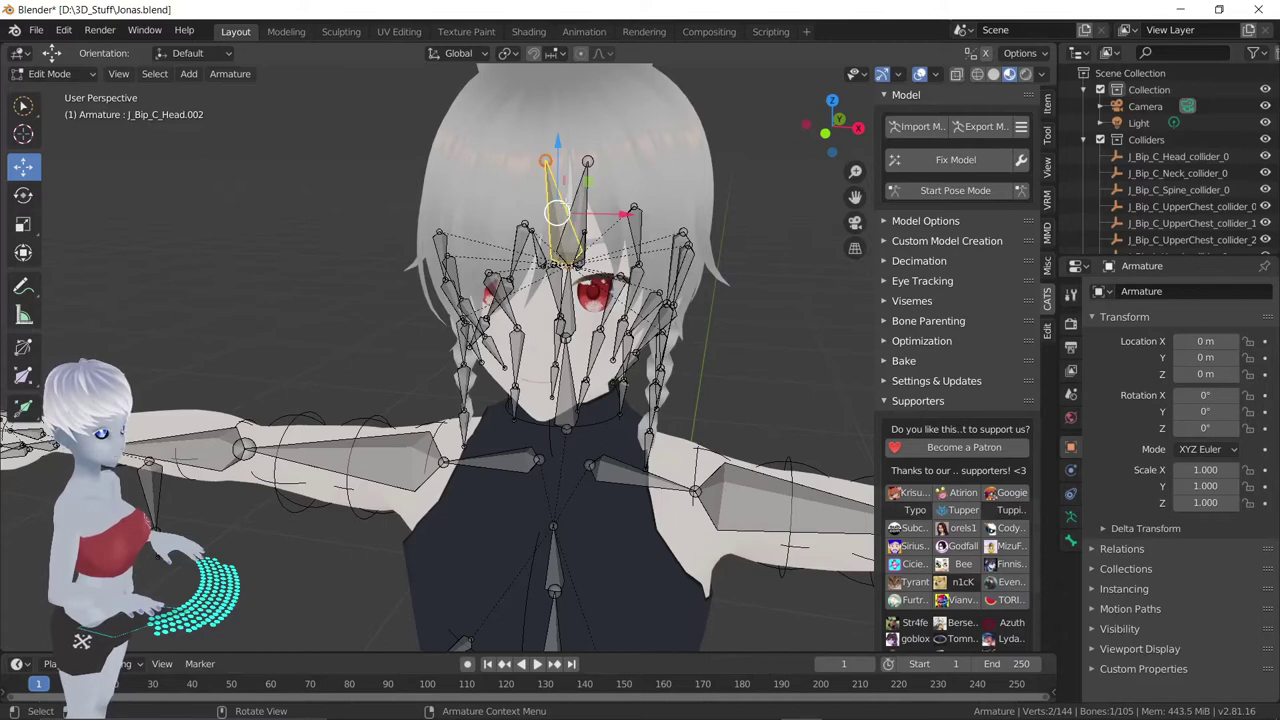
{"action": "key", "text": "alt+p"}
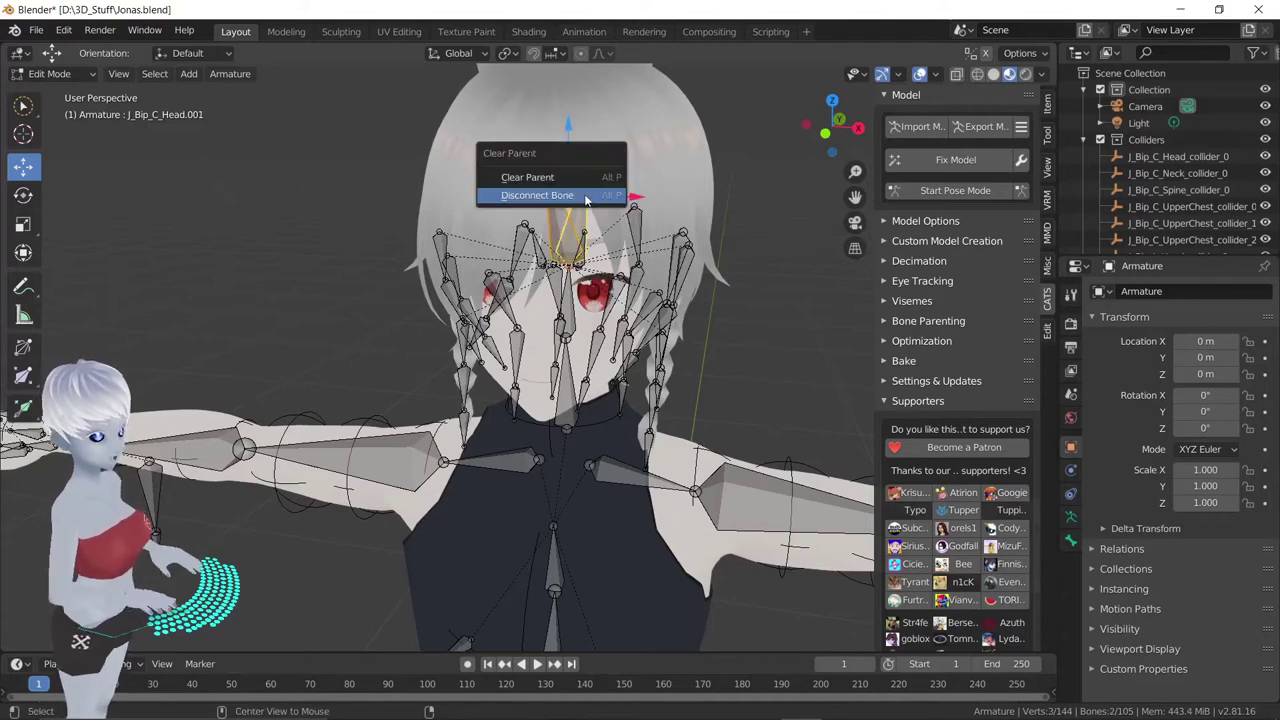
{"action": "left_click", "coordinate": [513, 197]}
Move the detached bones up to the top of the head and sideways toward the ears
{"action": "left_click_drag", "start_coordinate": [556, 188], "coordinate": [558, 100]}
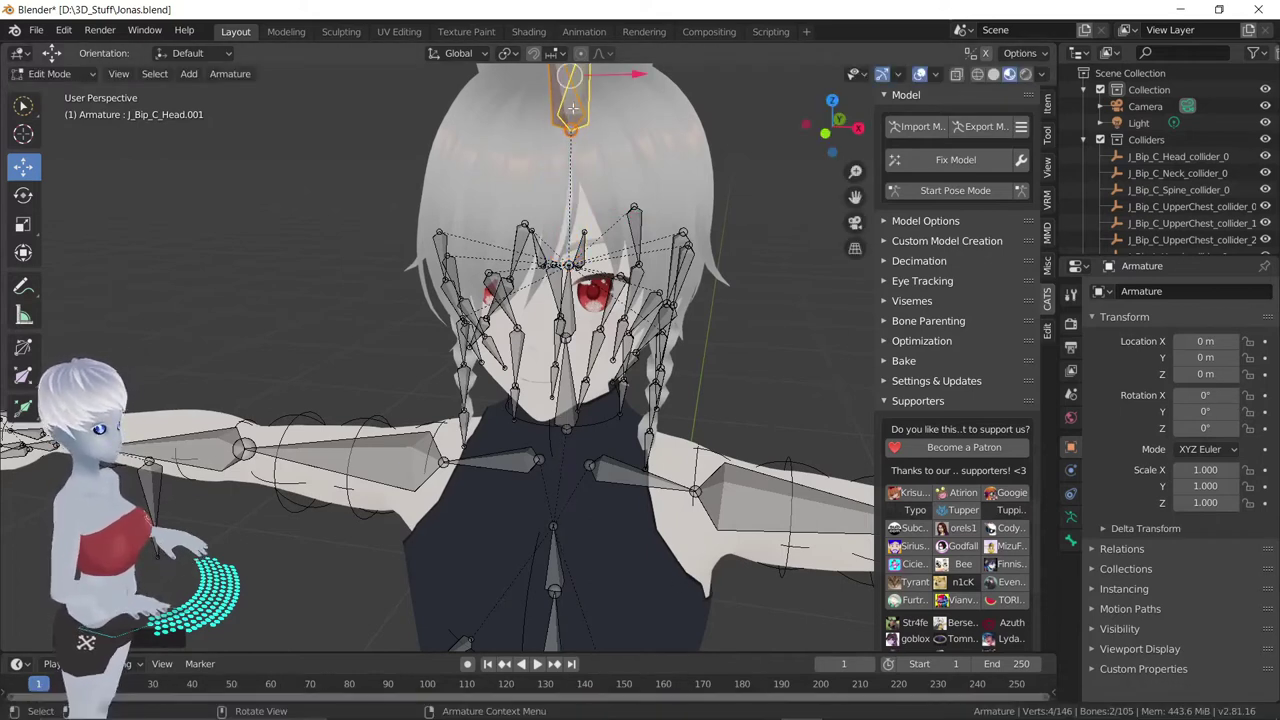
{"action": "left_click_drag", "start_coordinate": [612, 74], "coordinate": [618, 79]}
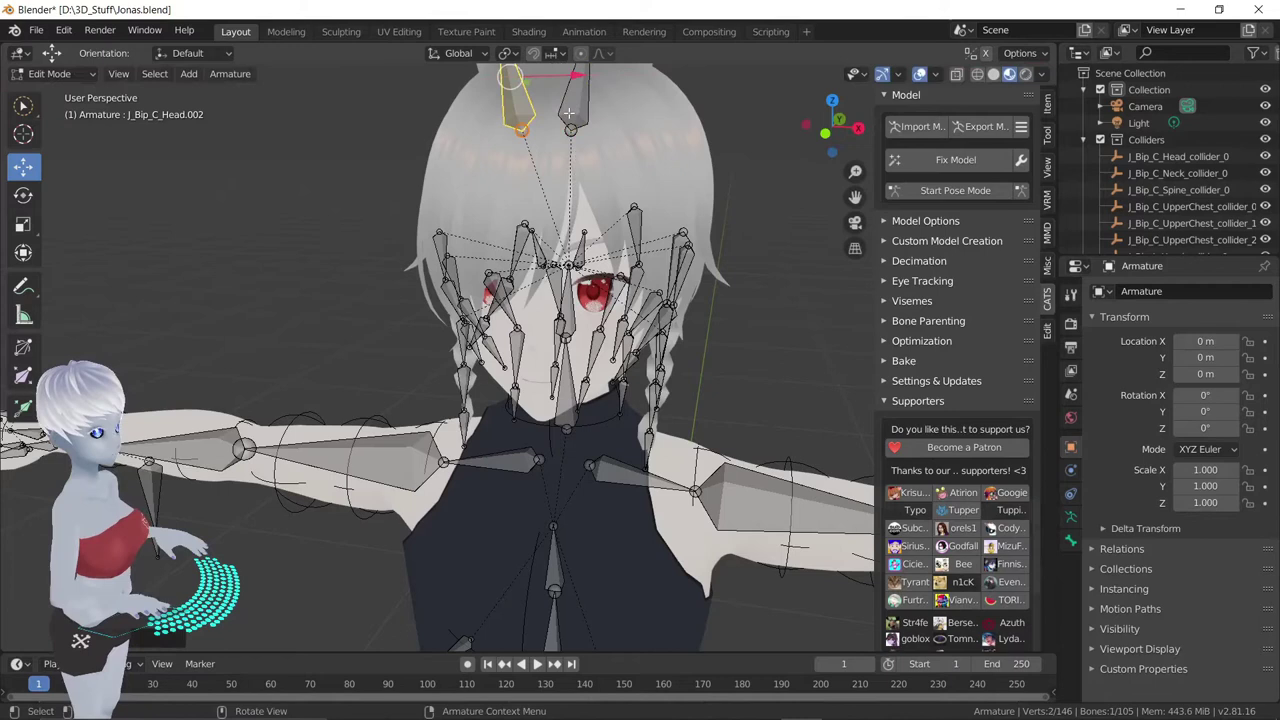
{"action": "mouse_move", "coordinate": [618, 79]}
{"action": "middle_mouse_down"}
{"action": "mouse_move", "coordinate": [569, 319]}
{"action": "mouse_move", "coordinate": [364, 241]}
{"action": "mouse_move", "coordinate": [350, 257]}
{"action": "middle_mouse_up"}
{"action": "key", "text": "f"}
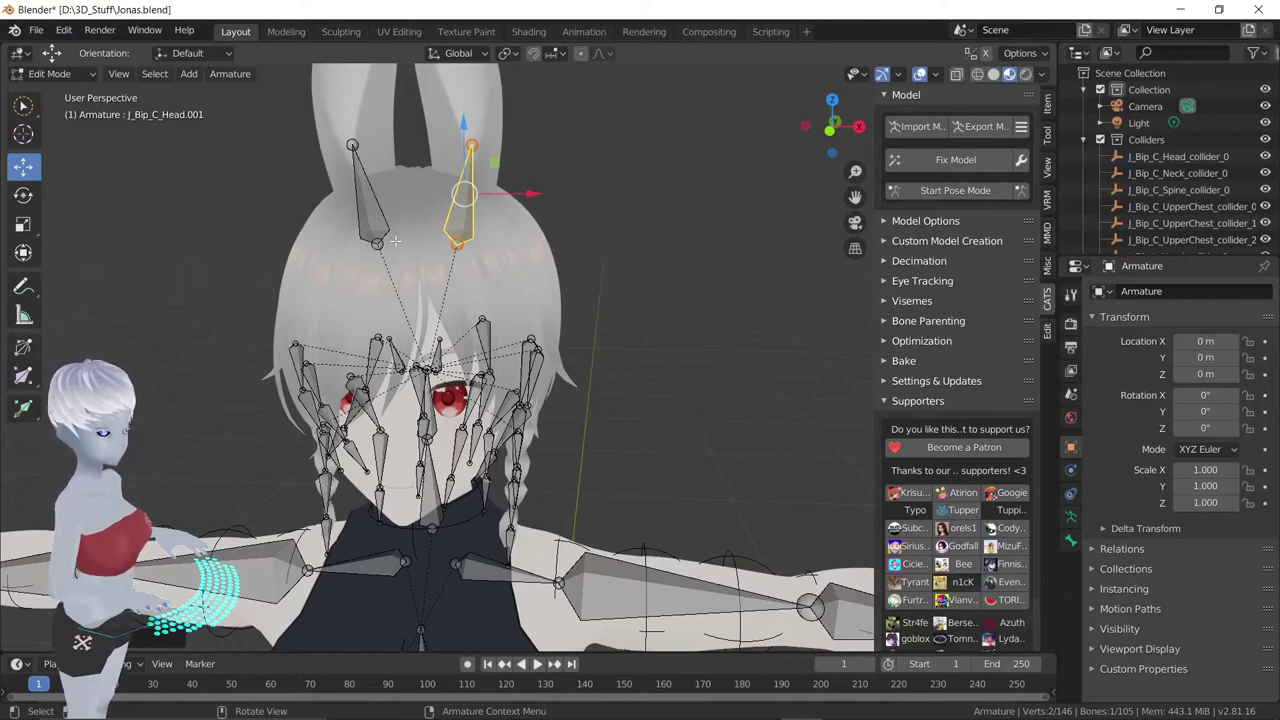
{"action": "mouse_move", "coordinate": [395, 241]}
{"action": "middle_mouse_down"}
{"action": "mouse_move", "coordinate": [328, 302]}
{"action": "mouse_move", "coordinate": [480, 380]}
{"action": "mouse_move", "coordinate": [479, 395]}
{"action": "mouse_move", "coordinate": [465, 385]}
{"action": "mouse_move", "coordinate": [437, 119]}
{"action": "mouse_move", "coordinate": [572, 345]}
{"action": "mouse_move", "coordinate": [537, 413]}
{"action": "mouse_move", "coordinate": [502, 428]}
{"action": "middle_mouse_up"}
{"action": "scroll", "coordinate": [500, 400], "scroll_direction": "down", "scroll_amount": 2}
{"action": "scroll", "coordinate": [508, 420], "scroll_direction": "down", "scroll_amount": 3}
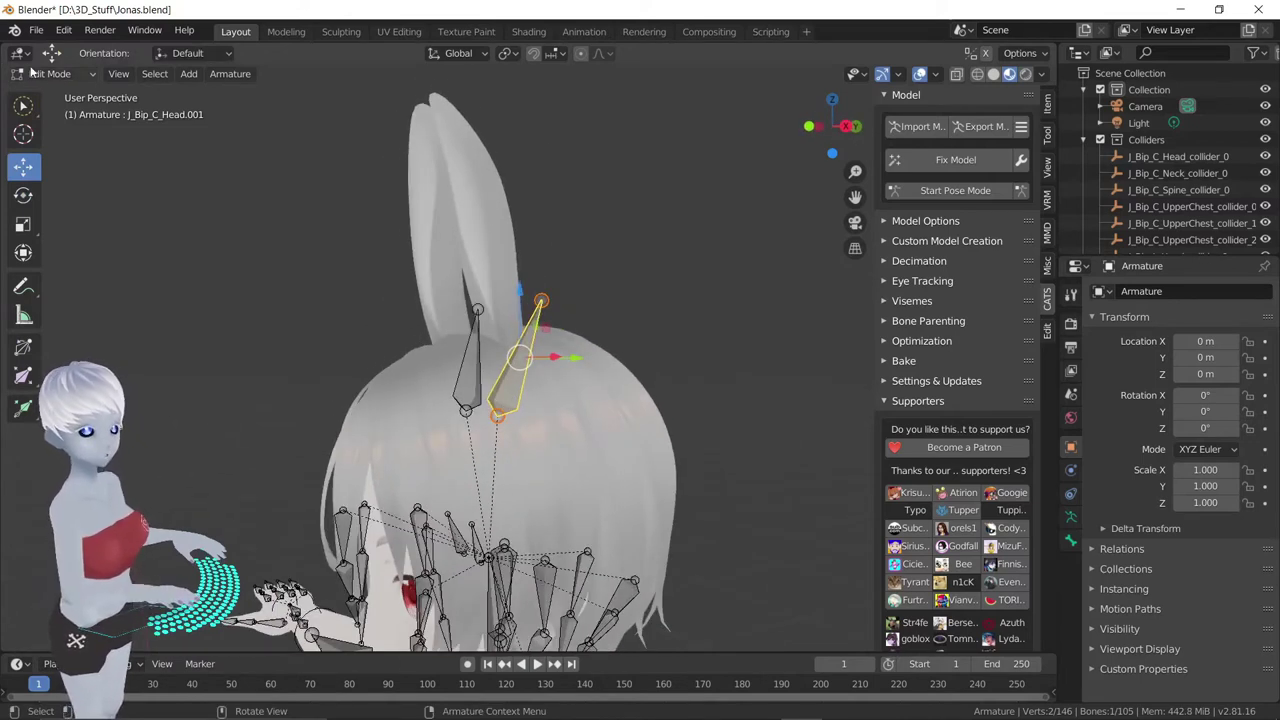
Test-rotate the ear bone in Pose Mode to check its pivot, then undo the rotation
{"action": "left_click", "coordinate": [50, 74]}
{"action": "left_click", "coordinate": [55, 130]}
{"action": "left_click", "coordinate": [23, 195]}
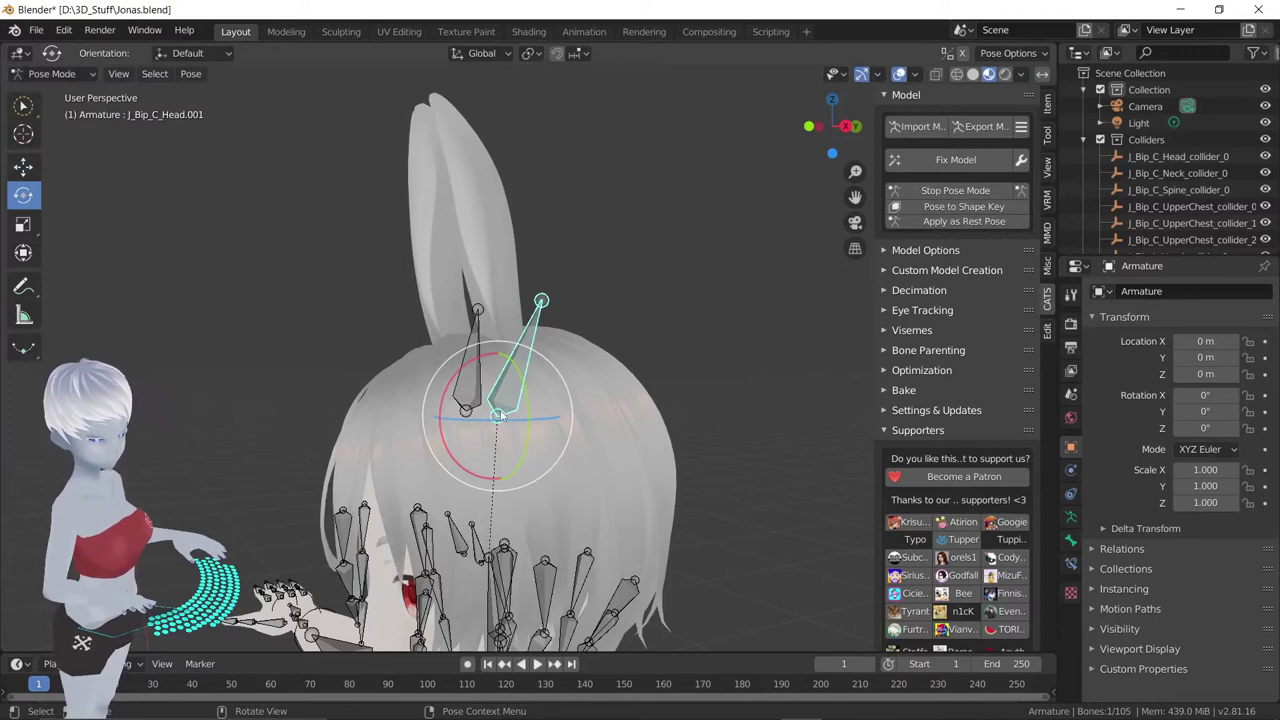
{"action": "left_click_drag", "start_coordinate": [446, 388], "coordinate": [485, 350]}
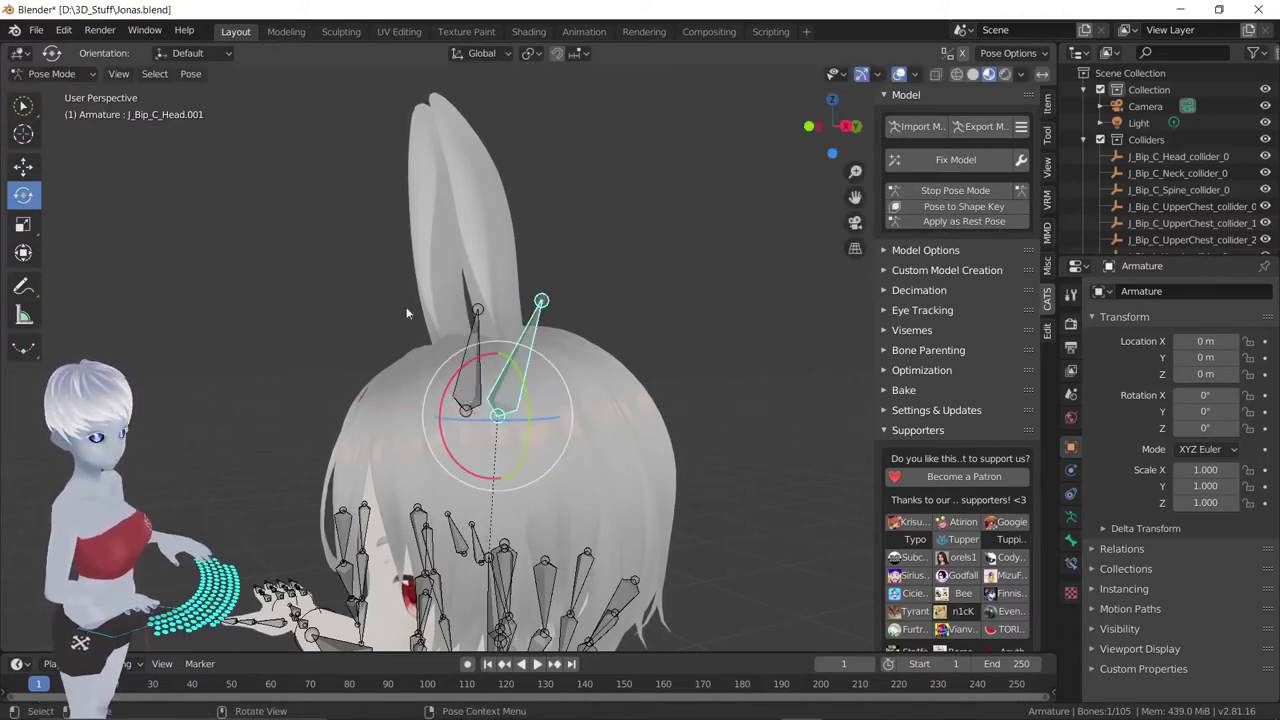
{"action": "key", "text": "ctrl+z"}
Back in Edit Mode, move the ear bone up into the ear and nudge it into place
{"action": "left_click", "coordinate": [50, 74]}
{"action": "left_click", "coordinate": [52, 111]}
{"action": "mouse_move", "coordinate": [600, 360]}
{"action": "middle_mouse_down"}
{"action": "mouse_move", "coordinate": [654, 346]}
{"action": "mouse_move", "coordinate": [634, 251]}
{"action": "middle_mouse_up"}
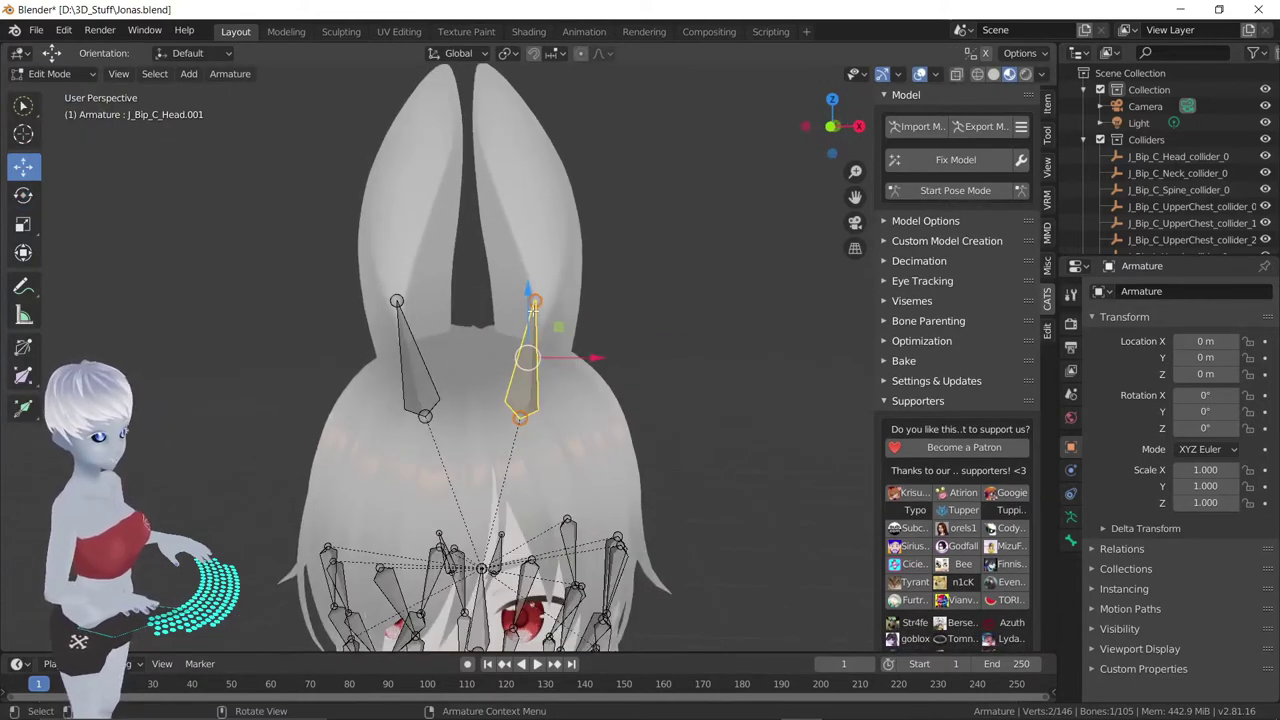
{"action": "left_click_drag", "start_coordinate": [524, 303], "coordinate": [526, 236]}
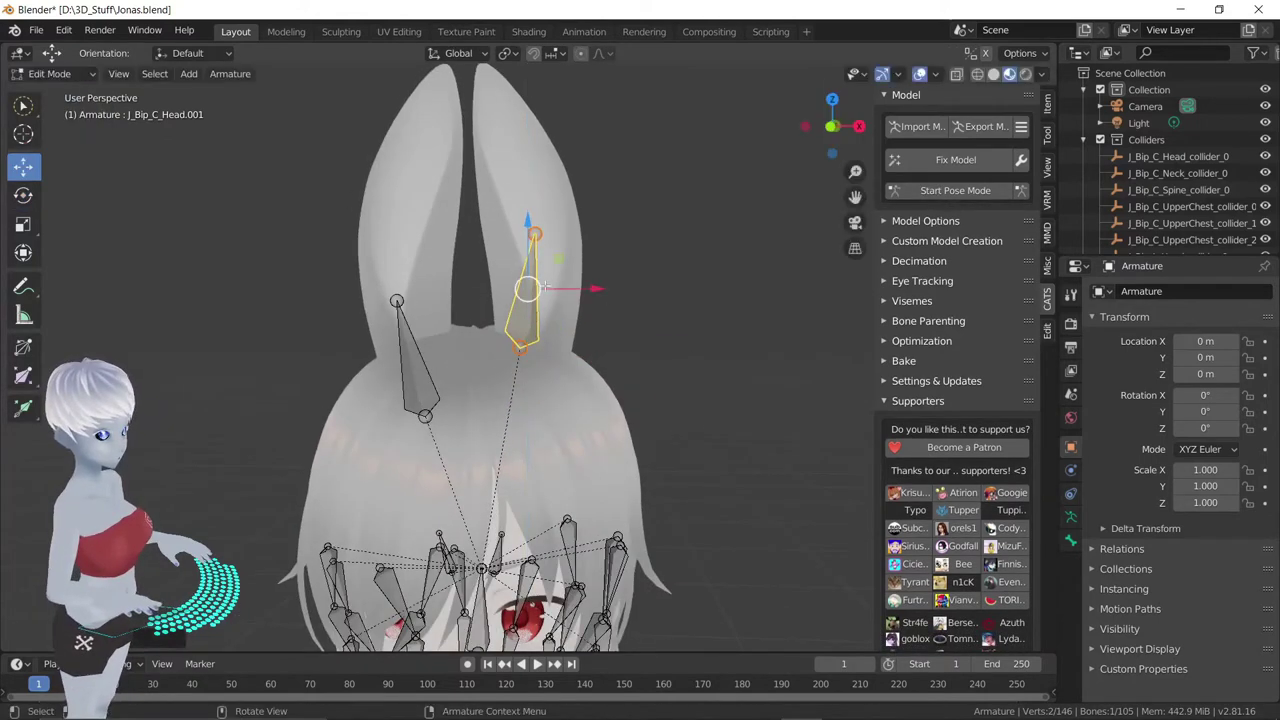
{"action": "left_click_drag", "start_coordinate": [553, 289], "coordinate": [566, 300]}
{"action": "mouse_move", "coordinate": [630, 270]}
{"action": "middle_mouse_down"}
{"action": "mouse_move", "coordinate": [459, 383]}
{"action": "mouse_move", "coordinate": [438, 372]}
{"action": "middle_mouse_up"}
Raise the other ear bone's tip into the left ear to lengthen it, then select its root joint
{"action": "left_click", "coordinate": [432, 412]}
{"action": "mouse_move", "coordinate": [422, 358]}
{"action": "left_mouse_down"}
{"action": "mouse_move", "coordinate": [391, 299]}
{"action": "mouse_move", "coordinate": [386, 214]}
{"action": "left_mouse_up"}
{"action": "middle_click_drag", "start_coordinate": [420, 290], "coordinate": [457, 349]}
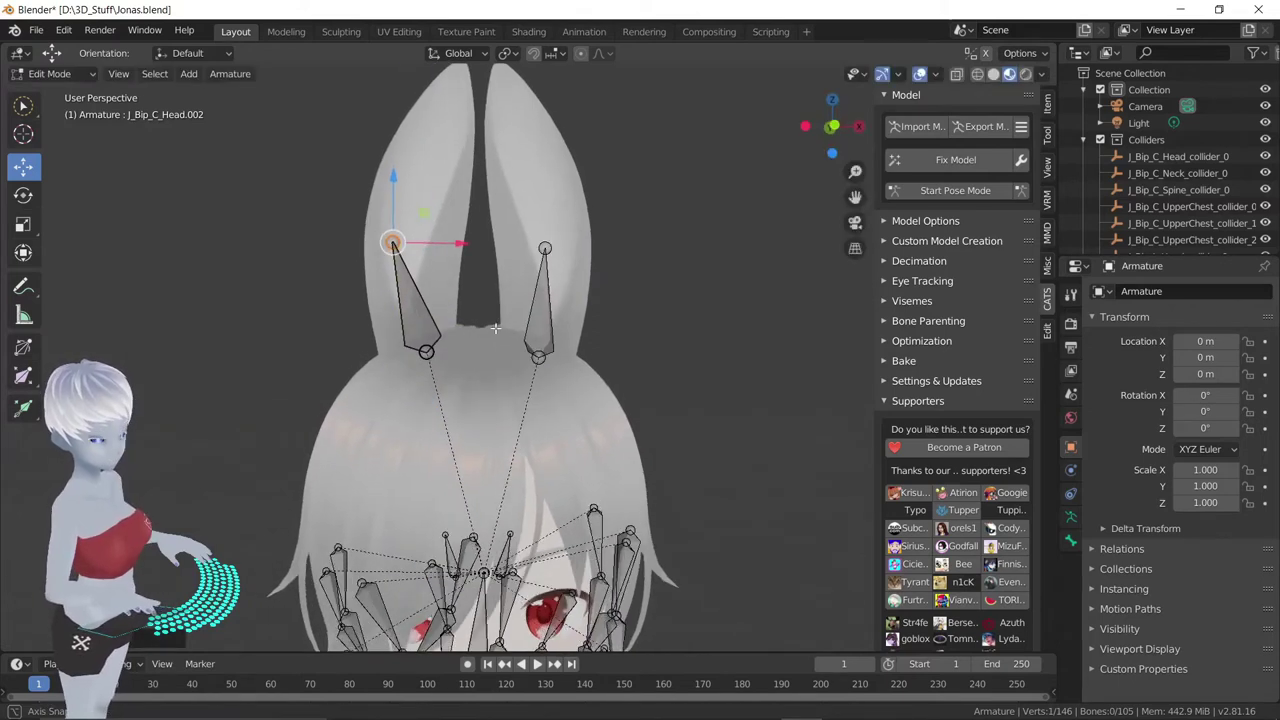
{"action": "left_click", "coordinate": [438, 355]}
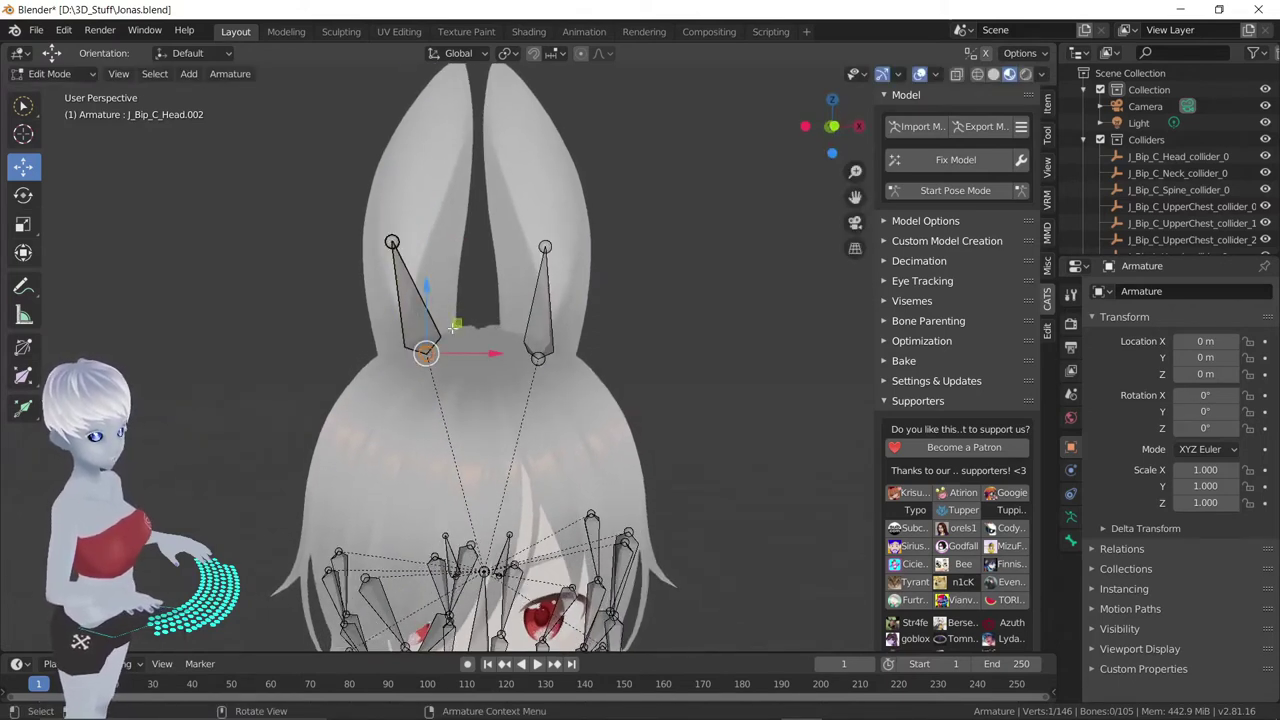
{"action": "middle_click_drag", "start_coordinate": [455, 325], "coordinate": [410, 365]}
{"action": "scroll", "coordinate": [415, 368], "scroll_direction": "up", "scroll_amount": 5}
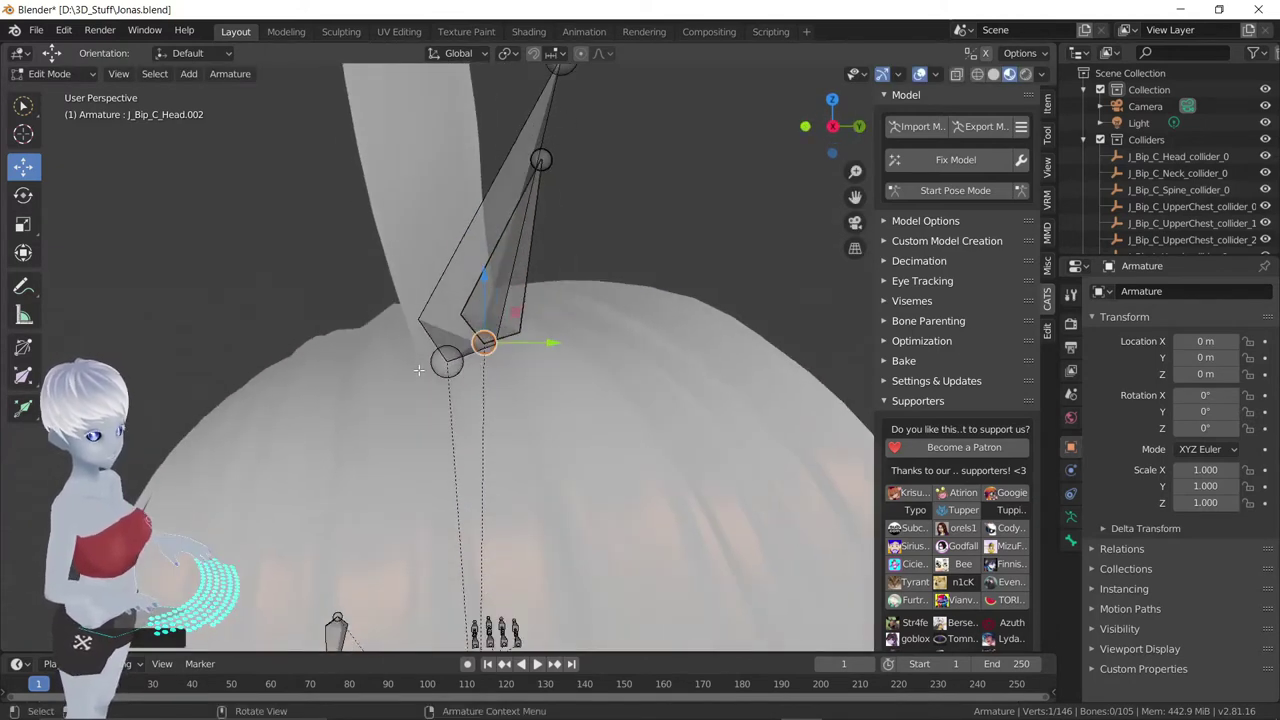
{"action": "left_click", "coordinate": [452, 360]}
{"action": "left_click", "coordinate": [448, 352]}
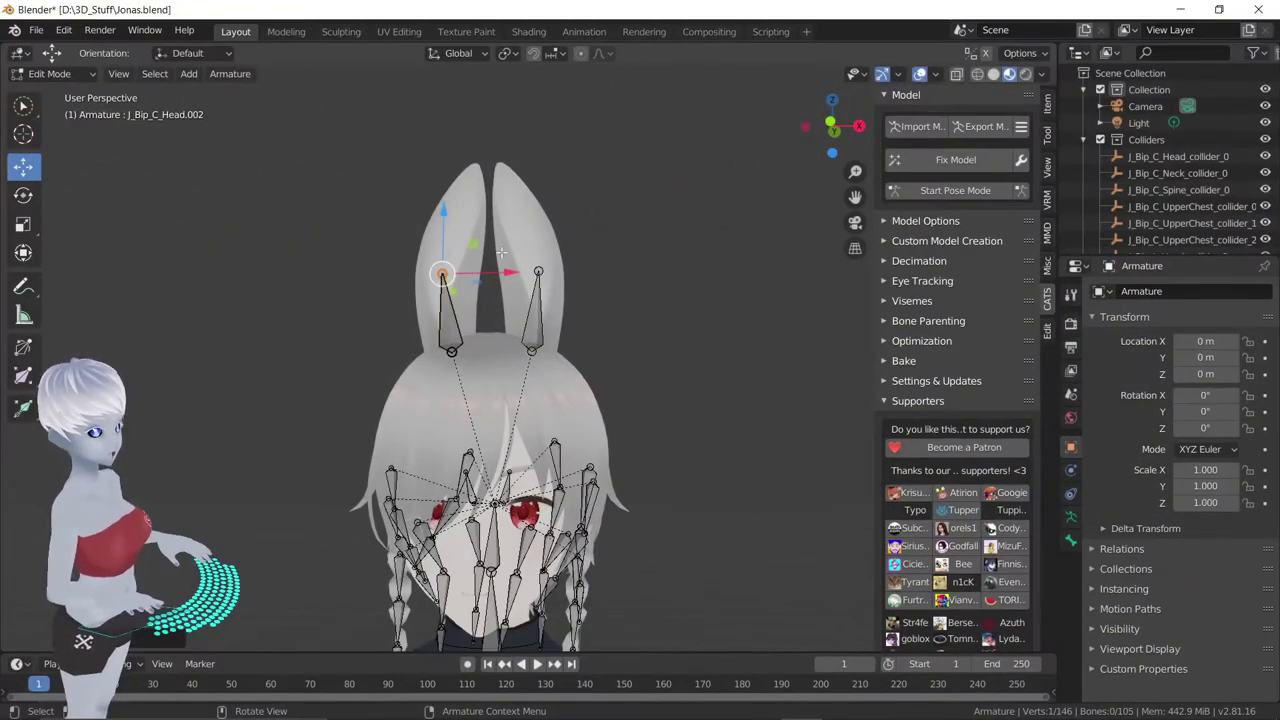
{"action": "middle_click_drag", "start_coordinate": [501, 252], "coordinate": [544, 270]}
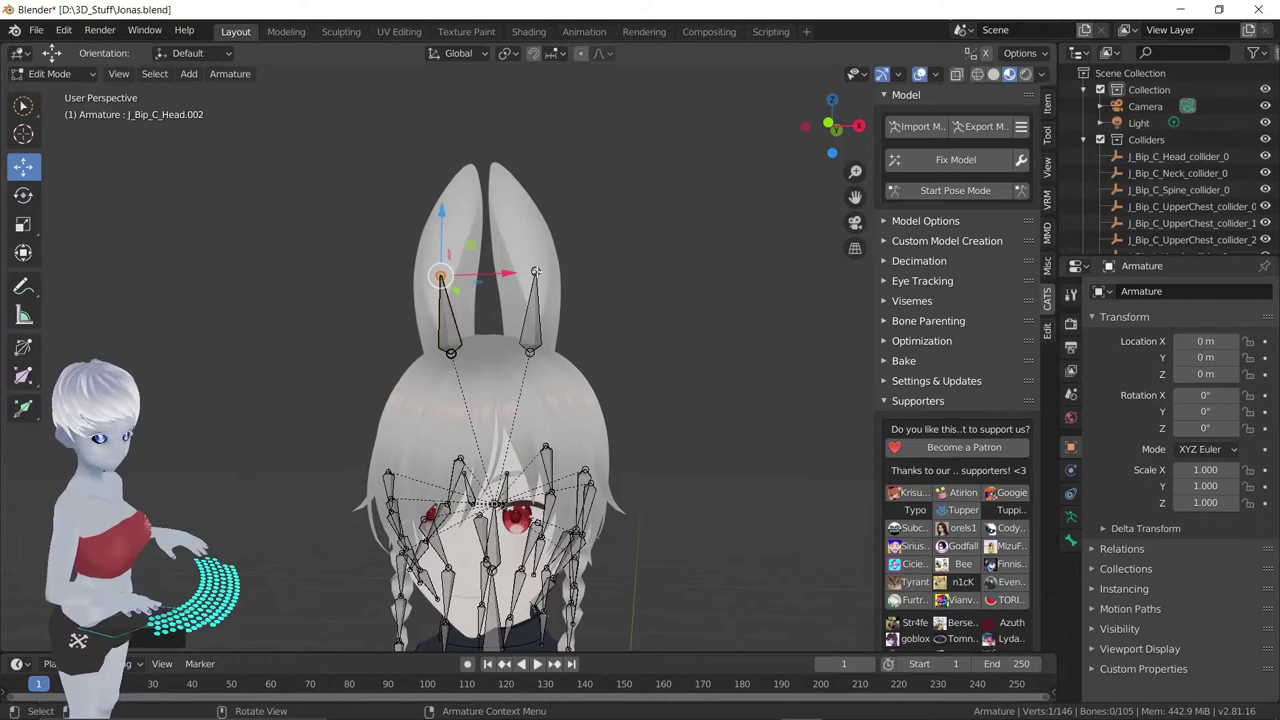
Extrude new bones from both ear tips up to the ear tips and realign each tip with its ear
{"action": "left_click", "coordinate": [536, 271], "text": "shift"}
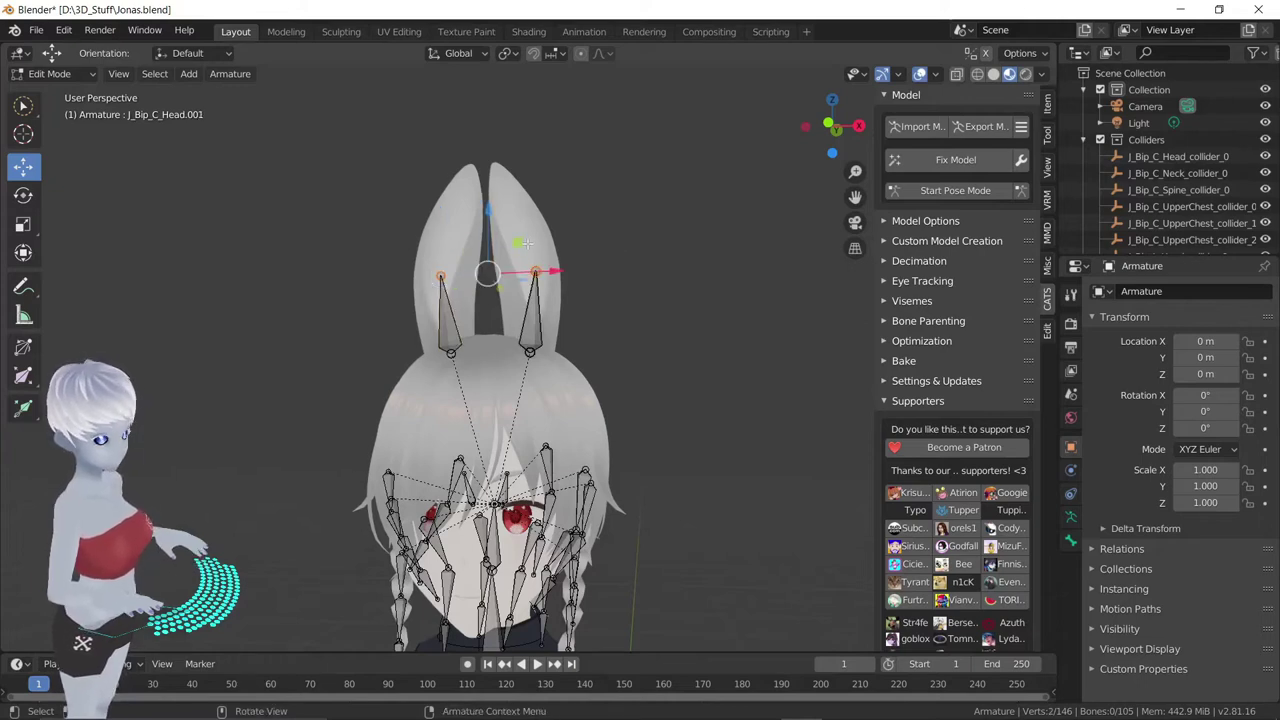
{"action": "key", "text": "e"}
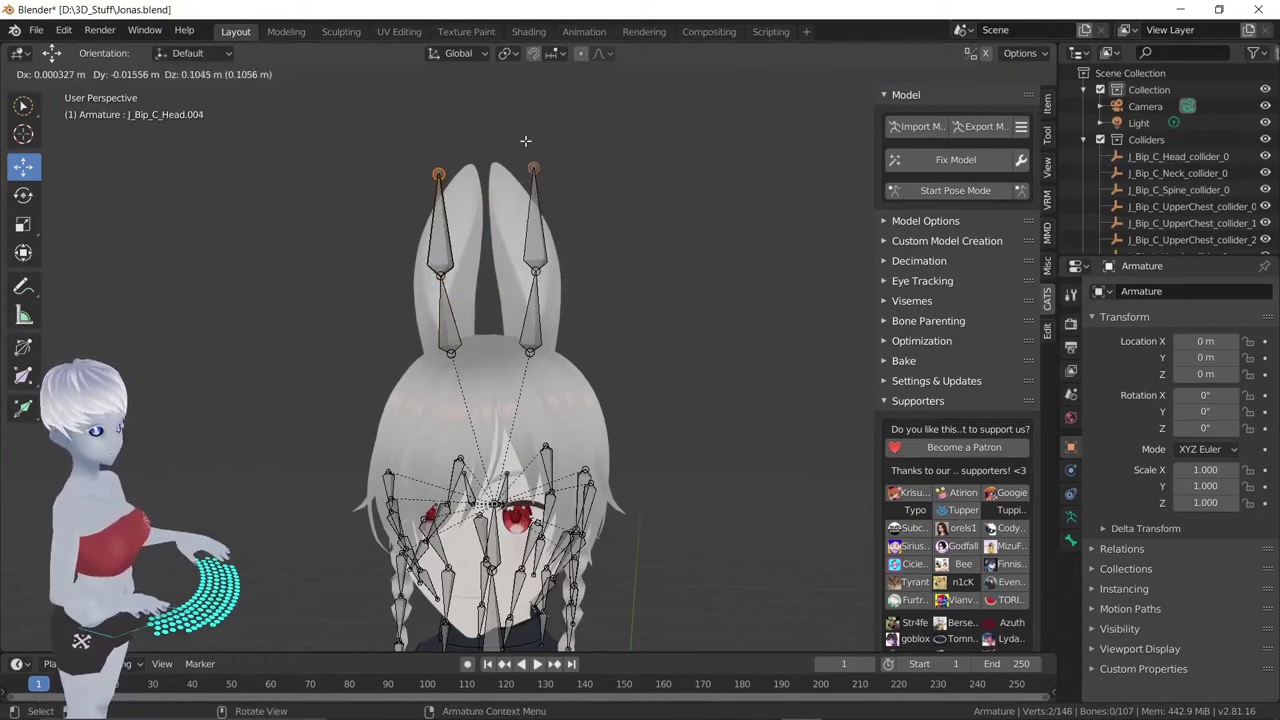
{"action": "left_click", "coordinate": [526, 142]}
{"action": "left_click", "coordinate": [438, 172]}
{"action": "left_click_drag", "start_coordinate": [485, 172], "coordinate": [512, 173]}
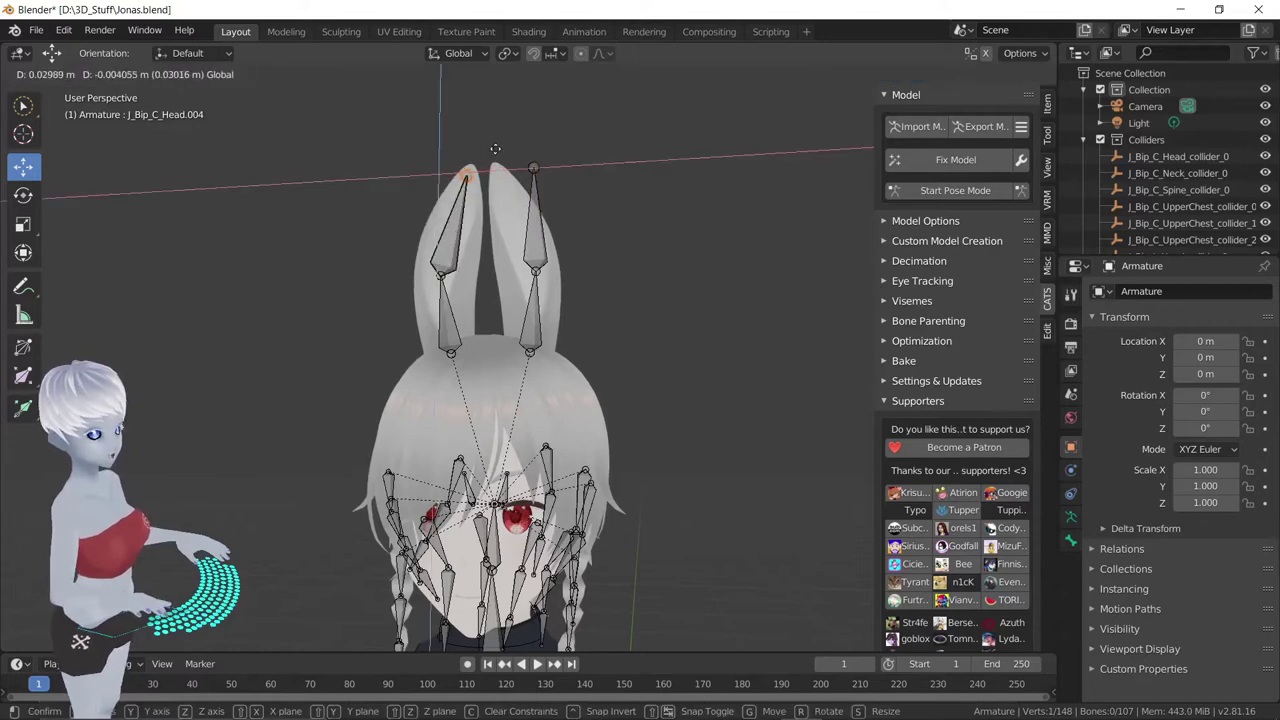
{"action": "left_click", "coordinate": [533, 168]}
{"action": "key", "text": "g"}
{"action": "key", "text": "shift+y"}
Confirm the right ear tip position and switch the armature to Pose Mode with Ctrl+Tab to inspect the bones
{"action": "left_click", "coordinate": [528, 142]}
{"action": "key", "text": "ctrl+Tab"}
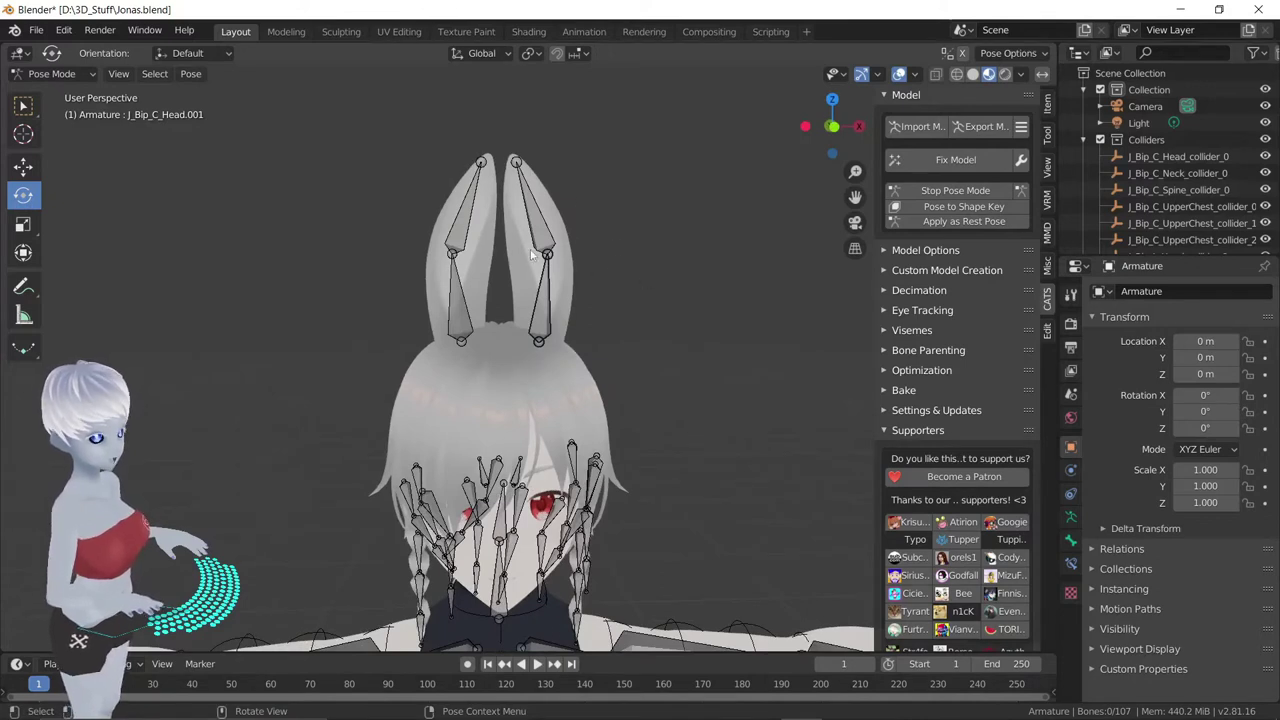
{"action": "mouse_move", "coordinate": [657, 347]}
{"action": "middle_mouse_down"}
{"action": "mouse_move", "coordinate": [607, 349]}
{"action": "mouse_move", "coordinate": [652, 341]}
{"action": "mouse_move", "coordinate": [592, 239]}
{"action": "middle_mouse_up"}
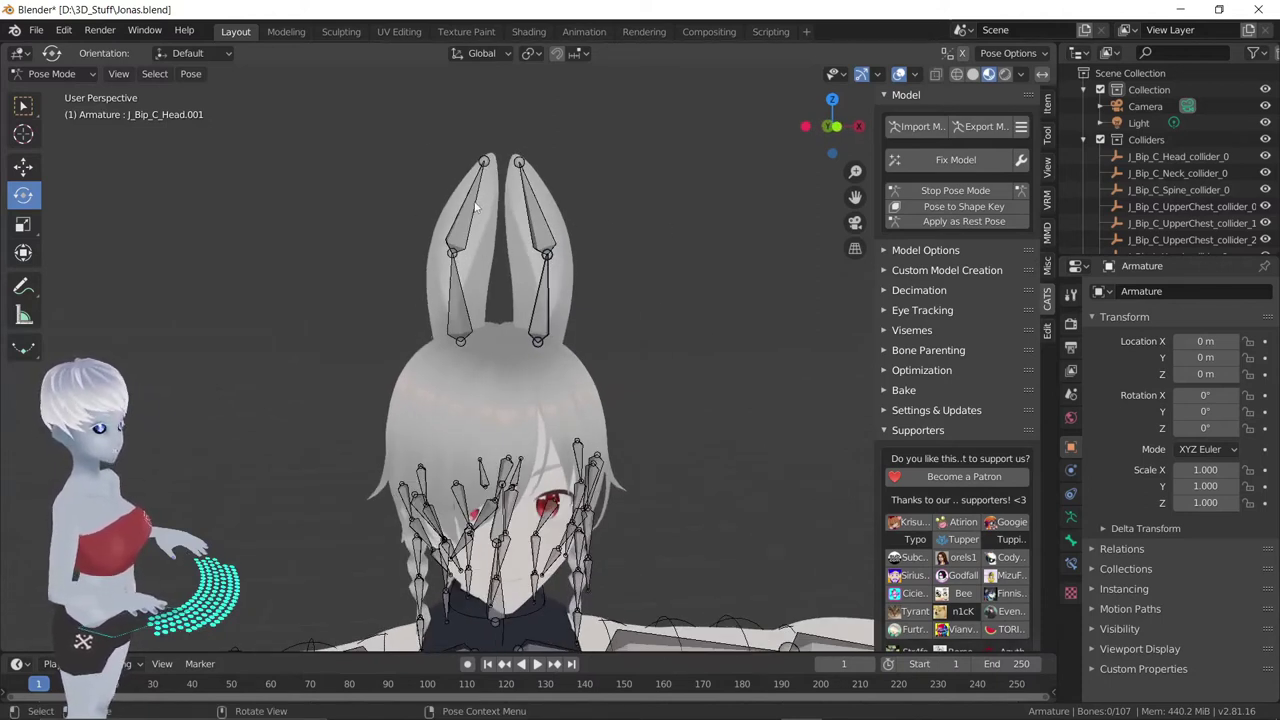
{"action": "mouse_move", "coordinate": [649, 330]}
{"action": "middle_mouse_down"}
{"action": "mouse_move", "coordinate": [589, 337]}
{"action": "mouse_move", "coordinate": [617, 337]}
{"action": "middle_mouse_up"}
{"action": "mouse_move", "coordinate": [652, 420]}
{"action": "middle_mouse_down", "text": "shift"}
{"action": "mouse_move", "coordinate": [670, 279]}
{"action": "mouse_move", "coordinate": [580, 264]}
{"action": "mouse_move", "coordinate": [557, 231]}
{"action": "middle_mouse_up", "text": "shift"}
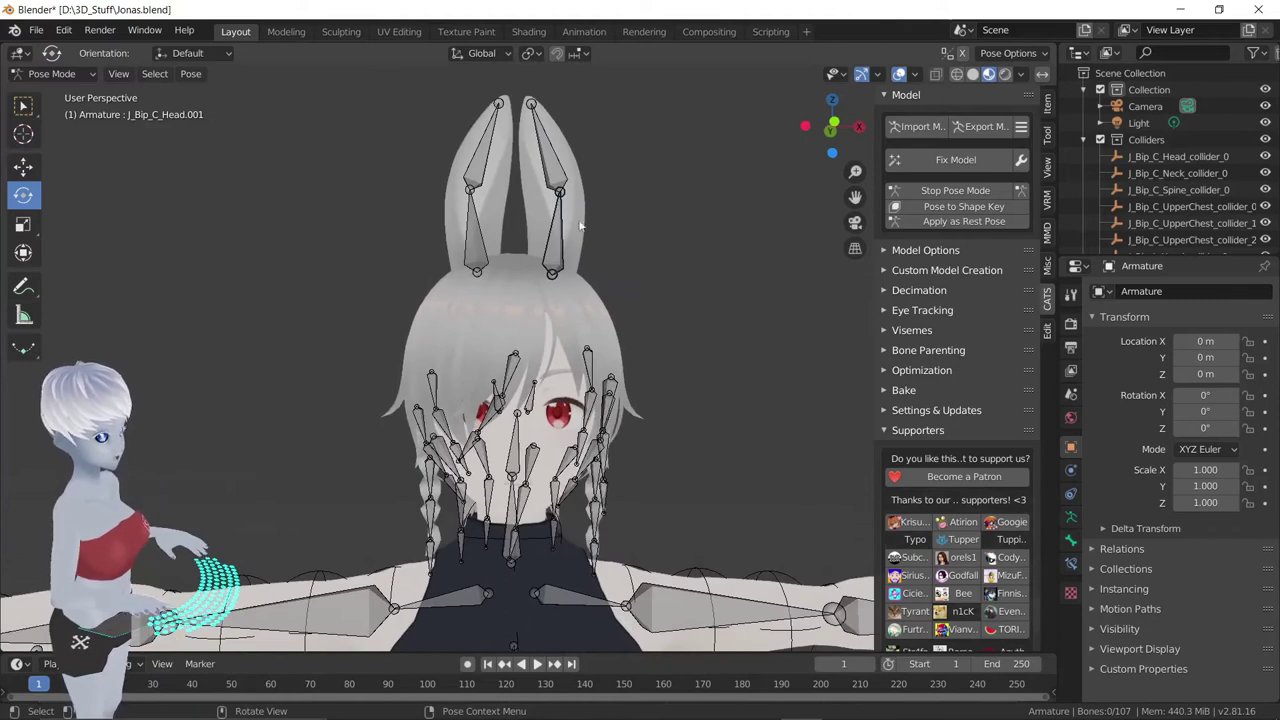
{"action": "mouse_move", "coordinate": [619, 415]}
{"action": "middle_mouse_down"}
{"action": "mouse_move", "coordinate": [641, 383]}
{"action": "mouse_move", "coordinate": [619, 304]}
{"action": "mouse_move", "coordinate": [479, 311]}
{"action": "mouse_move", "coordinate": [664, 338]}
{"action": "mouse_move", "coordinate": [586, 279]}
{"action": "mouse_move", "coordinate": [483, 287]}
{"action": "mouse_move", "coordinate": [521, 262]}
{"action": "mouse_move", "coordinate": [533, 227]}
{"action": "middle_mouse_up"}
Test-rotate the hair bone near the left eye and its neighbouring hair bone
{"action": "left_click", "coordinate": [447, 265]}
{"action": "mouse_move", "coordinate": [436, 272]}
{"action": "middle_mouse_down"}
{"action": "mouse_move", "coordinate": [646, 331]}
{"action": "mouse_move", "coordinate": [535, 316]}
{"action": "middle_mouse_up"}
{"action": "scroll", "coordinate": [646, 331], "scroll_direction": "up", "scroll_amount": 3}
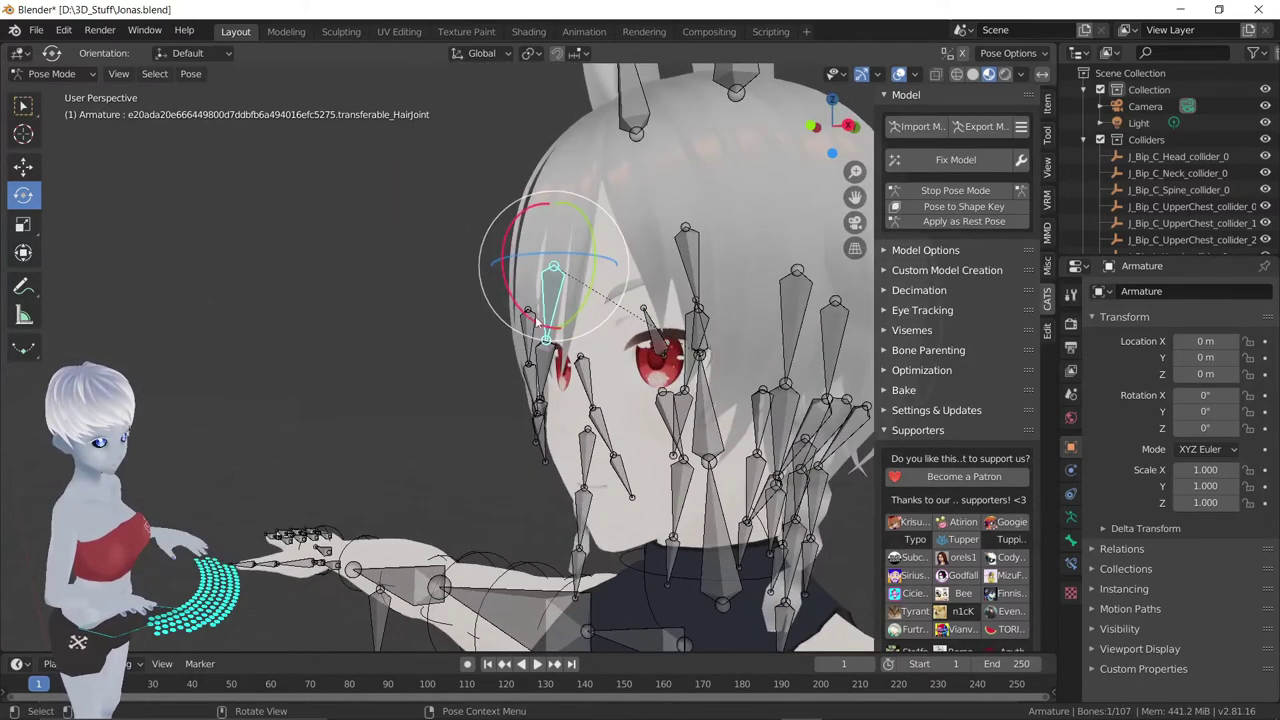
{"action": "mouse_move", "coordinate": [497, 268]}
{"action": "left_mouse_down"}
{"action": "mouse_move", "coordinate": [463, 257]}
{"action": "mouse_move", "coordinate": [480, 308]}
{"action": "left_mouse_up"}
{"action": "mouse_move", "coordinate": [563, 288]}
{"action": "left_mouse_down"}
{"action": "mouse_move", "coordinate": [610, 258]}
{"action": "mouse_move", "coordinate": [600, 262]}
{"action": "left_mouse_up"}
{"action": "middle_click_drag", "start_coordinate": [600, 262], "coordinate": [693, 295]}
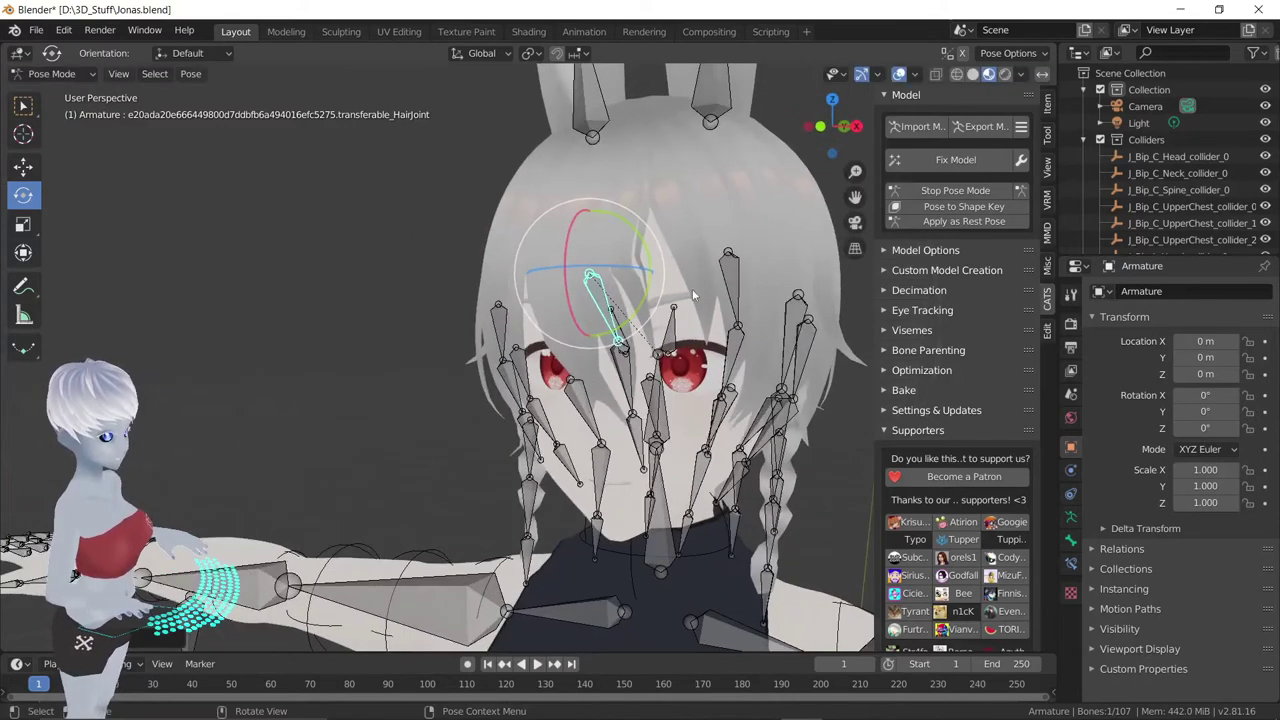
{"action": "left_click", "coordinate": [630, 369]}
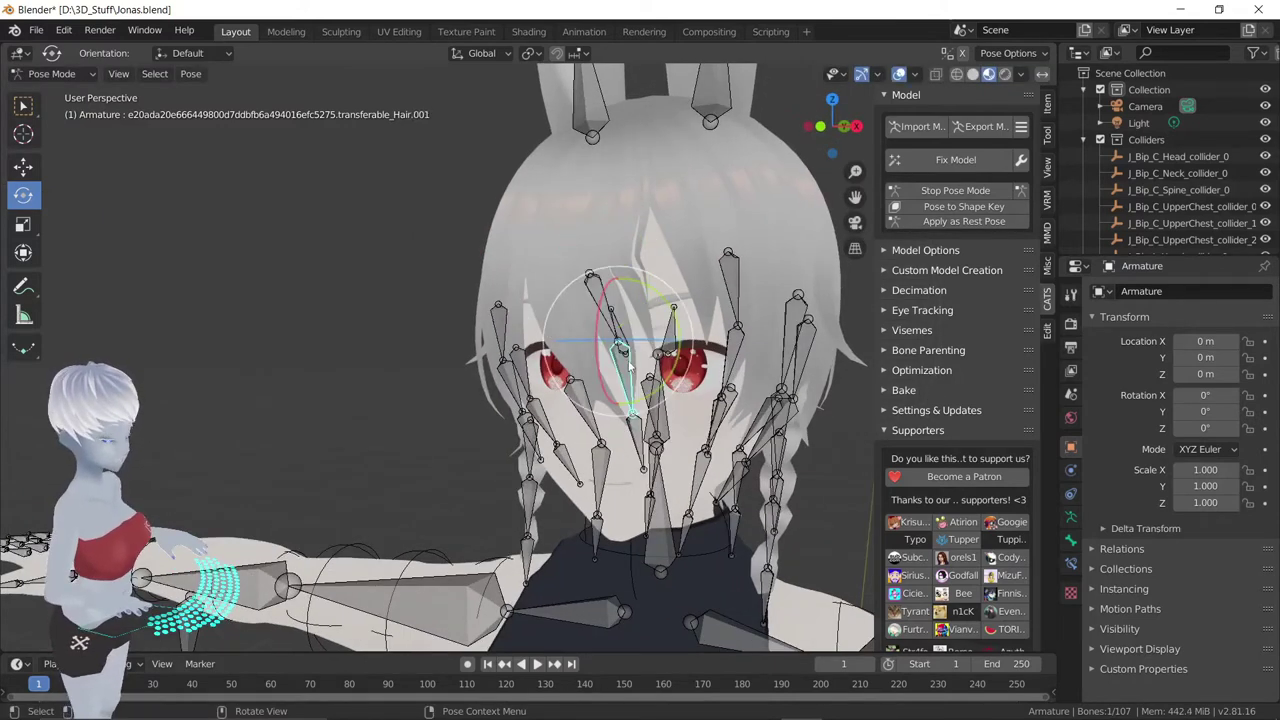
{"action": "left_click_drag", "start_coordinate": [651, 381], "coordinate": [658, 383]}
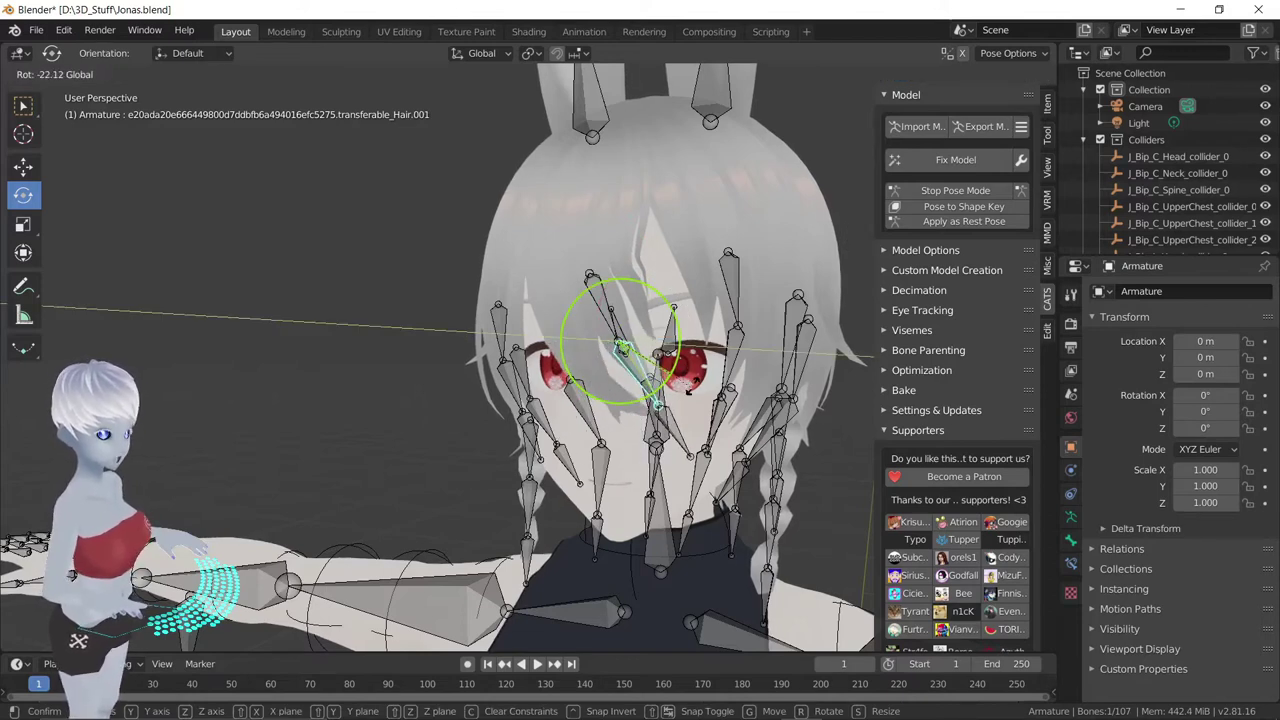
{"action": "left_click", "coordinate": [695, 352]}
Clear User Transforms to return the posed hair bones to rest, then select the right ear bone
{"action": "middle_click_drag", "start_coordinate": [695, 350], "coordinate": [692, 322]}
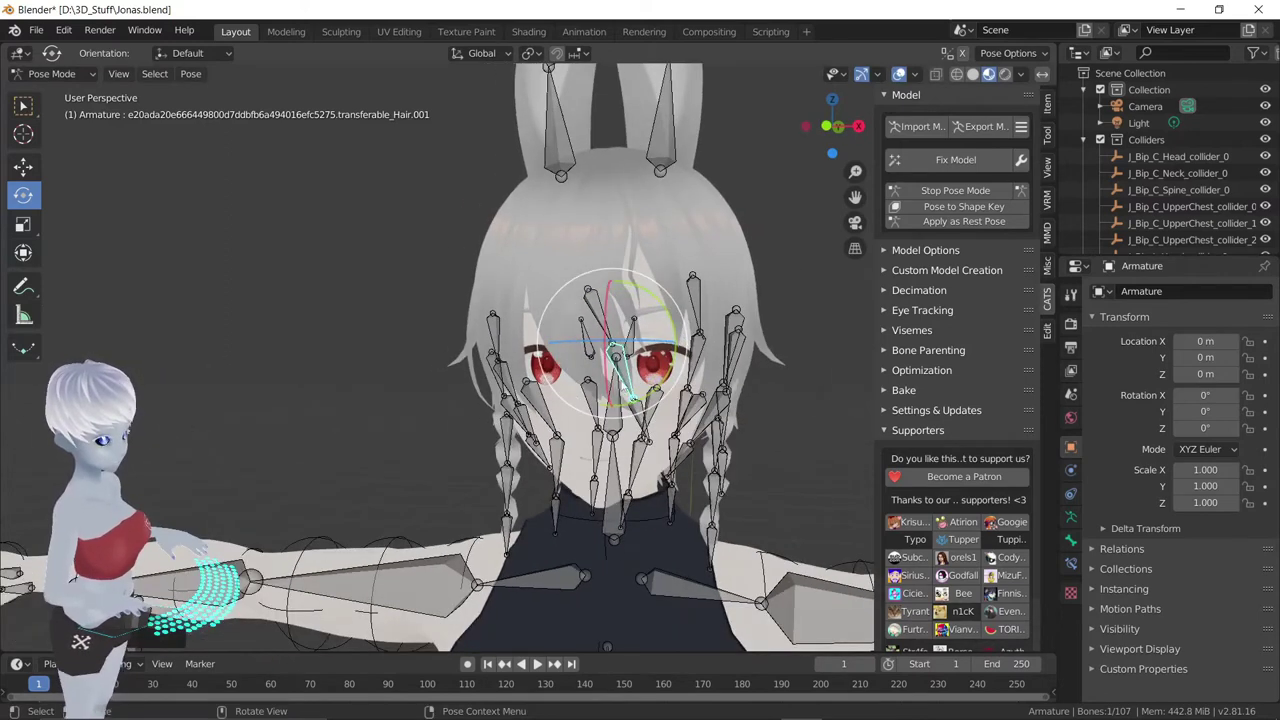
{"action": "right_click", "coordinate": [578, 382]}
{"action": "left_click", "coordinate": [556, 626]}
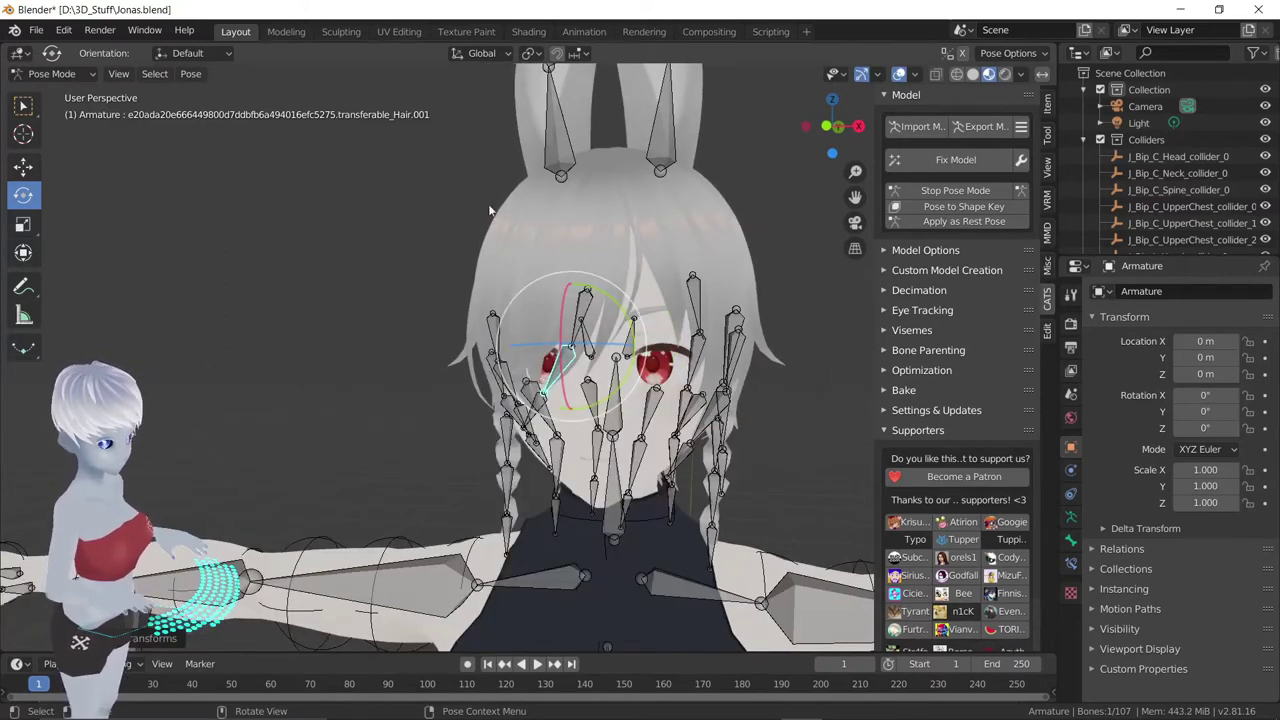
{"action": "scroll", "coordinate": [680, 304], "scroll_direction": "down", "scroll_amount": 2}
{"action": "mouse_move", "coordinate": [680, 304]}
{"action": "middle_mouse_down"}
{"action": "mouse_move", "coordinate": [705, 289]}
{"action": "mouse_move", "coordinate": [682, 280]}
{"action": "middle_mouse_up"}
{"action": "left_click", "coordinate": [608, 220]}
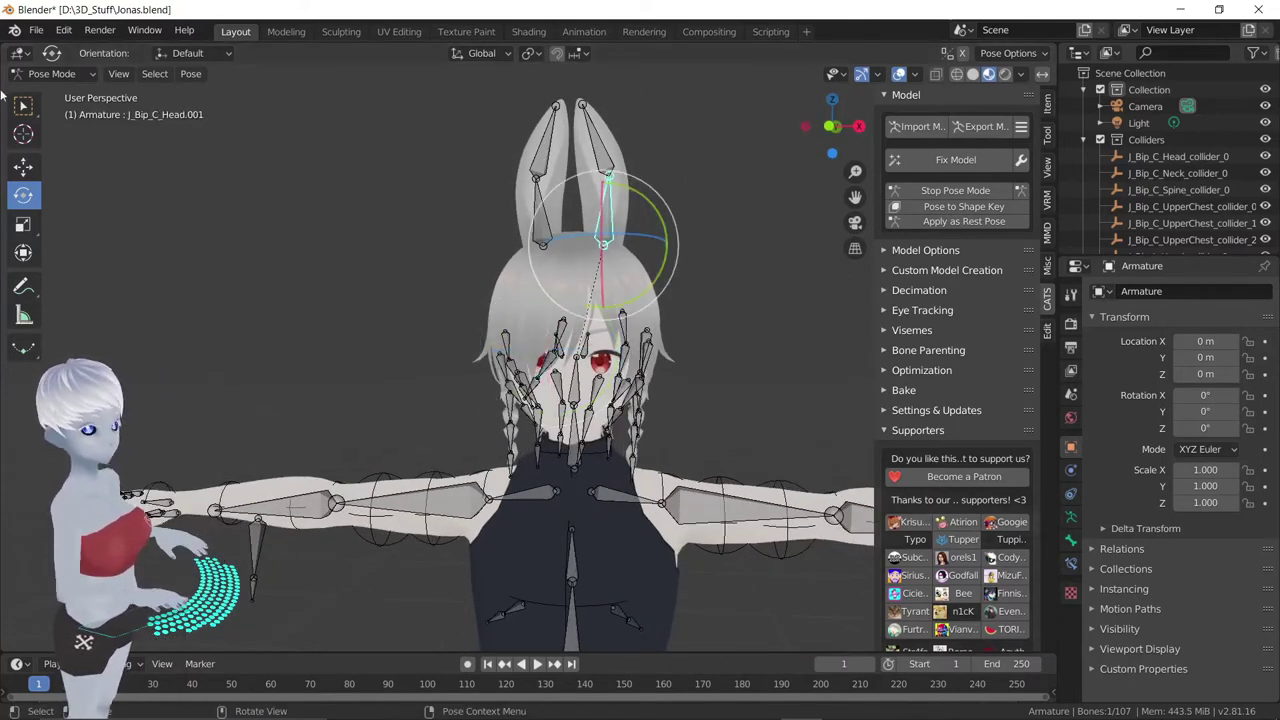
{"action": "left_click", "coordinate": [54, 74]}
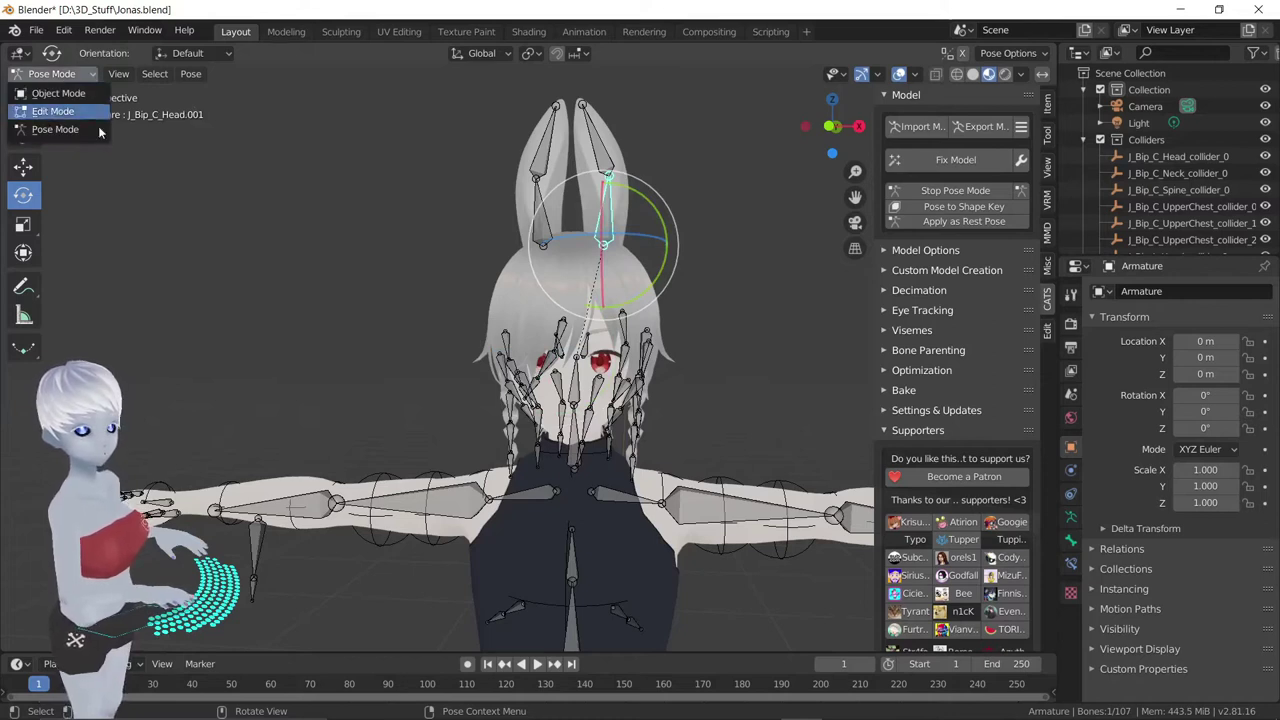
In Edit Mode, select the ear base bone and clear its parent in Bone Properties > Relations
{"action": "left_click", "coordinate": [55, 111]}
{"action": "middle_click_drag", "start_coordinate": [580, 300], "coordinate": [632, 287]}
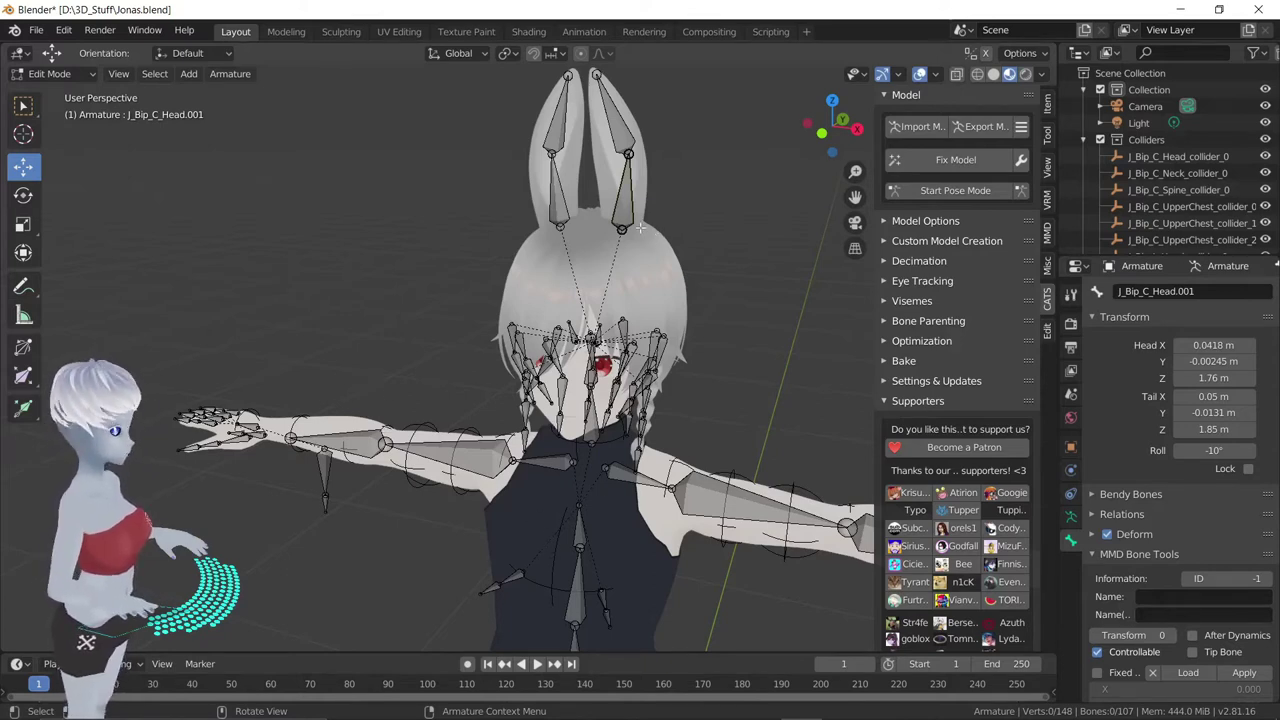
{"action": "left_click", "coordinate": [622, 204]}
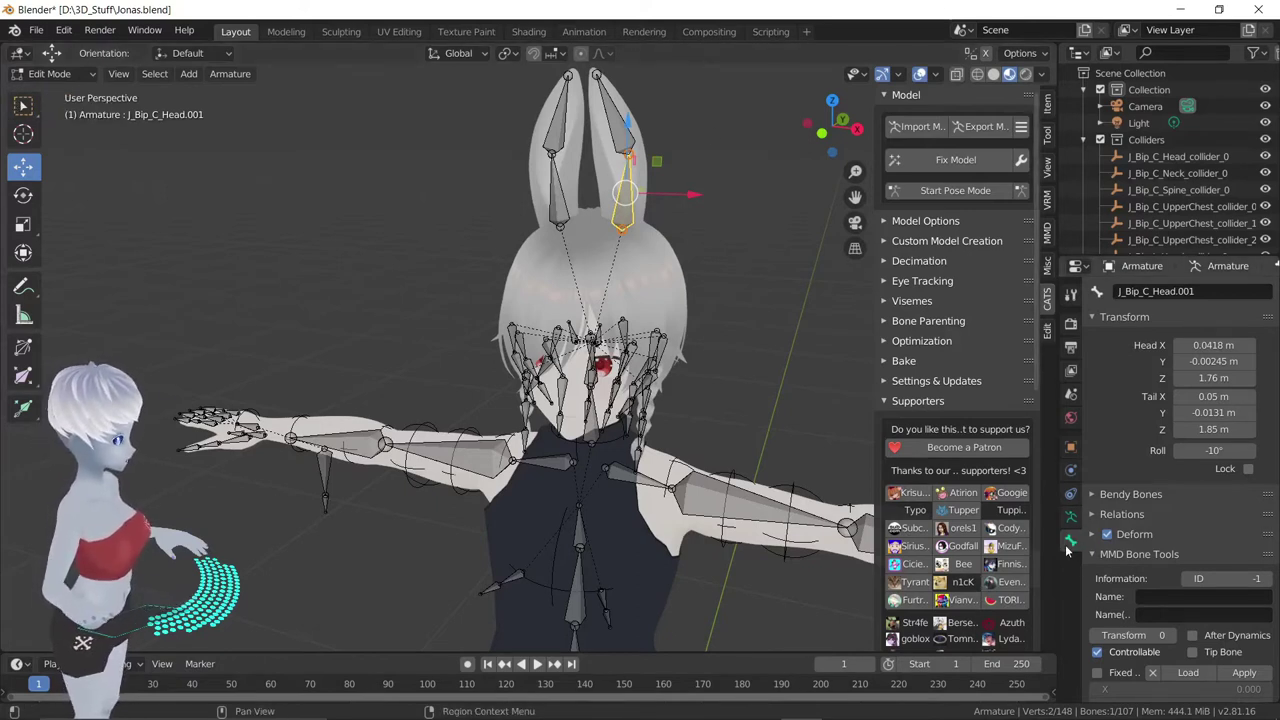
{"action": "left_click", "coordinate": [1092, 514]}
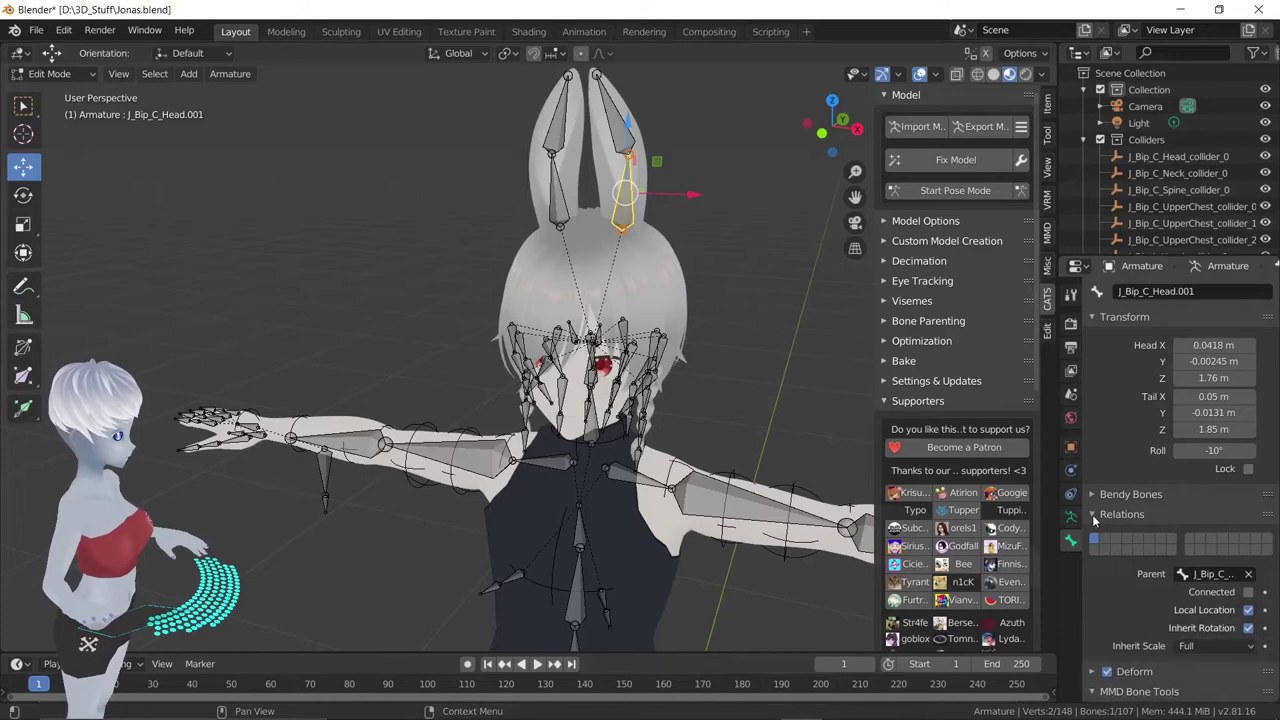
{"action": "scroll", "coordinate": [1144, 563], "scroll_direction": "down", "scroll_amount": 2}
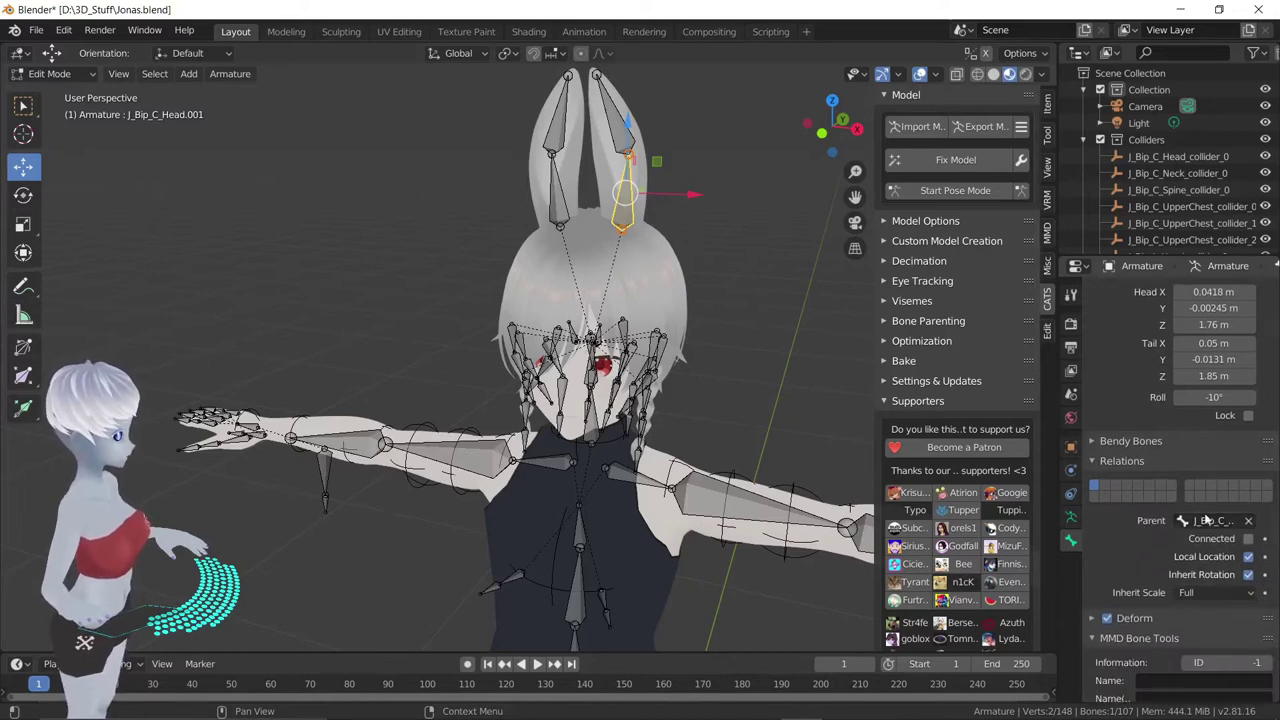
{"action": "left_click", "coordinate": [1247, 527]}
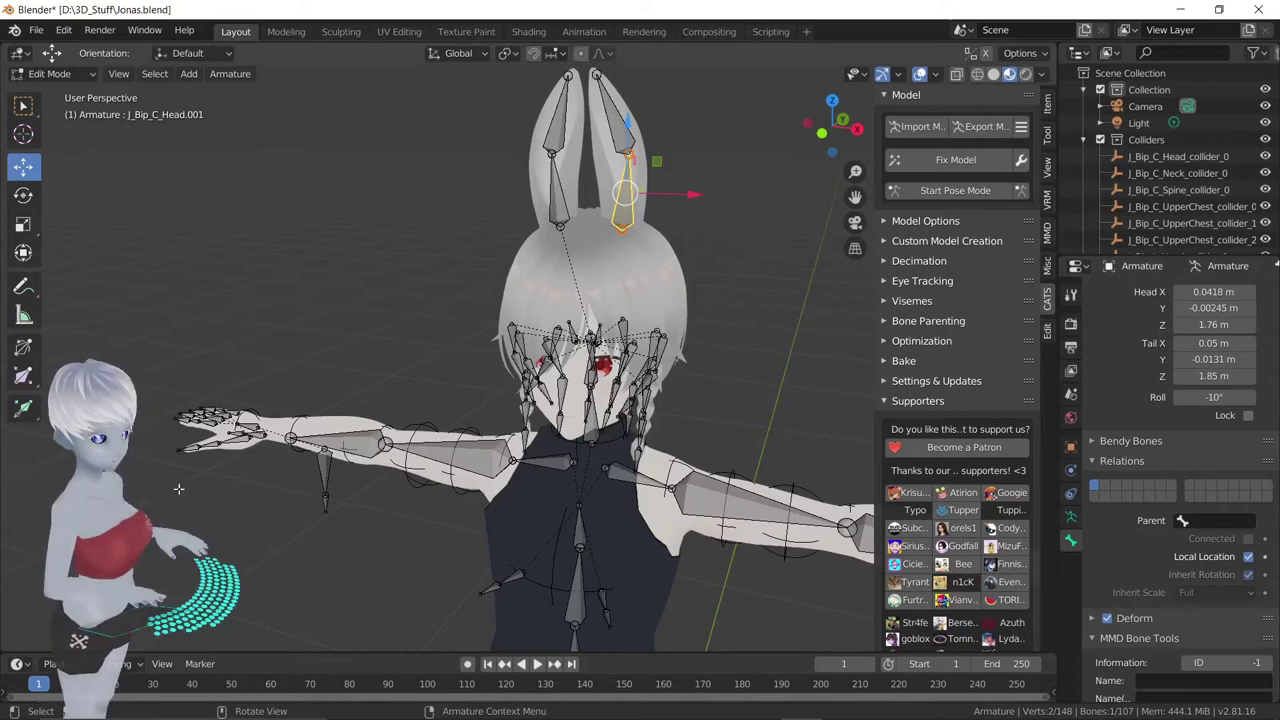
Set J_Bip_C_Head as the ear bone's parent through the Parent search field
{"action": "middle_click_drag", "start_coordinate": [663, 259], "coordinate": [698, 264]}
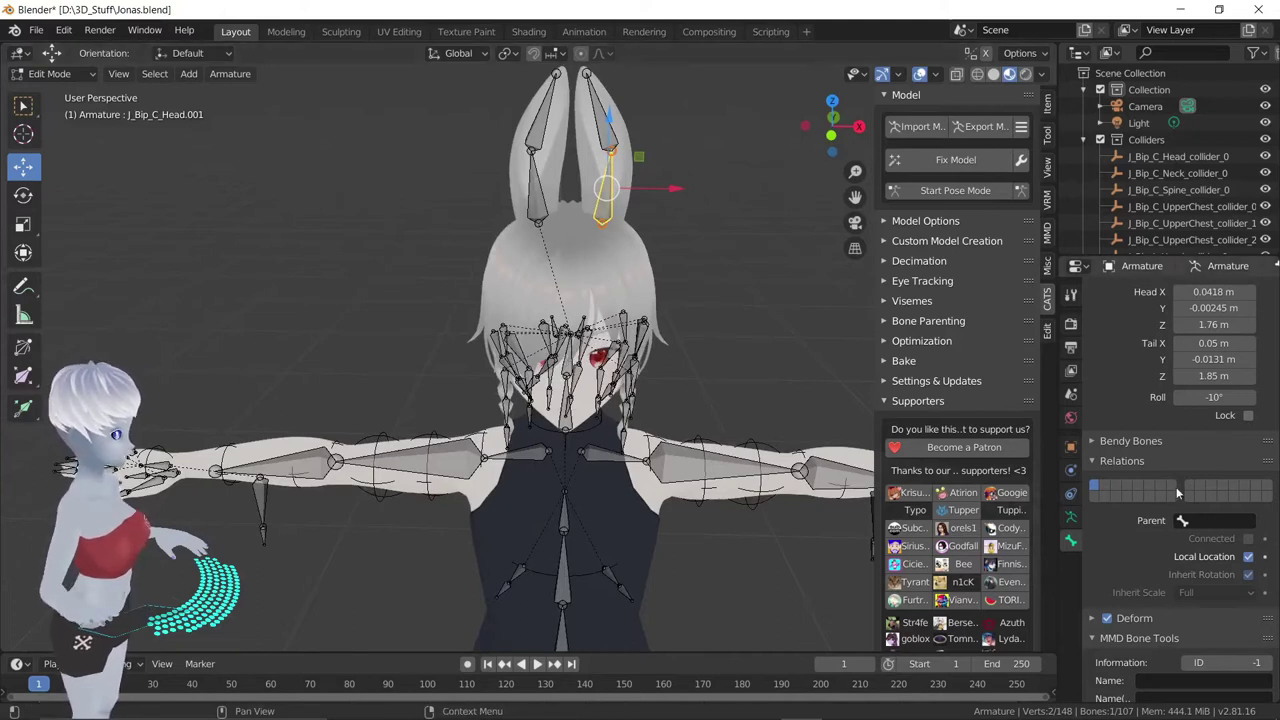
{"action": "left_click", "coordinate": [1200, 520]}
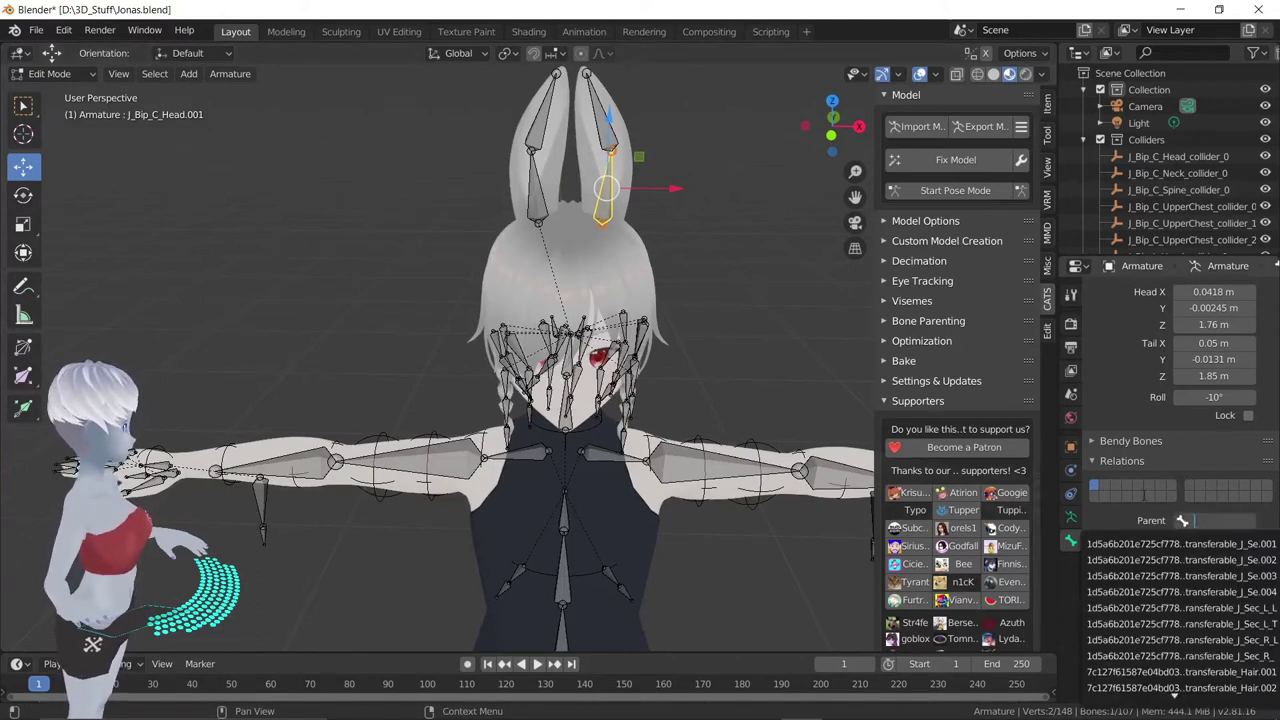
{"action": "left_click", "coordinate": [568, 361]}
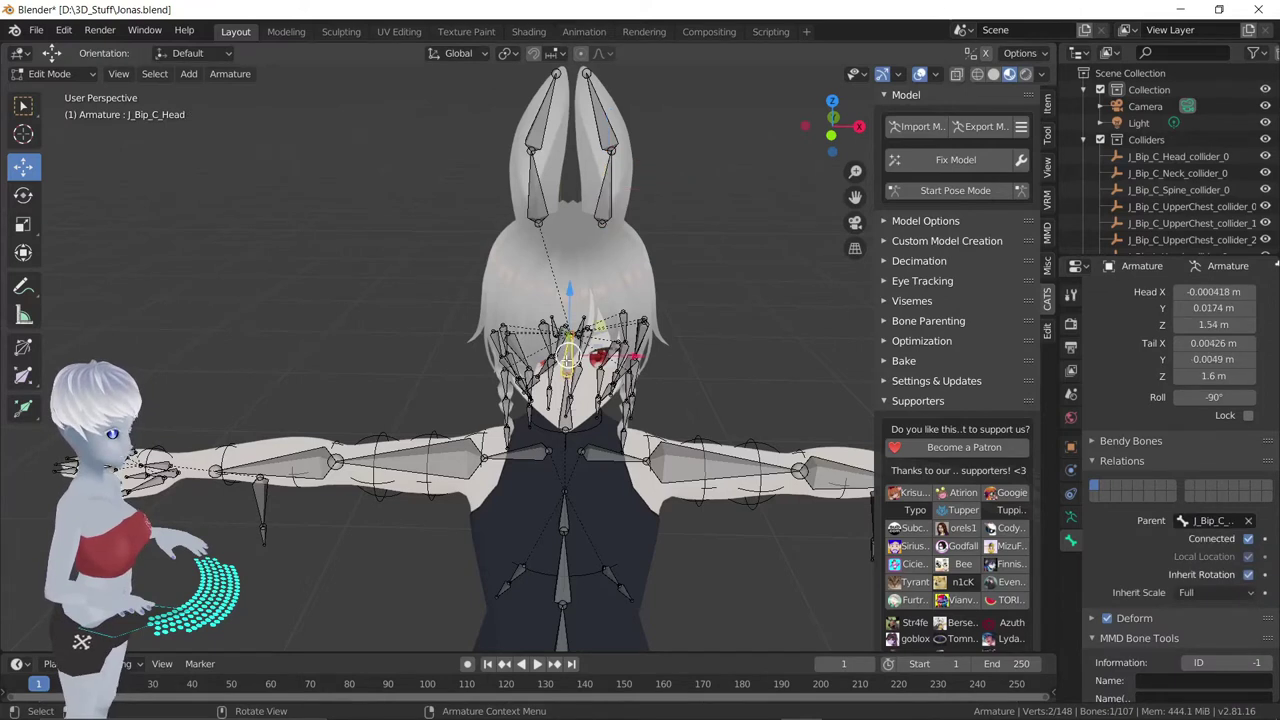
{"action": "key", "text": "F2"}
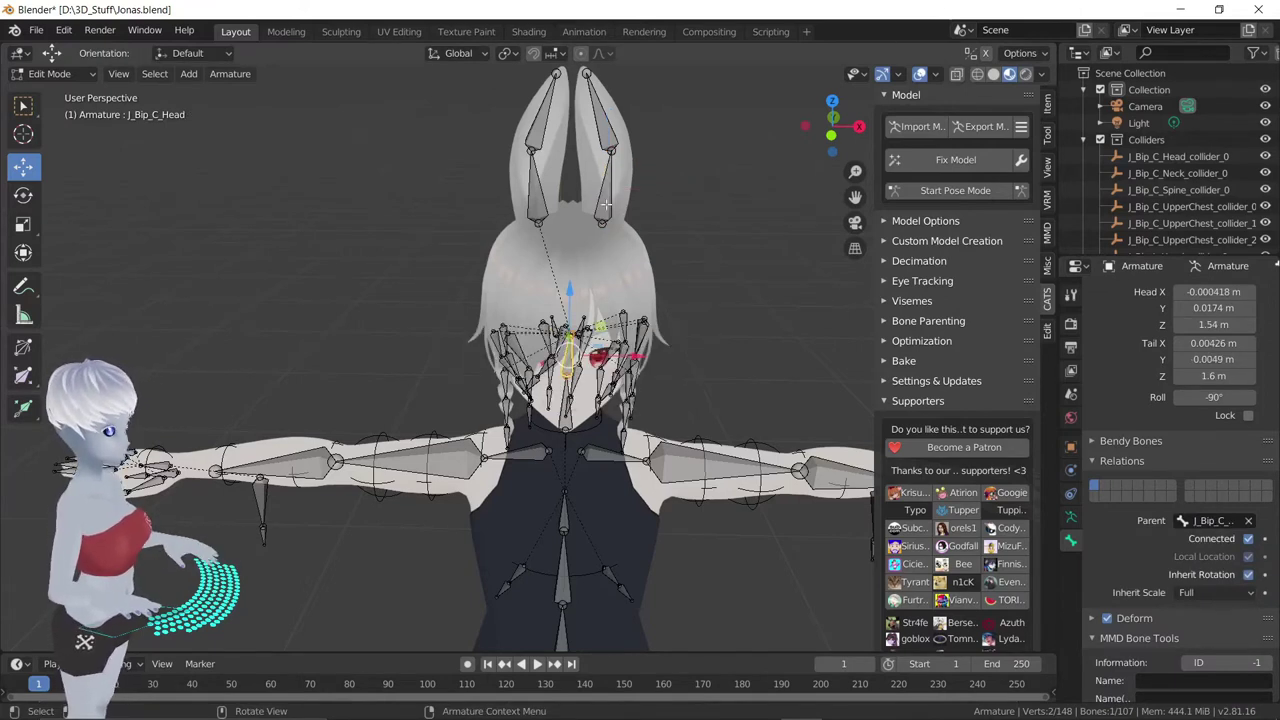
{"action": "key", "text": "ctrl+z"}
{"action": "left_click", "coordinate": [1202, 520]}
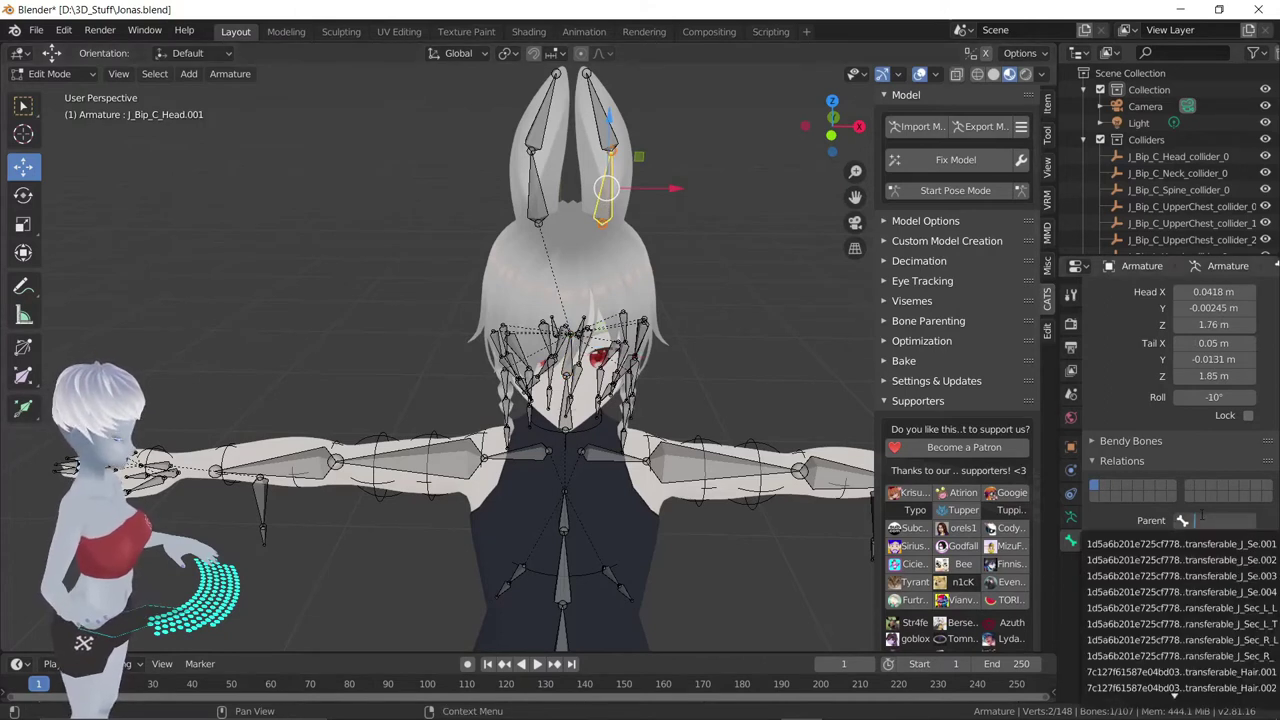
{"action": "type", "text": "J_Bip_C_Head"}
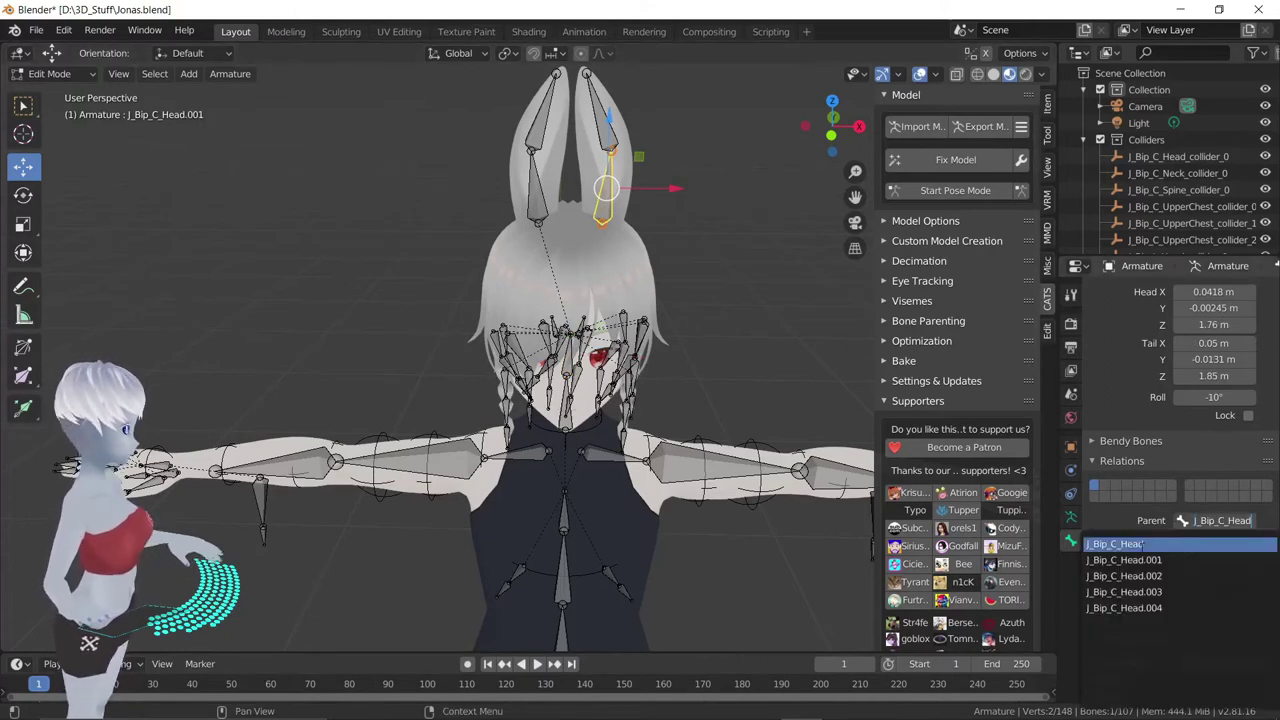
{"action": "left_click", "coordinate": [1140, 544]}
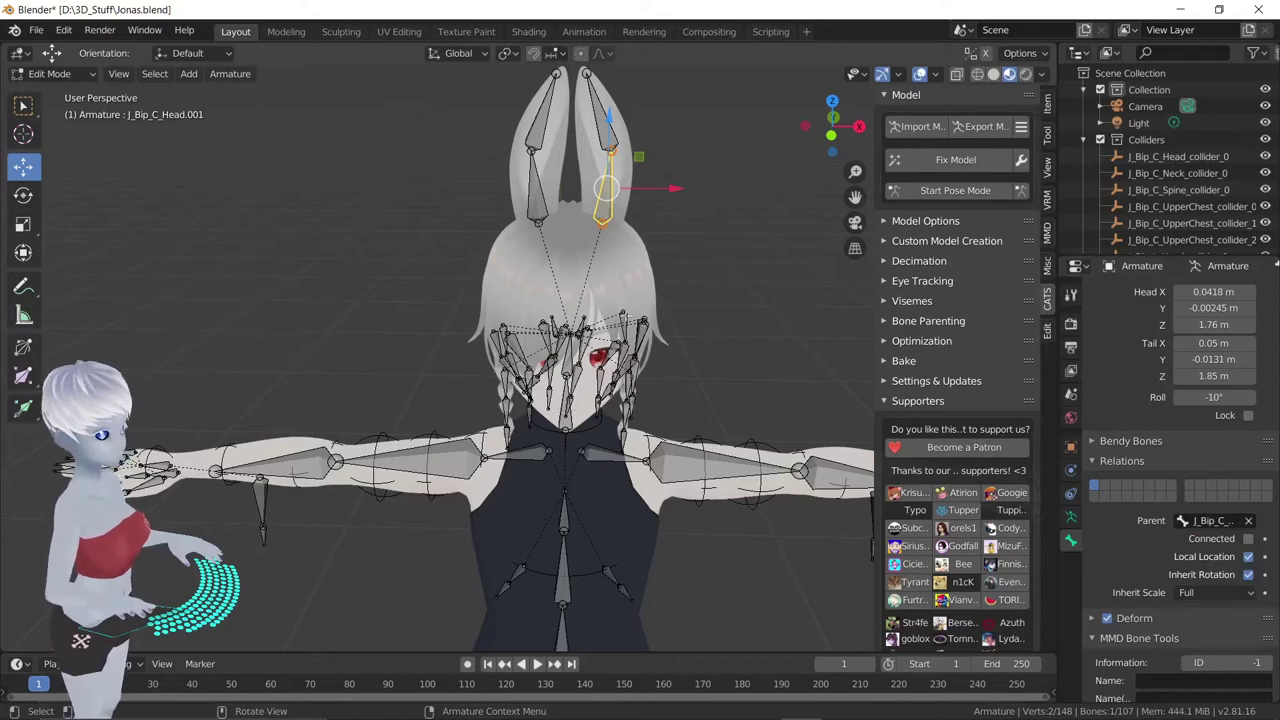
{"action": "middle_click_drag", "start_coordinate": [672, 364], "coordinate": [609, 321]}
{"action": "scroll", "coordinate": [625, 242], "scroll_direction": "down", "scroll_amount": 3}
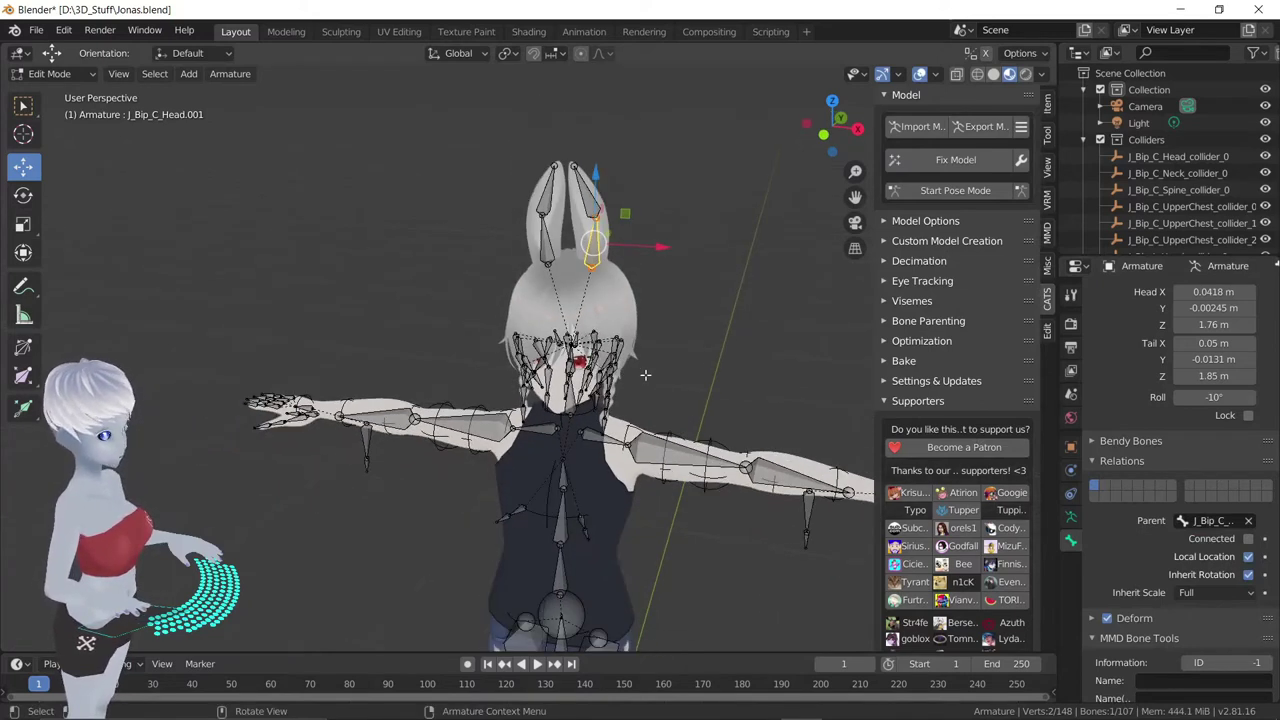
{"action": "middle_click_drag", "start_coordinate": [625, 242], "coordinate": [613, 426]}
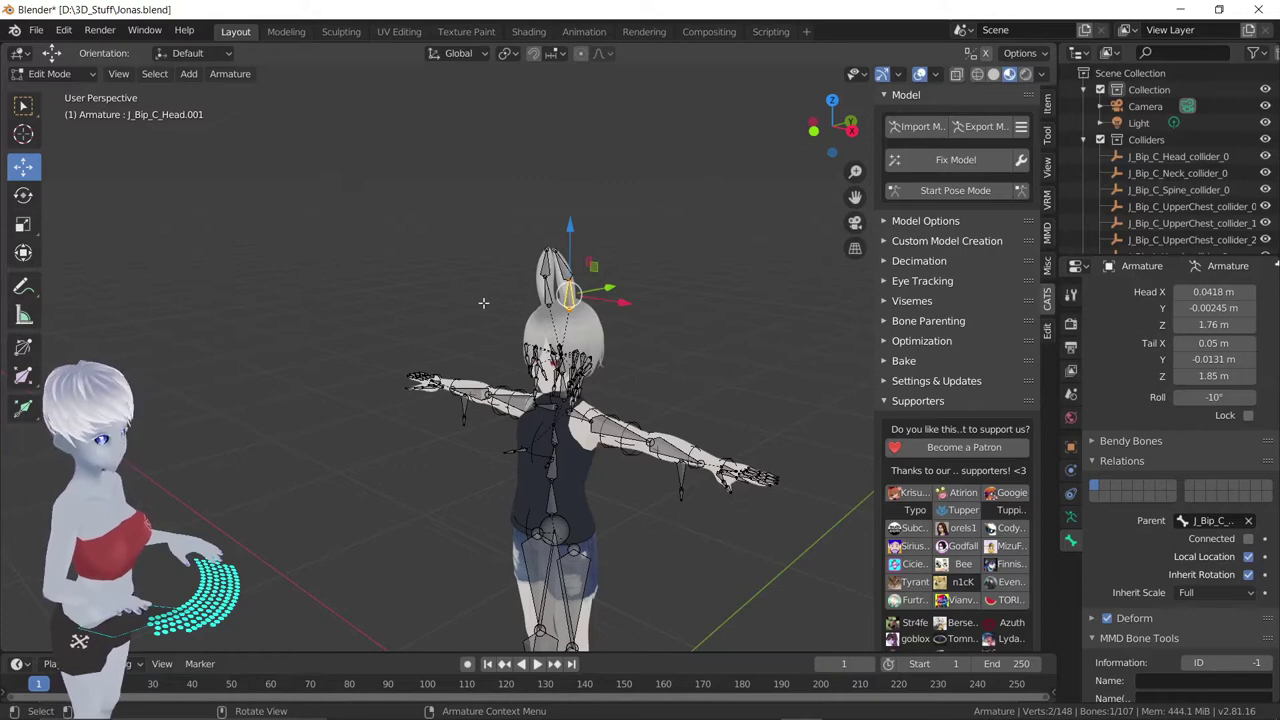
{"action": "mouse_move", "coordinate": [483, 302]}
{"action": "middle_mouse_down"}
{"action": "mouse_move", "coordinate": [561, 484]}
{"action": "mouse_move", "coordinate": [604, 512]}
{"action": "middle_mouse_up"}
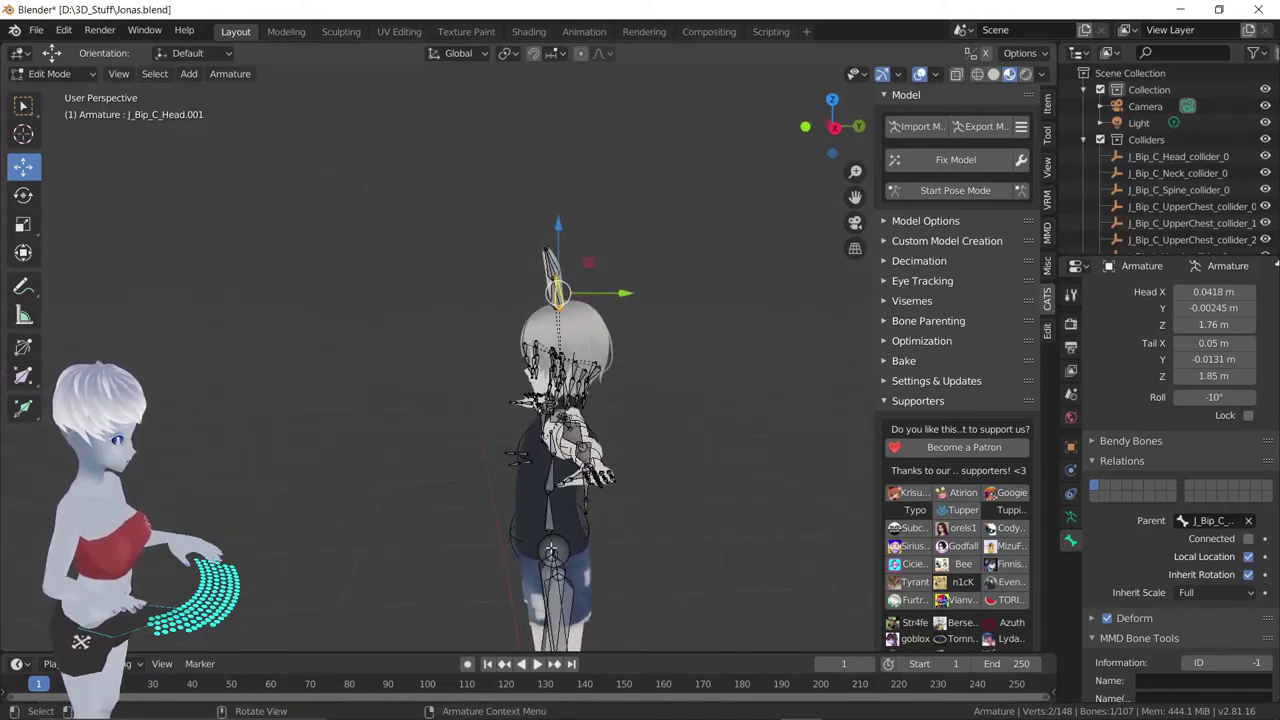
{"action": "middle_click_drag", "start_coordinate": [676, 550], "coordinate": [592, 500]}
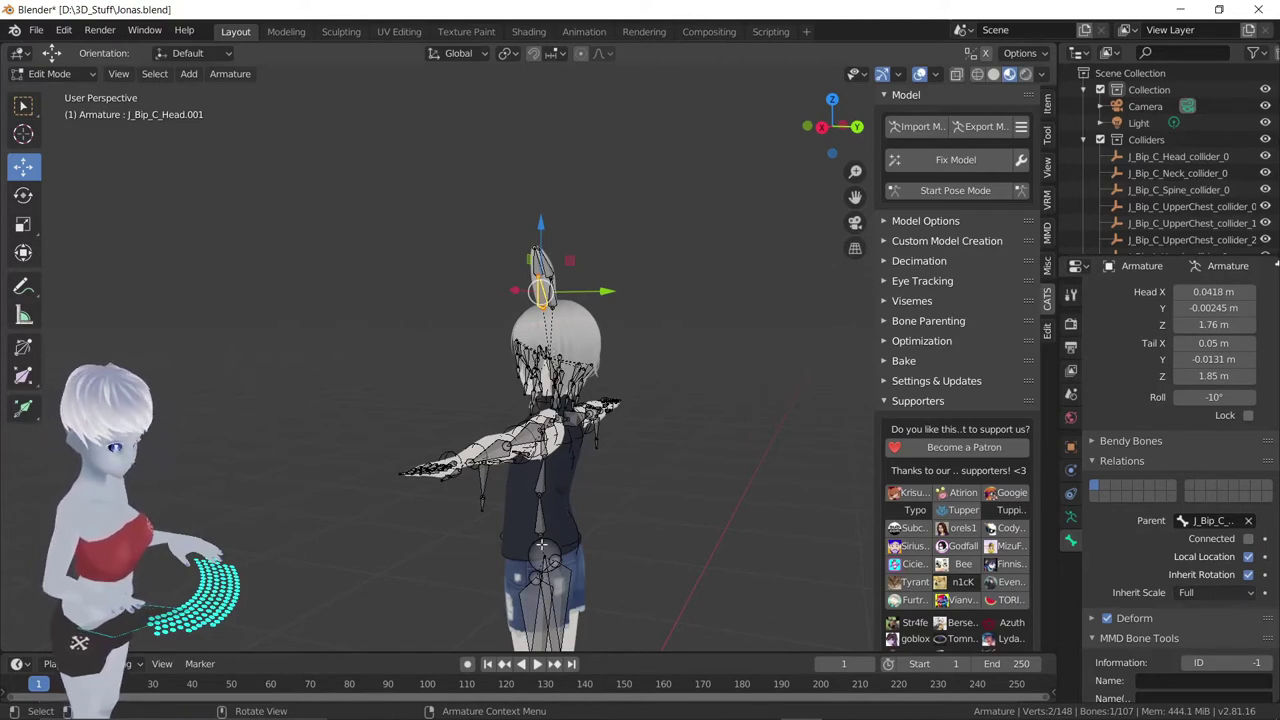
{"action": "middle_click_drag", "start_coordinate": [543, 547], "coordinate": [495, 545]}
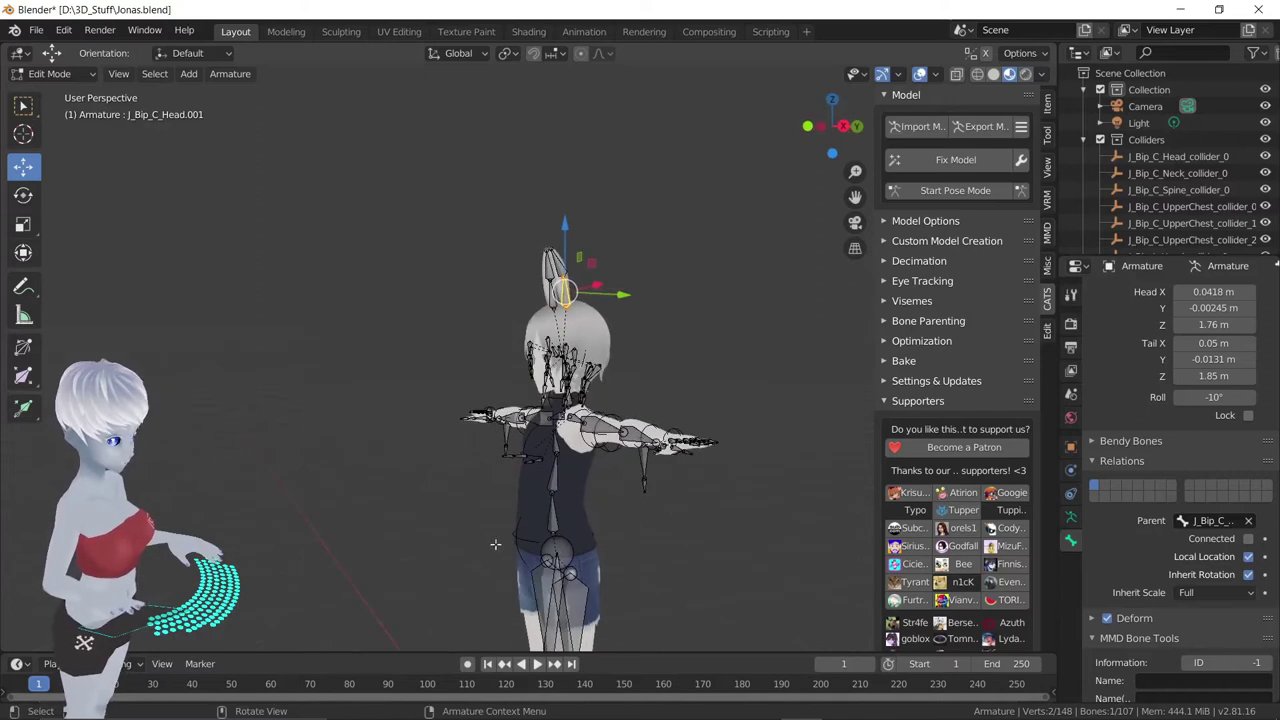
{"action": "left_click", "coordinate": [558, 522]}
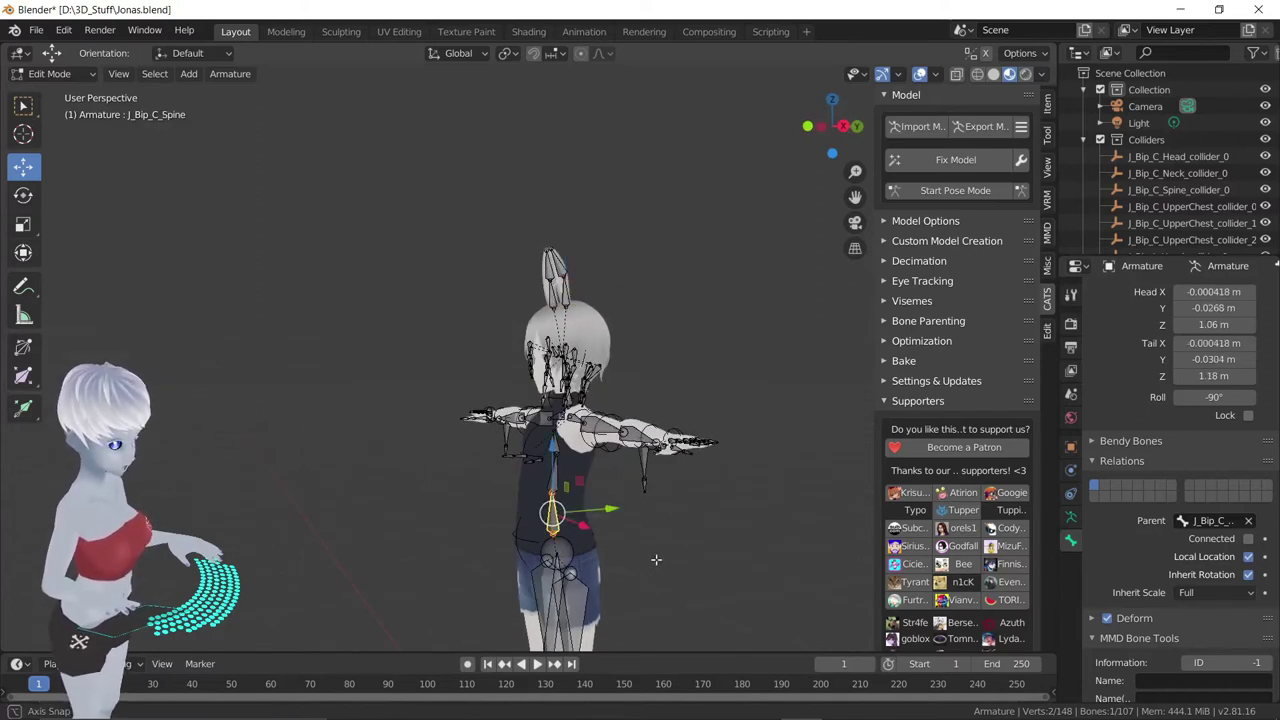
{"action": "mouse_move", "coordinate": [656, 560]}
{"action": "middle_mouse_down"}
{"action": "mouse_move", "coordinate": [604, 560]}
{"action": "mouse_move", "coordinate": [655, 545]}
{"action": "middle_mouse_up"}
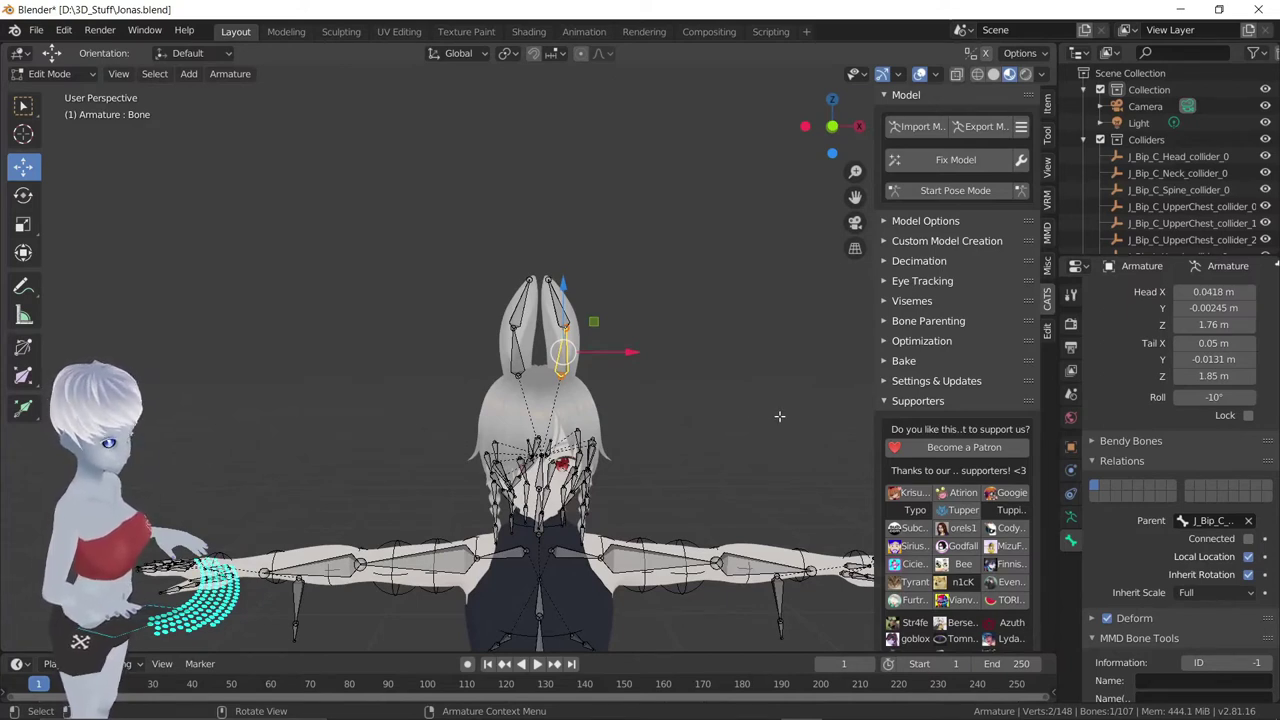
Rename the first ear base bone to ohr_L_00
{"action": "middle_click_drag", "start_coordinate": [779, 416], "coordinate": [477, 424]}
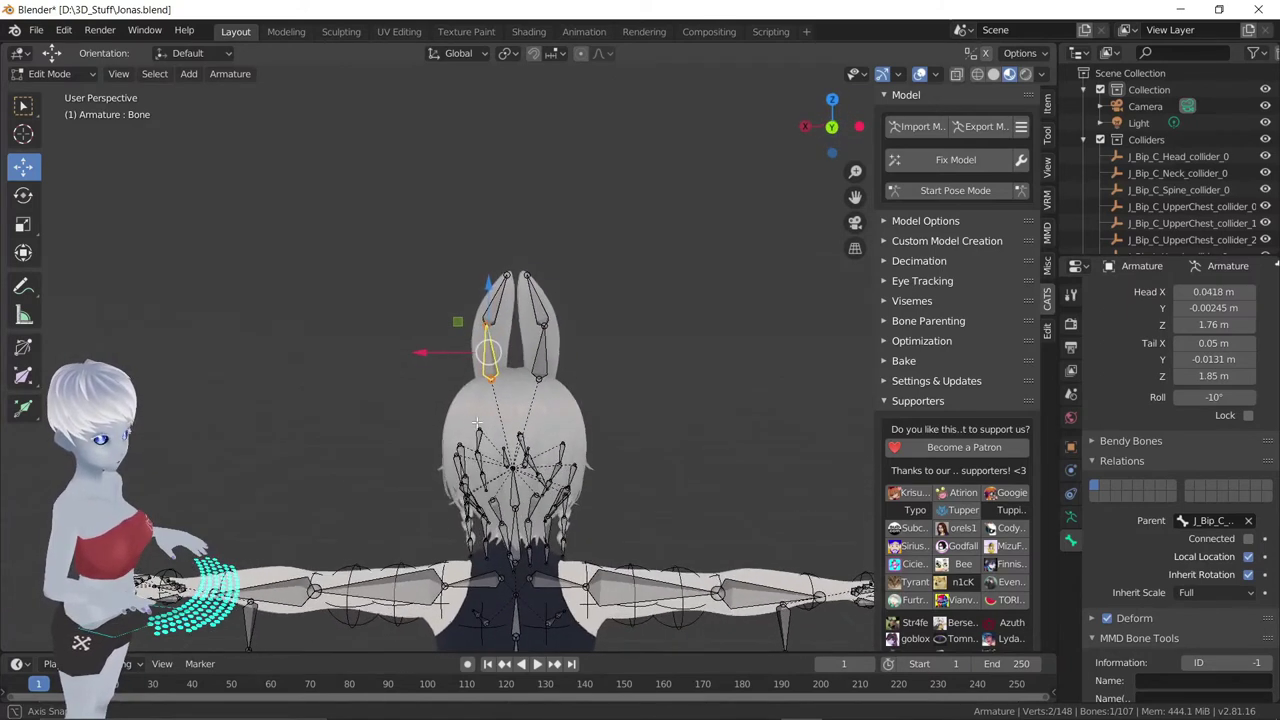
{"action": "key", "text": "F2"}
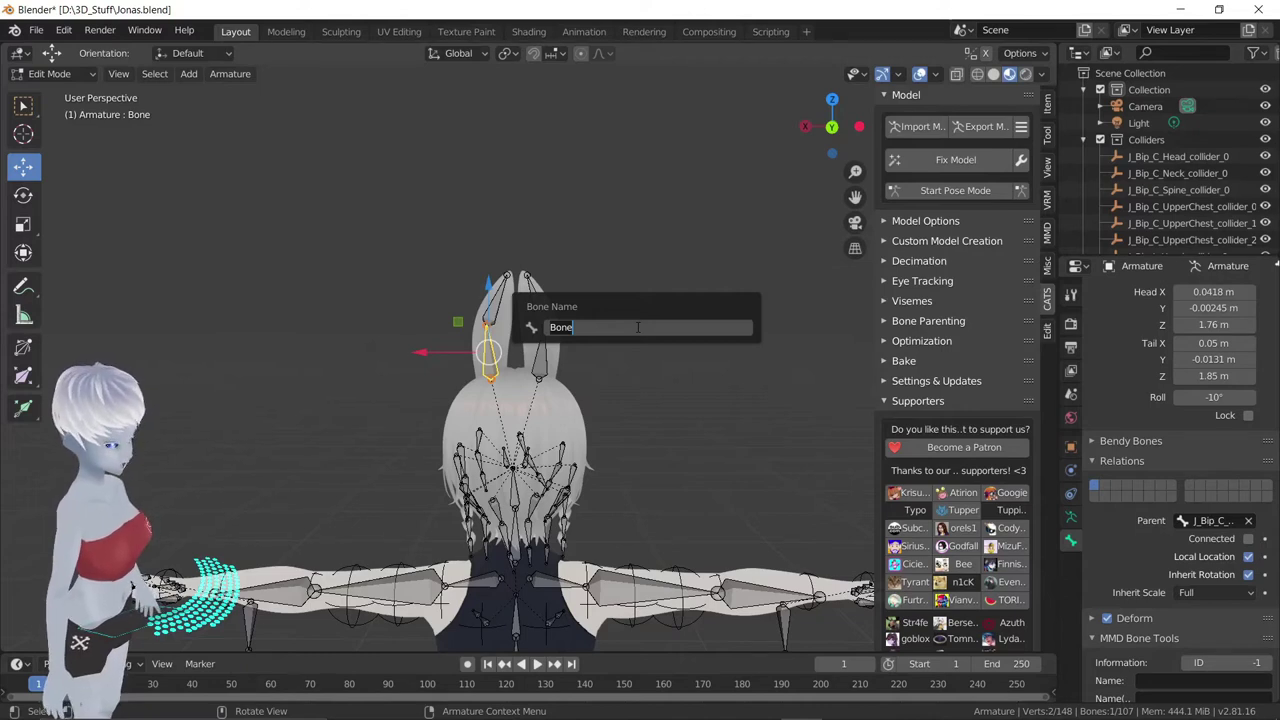
{"action": "key", "text": "ctrl+a"}
{"action": "type", "text": "ohr"}
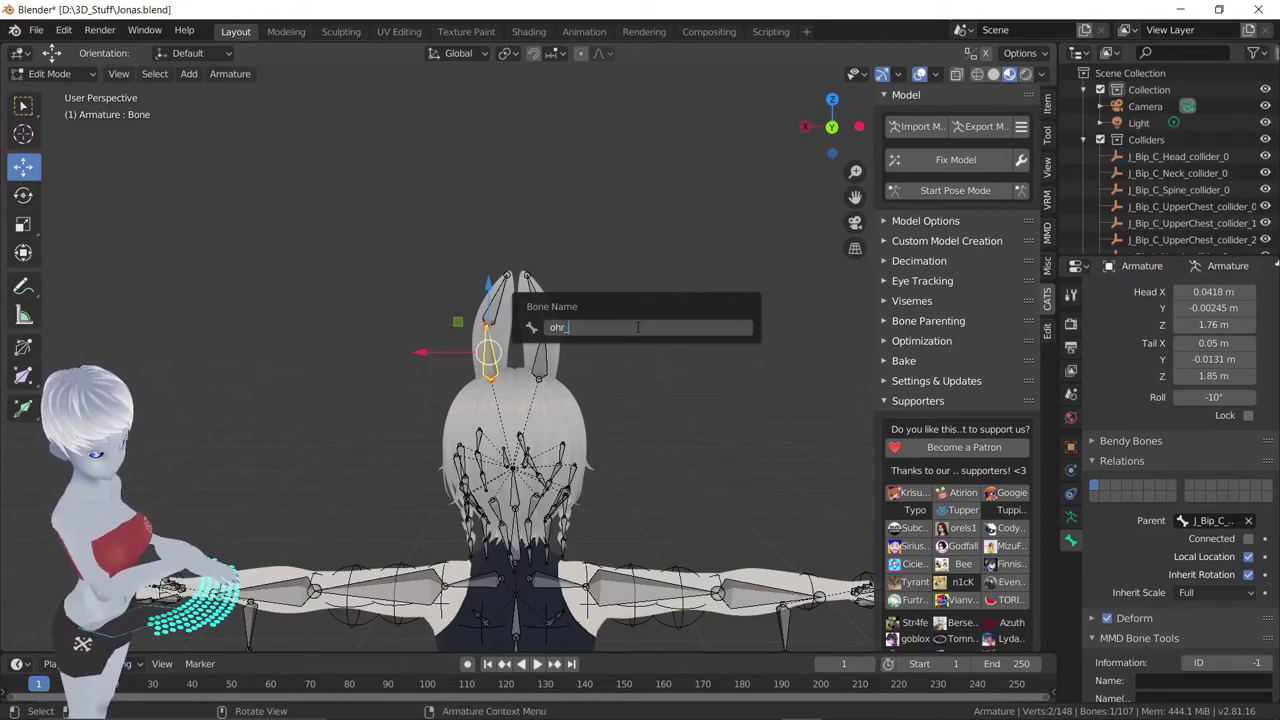
{"action": "type", "text": "_"}
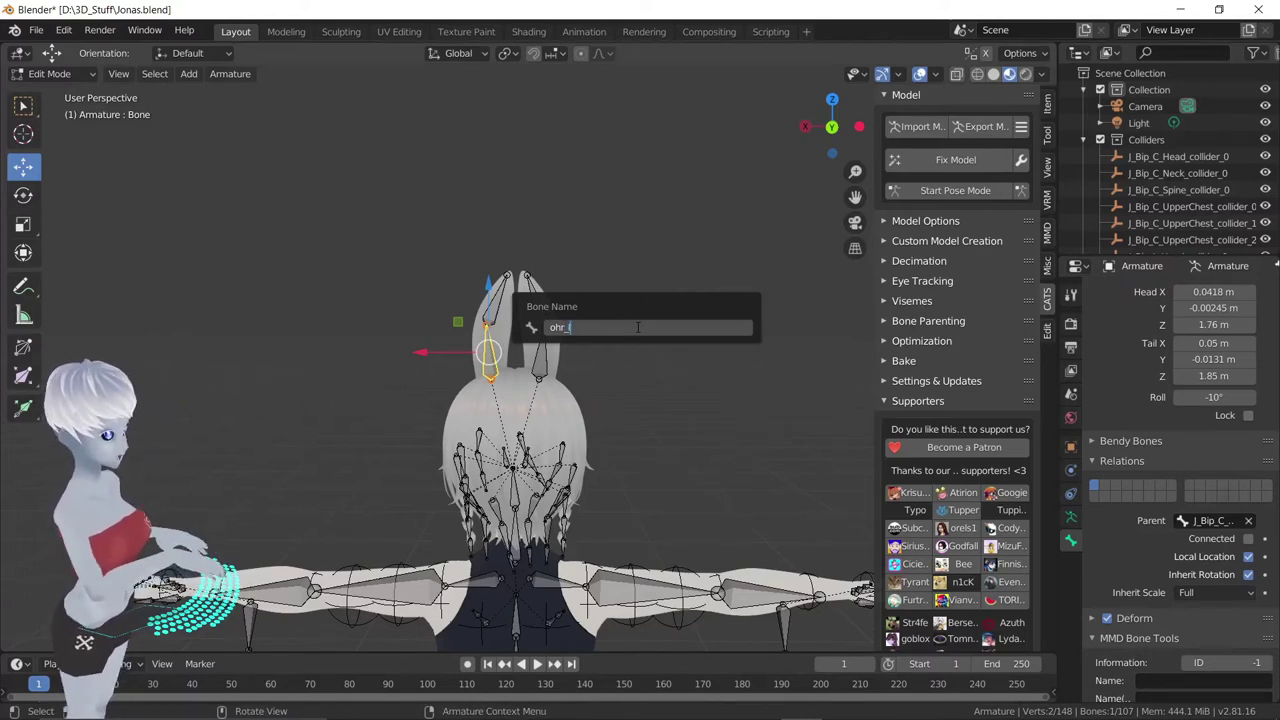
{"action": "type", "text": "L"}
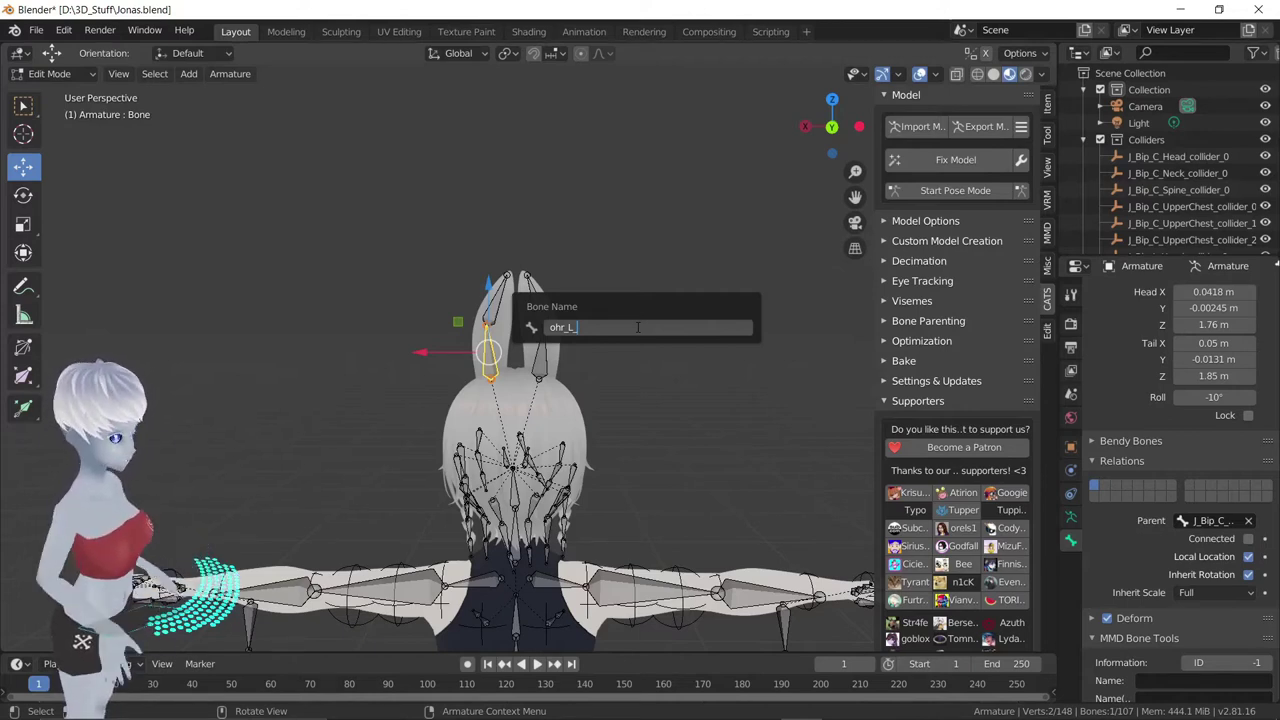
{"action": "type", "text": "_00"}
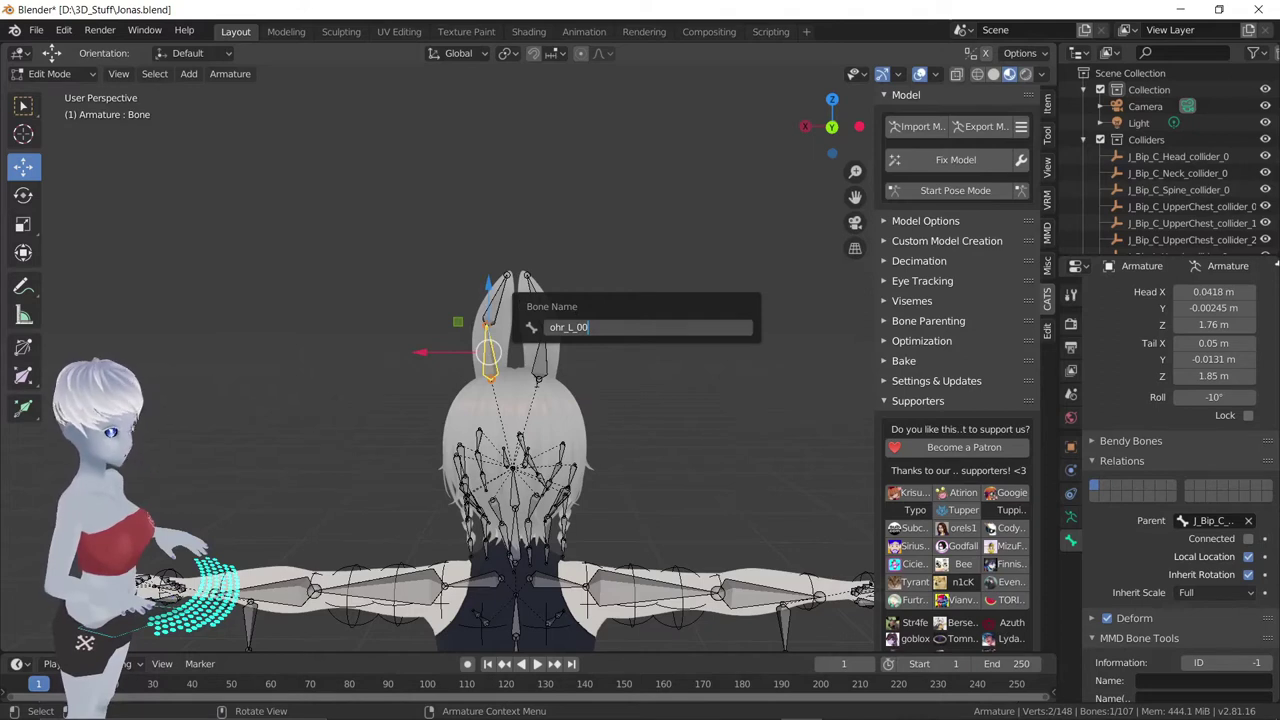
{"action": "key", "text": "Return"}
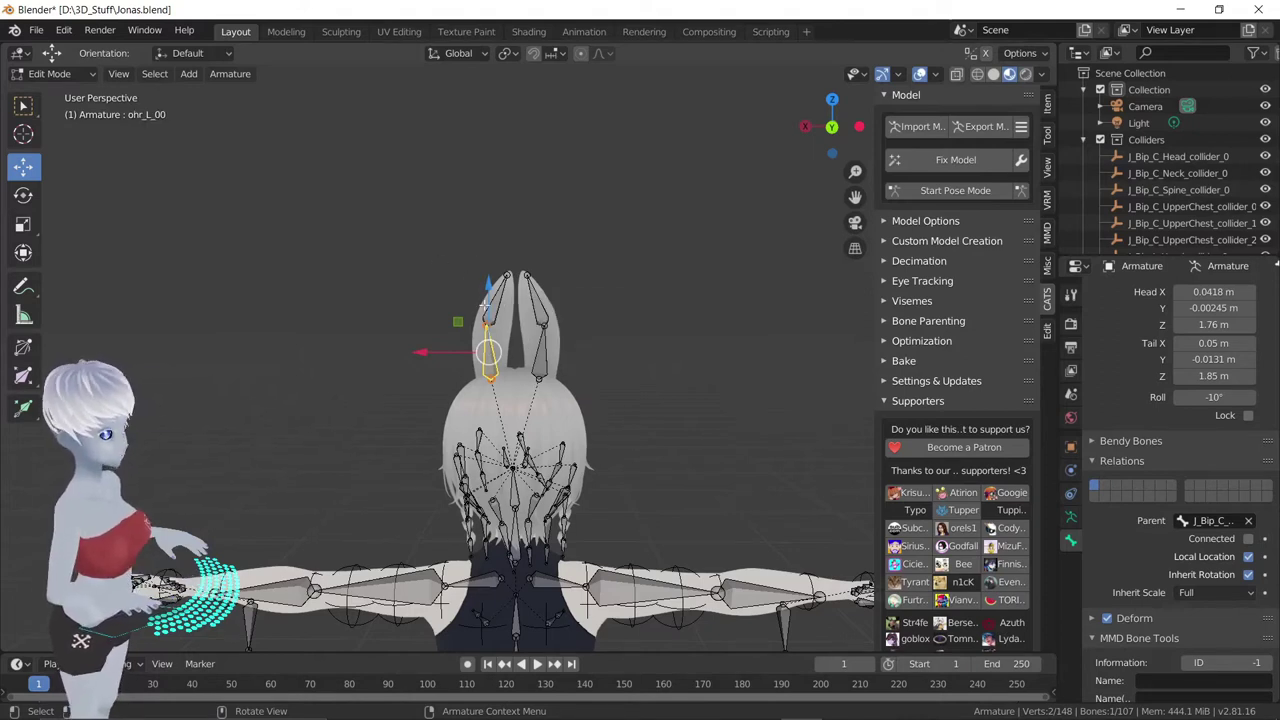
Rename the other ear base bone to ohr_R_00
{"action": "left_click", "coordinate": [545, 368]}
{"action": "key", "text": "F2"}
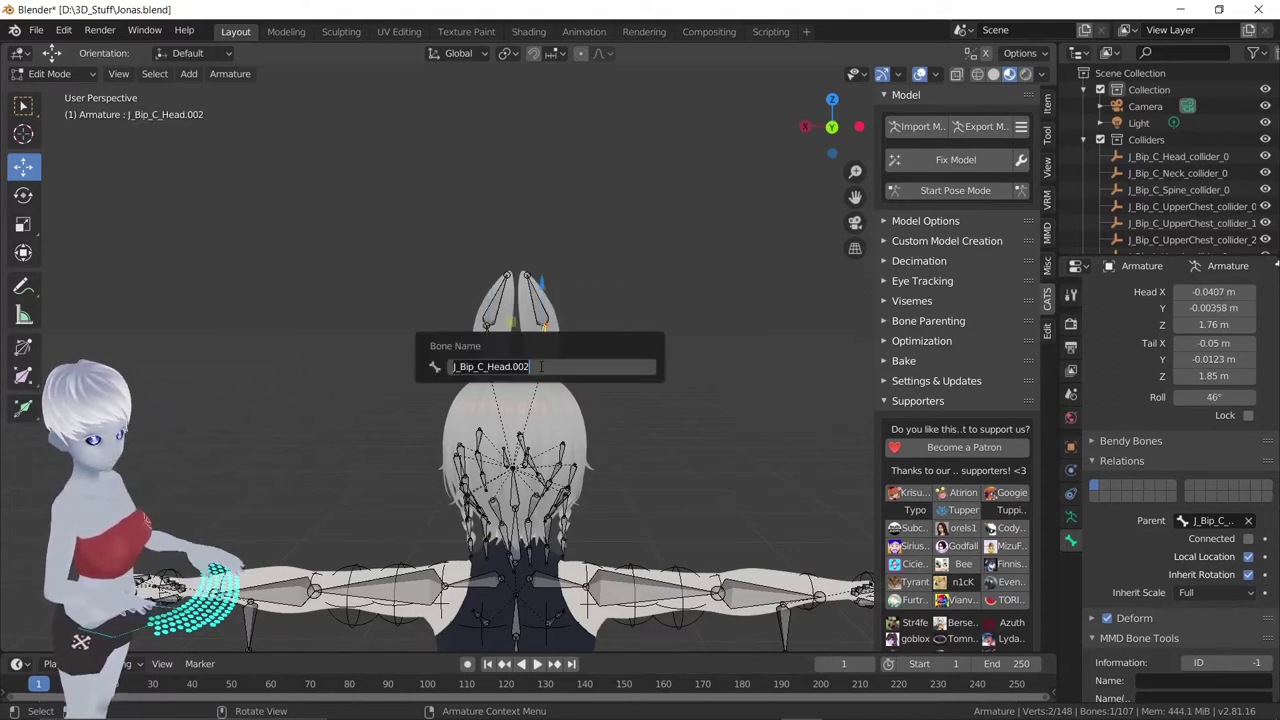
{"action": "type", "text": "ohr"}
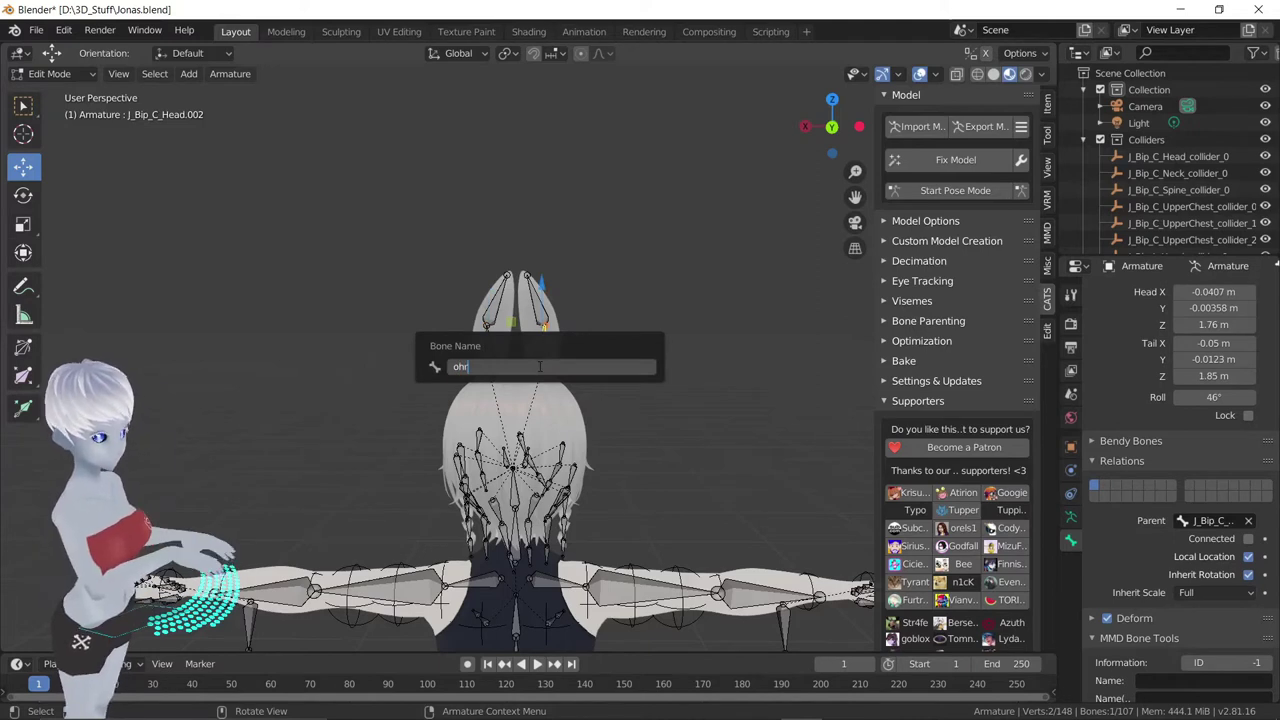
{"action": "type", "text": "_R"}
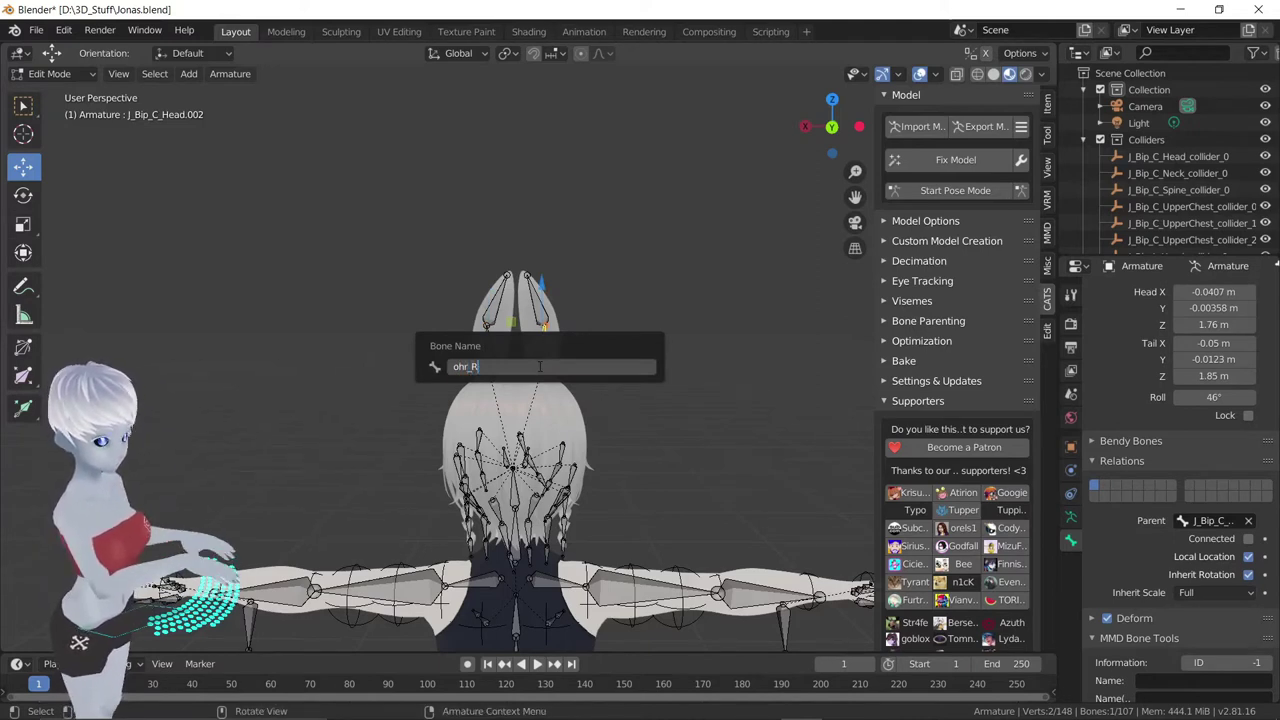
{"action": "key", "text": "Return"}
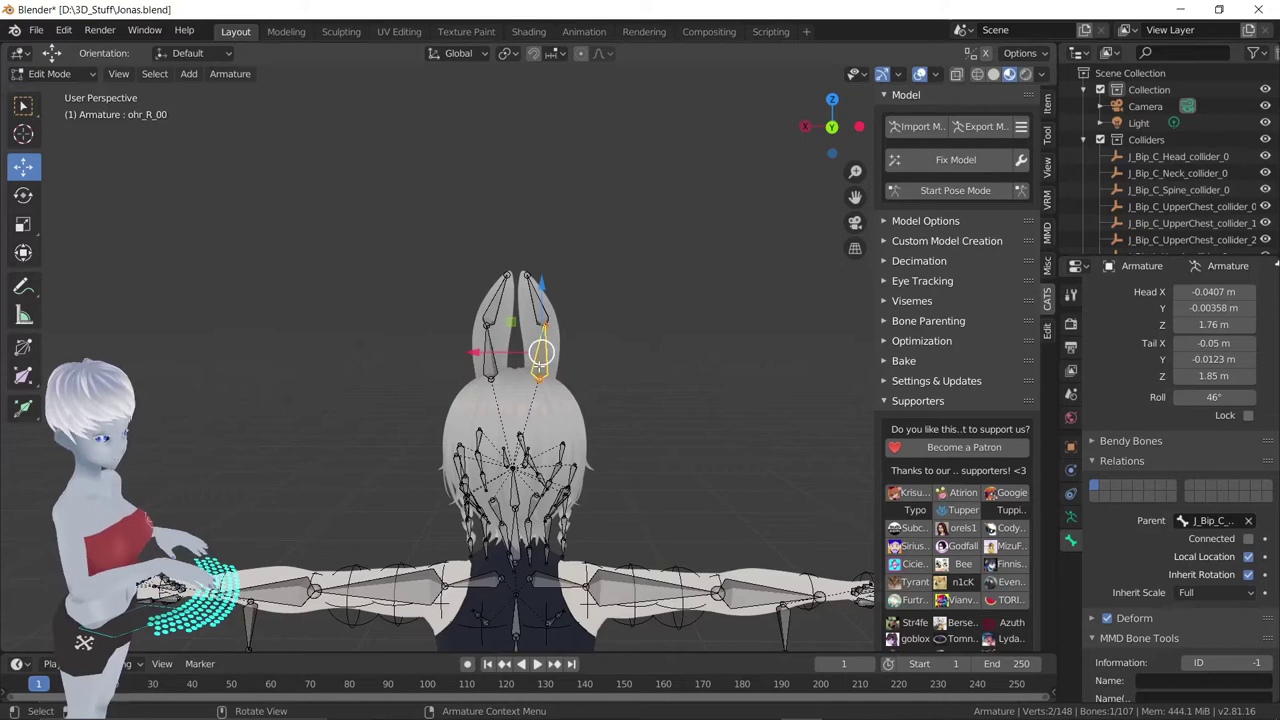
{"action": "scroll", "coordinate": [639, 397], "scroll_direction": "up", "scroll_amount": 2}
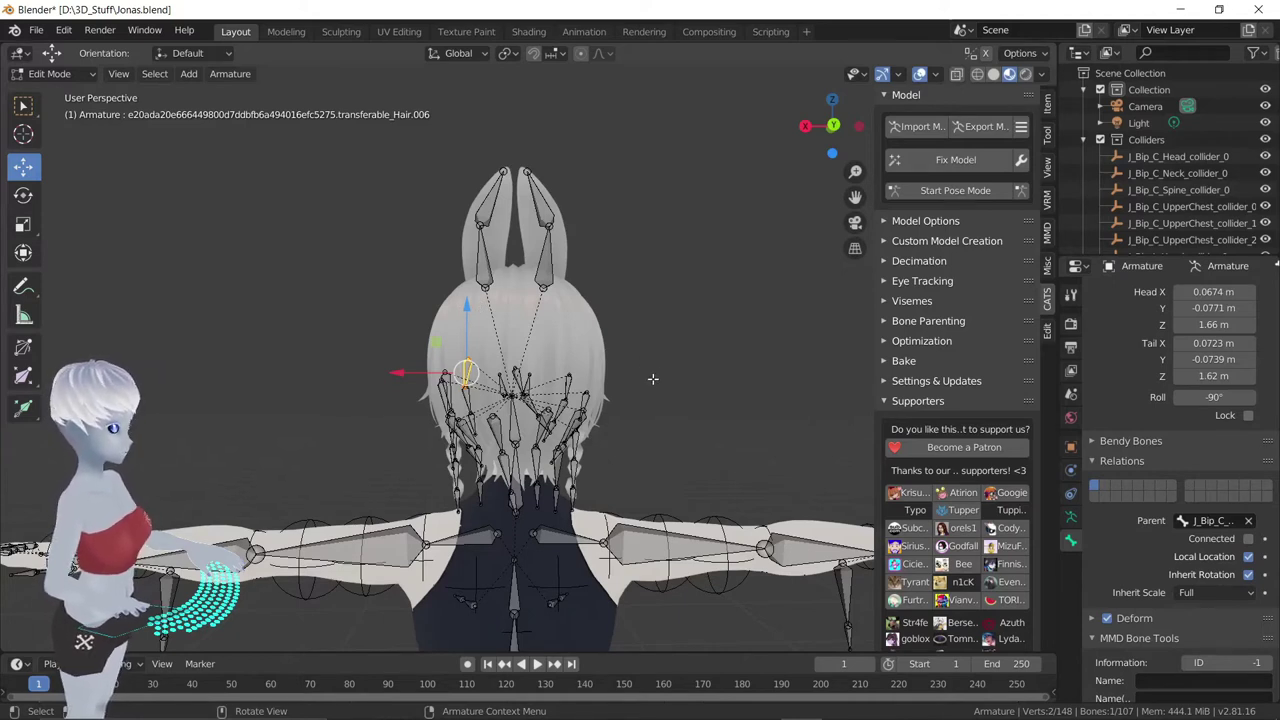
Save Jonas.blend with Ctrl+S, keeping the renamed two-bone ear chains
{"action": "mouse_move", "coordinate": [646, 418]}
{"action": "middle_mouse_down"}
{"action": "mouse_move", "coordinate": [513, 400]}
{"action": "mouse_move", "coordinate": [776, 396]}
{"action": "middle_mouse_up"}
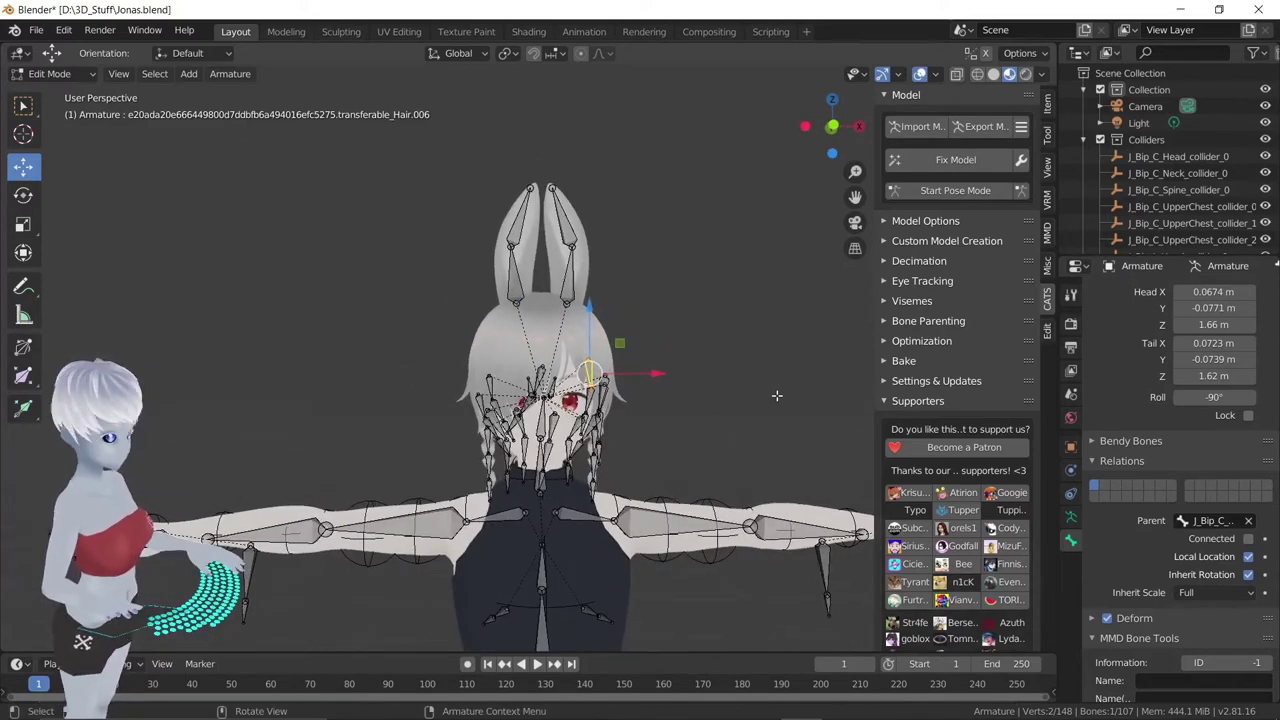
{"action": "scroll", "coordinate": [776, 396], "scroll_direction": "down", "scroll_amount": 2}
{"action": "scroll", "coordinate": [776, 396], "scroll_direction": "down", "scroll_amount": 3}
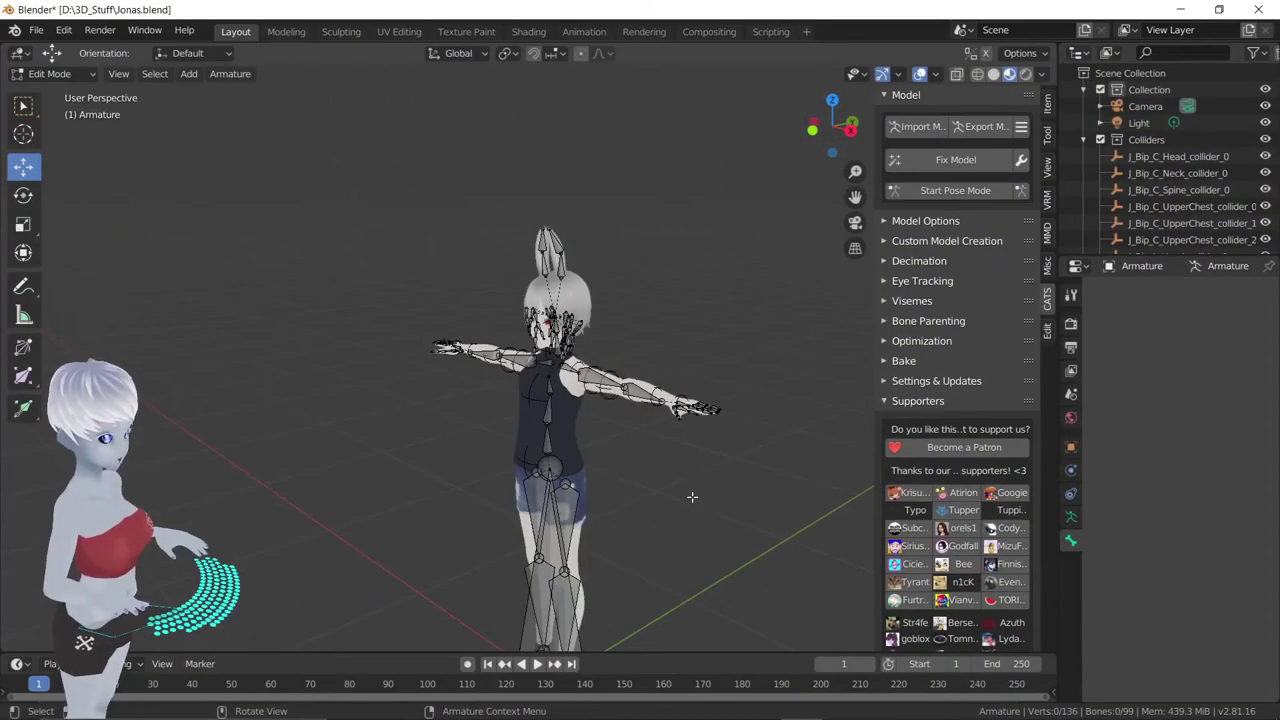
{"action": "mouse_move", "coordinate": [692, 497]}
{"action": "middle_mouse_down"}
{"action": "mouse_move", "coordinate": [637, 494]}
{"action": "mouse_move", "coordinate": [814, 486]}
{"action": "mouse_move", "coordinate": [748, 484]}
{"action": "mouse_move", "coordinate": [729, 446]}
{"action": "mouse_move", "coordinate": [680, 446]}
{"action": "middle_mouse_up"}
{"action": "key", "text": "ctrl+s"}
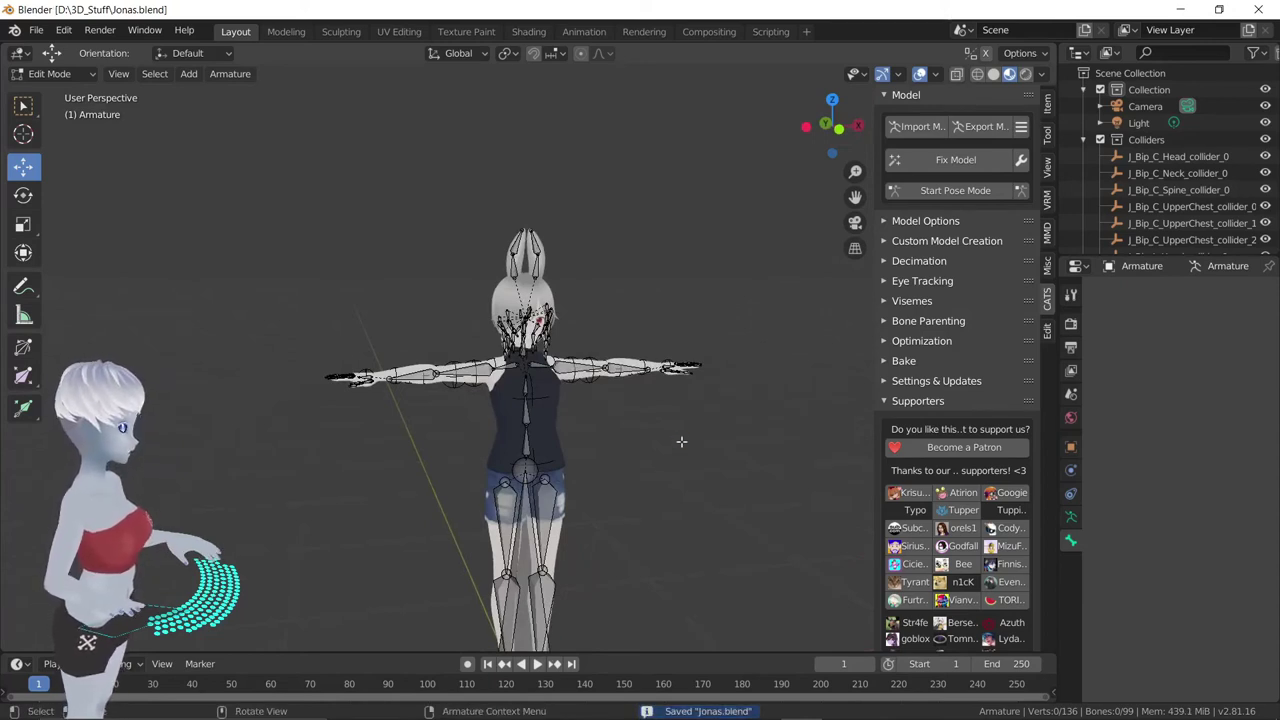
{"action": "middle_click_drag", "start_coordinate": [705, 465], "coordinate": [606, 463]}
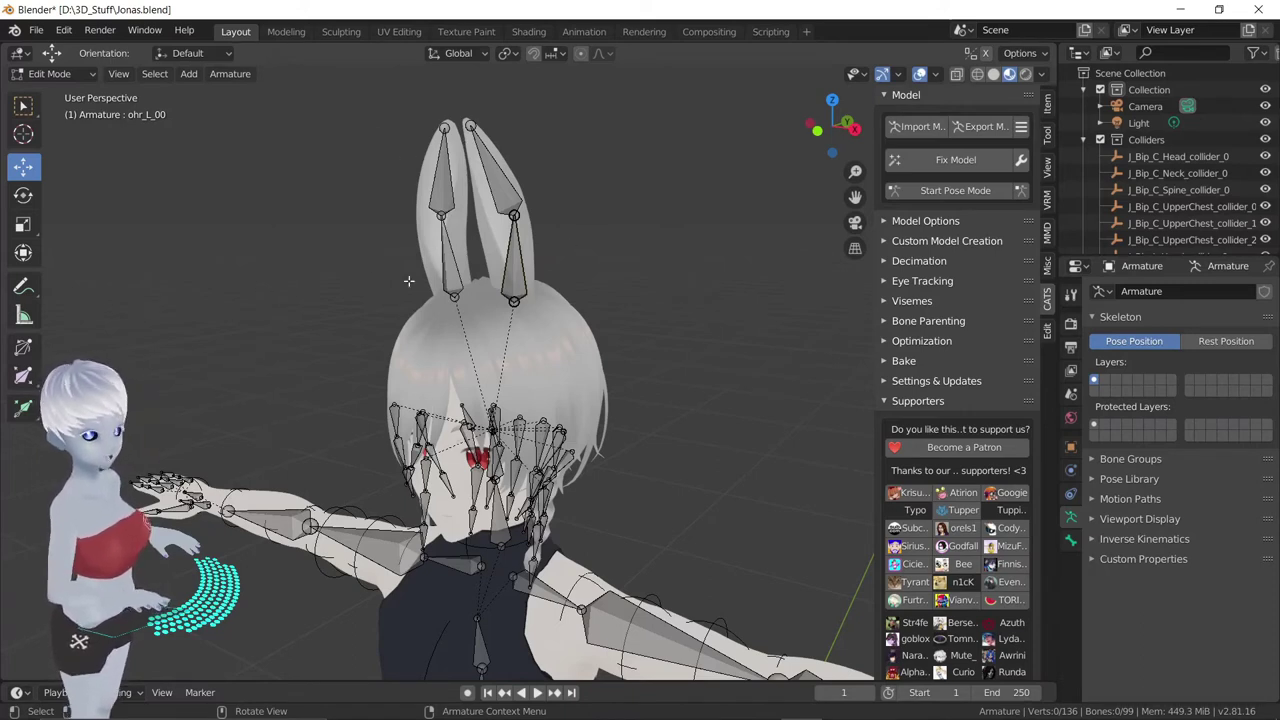
In Object Mode, parent Body (merged).baked to the Armature with Armature Deform > With Empty Groups
{"action": "left_click", "coordinate": [50, 74]}
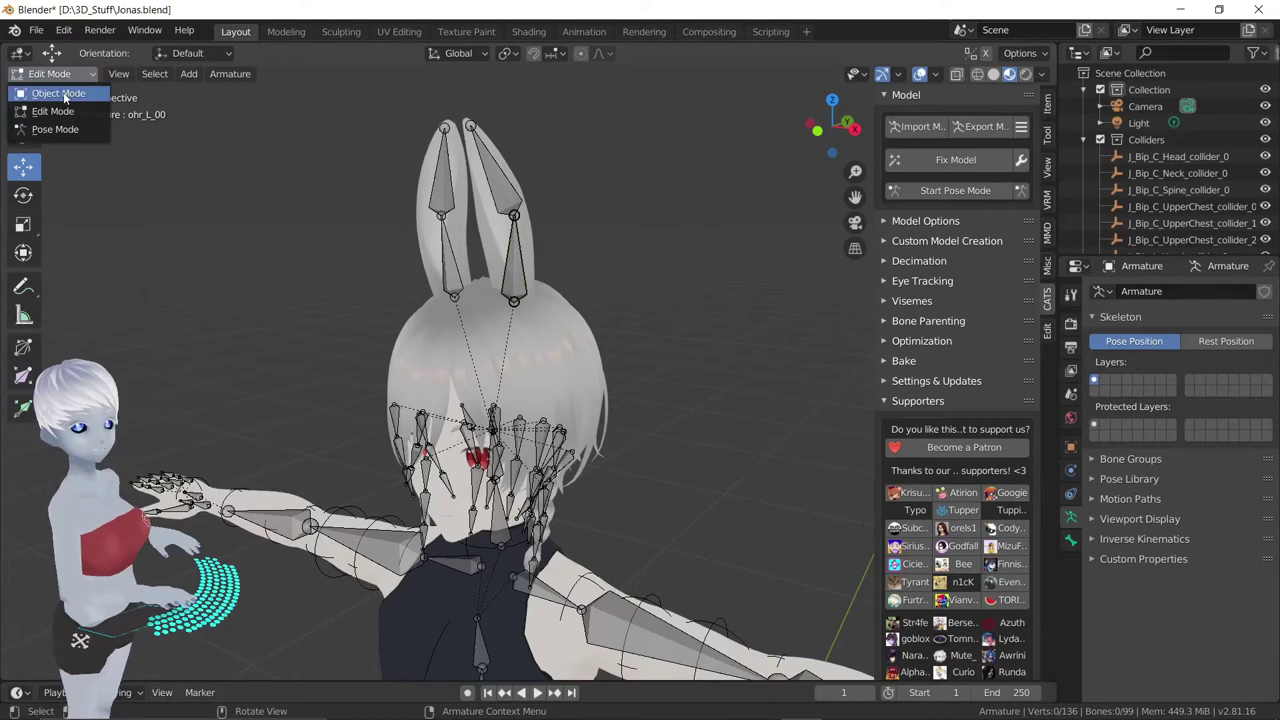
{"action": "left_click", "coordinate": [62, 91]}
{"action": "left_click", "coordinate": [424, 233]}
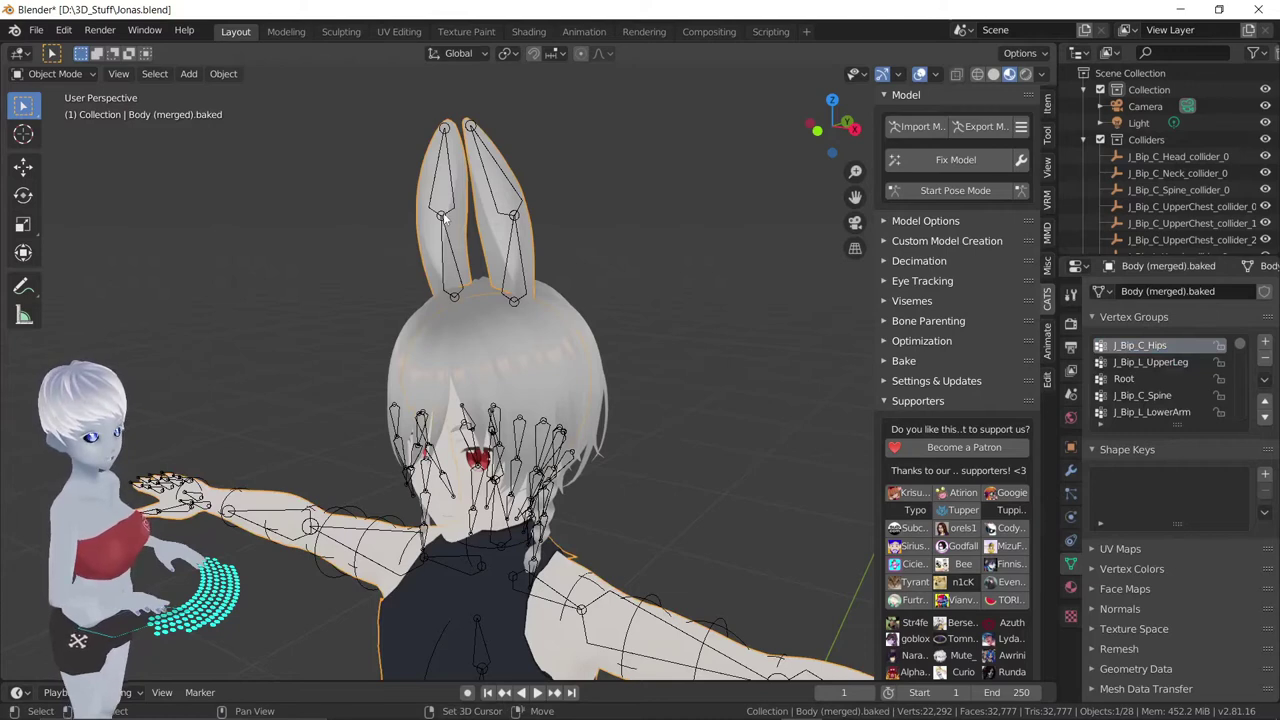
{"action": "left_click", "coordinate": [443, 216], "text": "shift"}
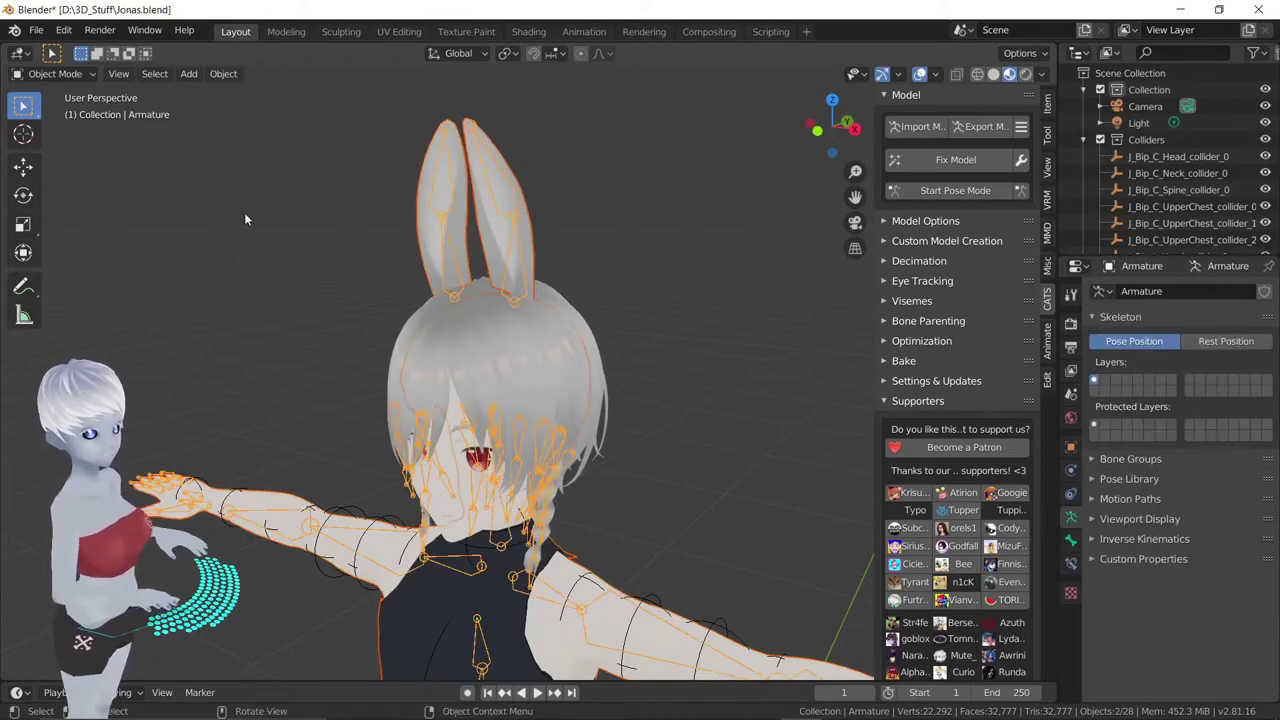
{"action": "key", "text": "ctrl+p"}
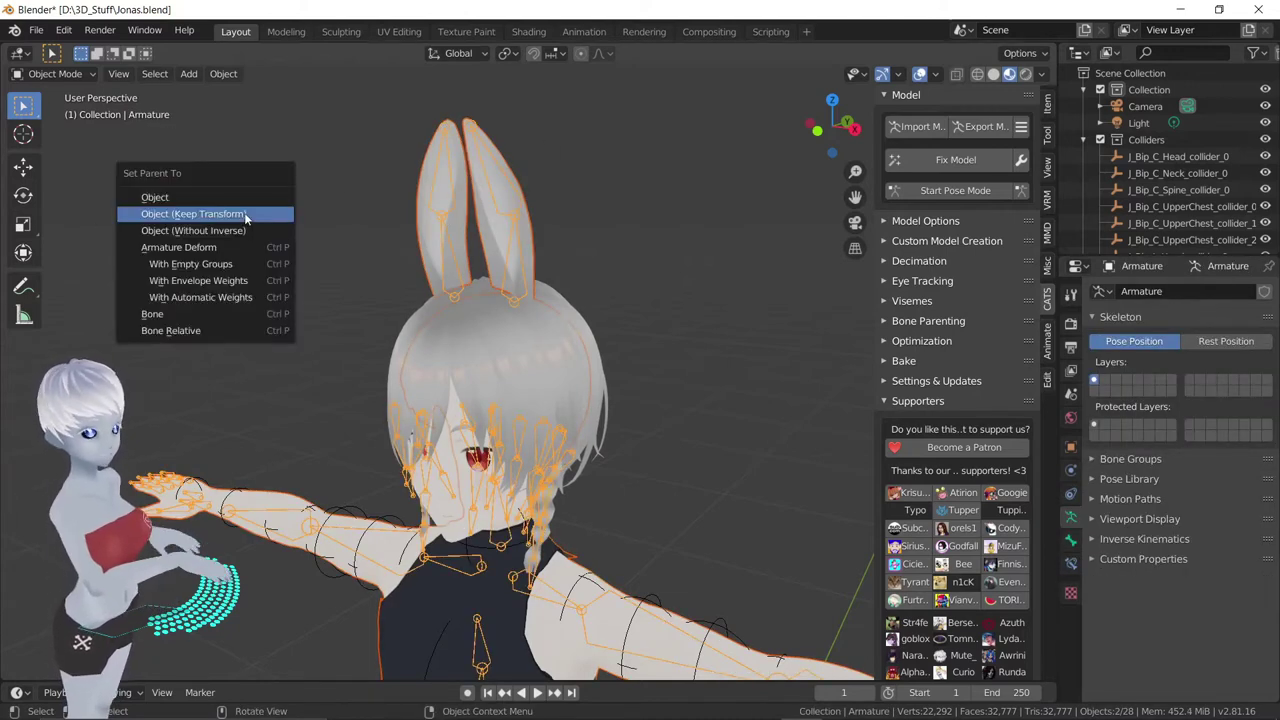
{"action": "left_click", "coordinate": [215, 266]}
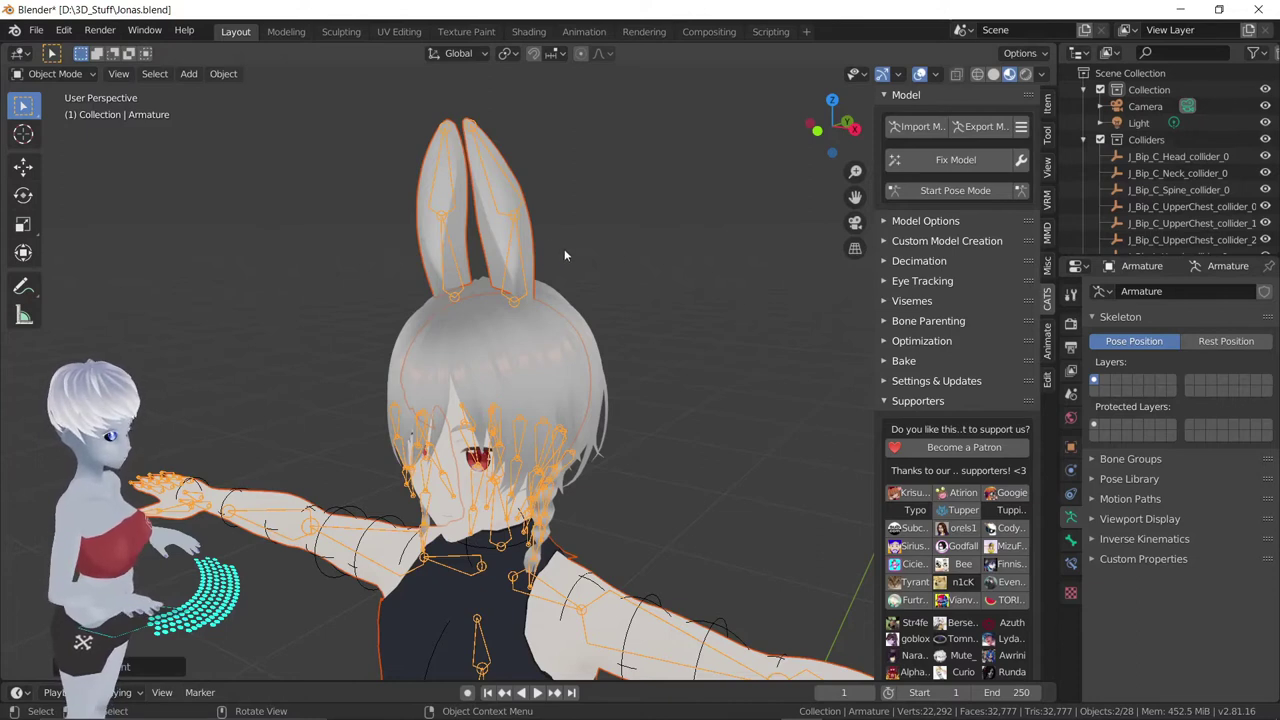
{"action": "middle_click_drag", "start_coordinate": [565, 255], "coordinate": [646, 250]}
{"action": "left_click", "coordinate": [590, 340]}
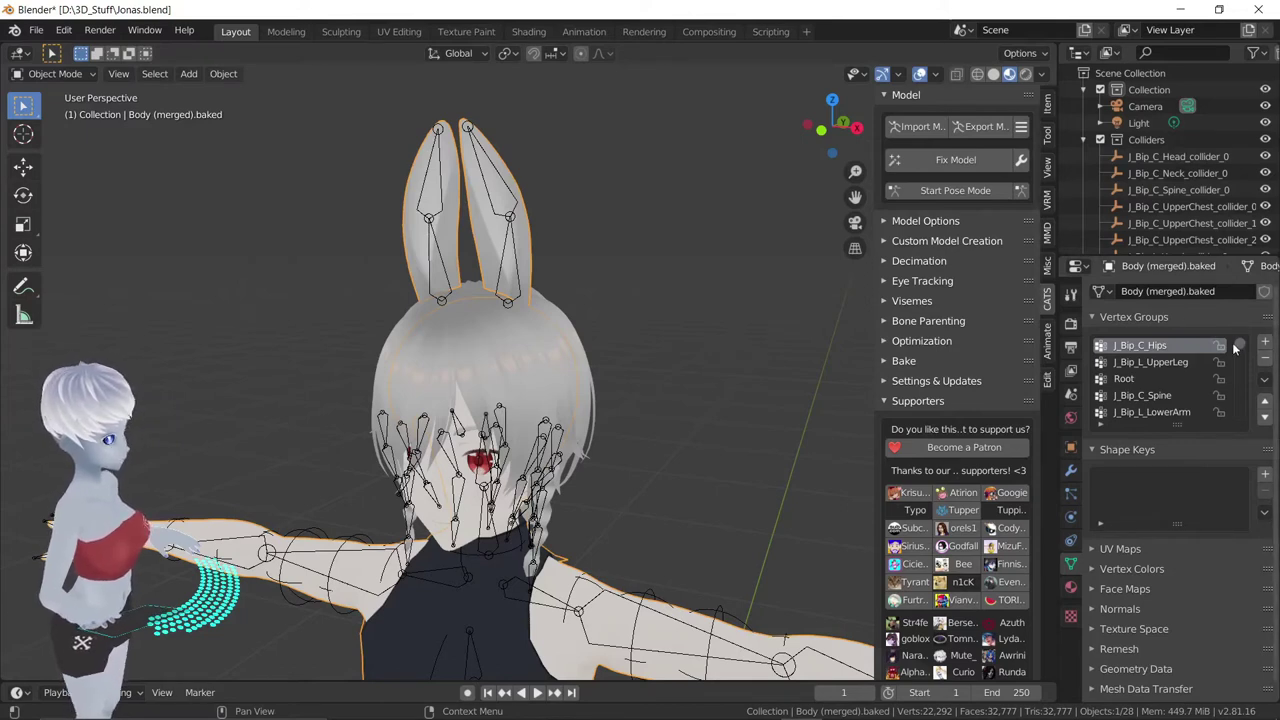
{"action": "left_click_drag", "start_coordinate": [1238, 345], "coordinate": [1236, 415]}
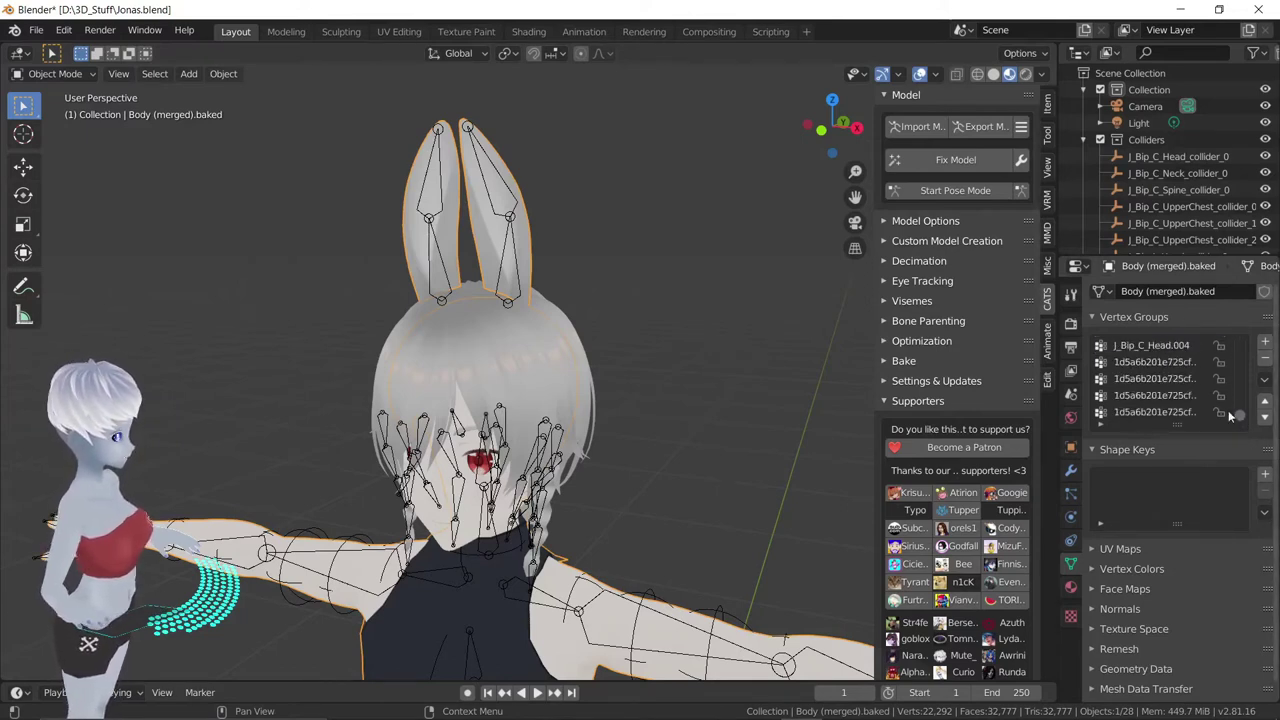
{"action": "scroll", "coordinate": [1180, 397], "scroll_direction": "up", "scroll_amount": 3}
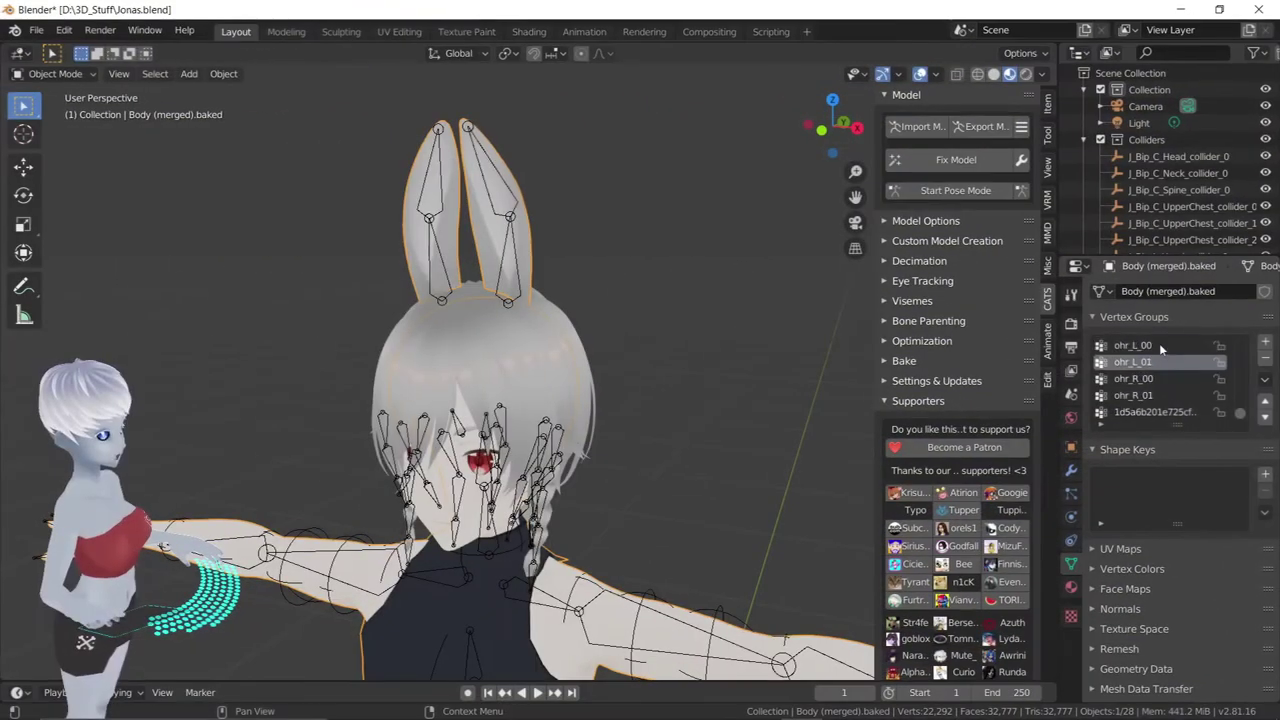
{"action": "left_click", "coordinate": [1155, 396]}
{"action": "scroll", "coordinate": [1155, 404], "scroll_direction": "down", "scroll_amount": 1}
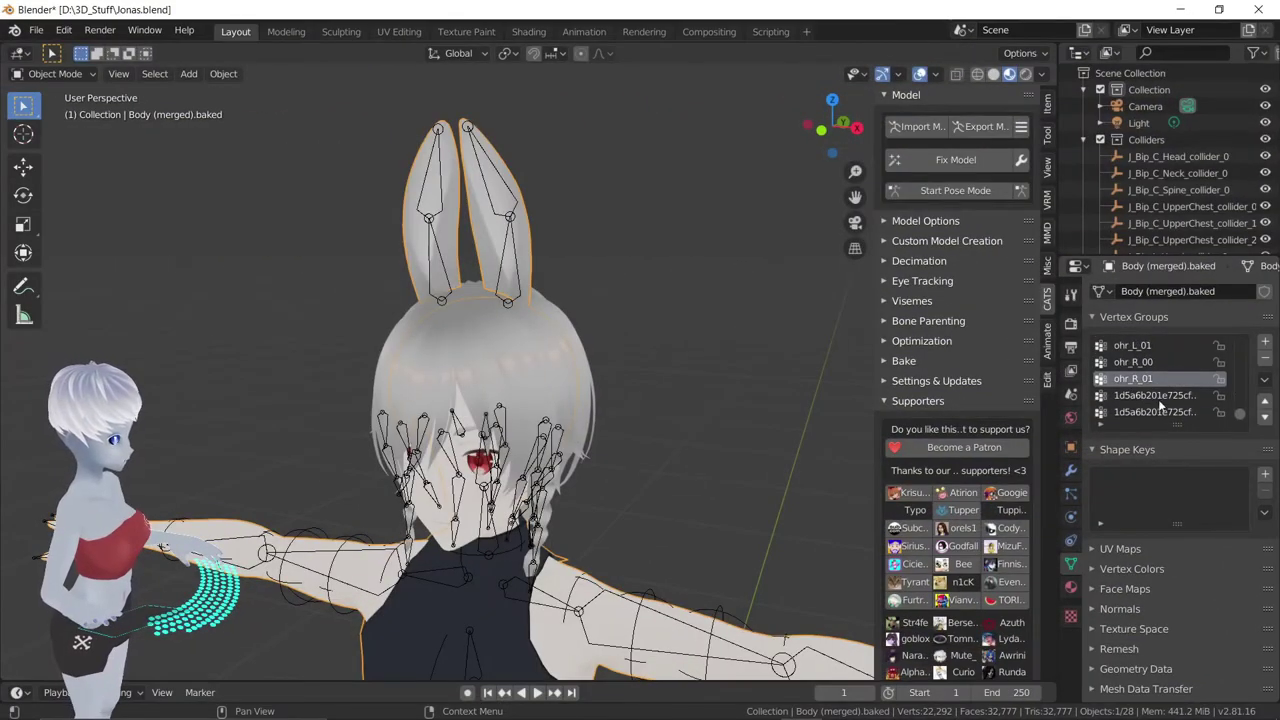
{"action": "scroll", "coordinate": [1143, 378], "scroll_direction": "up", "scroll_amount": 1}
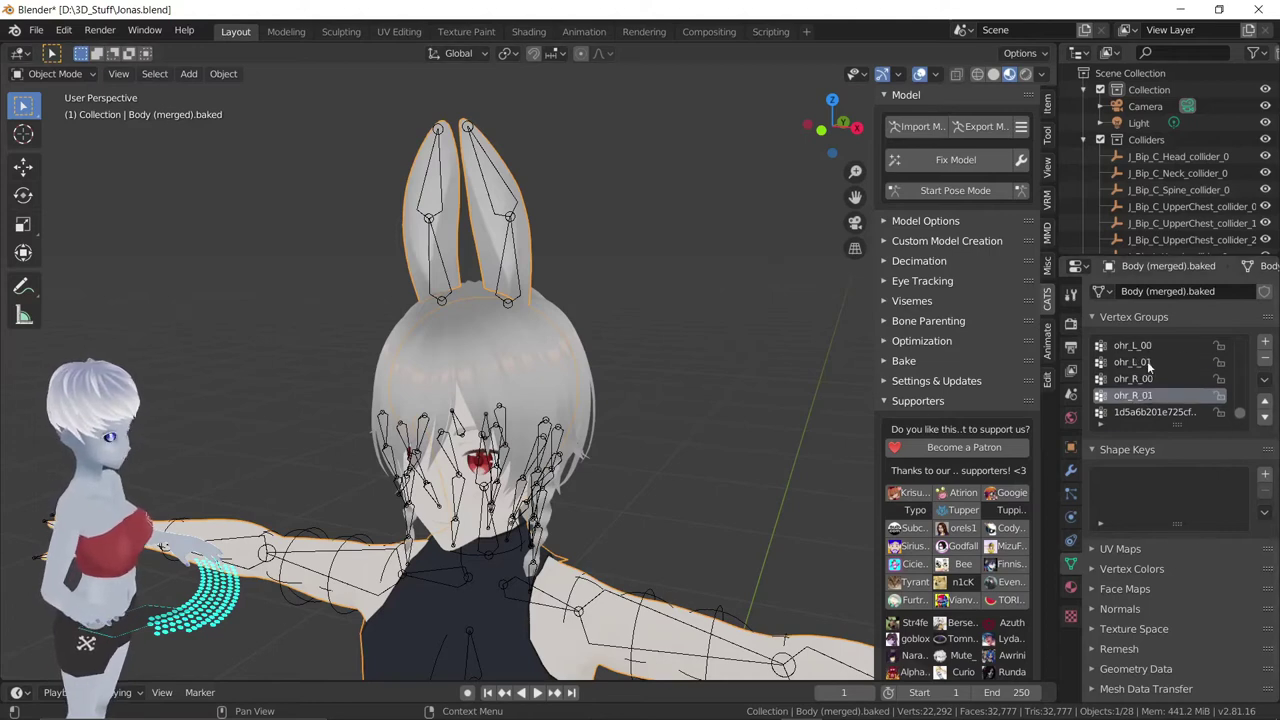
{"action": "scroll", "coordinate": [1143, 378], "scroll_direction": "up", "scroll_amount": 1}
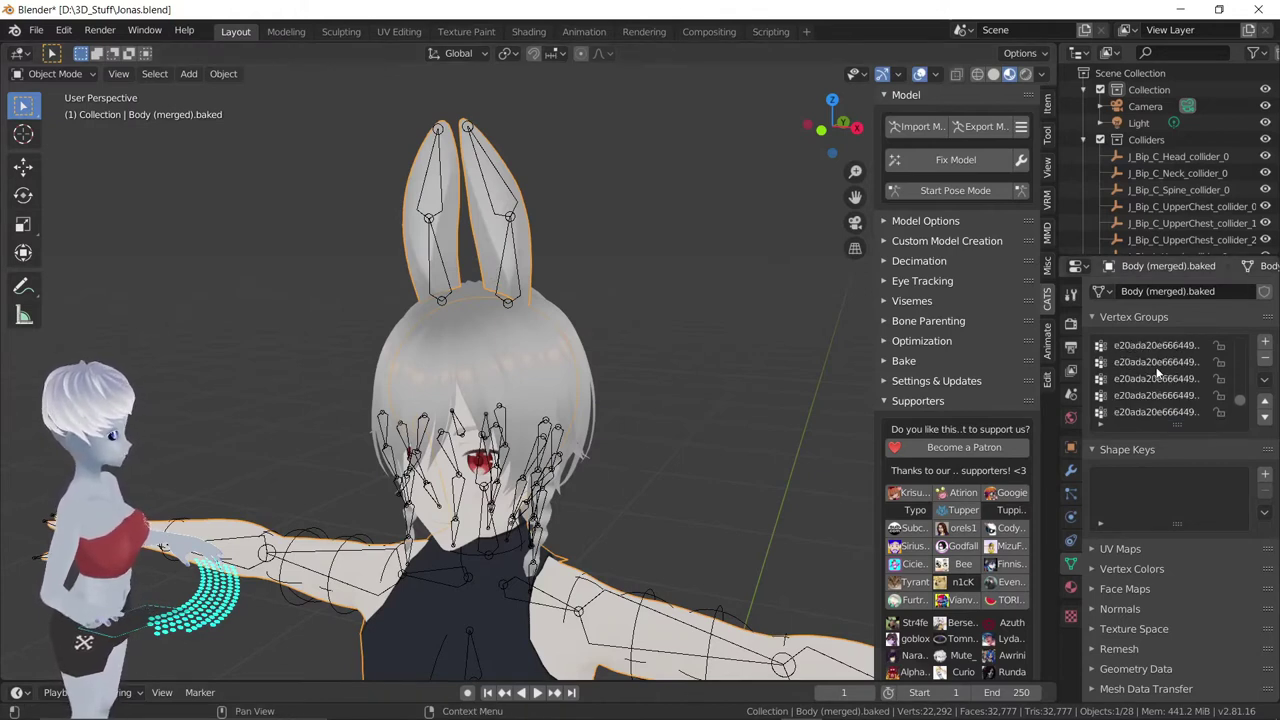
Enter Weight Paint mode with the Draw brush and paint weight 1.000 onto both ear tips
{"action": "left_click", "coordinate": [55, 73]}
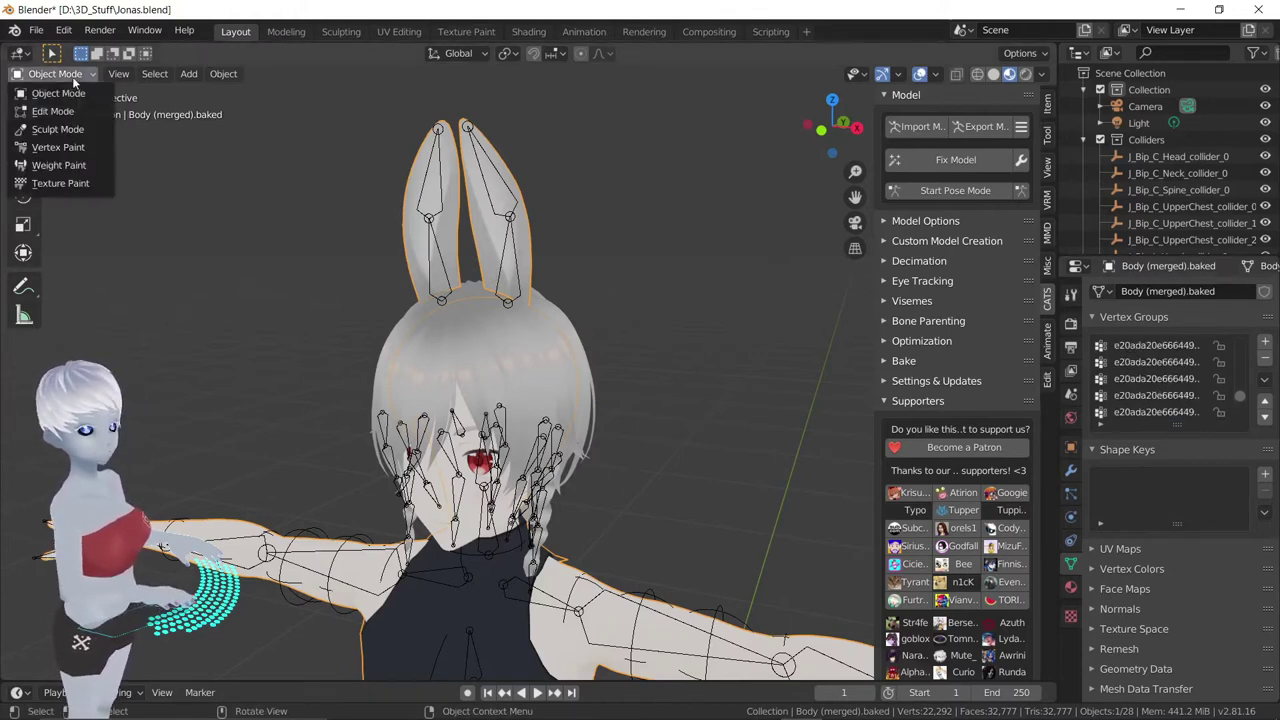
{"action": "left_click", "coordinate": [66, 164]}
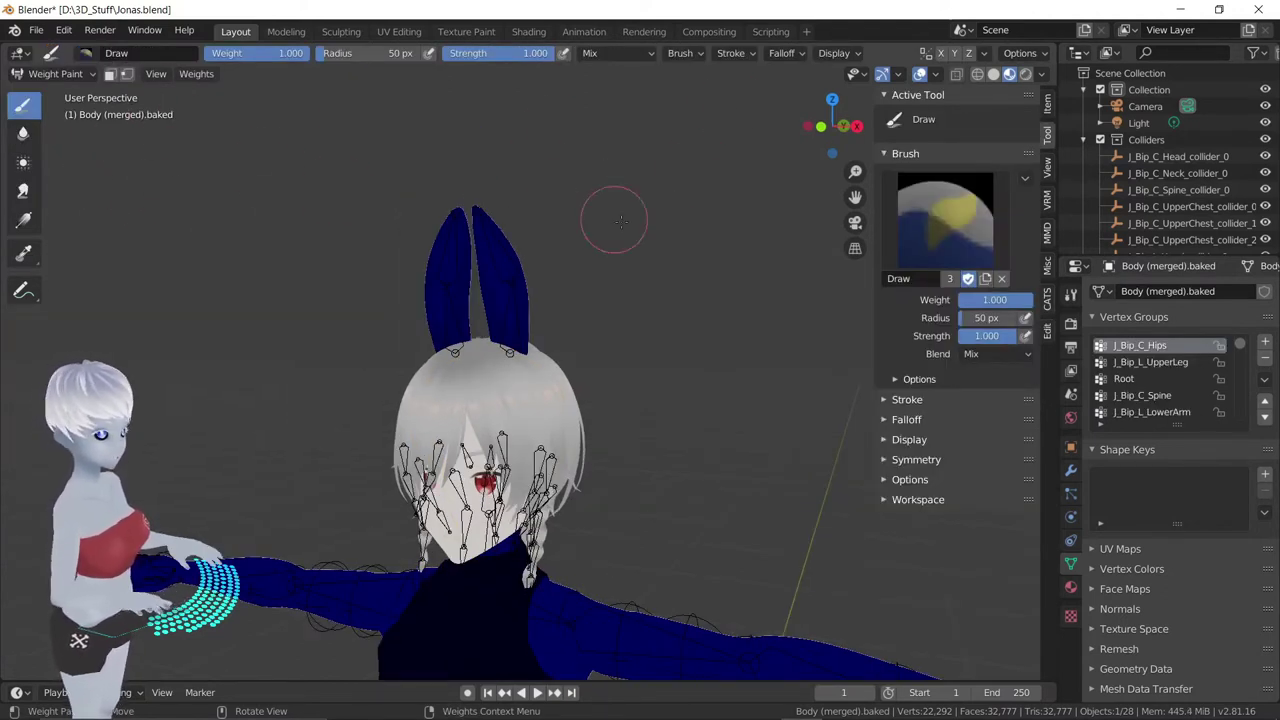
{"action": "left_click", "coordinate": [23, 162]}
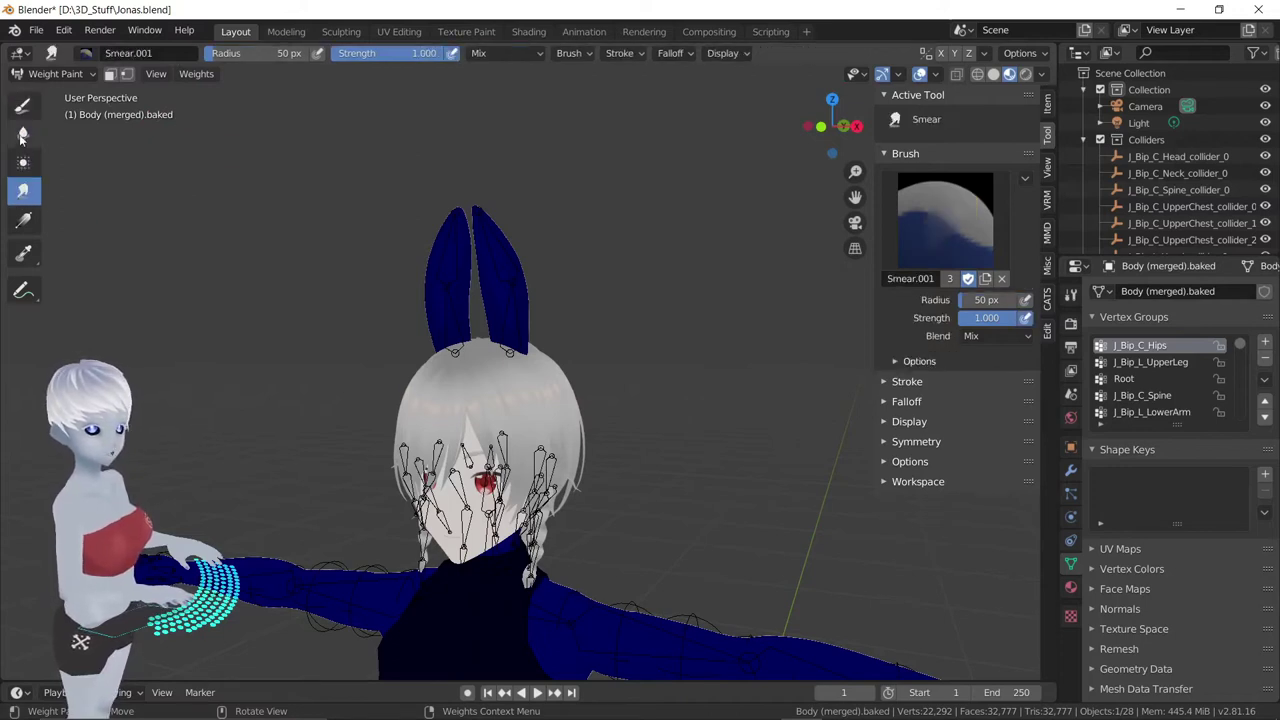
{"action": "left_click", "coordinate": [23, 105]}
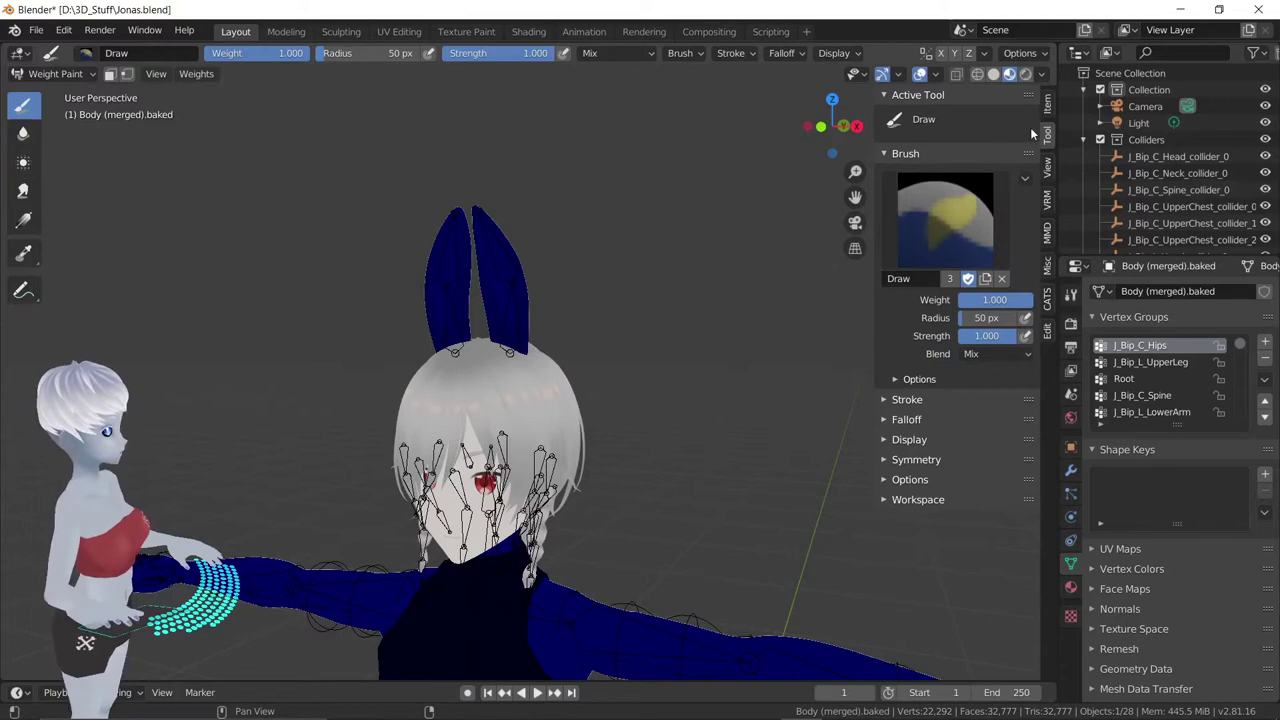
{"action": "left_click", "coordinate": [23, 164]}
{"action": "left_click", "coordinate": [23, 105]}
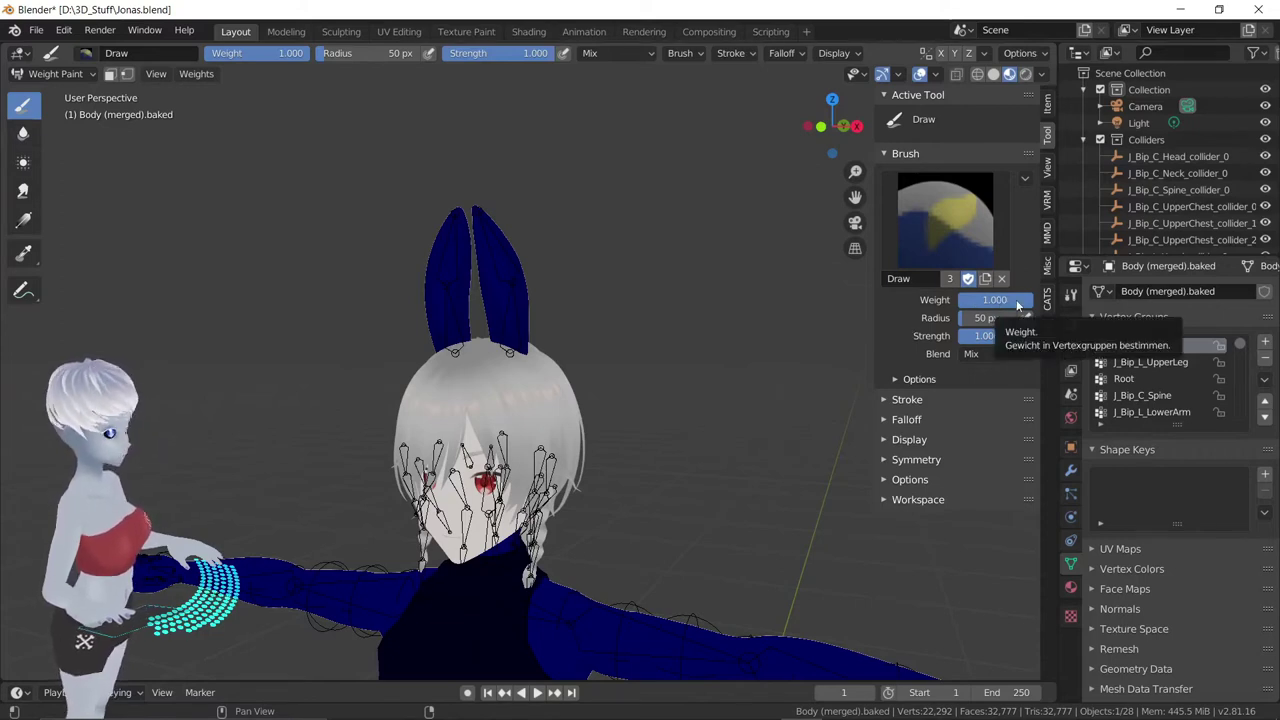
{"action": "mouse_move", "coordinate": [430, 215]}
{"action": "left_mouse_down"}
{"action": "mouse_move", "coordinate": [480, 212]}
{"action": "mouse_move", "coordinate": [409, 214]}
{"action": "mouse_move", "coordinate": [463, 214]}
{"action": "mouse_move", "coordinate": [463, 234]}
{"action": "left_mouse_up"}
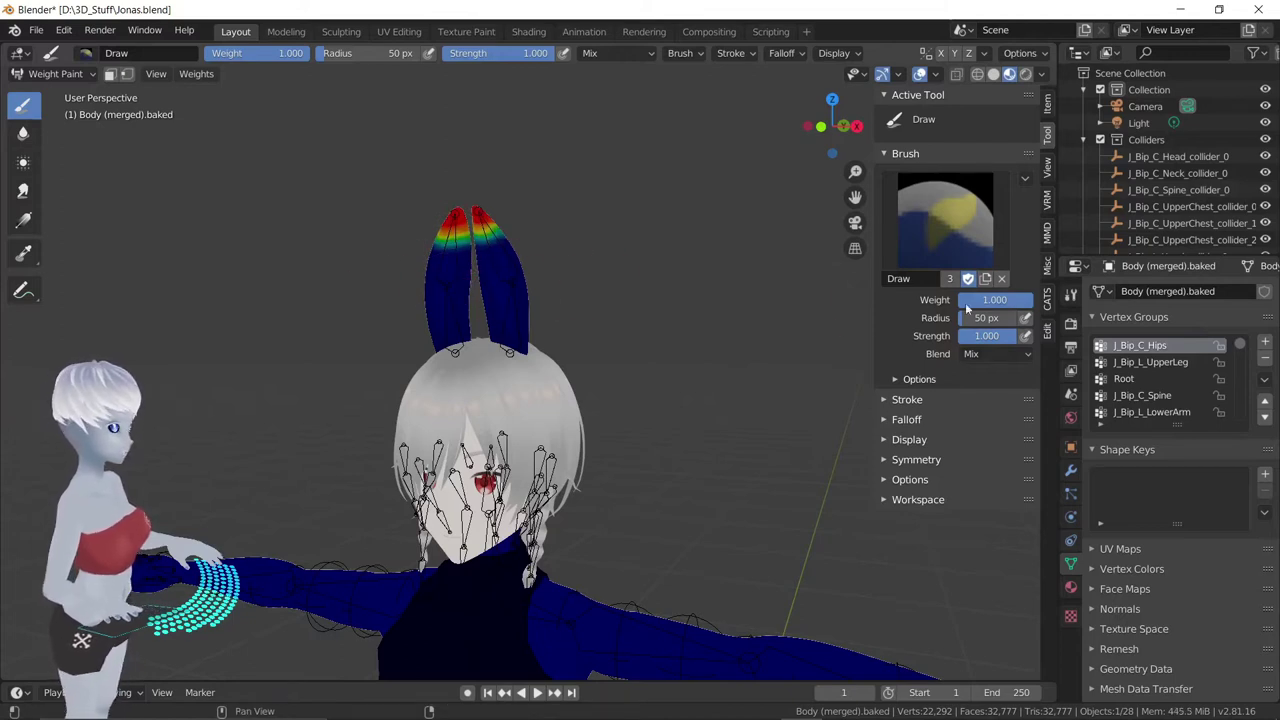
Set the brush weight to 0 and erase the painted weight from the ear tips
{"action": "left_click_drag", "start_coordinate": [280, 53], "coordinate": [205, 53]}
{"action": "left_click_drag", "start_coordinate": [489, 214], "coordinate": [481, 200]}
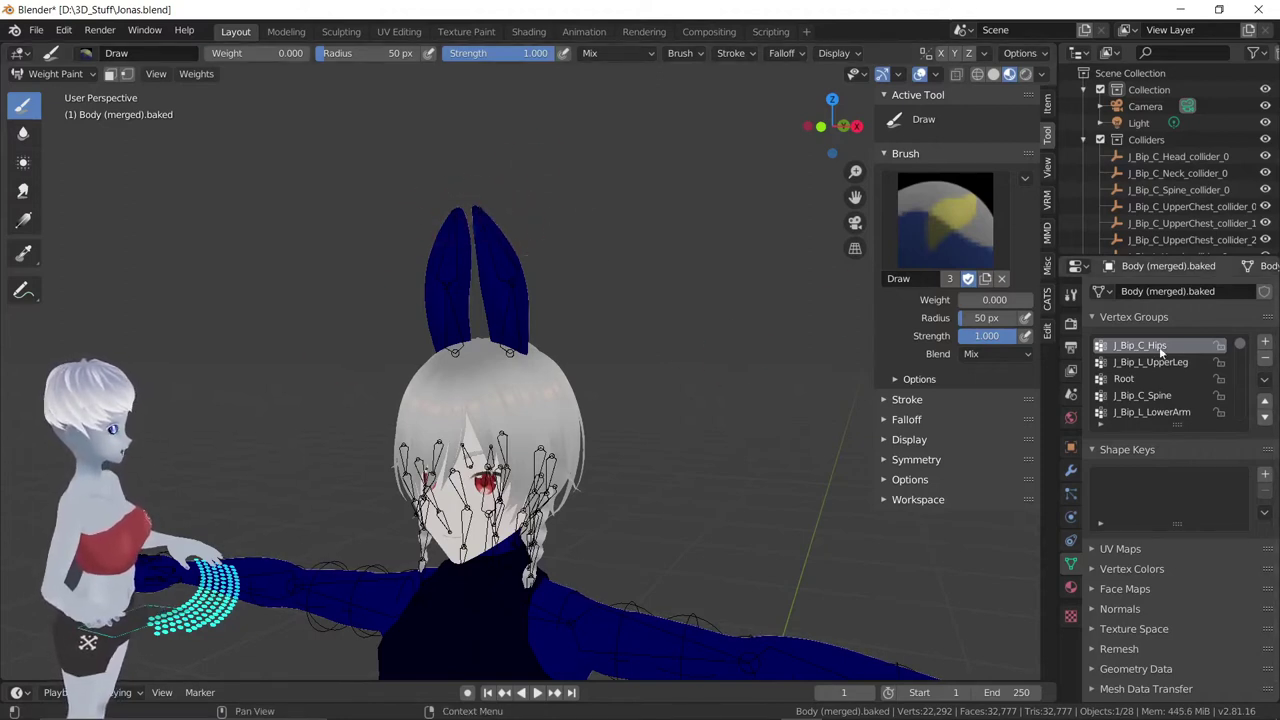
{"action": "middle_click_drag", "start_coordinate": [514, 263], "coordinate": [500, 206]}
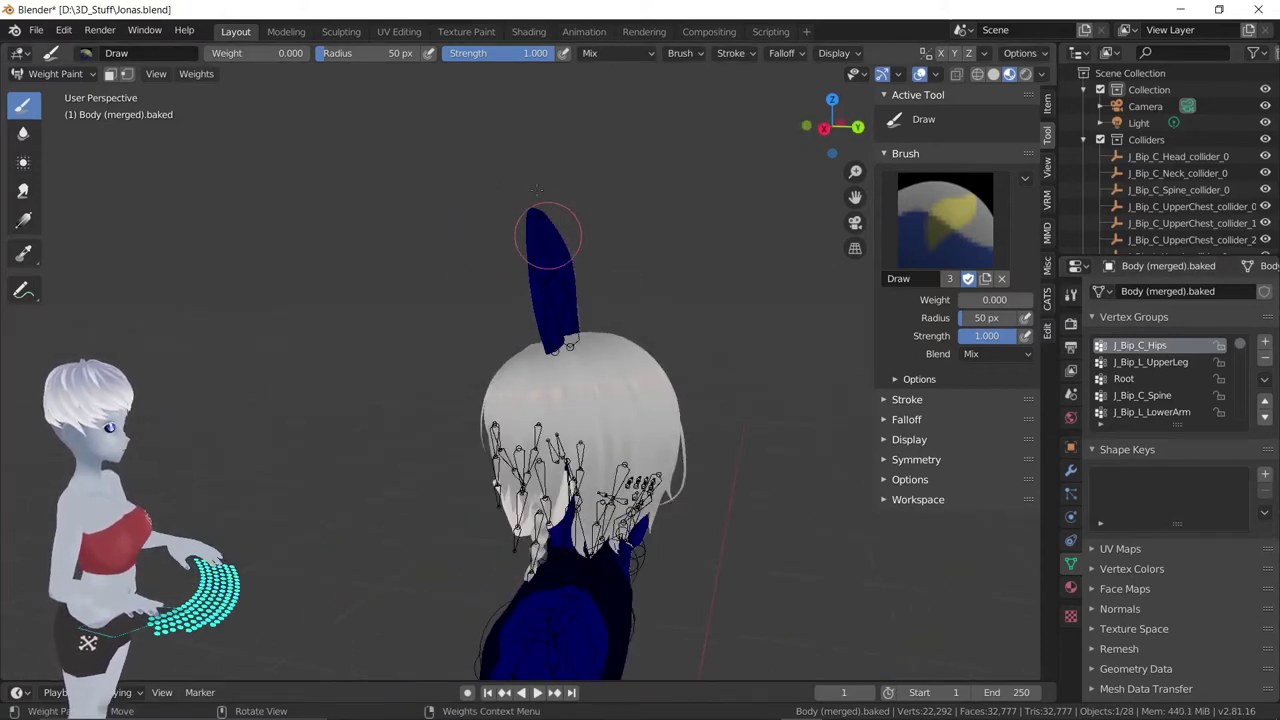
{"action": "mouse_move", "coordinate": [427, 320]}
{"action": "middle_mouse_down"}
{"action": "mouse_move", "coordinate": [490, 540]}
{"action": "mouse_move", "coordinate": [457, 214]}
{"action": "mouse_move", "coordinate": [524, 257]}
{"action": "middle_mouse_up"}
{"action": "middle_click_drag", "start_coordinate": [623, 294], "coordinate": [595, 272]}
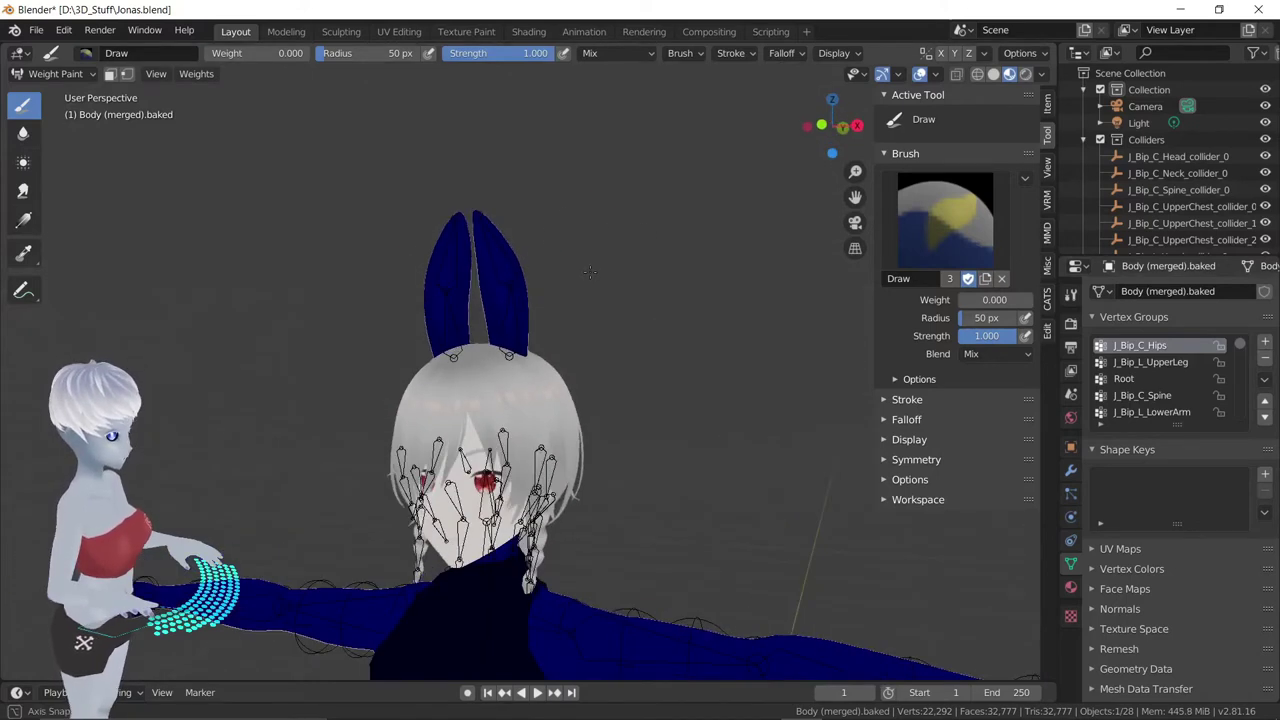
With radius 105 px, strength 0.400 and weight 1, paint soft weight onto both ear tops
{"action": "left_click_drag", "start_coordinate": [978, 318], "coordinate": [1030, 318]}
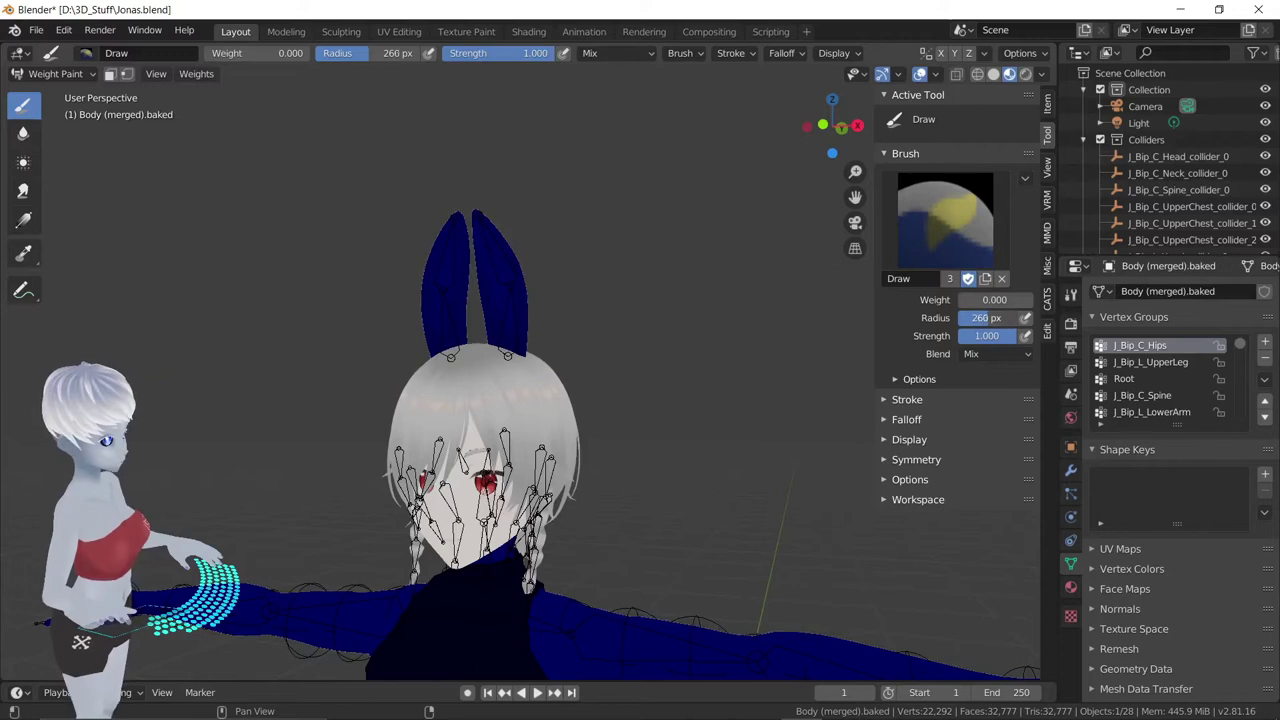
{"action": "left_click_drag", "start_coordinate": [990, 336], "coordinate": [960, 336]}
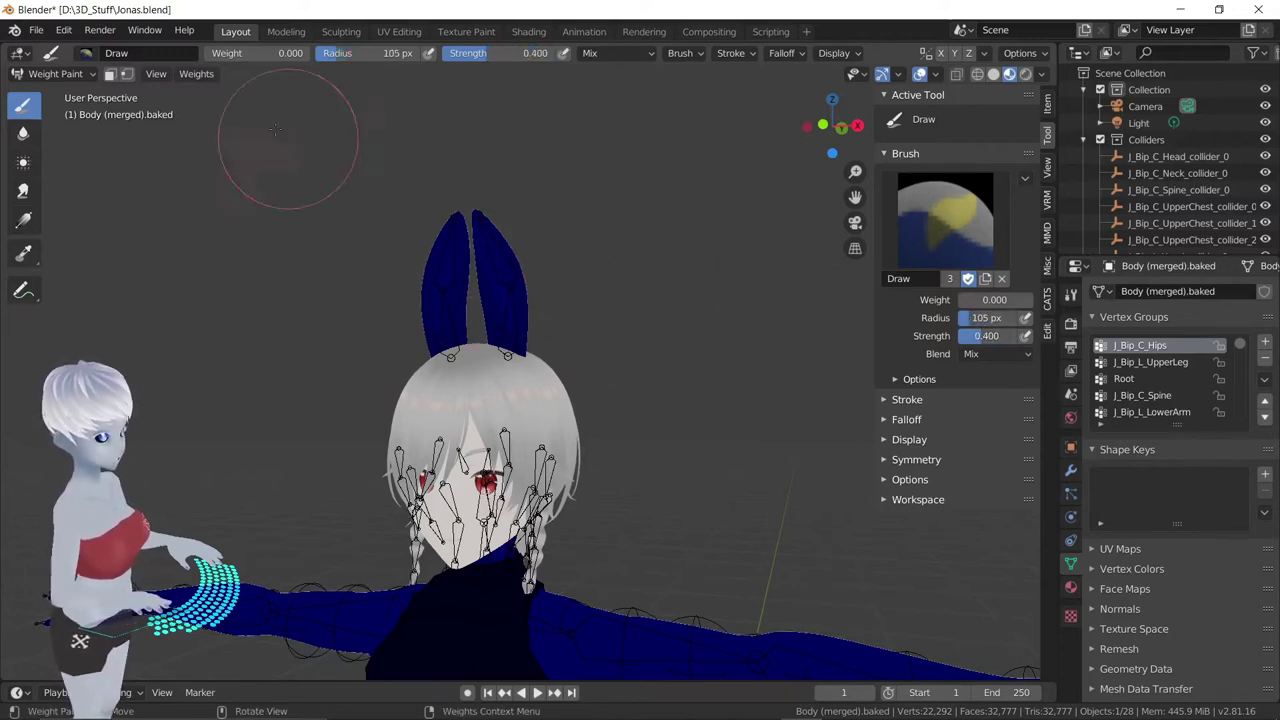
{"action": "left_click", "coordinate": [290, 53]}
{"action": "type", "text": "1"}
{"action": "key", "text": "Return"}
{"action": "mouse_move", "coordinate": [443, 214]}
{"action": "left_mouse_down"}
{"action": "mouse_move", "coordinate": [457, 219]}
{"action": "mouse_move", "coordinate": [436, 230]}
{"action": "left_mouse_up"}
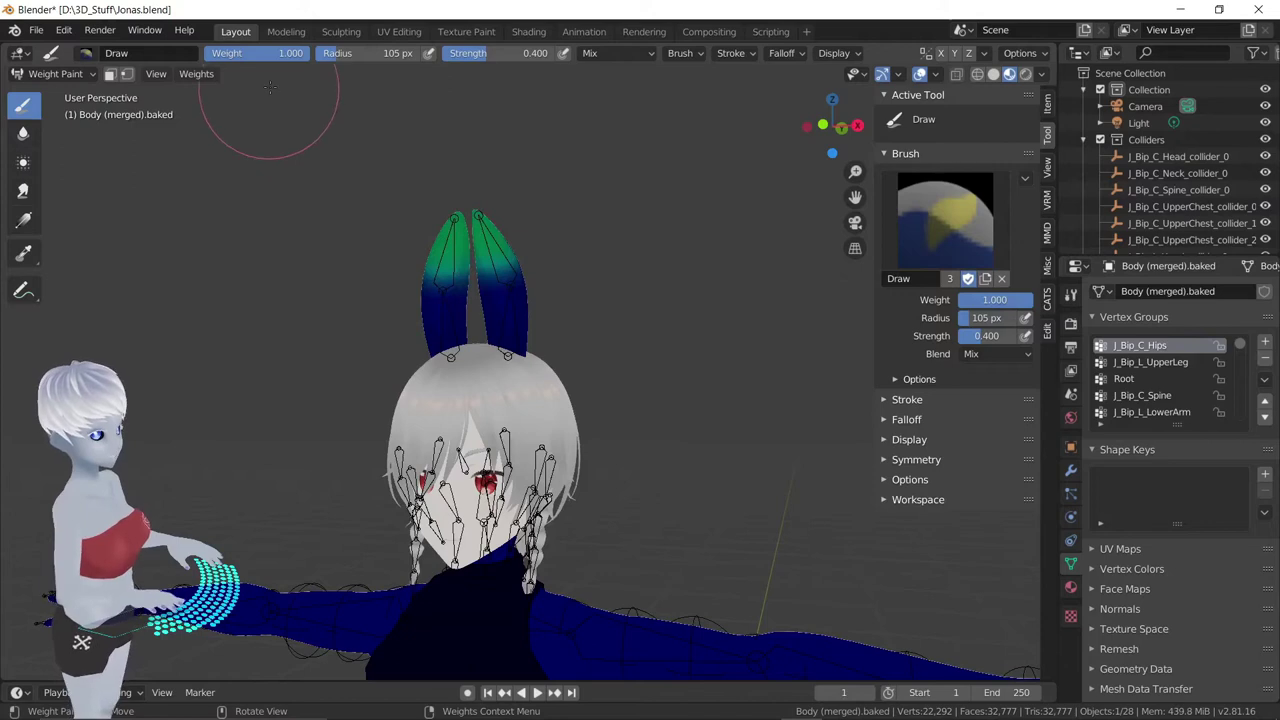
Erase both ear tips back to zero weight at full strength 1.000
{"action": "key", "text": "BackSpace"}
{"action": "left_click_drag", "start_coordinate": [512, 53], "coordinate": [560, 55]}
{"action": "left_click", "coordinate": [435, 245]}
{"action": "left_click_drag", "start_coordinate": [435, 245], "coordinate": [480, 235]}
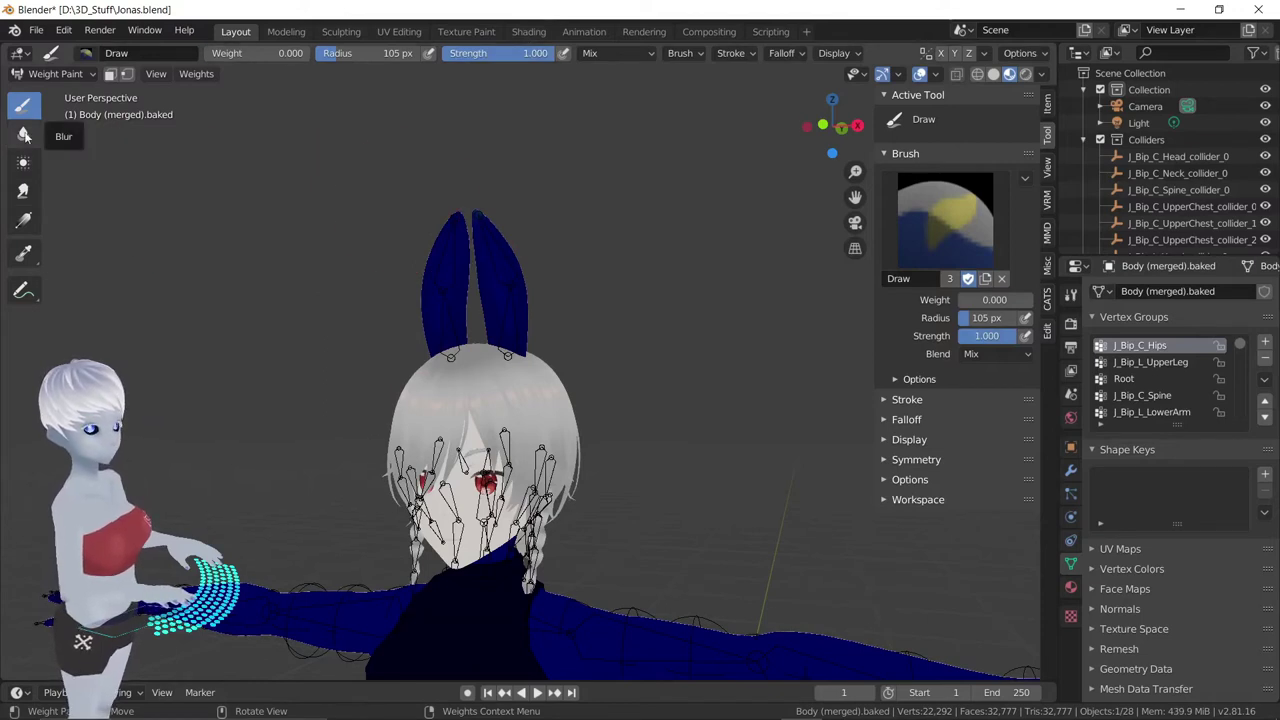
{"action": "left_click_drag", "start_coordinate": [465, 225], "coordinate": [455, 250]}
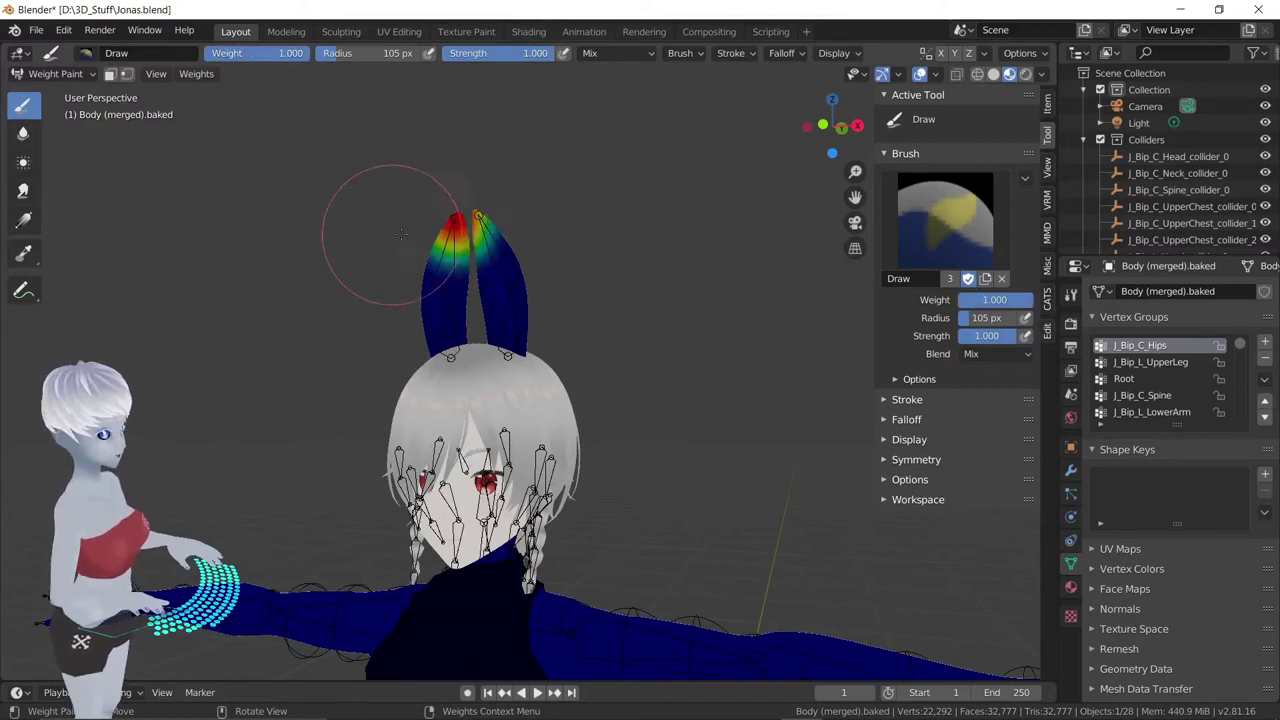
Smooth the ear weights into an even green-blue blend using the Blur, Average and Smear brushes
{"action": "left_click", "coordinate": [25, 138]}
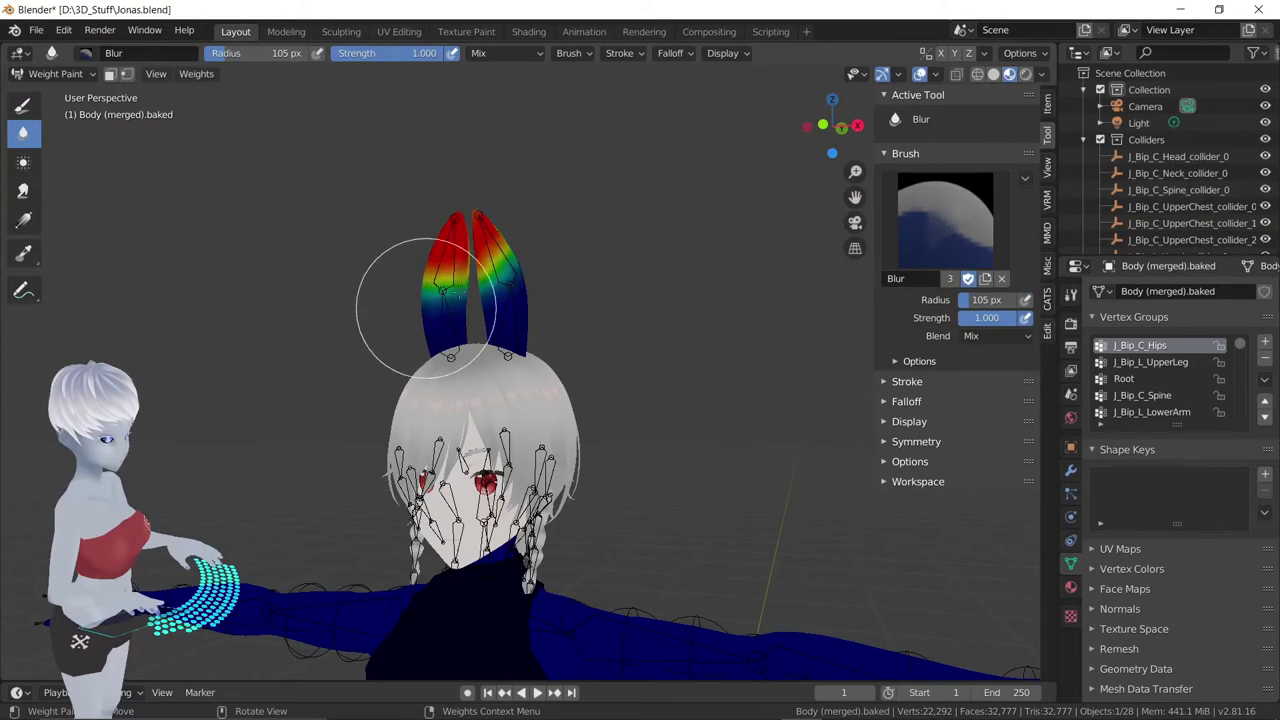
{"action": "mouse_move", "coordinate": [466, 229]}
{"action": "left_mouse_down"}
{"action": "mouse_move", "coordinate": [447, 268]}
{"action": "mouse_move", "coordinate": [497, 246]}
{"action": "left_mouse_up"}
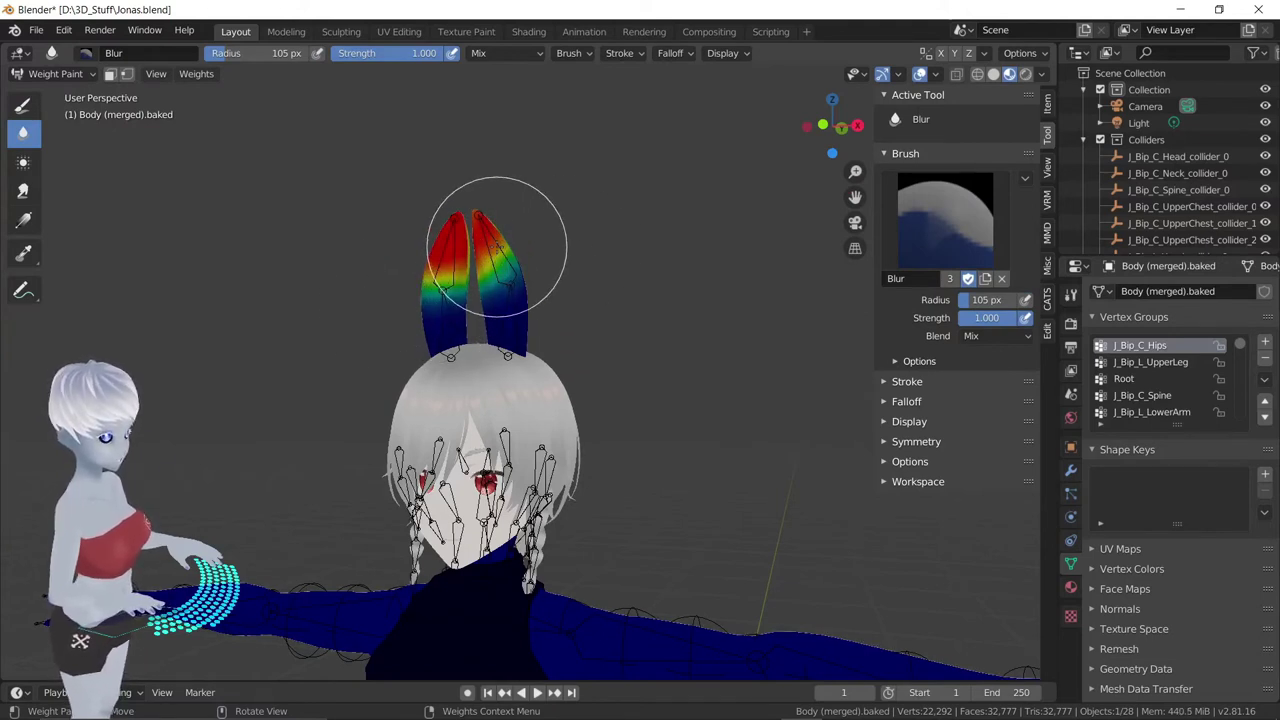
{"action": "left_click", "coordinate": [23, 163]}
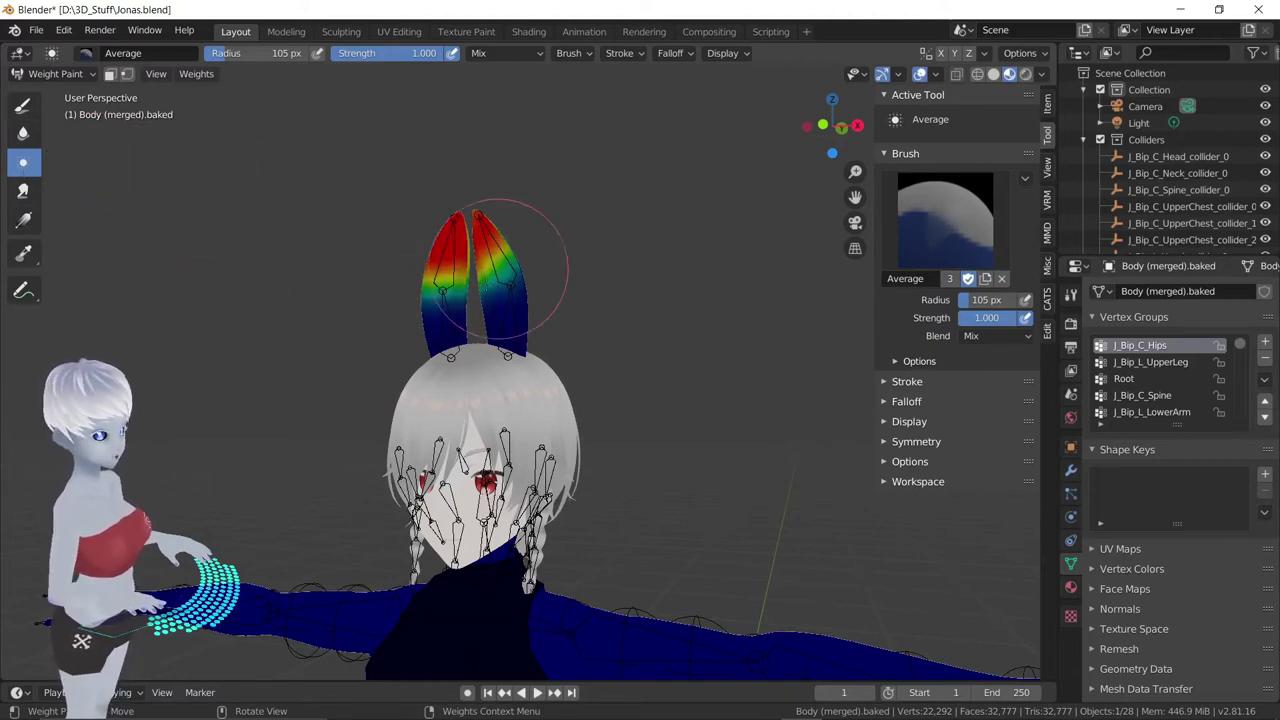
{"action": "mouse_move", "coordinate": [488, 247]}
{"action": "left_mouse_down"}
{"action": "mouse_move", "coordinate": [497, 204]}
{"action": "mouse_move", "coordinate": [432, 258]}
{"action": "left_mouse_up"}
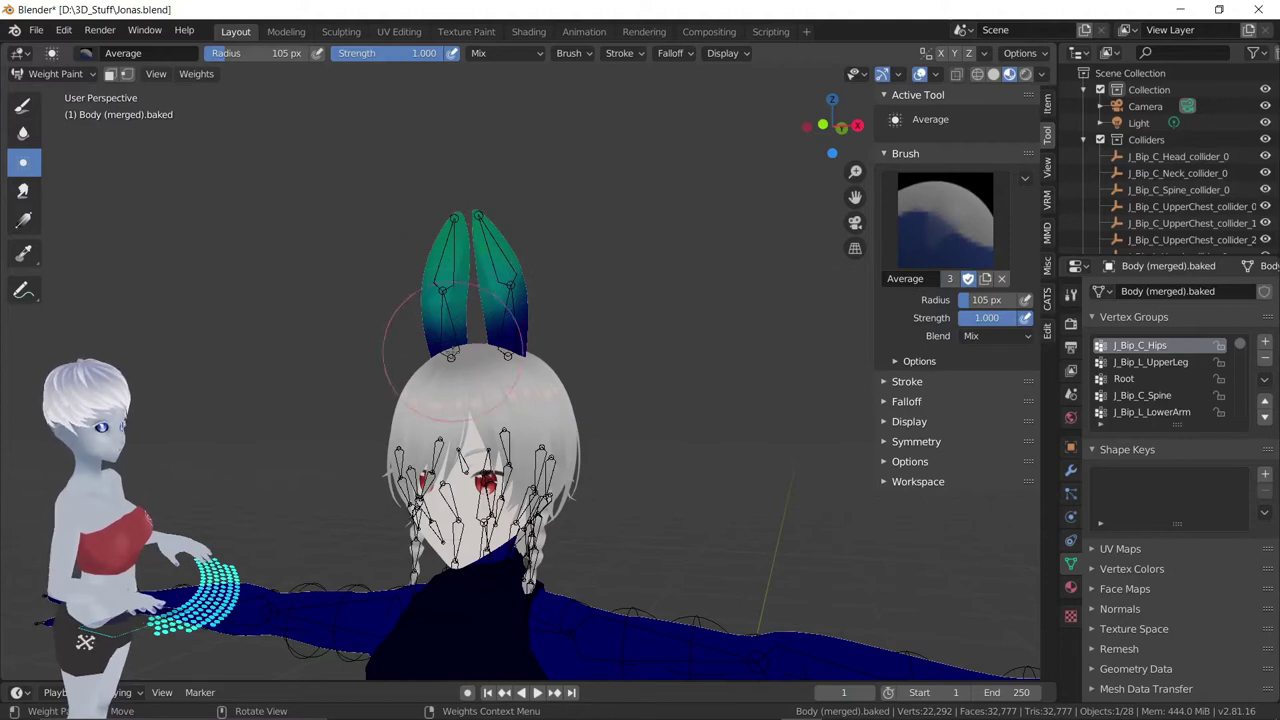
{"action": "left_click", "coordinate": [23, 190]}
{"action": "left_click_drag", "start_coordinate": [430, 275], "coordinate": [510, 232]}
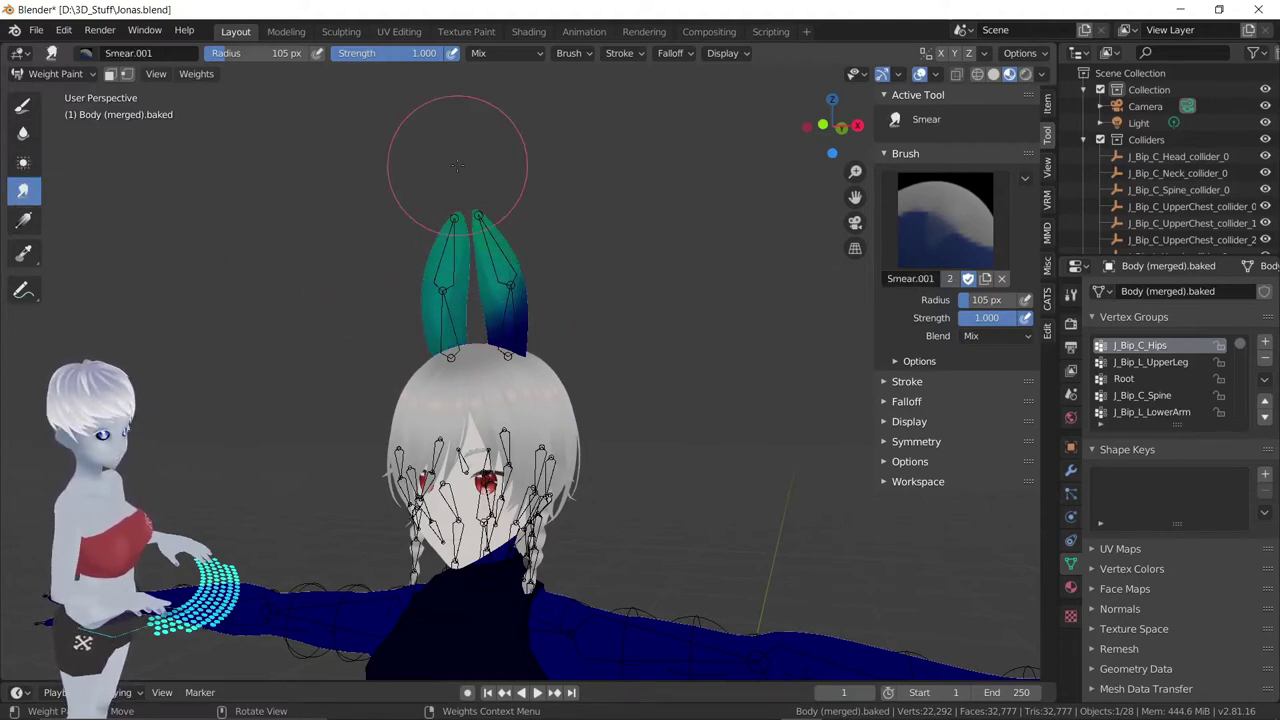
{"action": "left_click", "coordinate": [29, 222]}
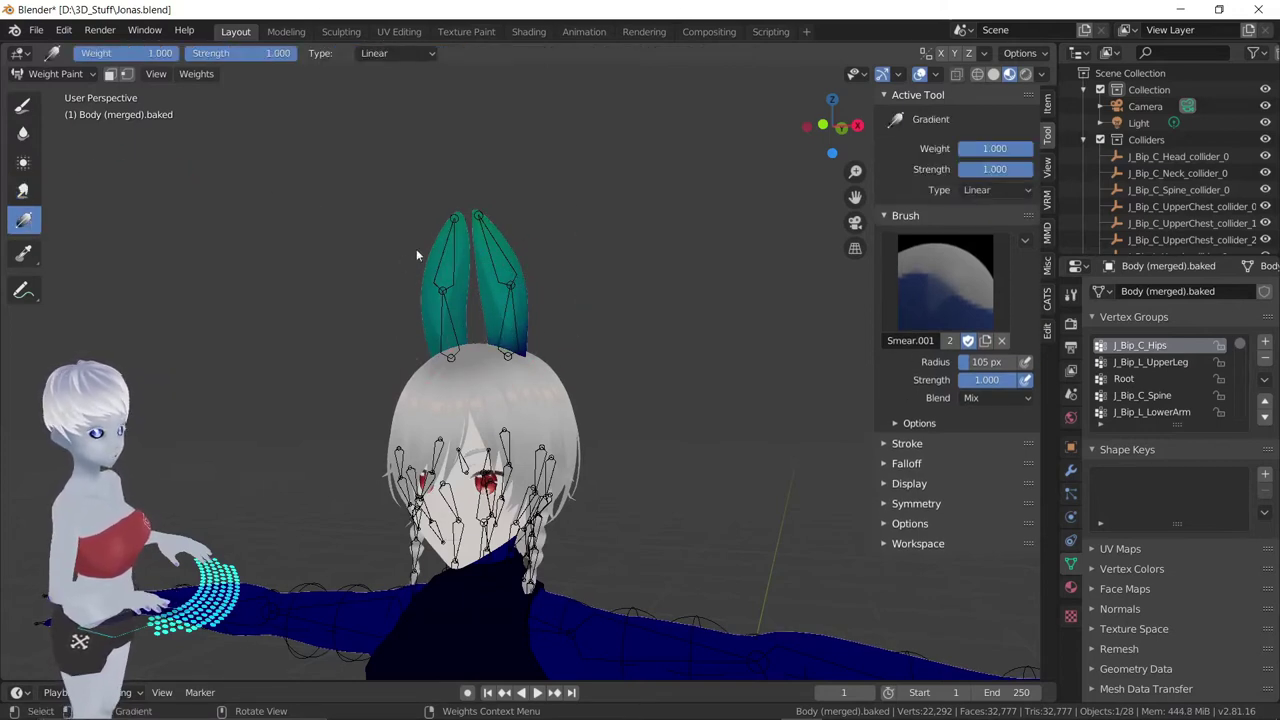
Drag gradient fills along both ears, first red-to-green, then at a lowered weight
{"action": "mouse_move", "coordinate": [416, 255]}
{"action": "left_mouse_down"}
{"action": "mouse_move", "coordinate": [458, 154]}
{"action": "mouse_move", "coordinate": [458, 230]}
{"action": "left_mouse_up"}
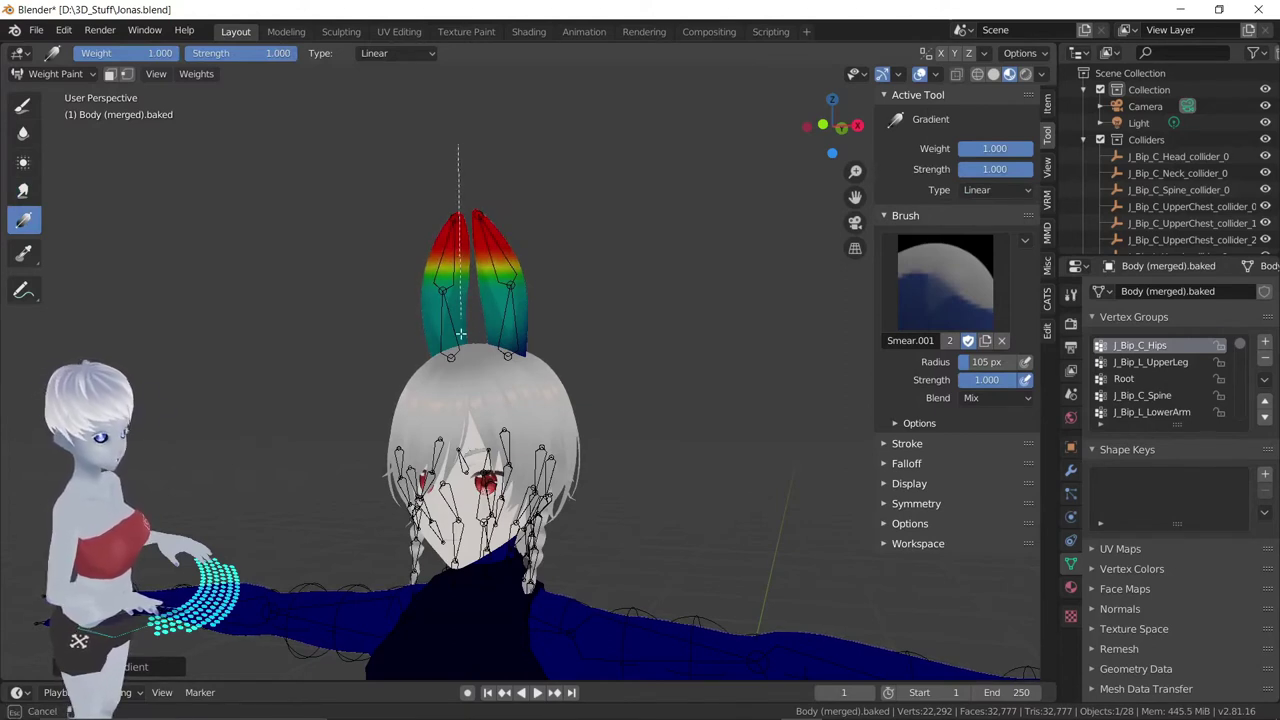
{"action": "left_click_drag", "start_coordinate": [460, 333], "coordinate": [459, 268]}
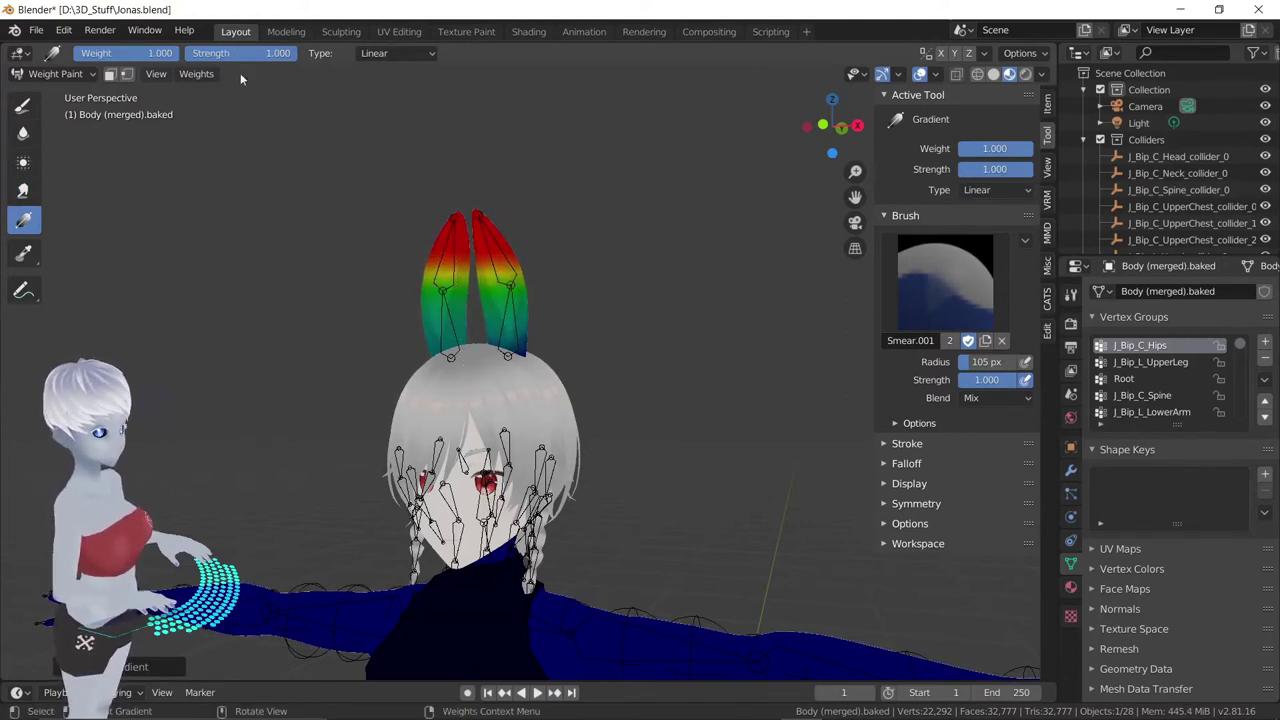
{"action": "left_click_drag", "start_coordinate": [177, 53], "coordinate": [80, 53]}
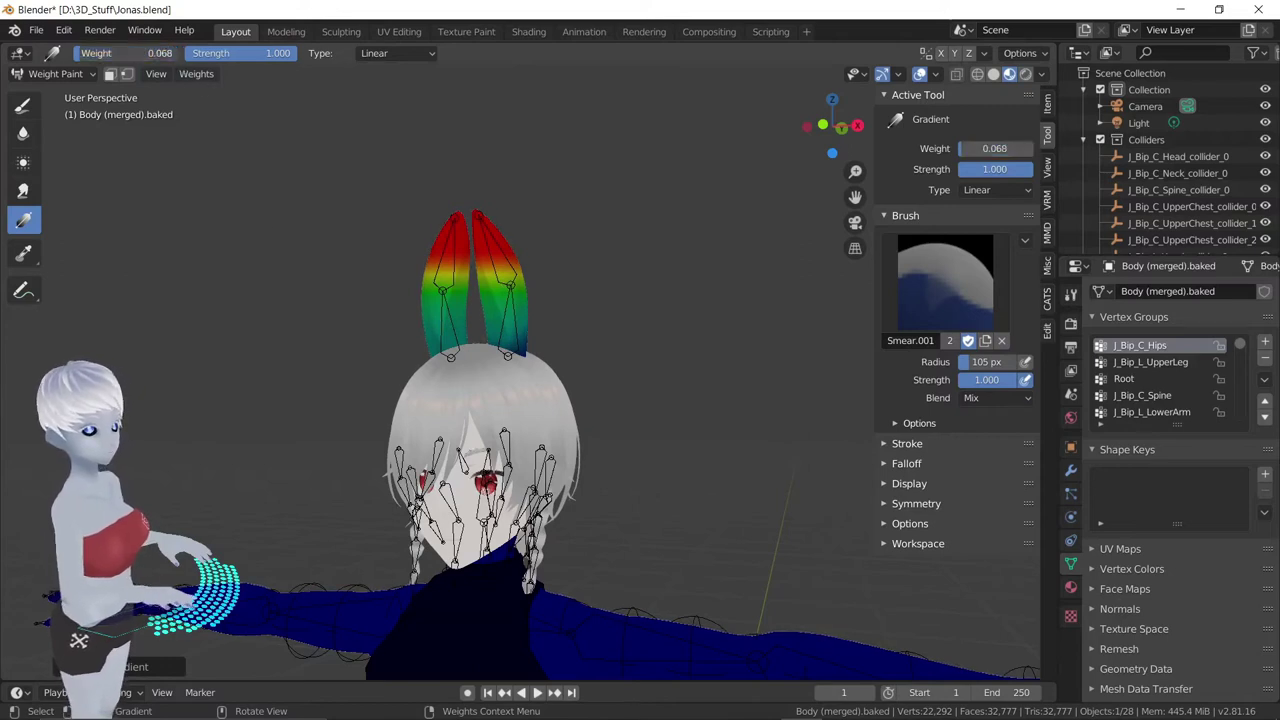
{"action": "left_click_drag", "start_coordinate": [478, 387], "coordinate": [460, 497]}
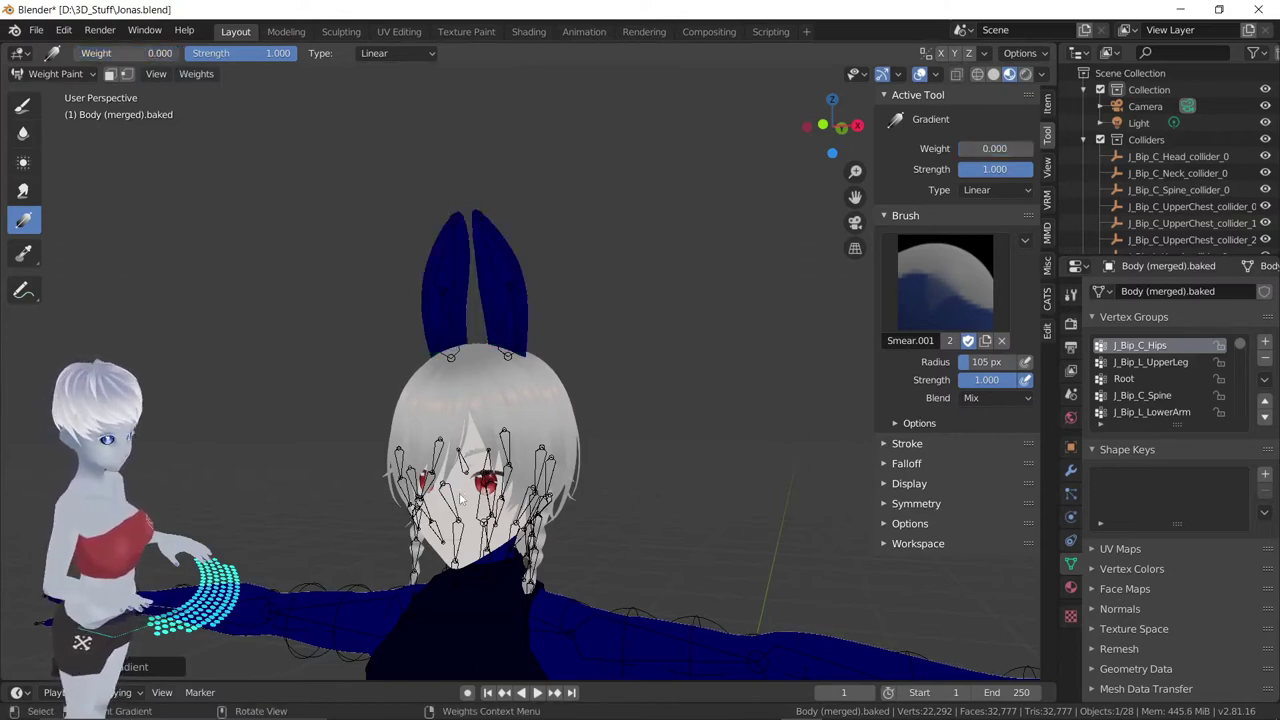
{"action": "left_click_drag", "start_coordinate": [492, 388], "coordinate": [488, 405]}
{"action": "left_click_drag", "start_coordinate": [500, 459], "coordinate": [505, 385]}
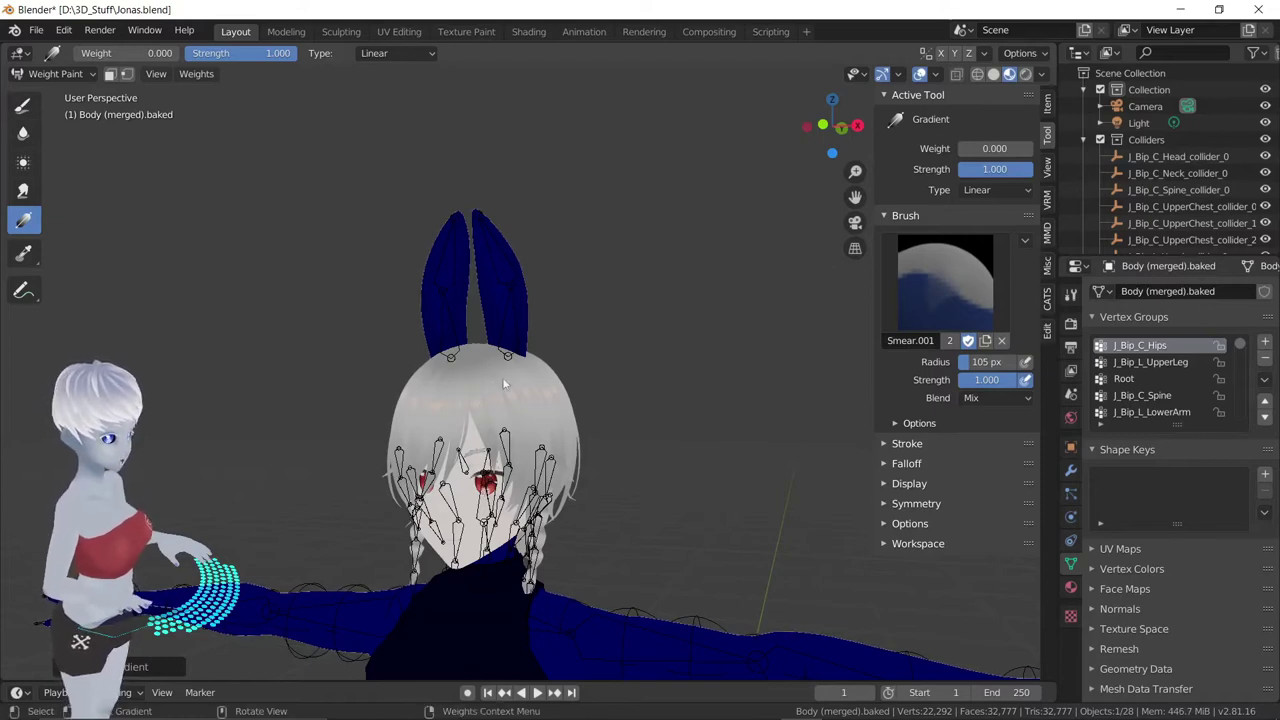
Fill both ears with a gradient at weight 1.000, then back to 0.000
{"action": "left_click", "coordinate": [100, 53]}
{"action": "type", "text": "1"}
{"action": "key", "text": "Return"}
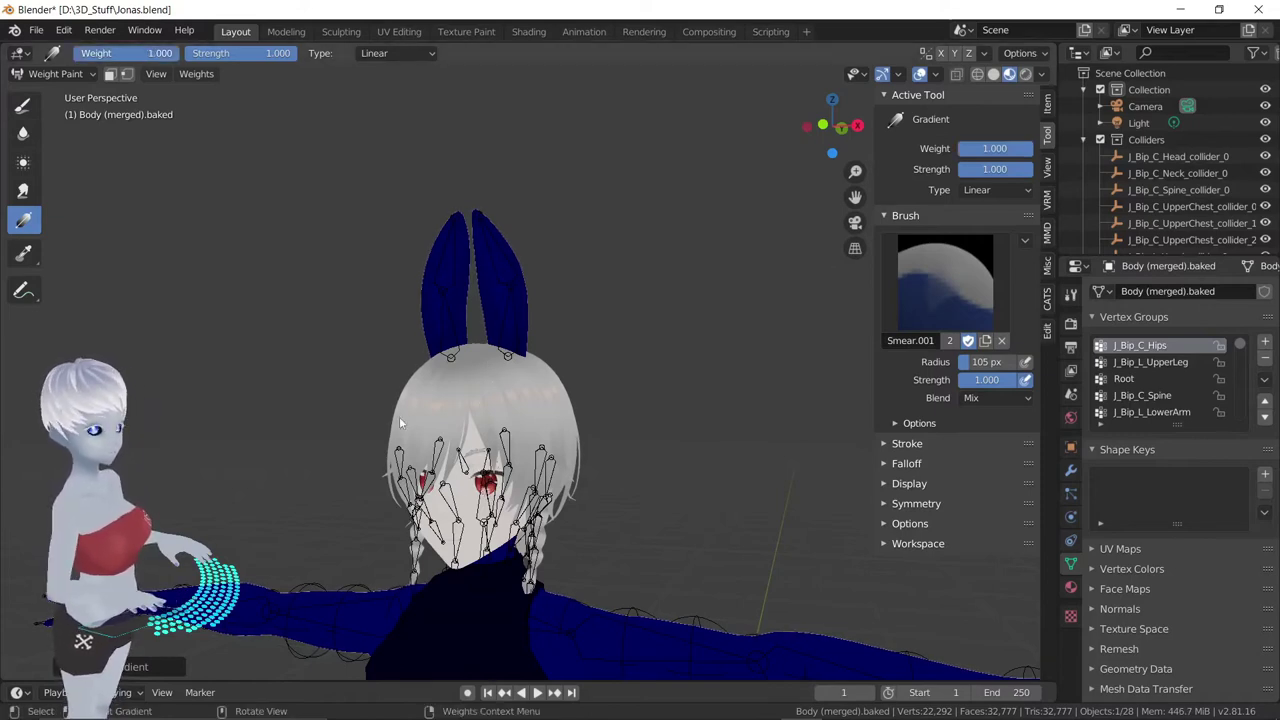
{"action": "left_click_drag", "start_coordinate": [486, 406], "coordinate": [486, 440]}
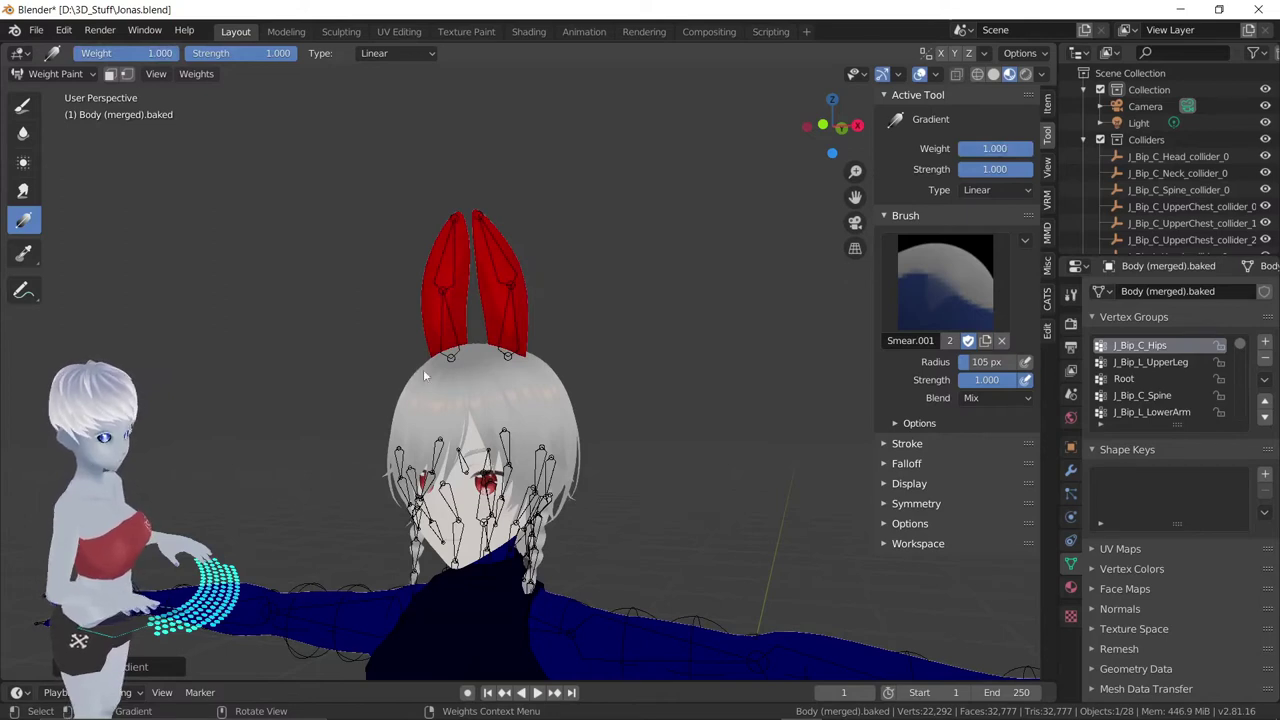
{"action": "left_click", "coordinate": [145, 55]}
{"action": "type", "text": "0"}
{"action": "key", "text": "Return"}
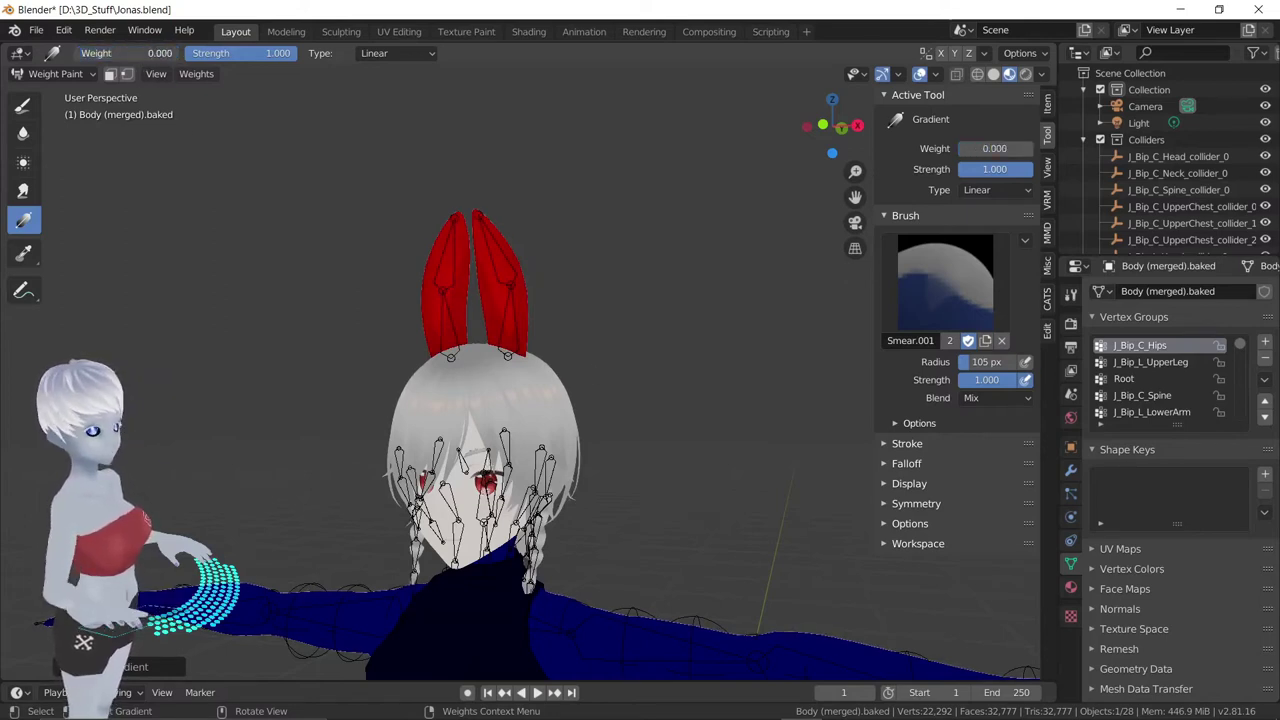
{"action": "left_click_drag", "start_coordinate": [481, 426], "coordinate": [482, 445]}
Orbit to a front view of the ears and scroll through the Vertex Groups list
{"action": "middle_click_drag", "start_coordinate": [383, 238], "coordinate": [366, 248]}
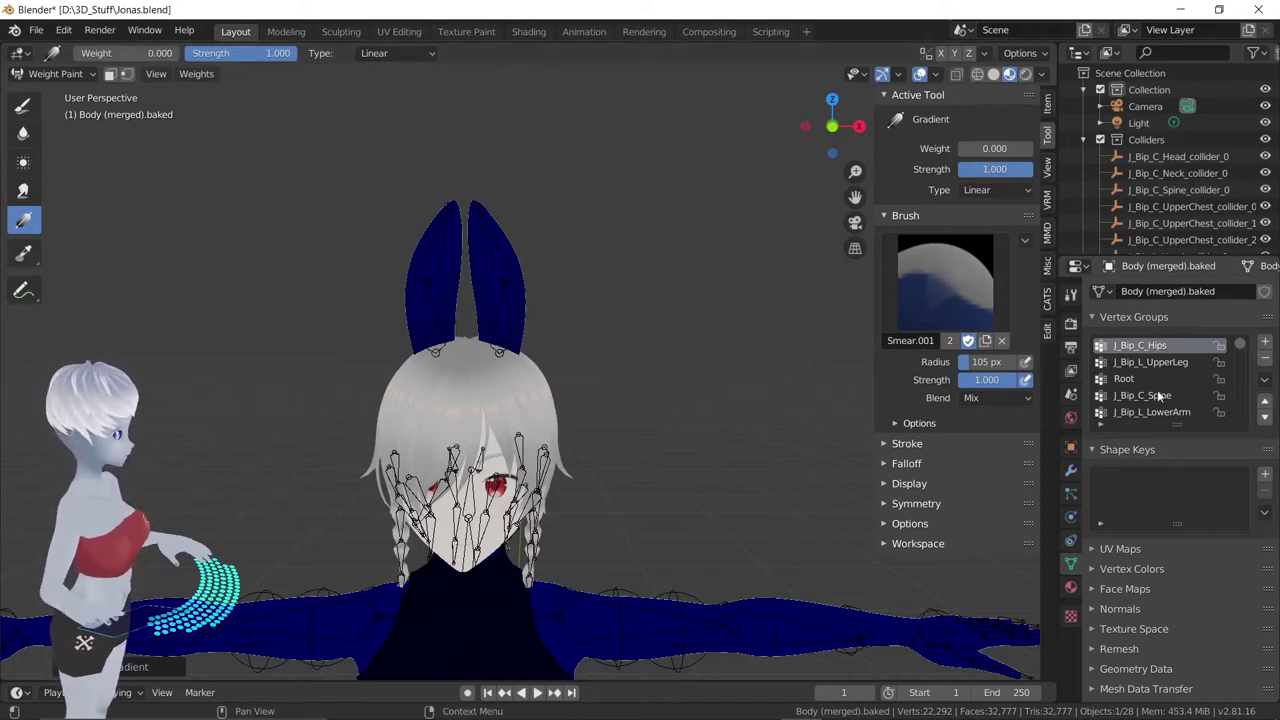
{"action": "scroll", "coordinate": [1242, 370], "scroll_direction": "down", "scroll_amount": 5}
{"action": "scroll", "coordinate": [1235, 378], "scroll_direction": "down", "scroll_amount": 5}
{"action": "scroll", "coordinate": [1200, 388], "scroll_direction": "down", "scroll_amount": 5}
{"action": "scroll", "coordinate": [1186, 391], "scroll_direction": "down", "scroll_amount": 3}
{"action": "scroll", "coordinate": [1186, 392], "scroll_direction": "down", "scroll_amount": 3}
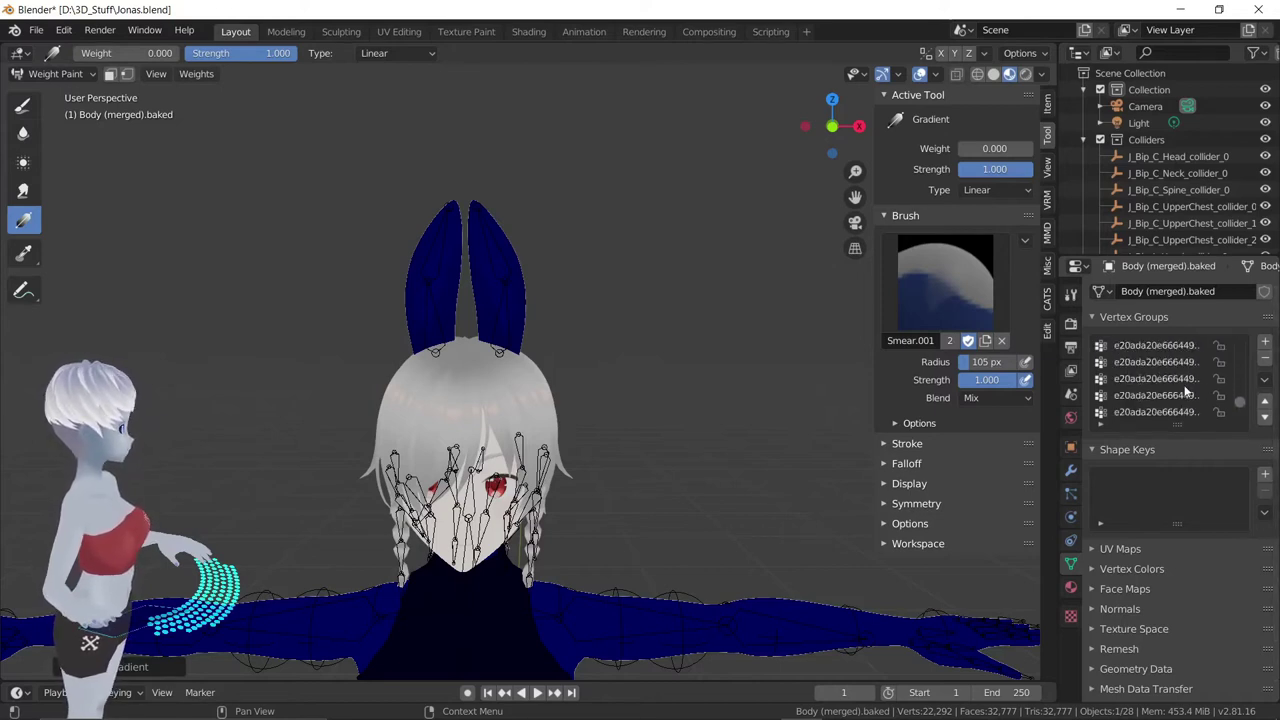
{"action": "scroll", "coordinate": [1186, 392], "scroll_direction": "up", "scroll_amount": 3}
{"action": "scroll", "coordinate": [1186, 392], "scroll_direction": "up", "scroll_amount": 3}
{"action": "scroll", "coordinate": [1186, 392], "scroll_direction": "up", "scroll_amount": 2}
{"action": "scroll", "coordinate": [1186, 392], "scroll_direction": "up", "scroll_amount": 2}
Select J_Bip_C_Head and fade its ear weights out with a weight-0 gradient toward the tips
{"action": "scroll", "coordinate": [1186, 392], "scroll_direction": "up", "scroll_amount": 2}
{"action": "scroll", "coordinate": [1186, 392], "scroll_direction": "up", "scroll_amount": 2}
{"action": "scroll", "coordinate": [1186, 392], "scroll_direction": "up", "scroll_amount": 2}
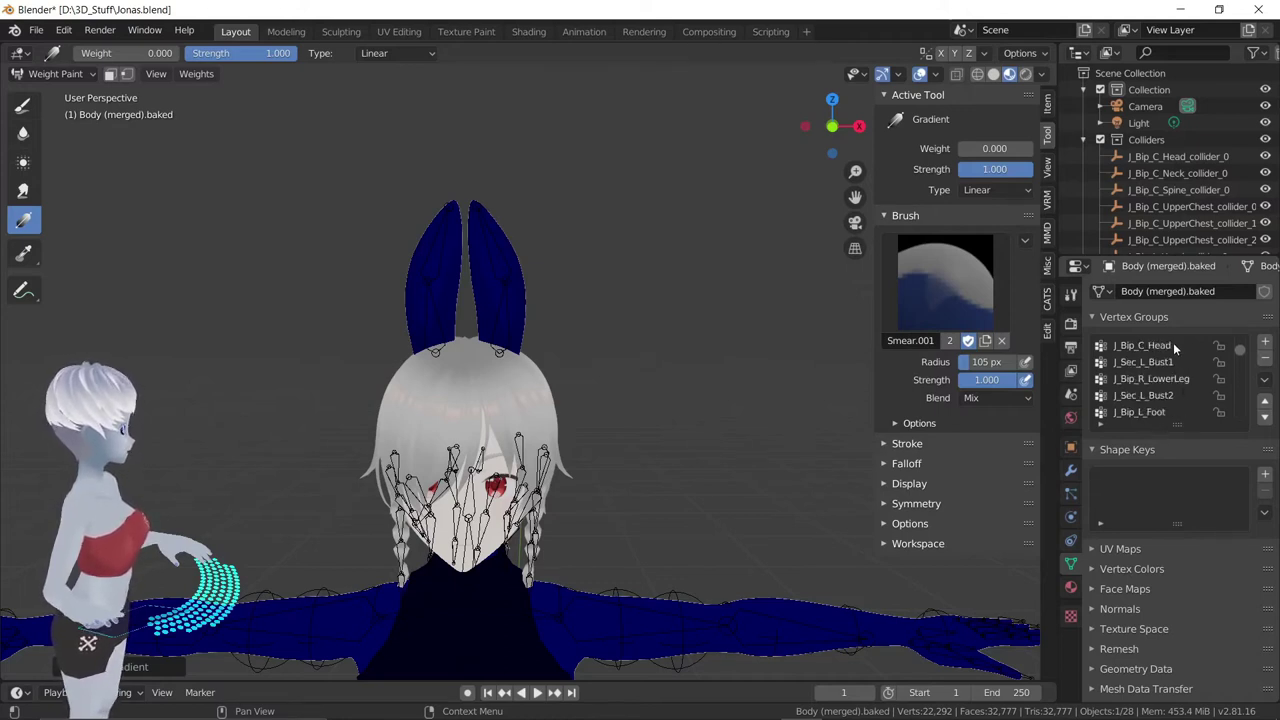
{"action": "left_click", "coordinate": [1160, 345]}
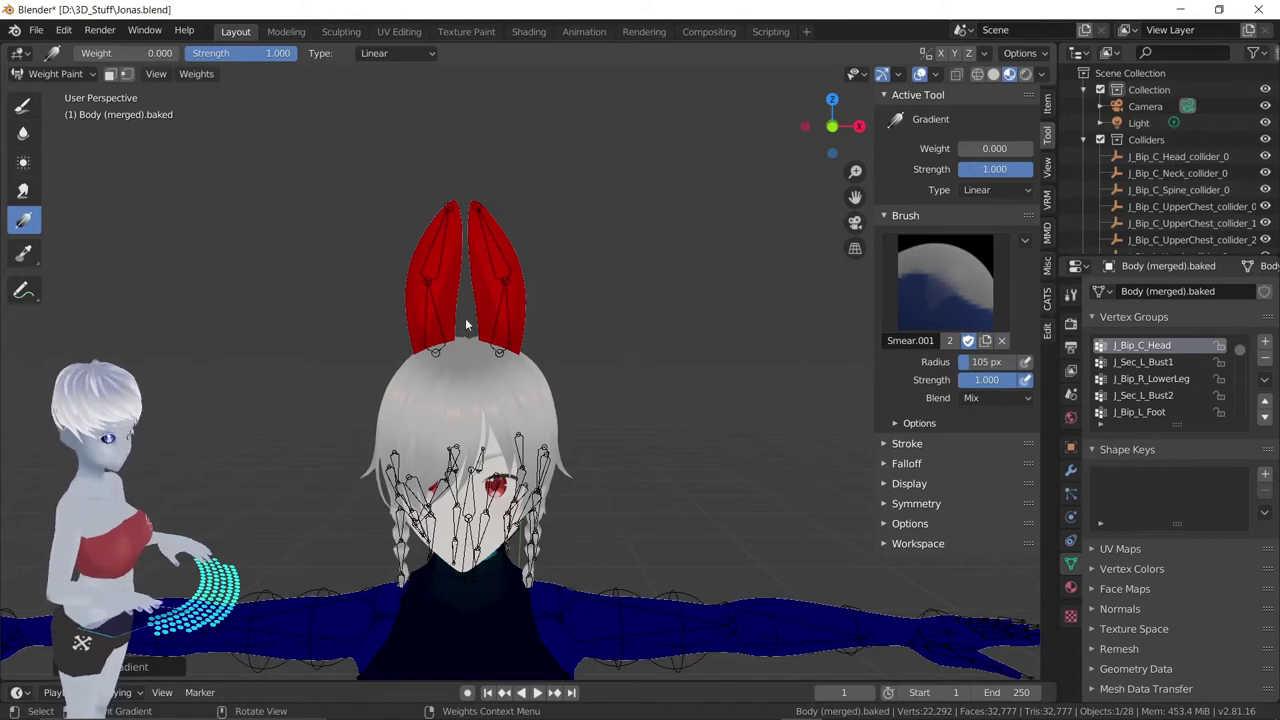
{"action": "left_click_drag", "start_coordinate": [461, 277], "coordinate": [463, 344]}
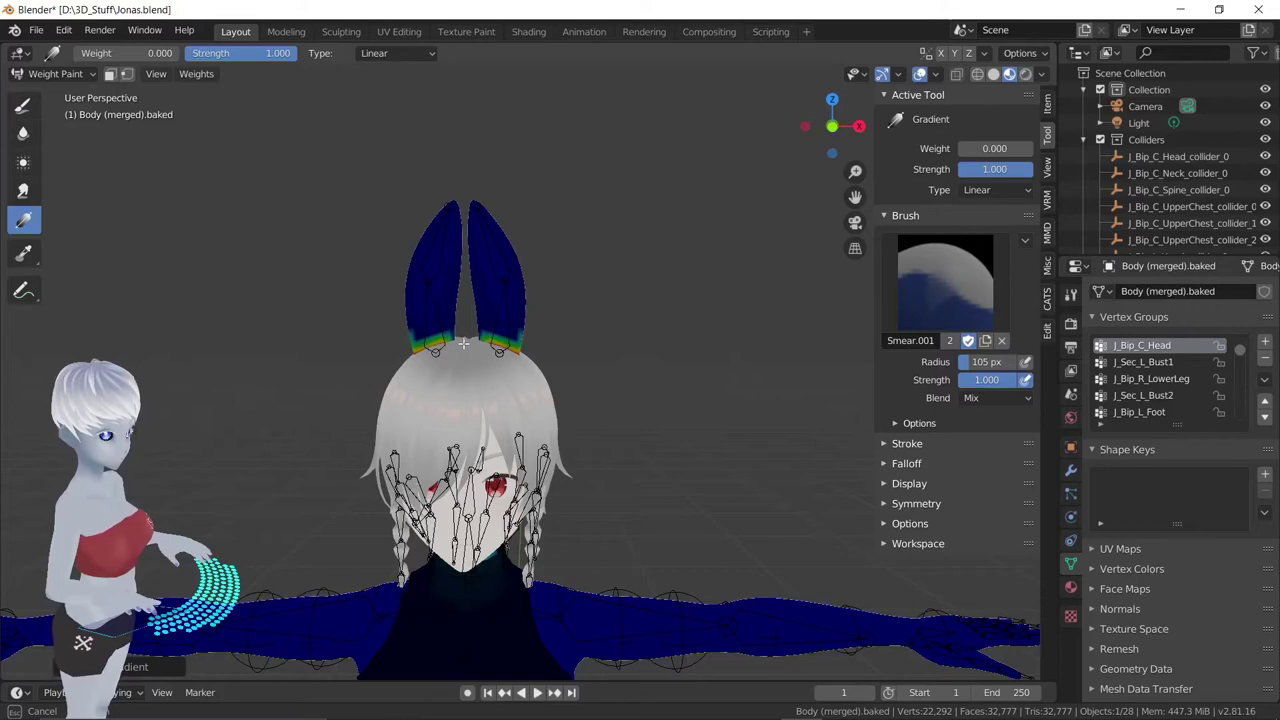
{"action": "mouse_move", "coordinate": [463, 344]}
{"action": "middle_mouse_down"}
{"action": "mouse_move", "coordinate": [474, 312]}
{"action": "mouse_move", "coordinate": [550, 346]}
{"action": "middle_mouse_up"}
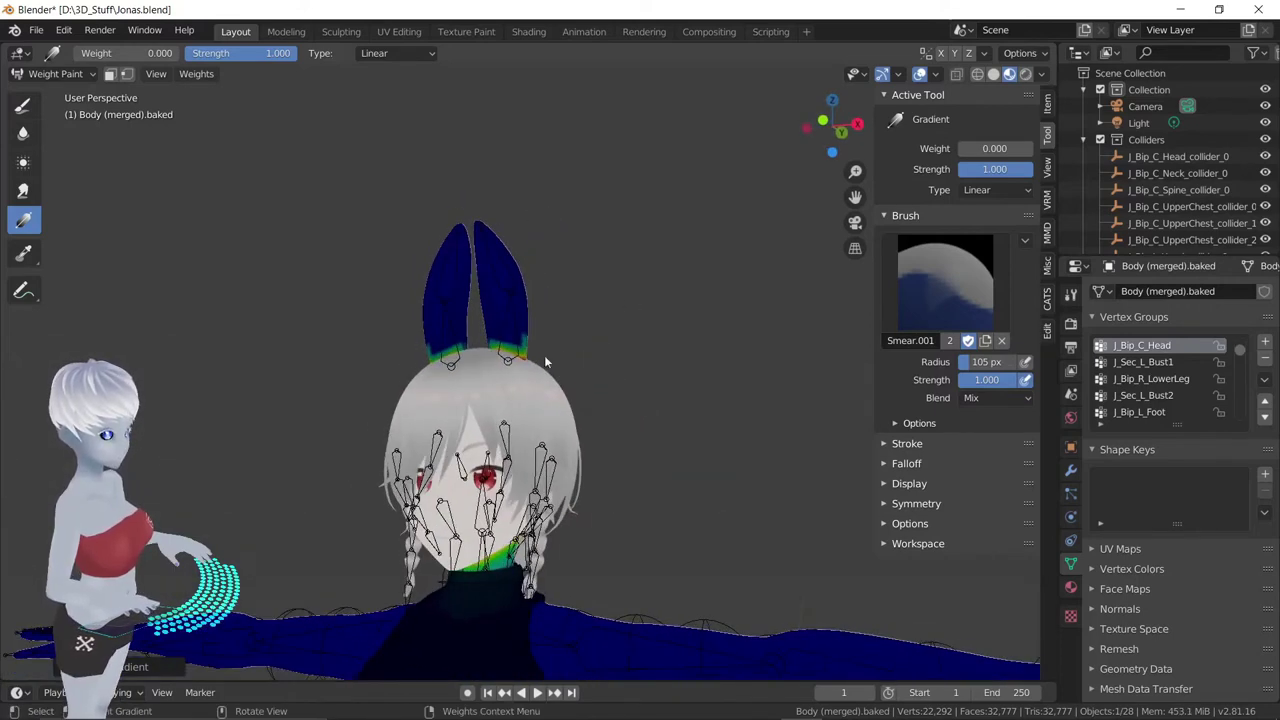
Shrink the Draw brush to 39 px, then paint, smear and blur the left ear's root
{"action": "left_click", "coordinate": [23, 104]}
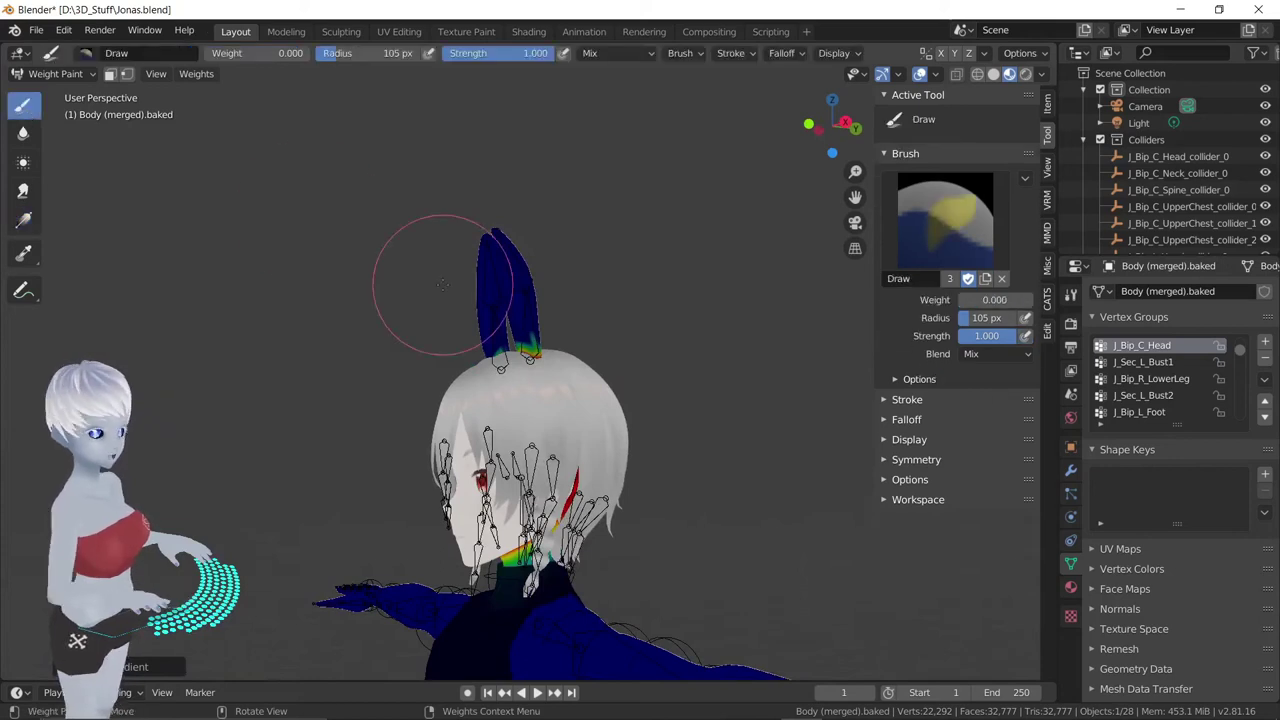
{"action": "scroll", "coordinate": [516, 272], "scroll_direction": "up", "scroll_amount": 3}
{"action": "scroll", "coordinate": [516, 272], "scroll_direction": "up", "scroll_amount": 2}
{"action": "key", "text": "f"}
{"action": "left_click", "coordinate": [479, 261]}
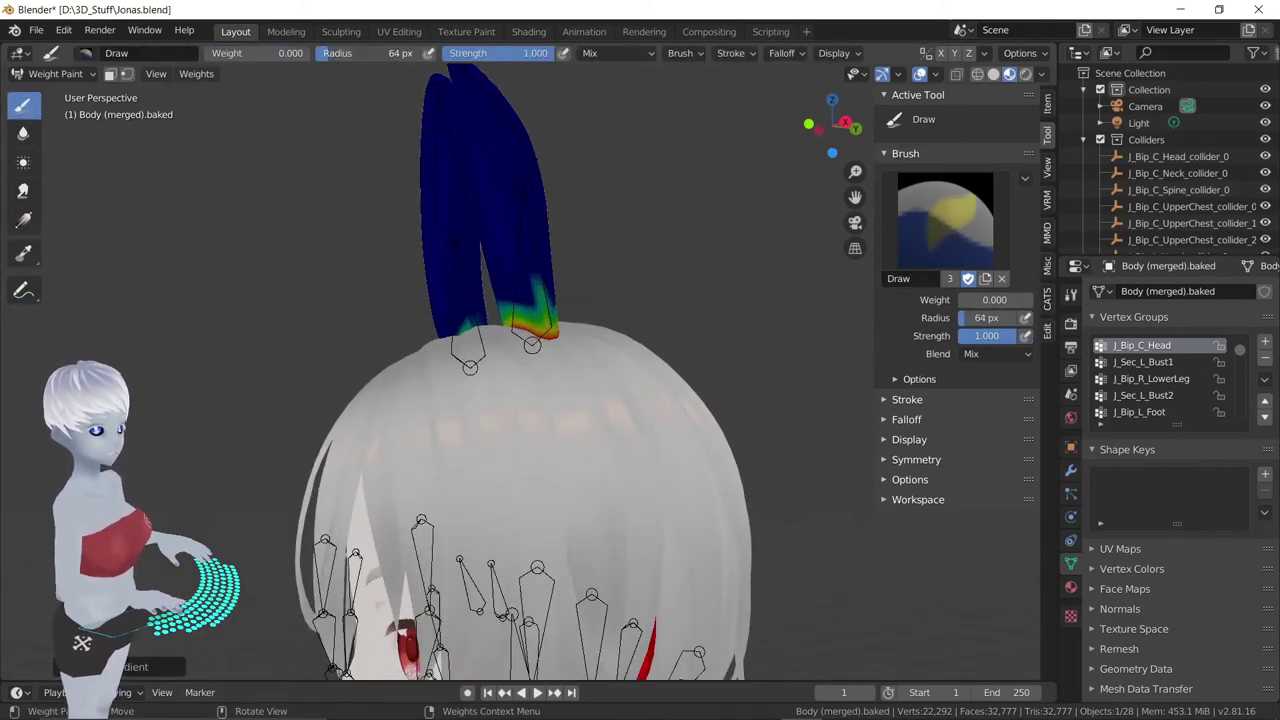
{"action": "mouse_move", "coordinate": [560, 290]}
{"action": "middle_mouse_down"}
{"action": "mouse_move", "coordinate": [577, 266]}
{"action": "mouse_move", "coordinate": [185, 270]}
{"action": "middle_mouse_up"}
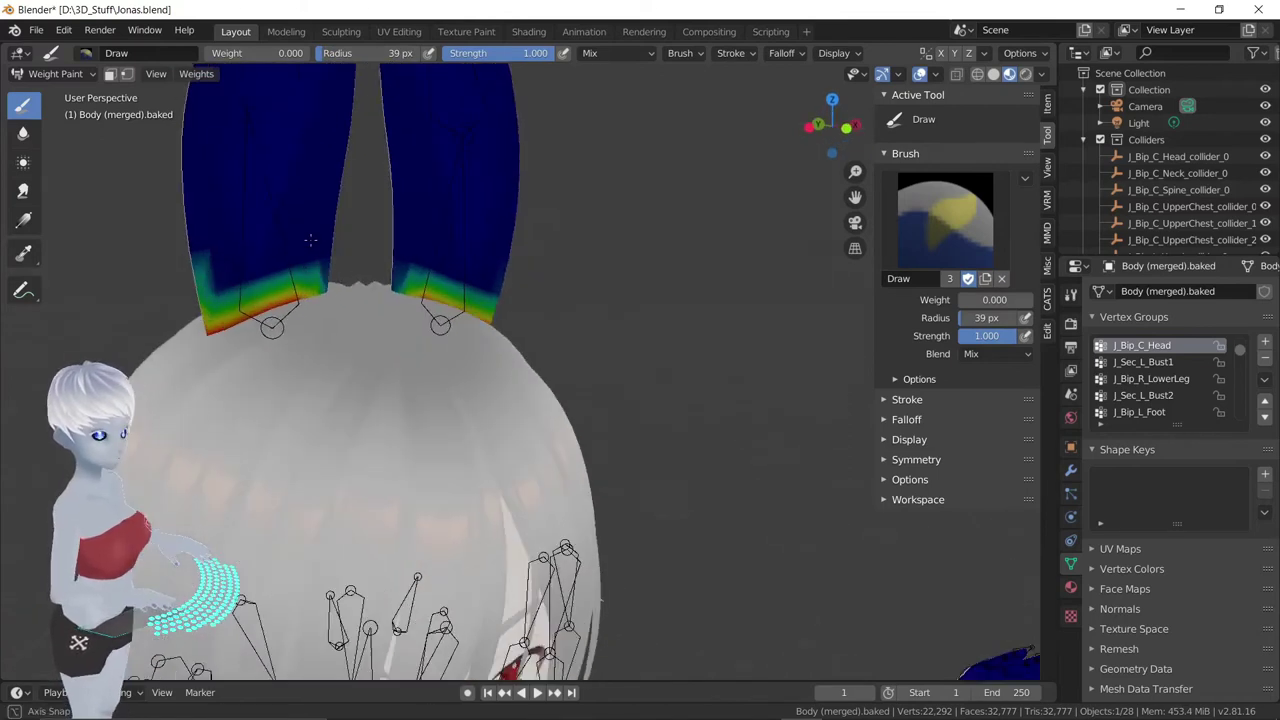
{"action": "mouse_move", "coordinate": [185, 268]}
{"action": "left_mouse_down"}
{"action": "mouse_move", "coordinate": [155, 289]}
{"action": "mouse_move", "coordinate": [172, 268]}
{"action": "left_mouse_up"}
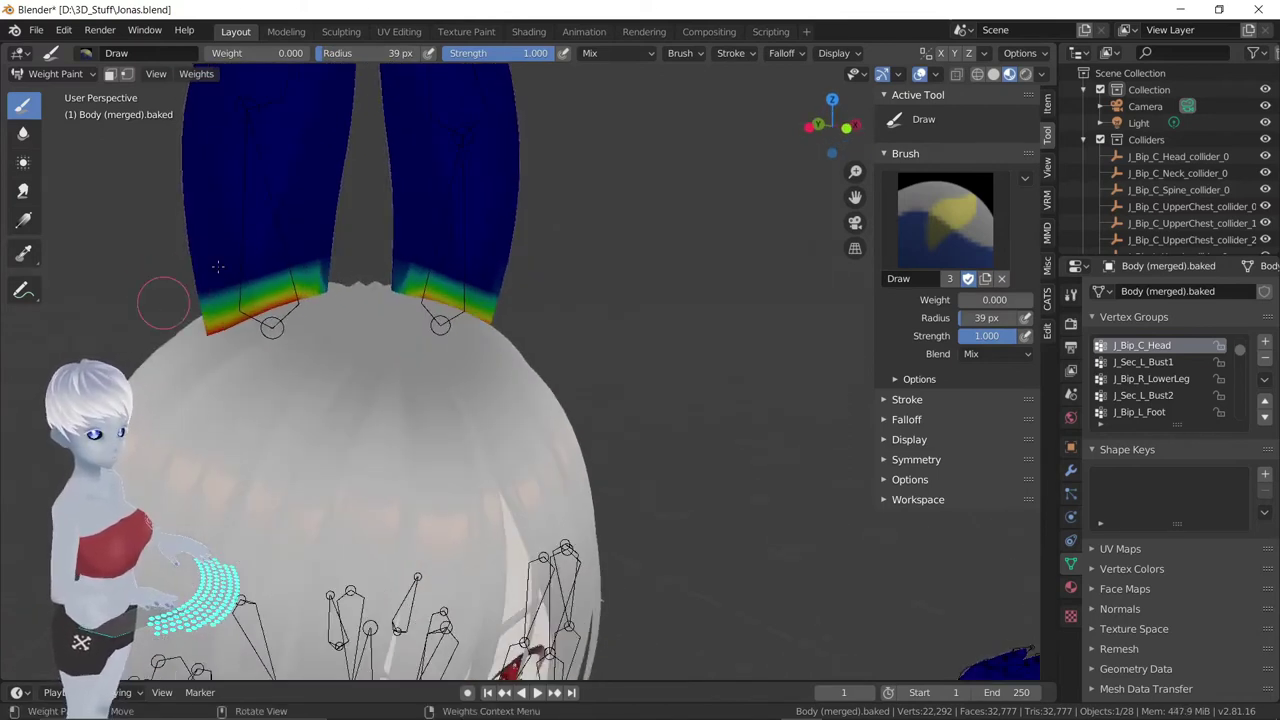
{"action": "left_click", "coordinate": [23, 190]}
{"action": "left_click", "coordinate": [23, 132]}
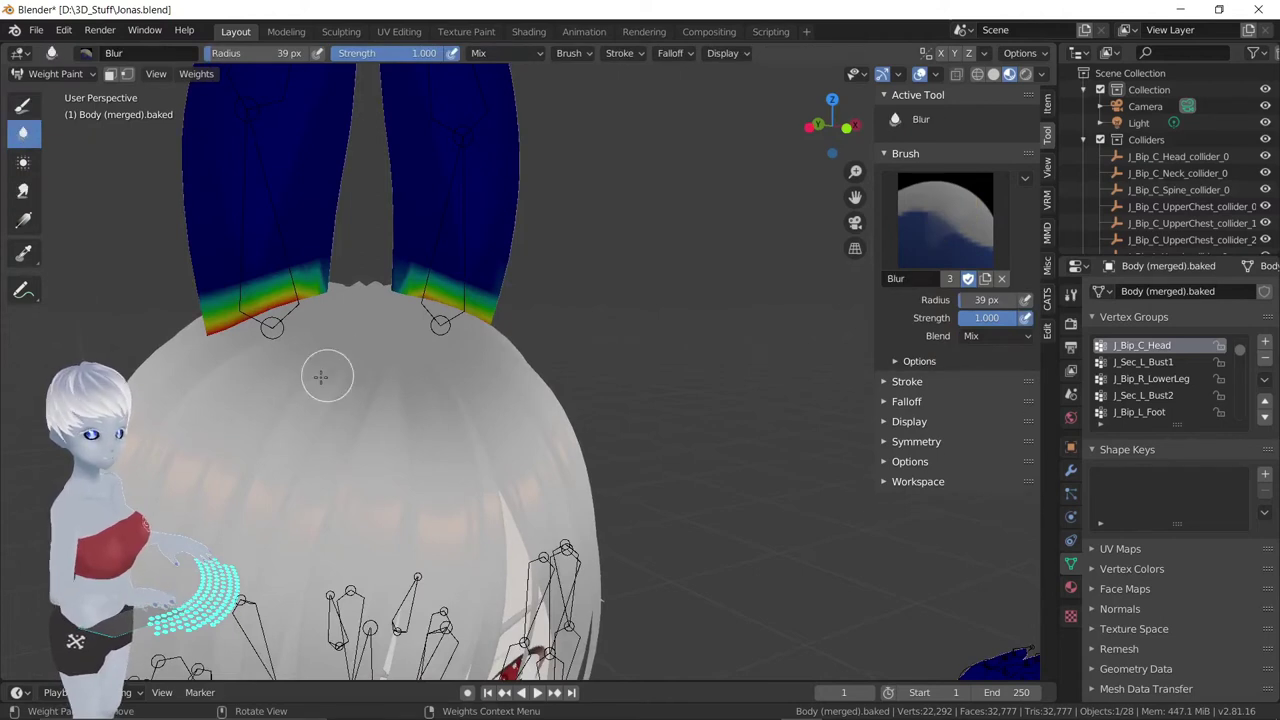
{"action": "middle_click_drag", "start_coordinate": [323, 371], "coordinate": [323, 277]}
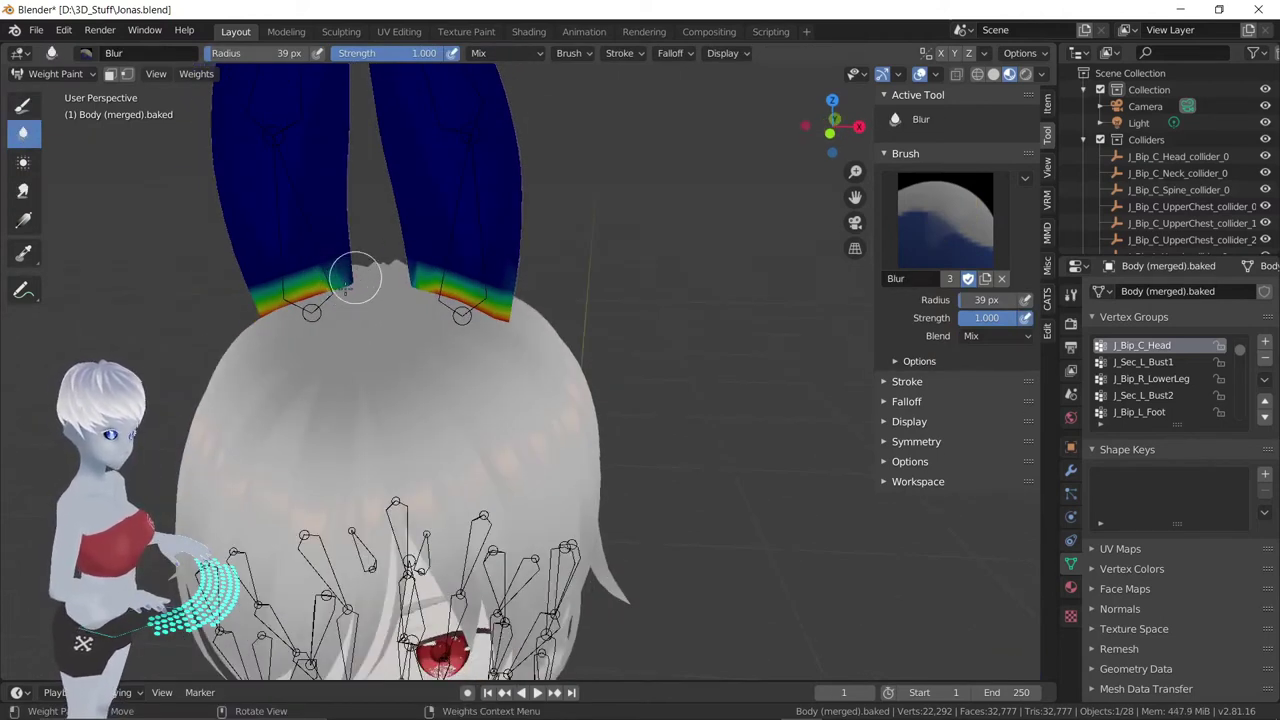
Paint J_Bip_C_Head at weight 1.000 along the right ear's root and check both roots
{"action": "left_click", "coordinate": [23, 104]}
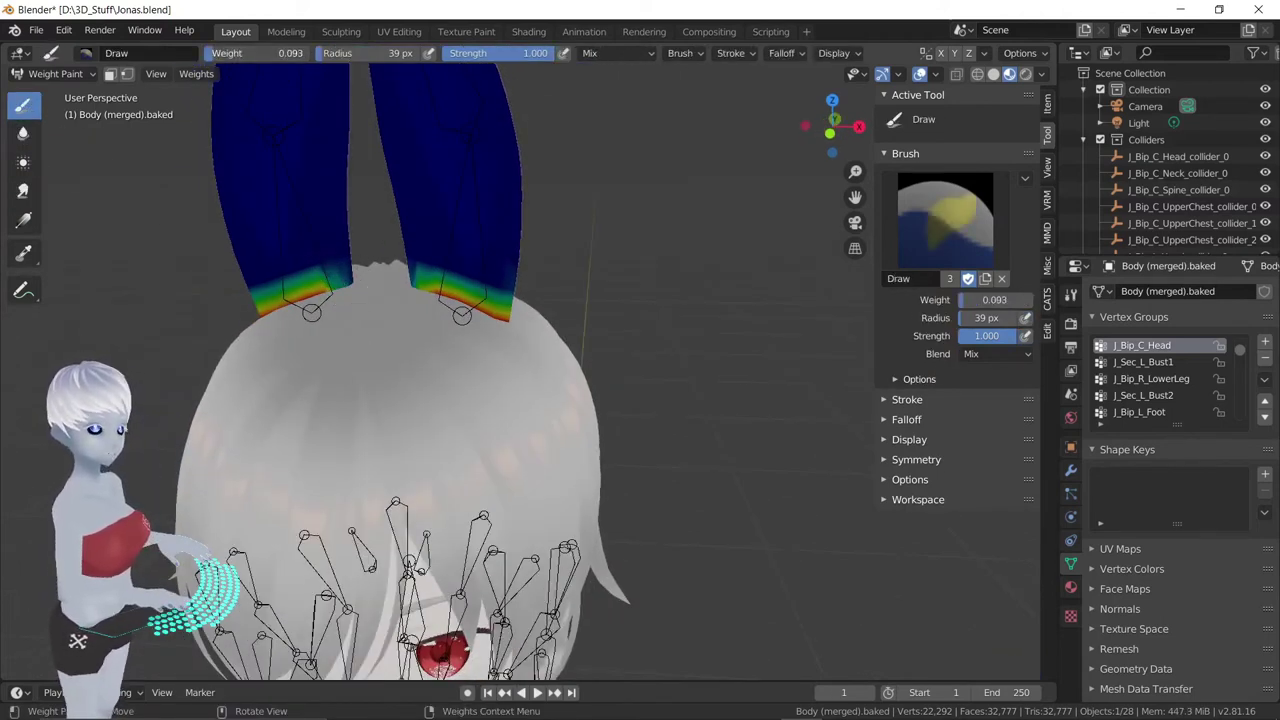
{"action": "left_click_drag", "start_coordinate": [250, 53], "coordinate": [310, 53]}
{"action": "mouse_move", "coordinate": [376, 276]}
{"action": "middle_mouse_down"}
{"action": "mouse_move", "coordinate": [369, 316]}
{"action": "mouse_move", "coordinate": [642, 340]}
{"action": "middle_mouse_up"}
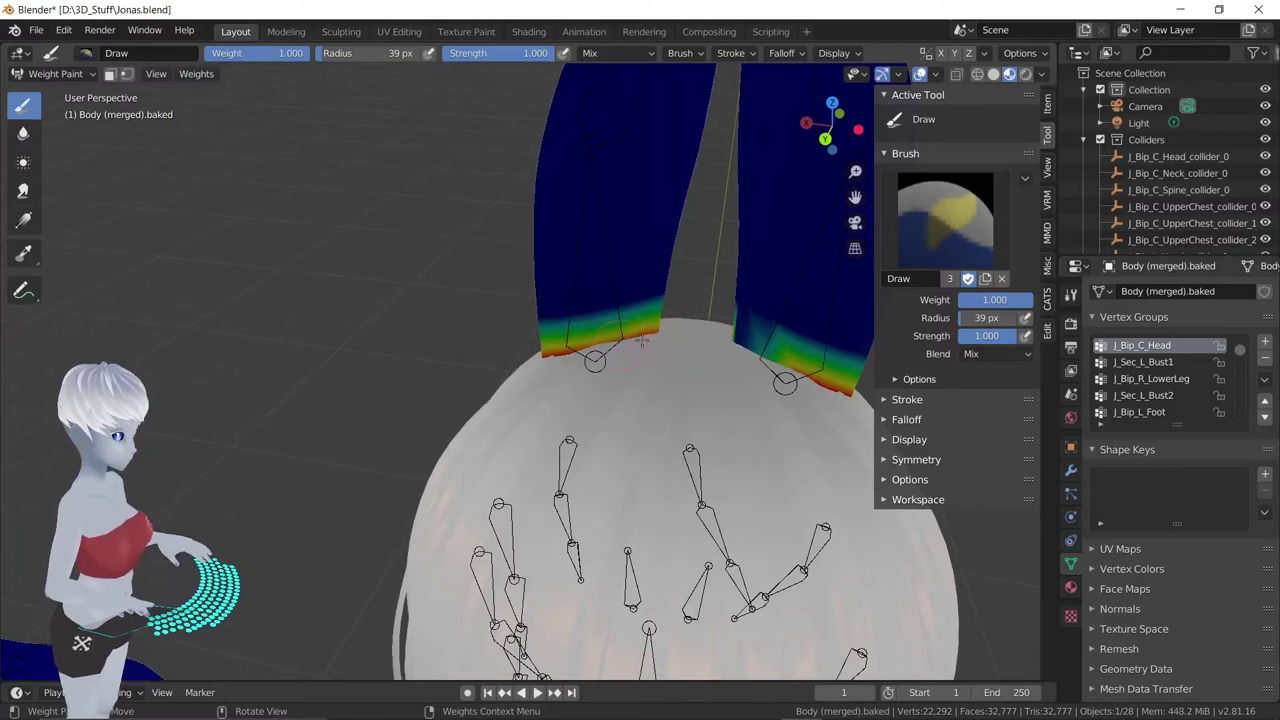
{"action": "left_click_drag", "start_coordinate": [698, 327], "coordinate": [735, 350]}
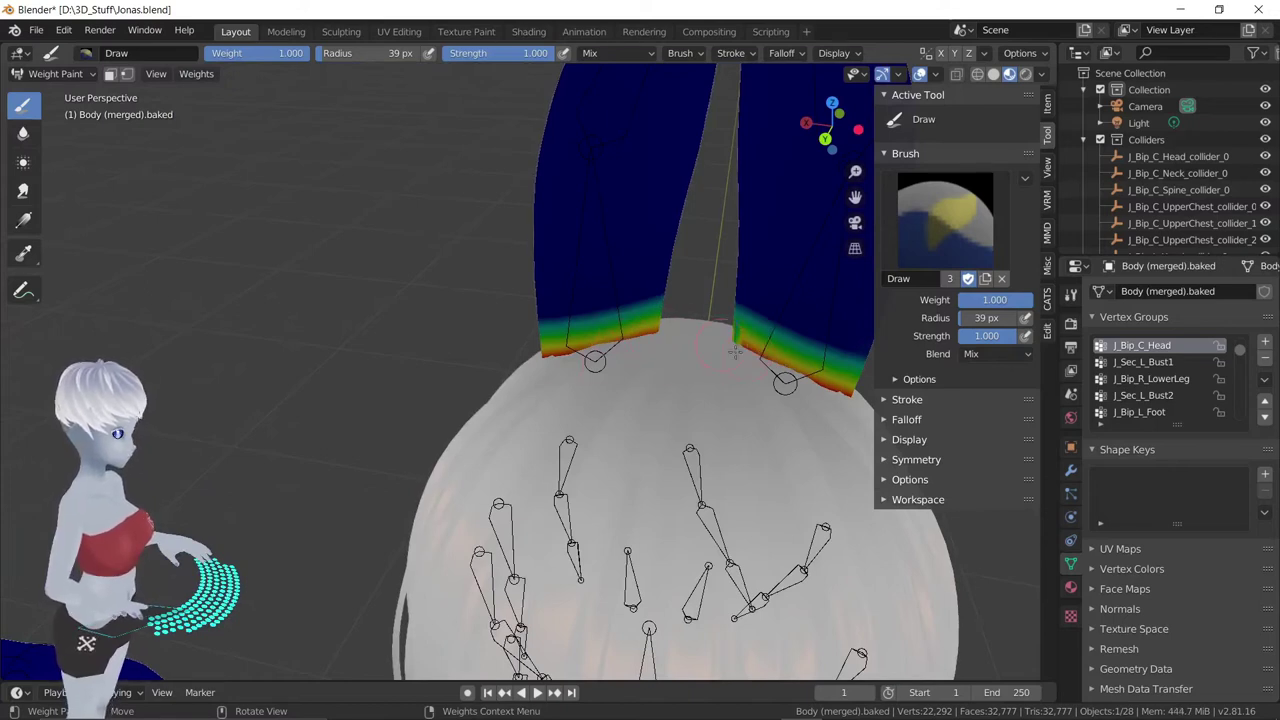
{"action": "middle_click_drag", "start_coordinate": [855, 395], "coordinate": [455, 338]}
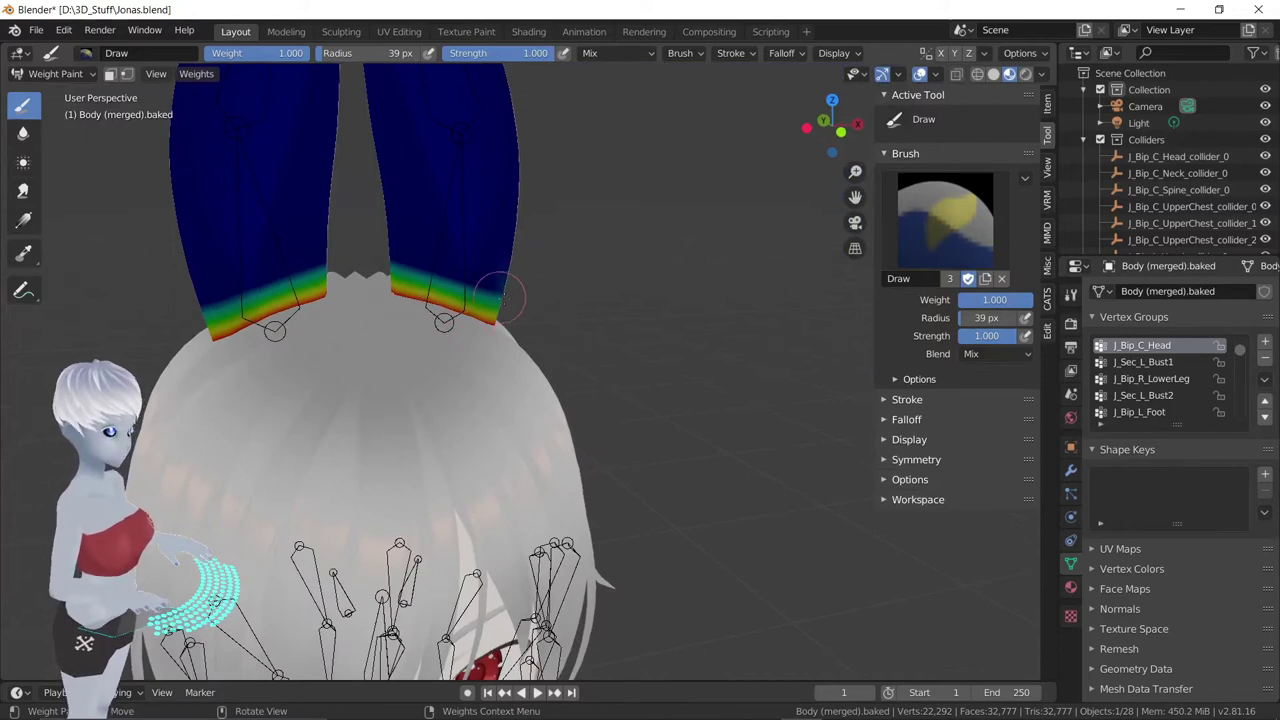
{"action": "middle_click_drag", "start_coordinate": [561, 343], "coordinate": [496, 315]}
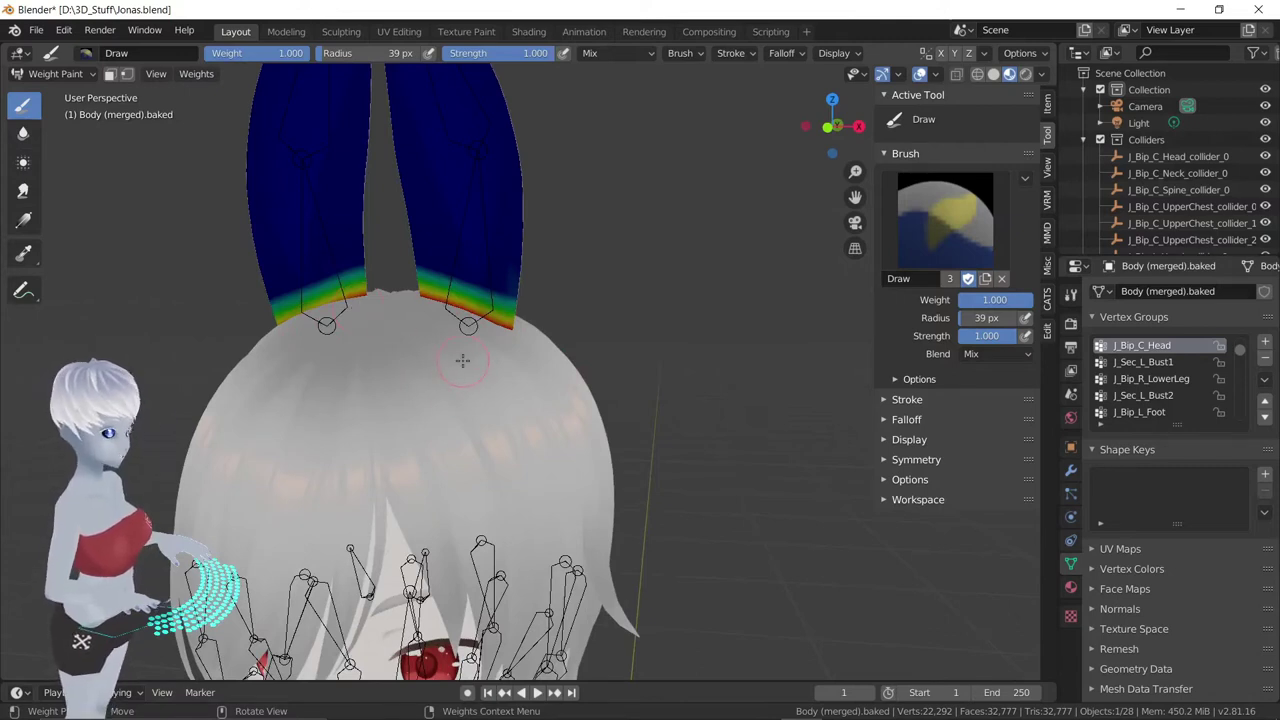
{"action": "middle_click_drag", "start_coordinate": [462, 360], "coordinate": [450, 114]}
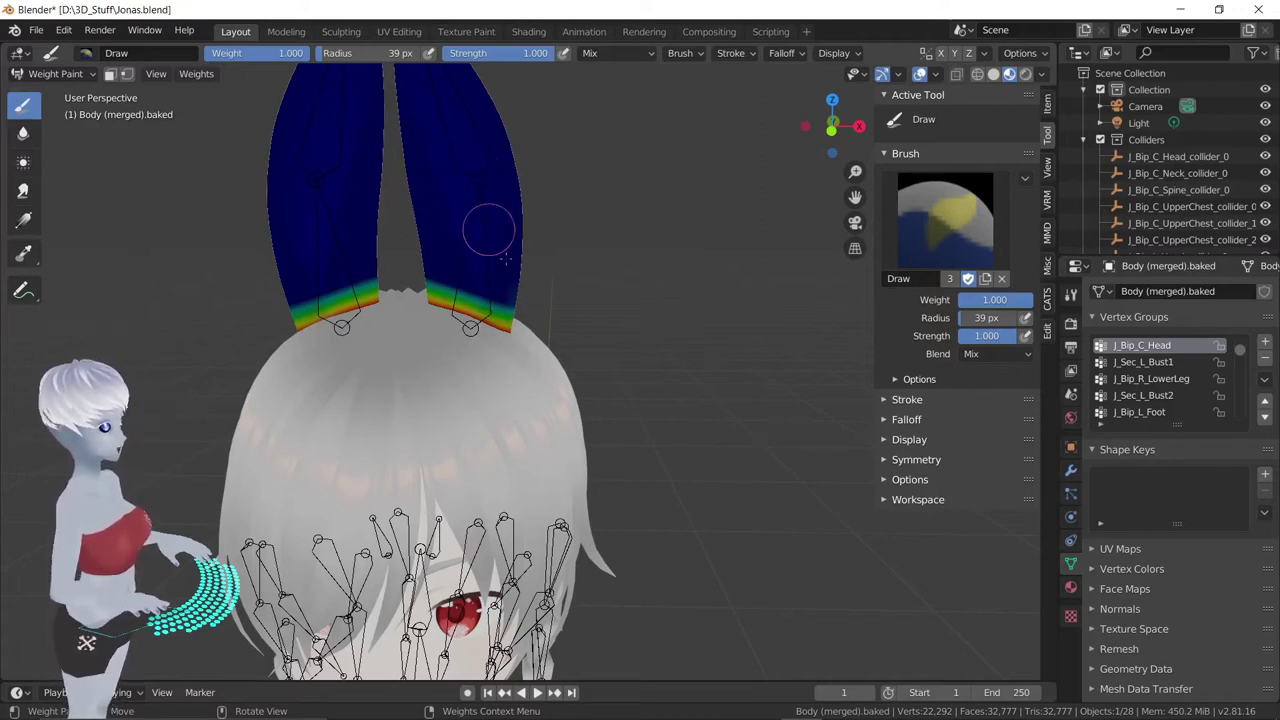
Scroll down to ohr_L_00, make it the active vertex group, and orbit to a front view
{"action": "scroll", "coordinate": [1152, 378], "scroll_direction": "down", "scroll_amount": 2}
{"action": "scroll", "coordinate": [1150, 378], "scroll_direction": "down", "scroll_amount": 2}
{"action": "scroll", "coordinate": [1150, 378], "scroll_direction": "down", "scroll_amount": 2}
{"action": "scroll", "coordinate": [1150, 378], "scroll_direction": "down", "scroll_amount": 2}
{"action": "scroll", "coordinate": [1150, 378], "scroll_direction": "down", "scroll_amount": 2}
{"action": "scroll", "coordinate": [1150, 378], "scroll_direction": "down", "scroll_amount": 3}
{"action": "scroll", "coordinate": [1150, 378], "scroll_direction": "down", "scroll_amount": 3}
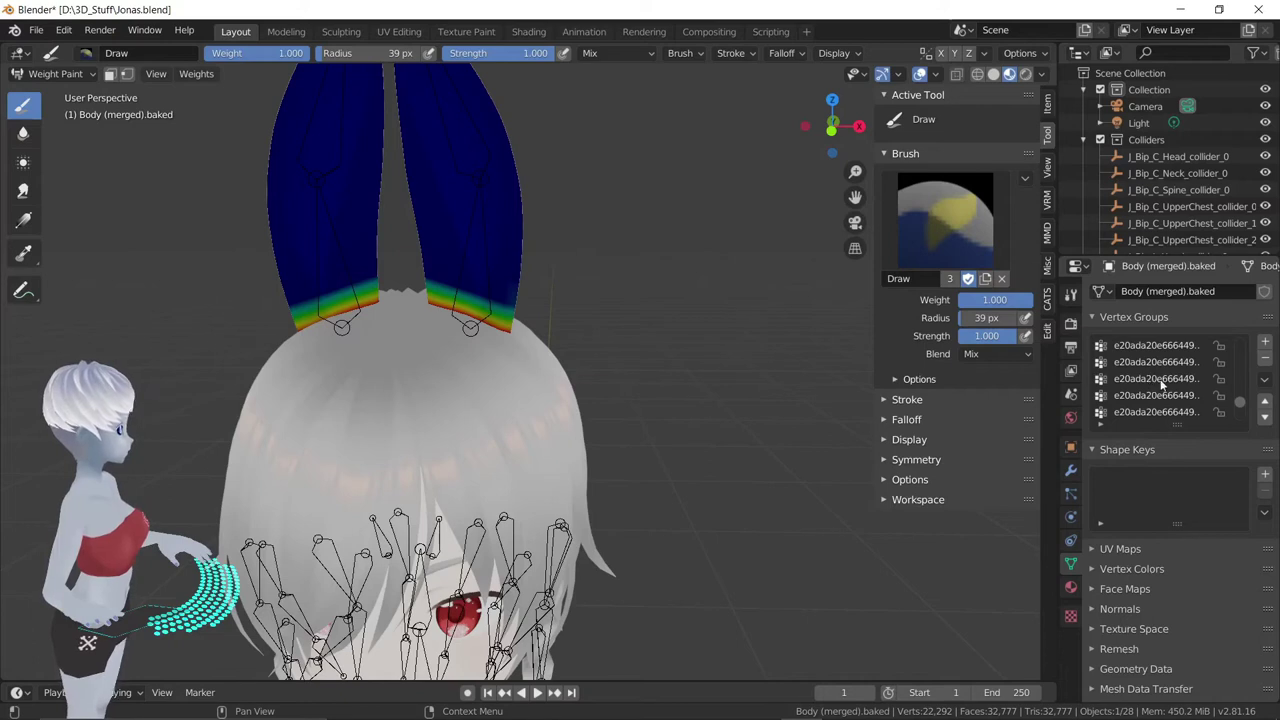
{"action": "scroll", "coordinate": [1160, 384], "scroll_direction": "down", "scroll_amount": 3}
{"action": "scroll", "coordinate": [1190, 387], "scroll_direction": "down", "scroll_amount": 1}
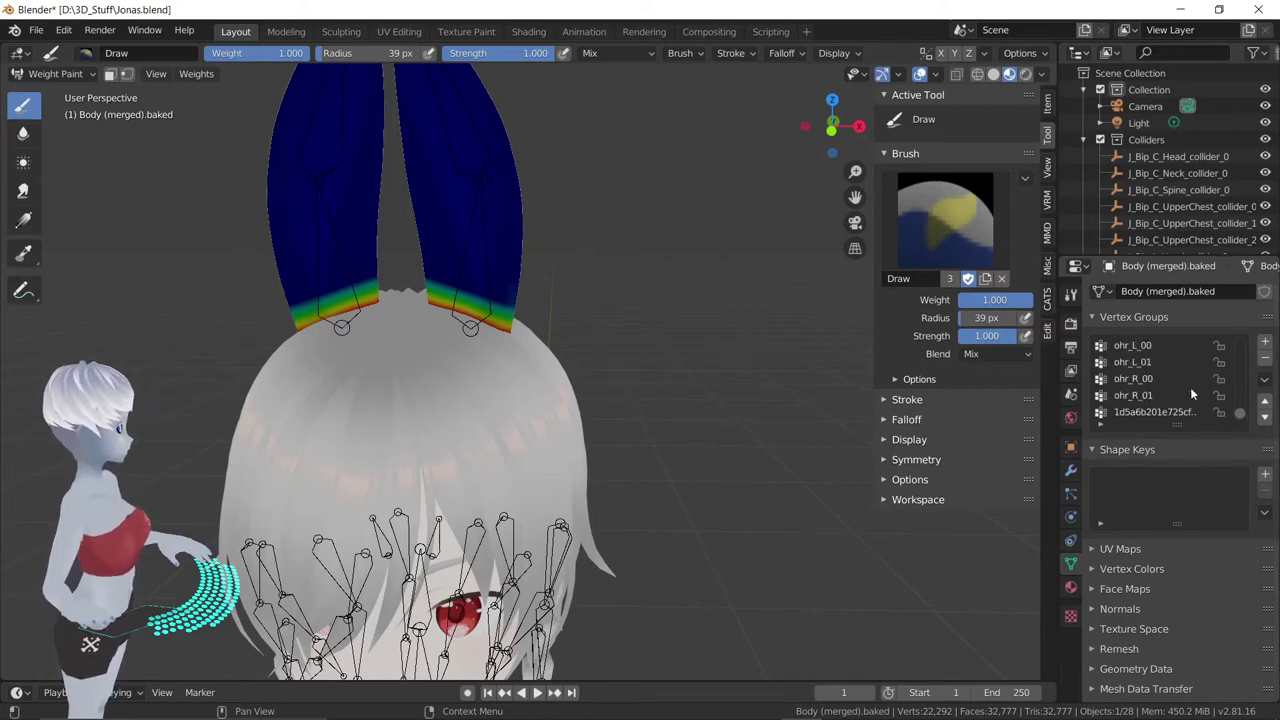
{"action": "left_click", "coordinate": [1155, 345]}
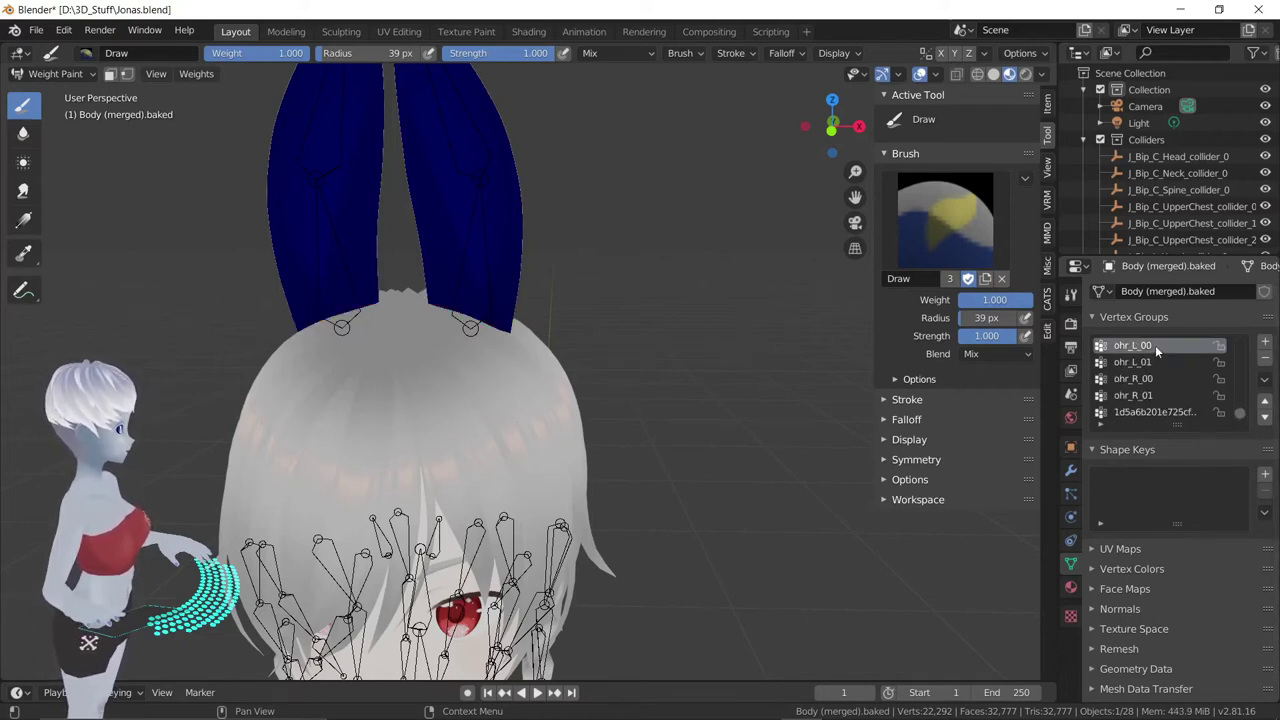
{"action": "mouse_move", "coordinate": [514, 286]}
{"action": "middle_mouse_down"}
{"action": "mouse_move", "coordinate": [540, 278]}
{"action": "mouse_move", "coordinate": [486, 285]}
{"action": "mouse_move", "coordinate": [493, 302]}
{"action": "mouse_move", "coordinate": [609, 306]}
{"action": "middle_mouse_up"}
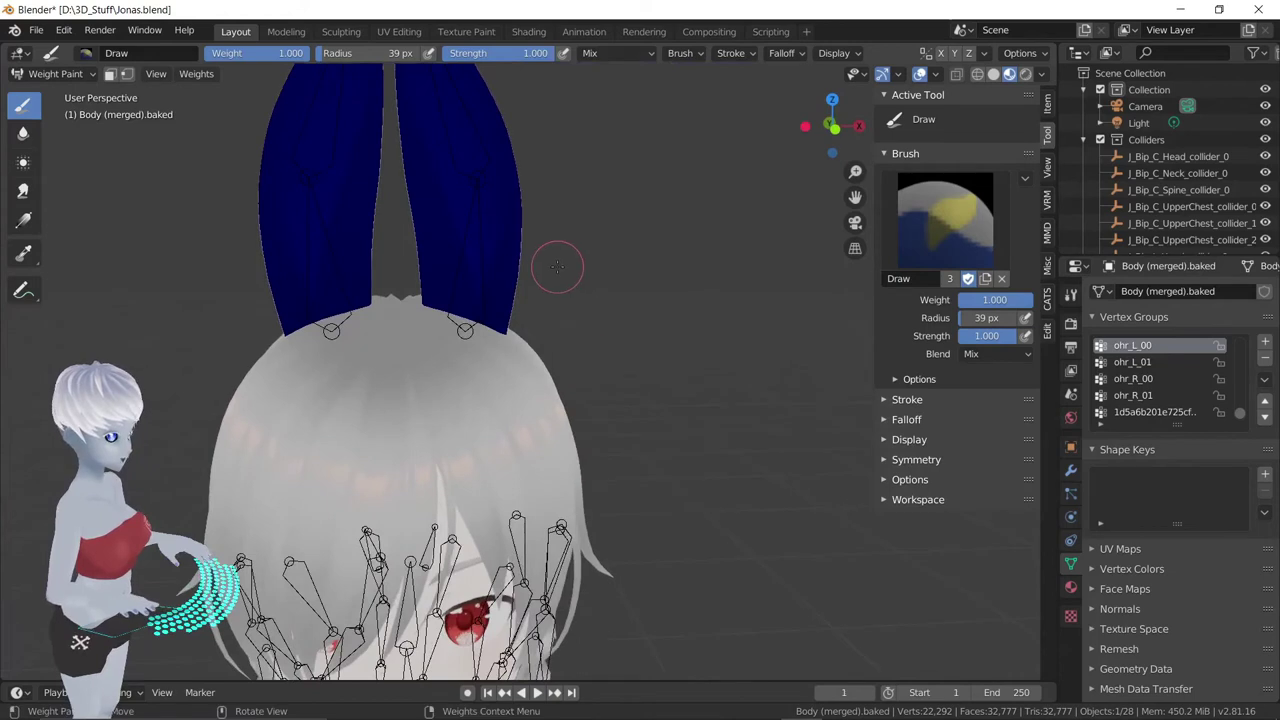
{"action": "middle_click_drag", "start_coordinate": [557, 266], "coordinate": [500, 286]}
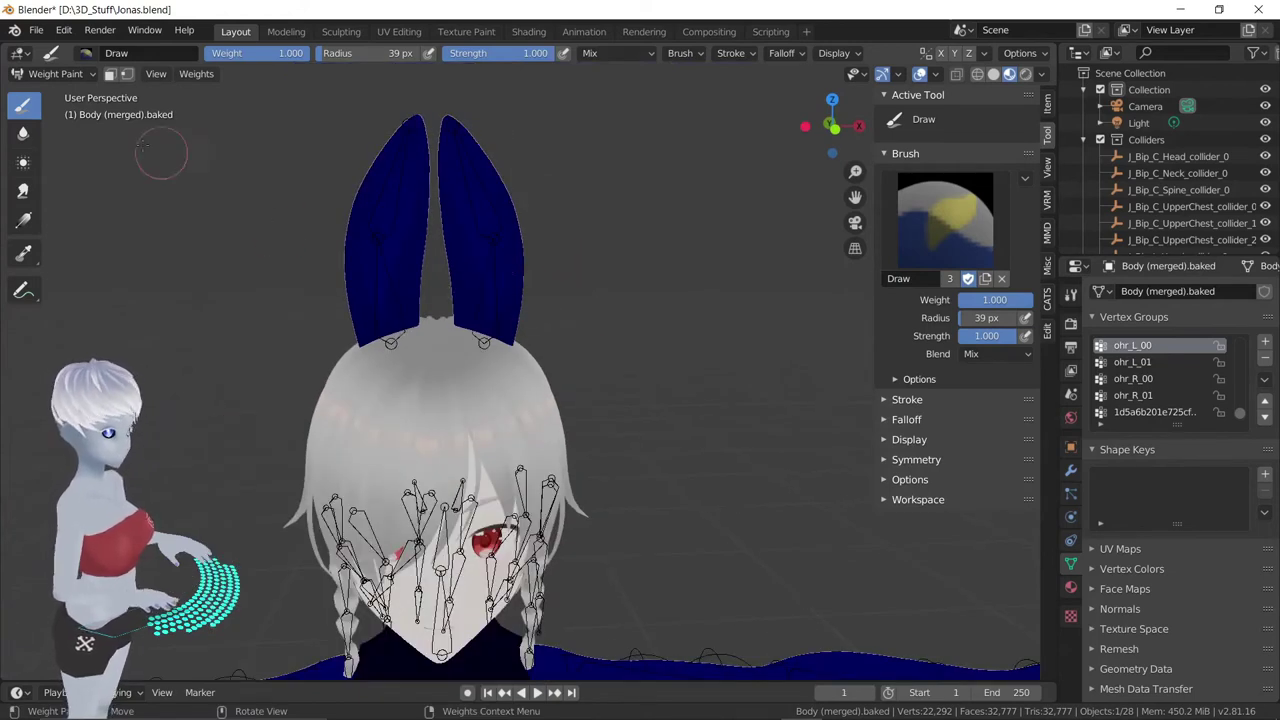
In Edit Mode, select all of the right ear's linked vertices with L
{"action": "left_click", "coordinate": [60, 76]}
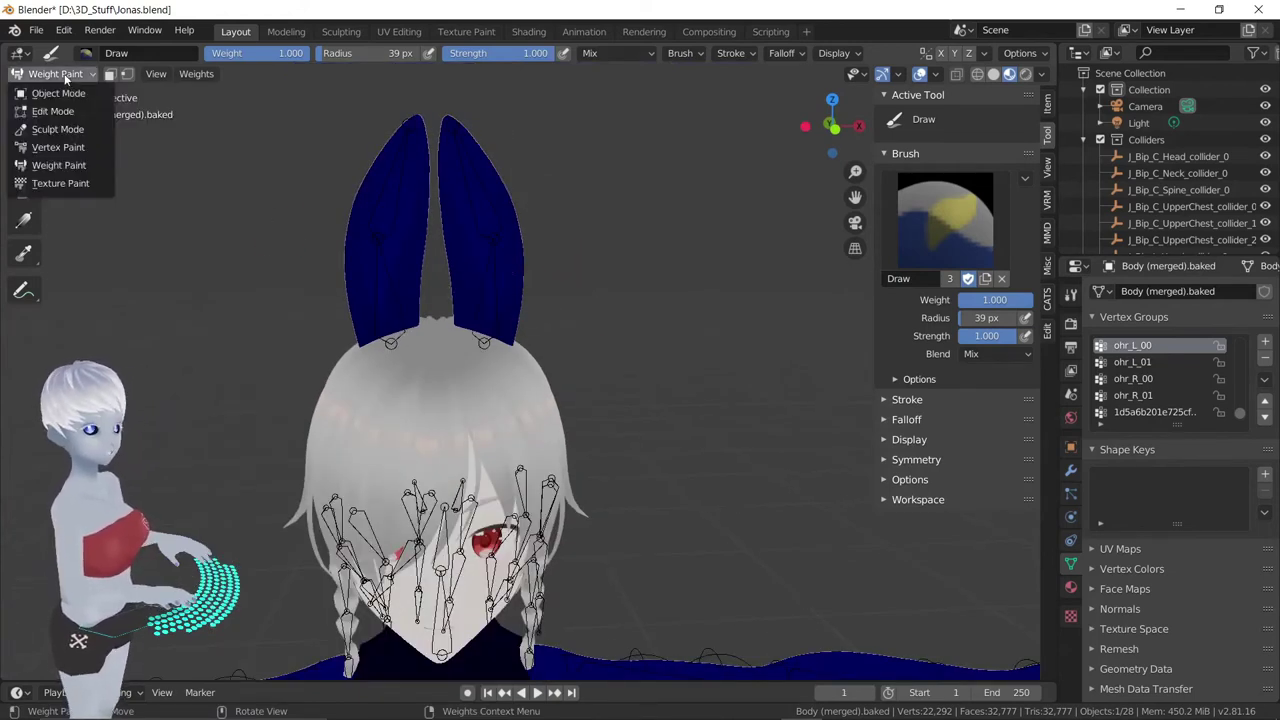
{"action": "left_click", "coordinate": [58, 112]}
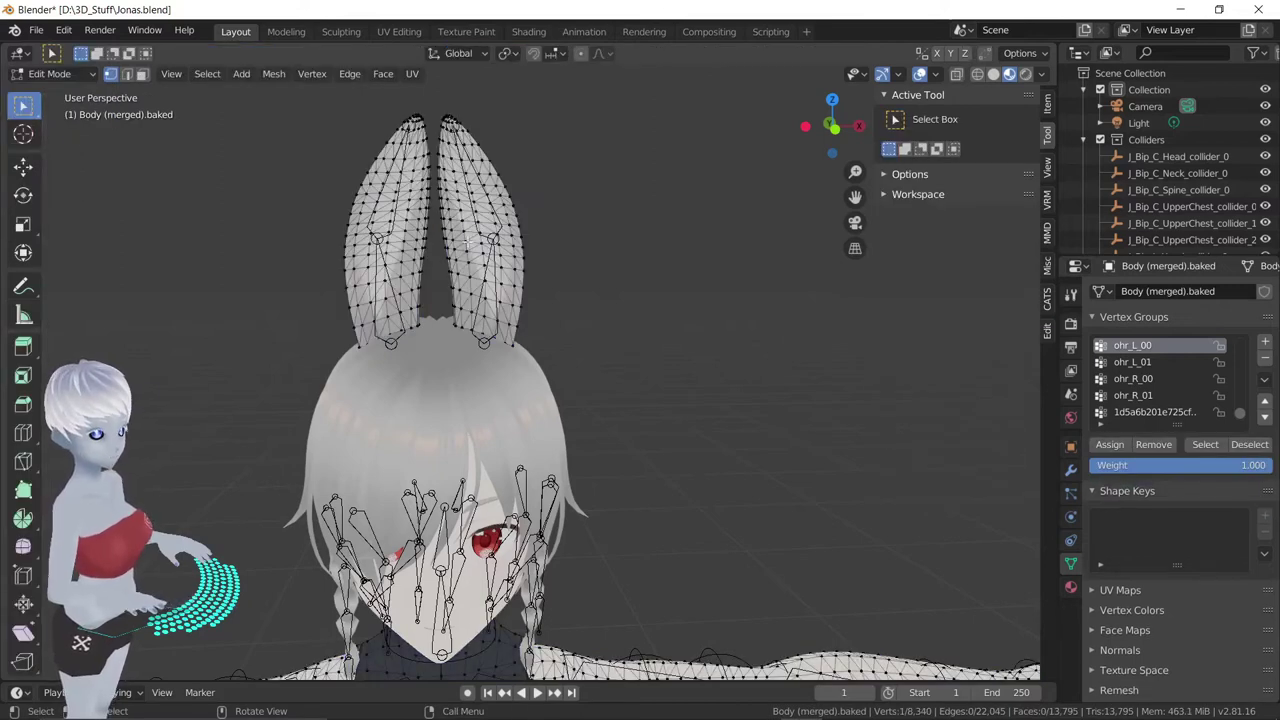
{"action": "key", "text": "l"}
{"action": "mouse_move", "coordinate": [468, 241]}
{"action": "middle_mouse_down"}
{"action": "mouse_move", "coordinate": [377, 237]}
{"action": "mouse_move", "coordinate": [527, 227]}
{"action": "mouse_move", "coordinate": [643, 251]}
{"action": "mouse_move", "coordinate": [666, 240]}
{"action": "middle_mouse_up"}
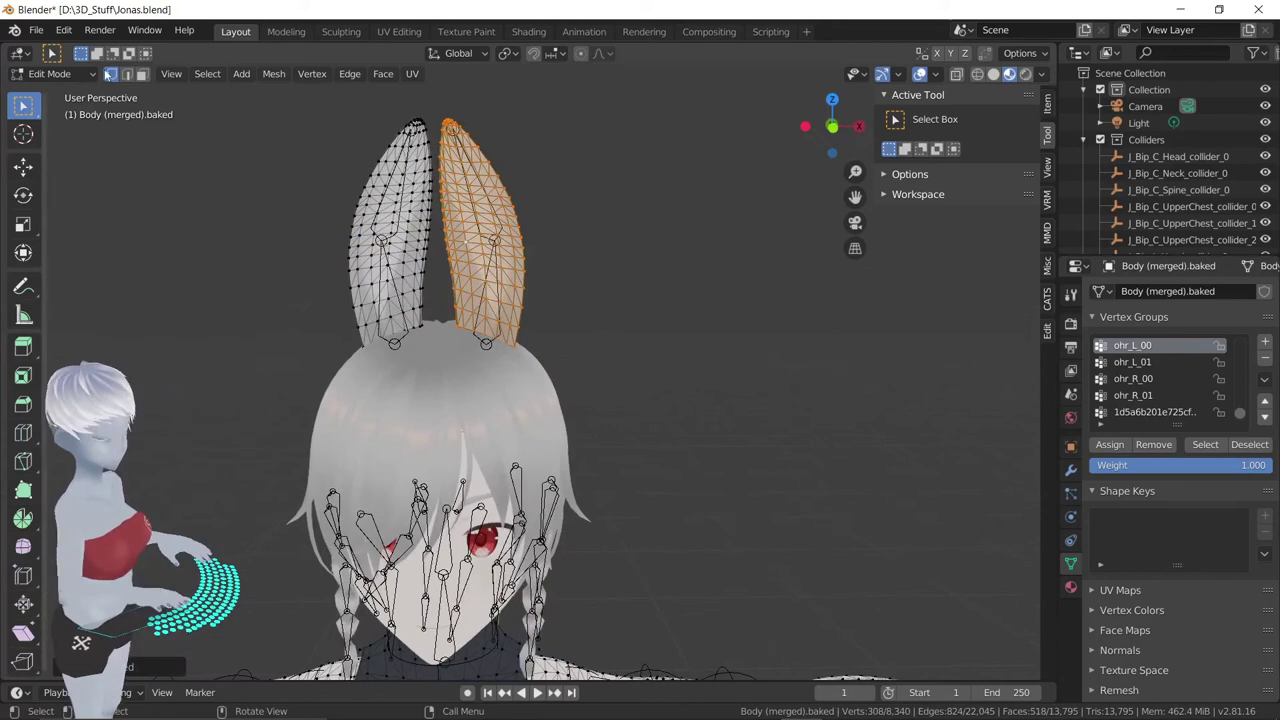
Return to Weight Paint with the Vertex Selection mask enabled
{"action": "left_click", "coordinate": [63, 75]}
{"action": "left_click", "coordinate": [58, 165]}
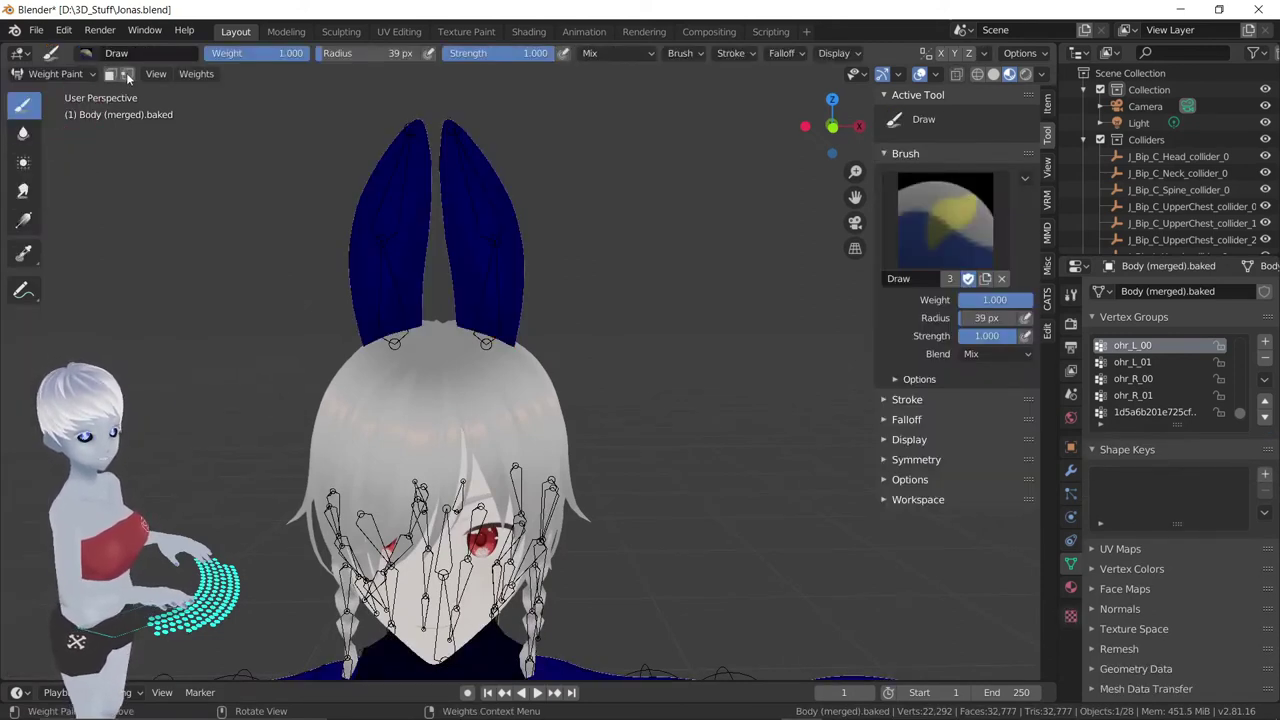
{"action": "left_click", "coordinate": [126, 76]}
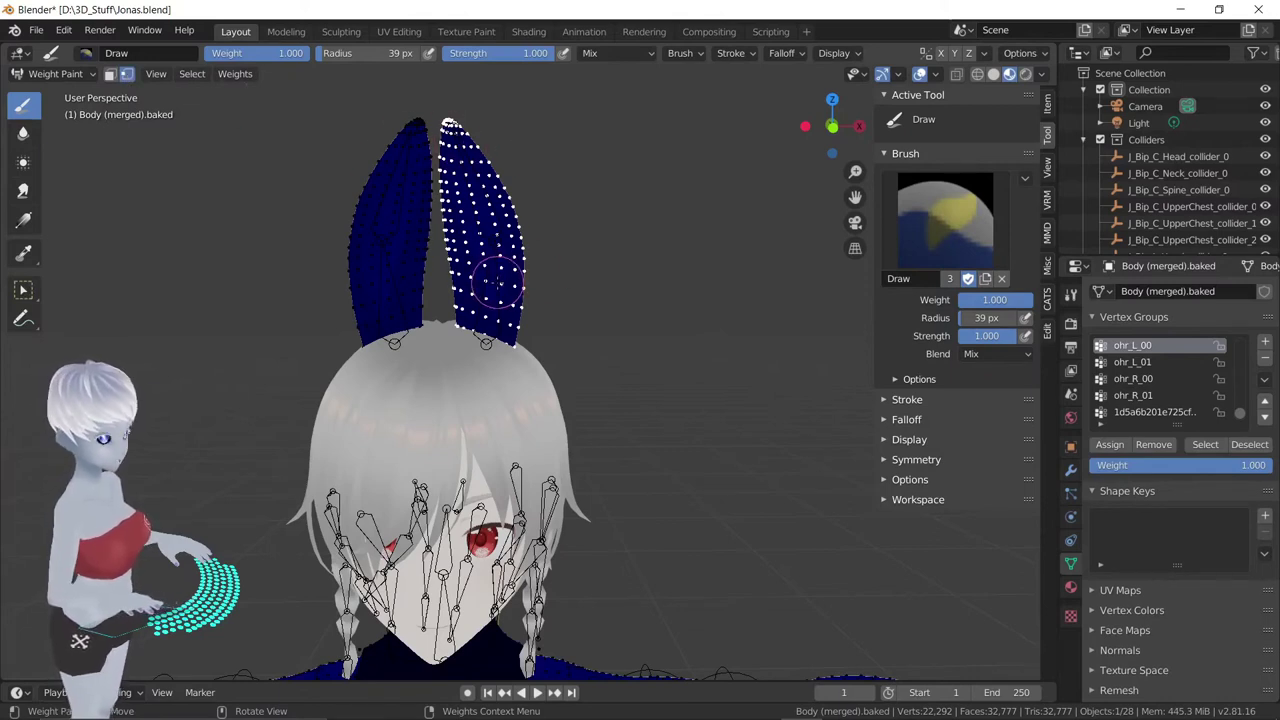
Brush rough ohr_L_00 weight onto the right ear, then clear it with a gradient
{"action": "left_click_drag", "start_coordinate": [500, 207], "coordinate": [465, 175]}
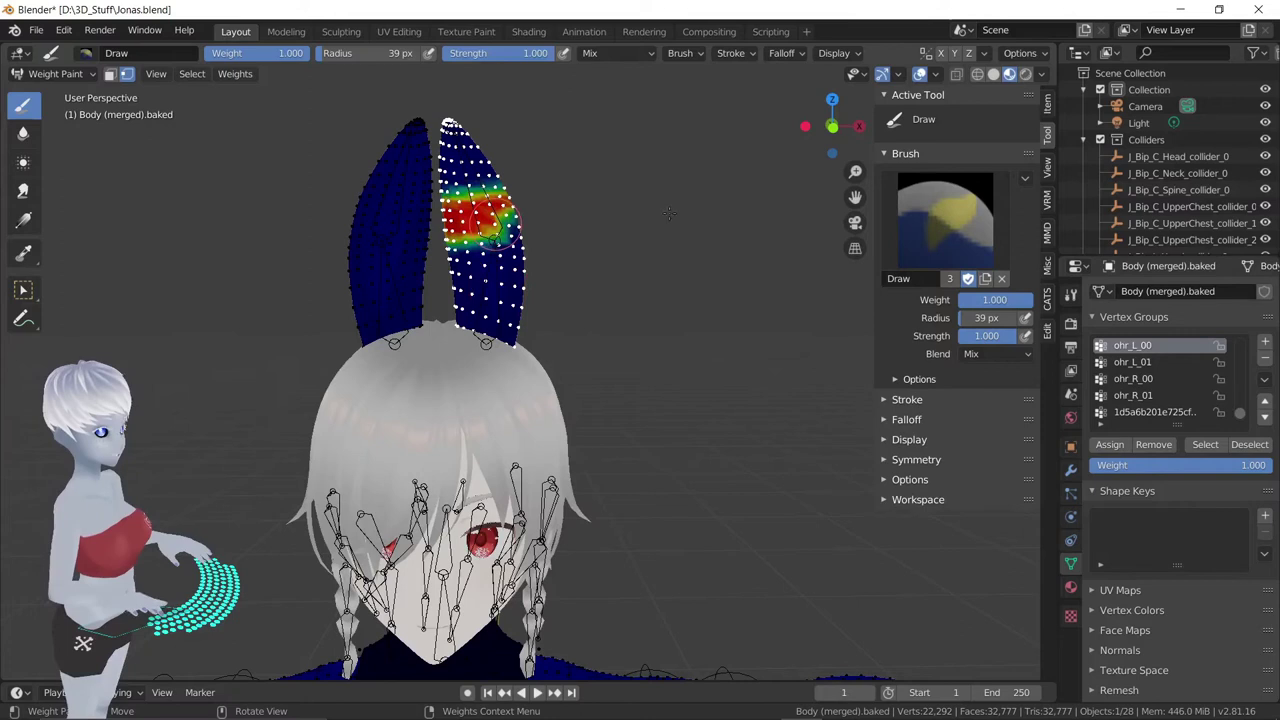
{"action": "left_click_drag", "start_coordinate": [395, 233], "coordinate": [545, 215]}
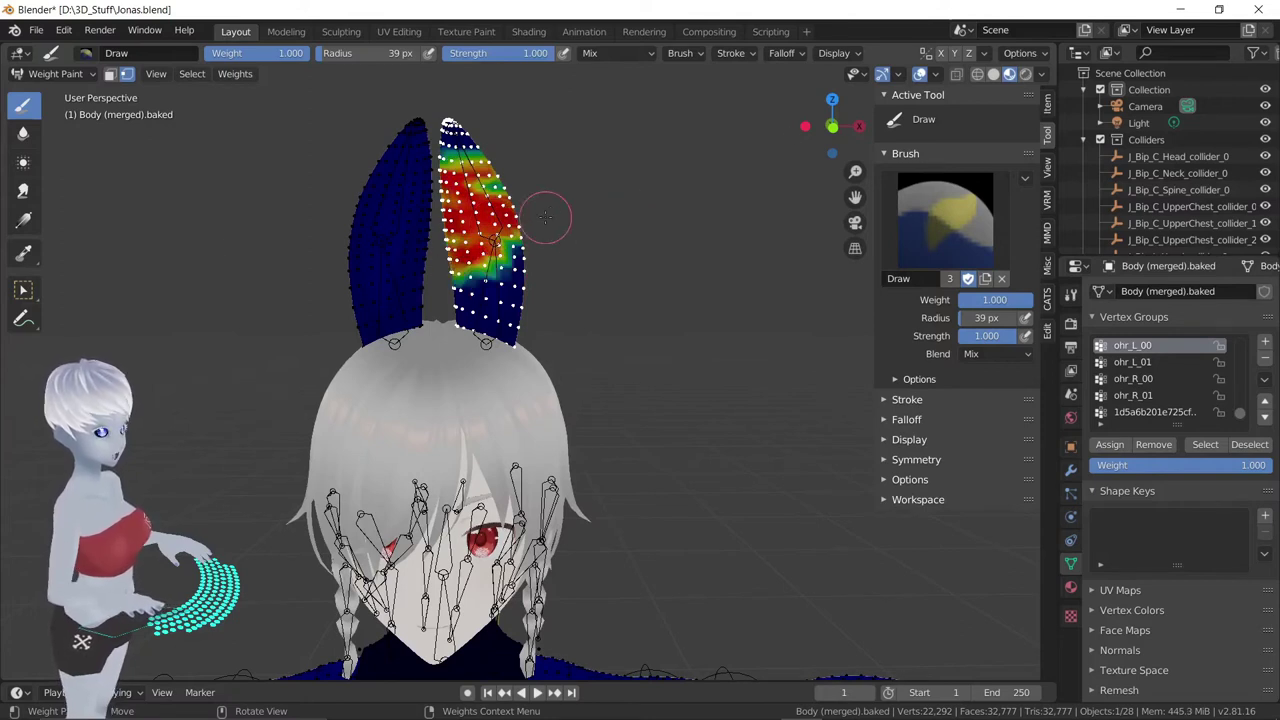
{"action": "left_click", "coordinate": [24, 220]}
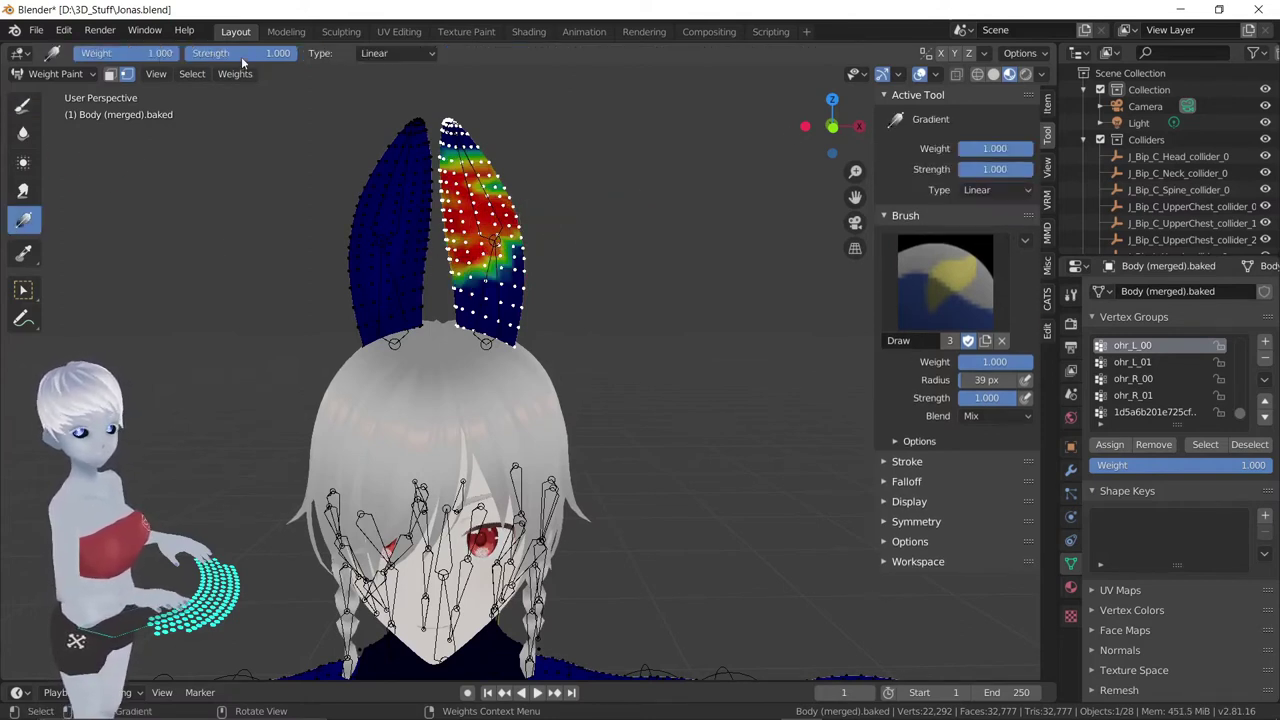
{"action": "mouse_move", "coordinate": [470, 194]}
{"action": "left_mouse_down"}
{"action": "mouse_move", "coordinate": [476, 318]}
{"action": "mouse_move", "coordinate": [497, 335]}
{"action": "left_mouse_up"}
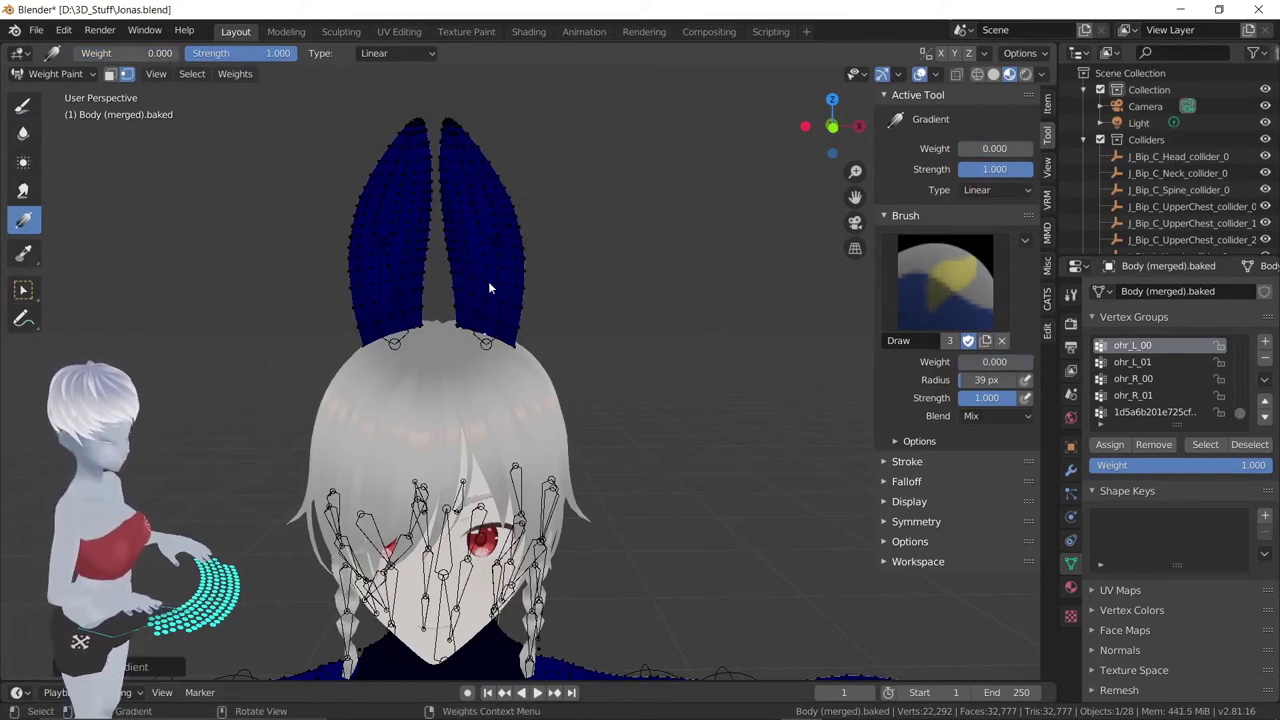
{"action": "left_click", "coordinate": [489, 288], "text": "ctrl"}
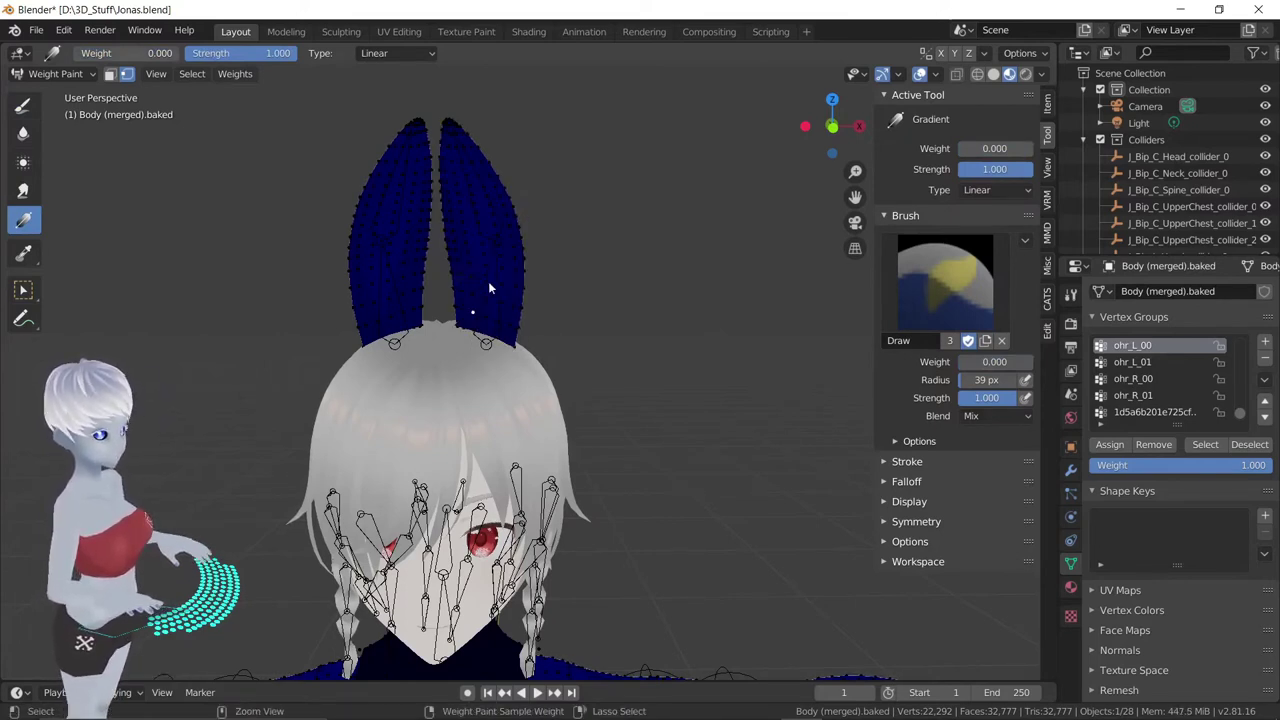
Select the whole ear and lay a 1.000-to-0.000 gradient from its lower half to the tip
{"action": "key", "text": "ctrl+l"}
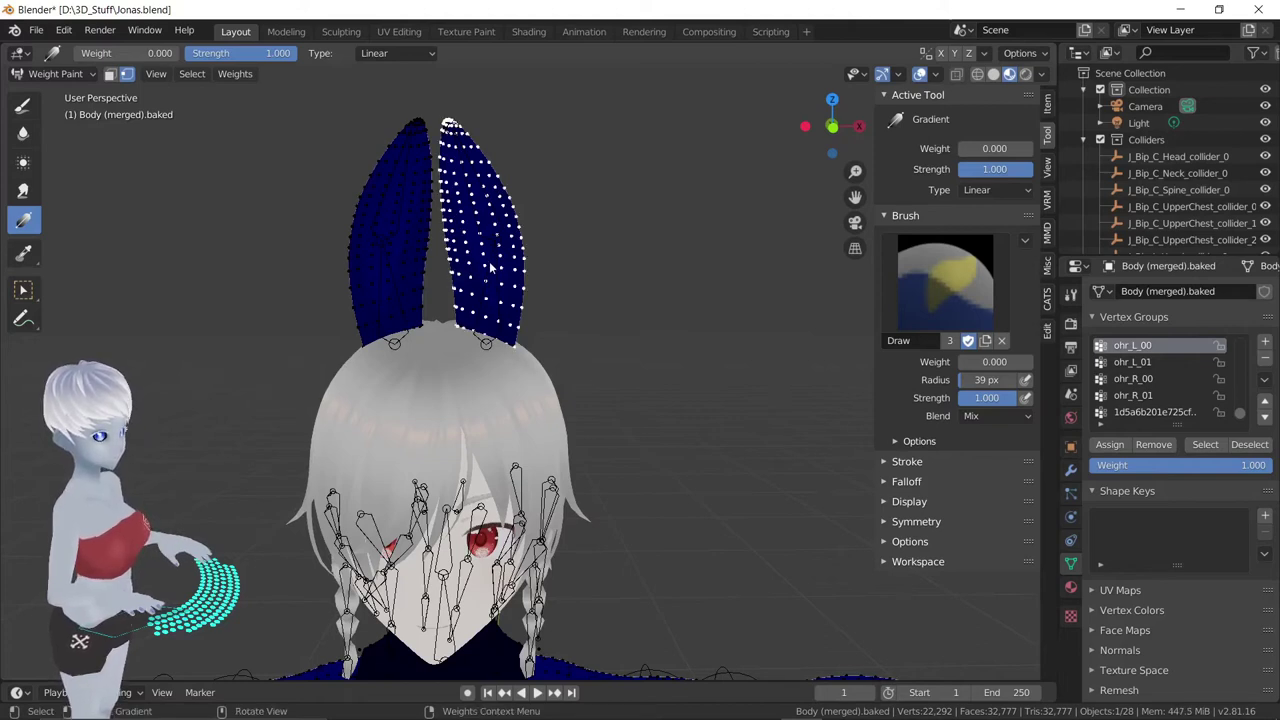
{"action": "left_click_drag", "start_coordinate": [484, 366], "coordinate": [530, 289]}
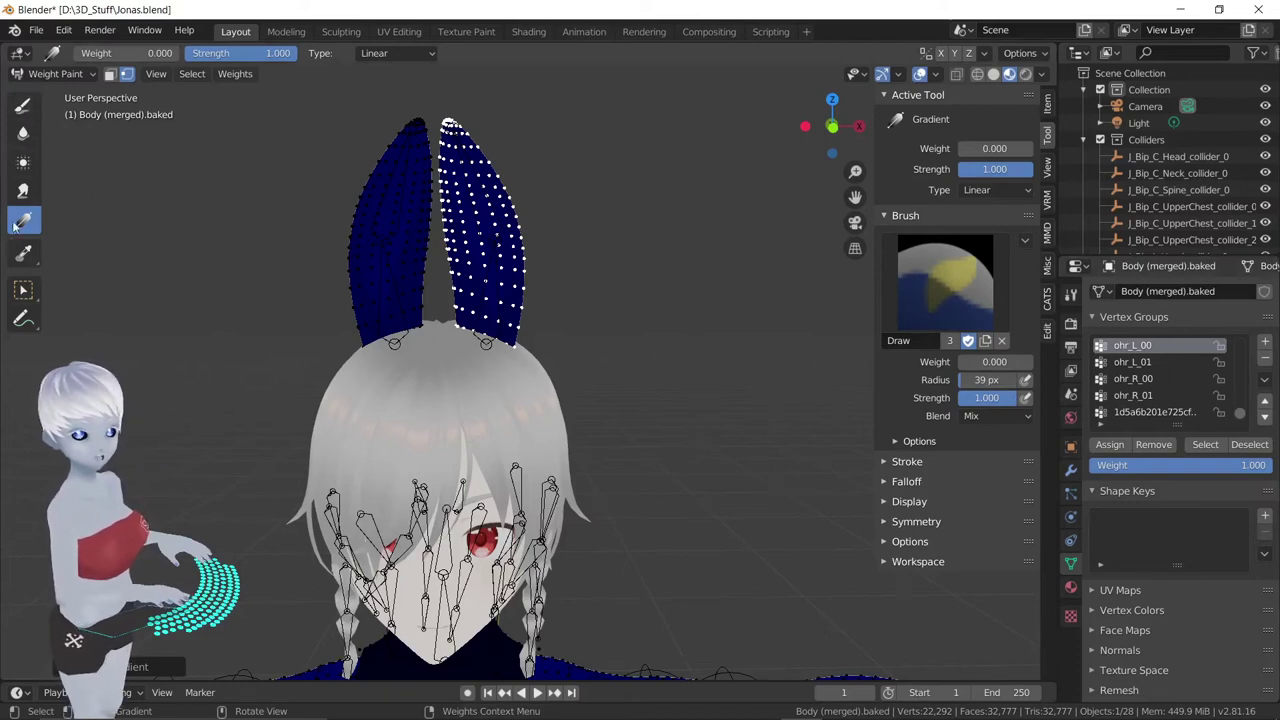
{"action": "left_click_drag", "start_coordinate": [110, 53], "coordinate": [282, 58]}
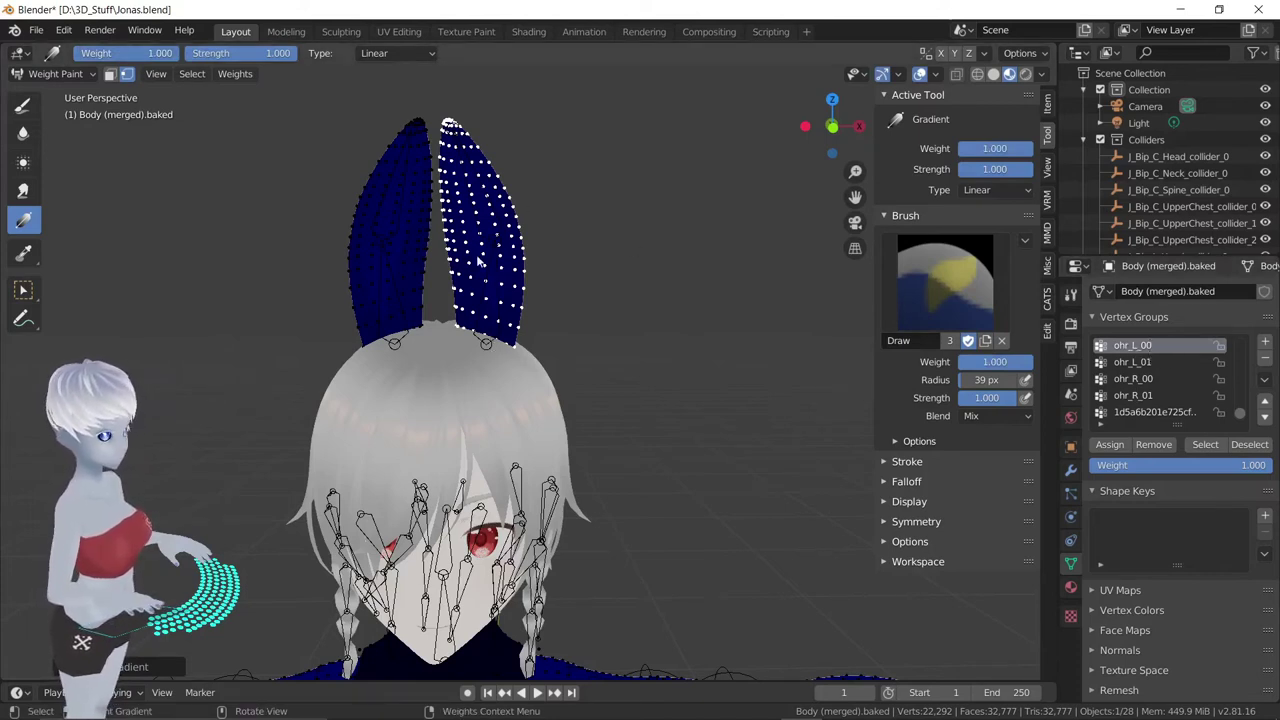
{"action": "mouse_move", "coordinate": [496, 245]}
{"action": "left_mouse_down"}
{"action": "mouse_move", "coordinate": [483, 327]}
{"action": "mouse_move", "coordinate": [452, 326]}
{"action": "left_mouse_up"}
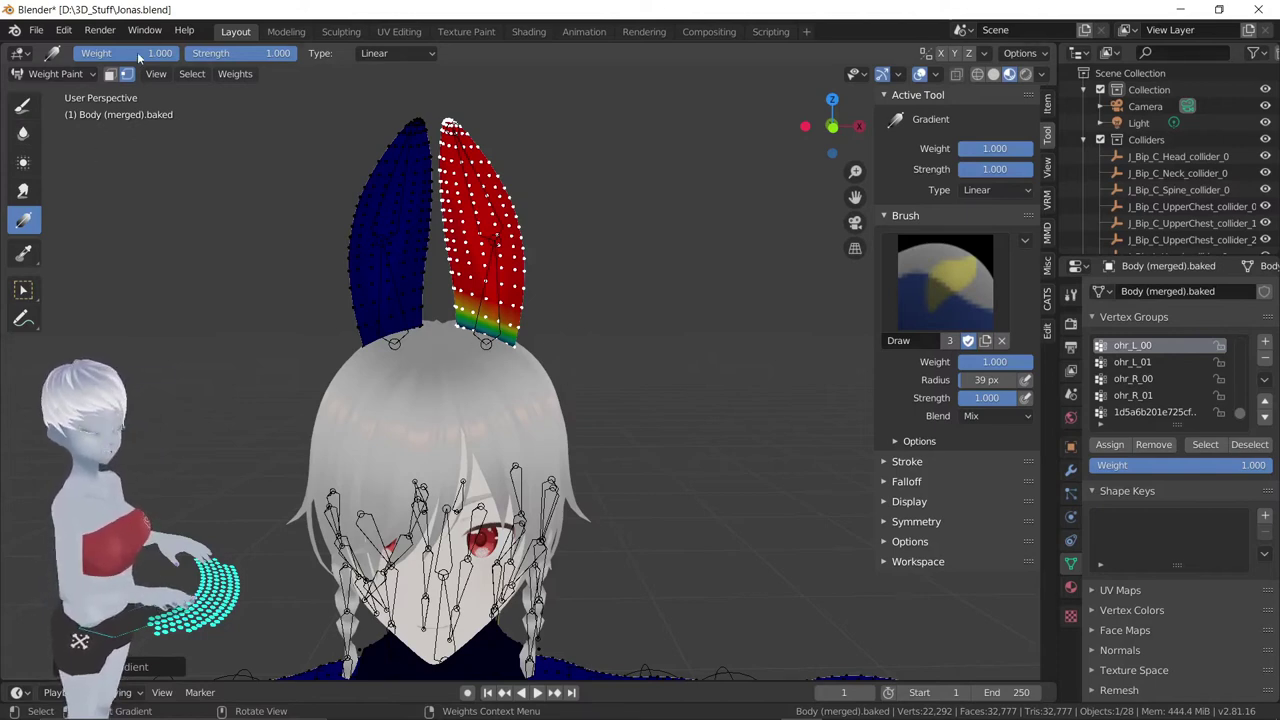
{"action": "left_click_drag", "start_coordinate": [140, 53], "coordinate": [80, 53]}
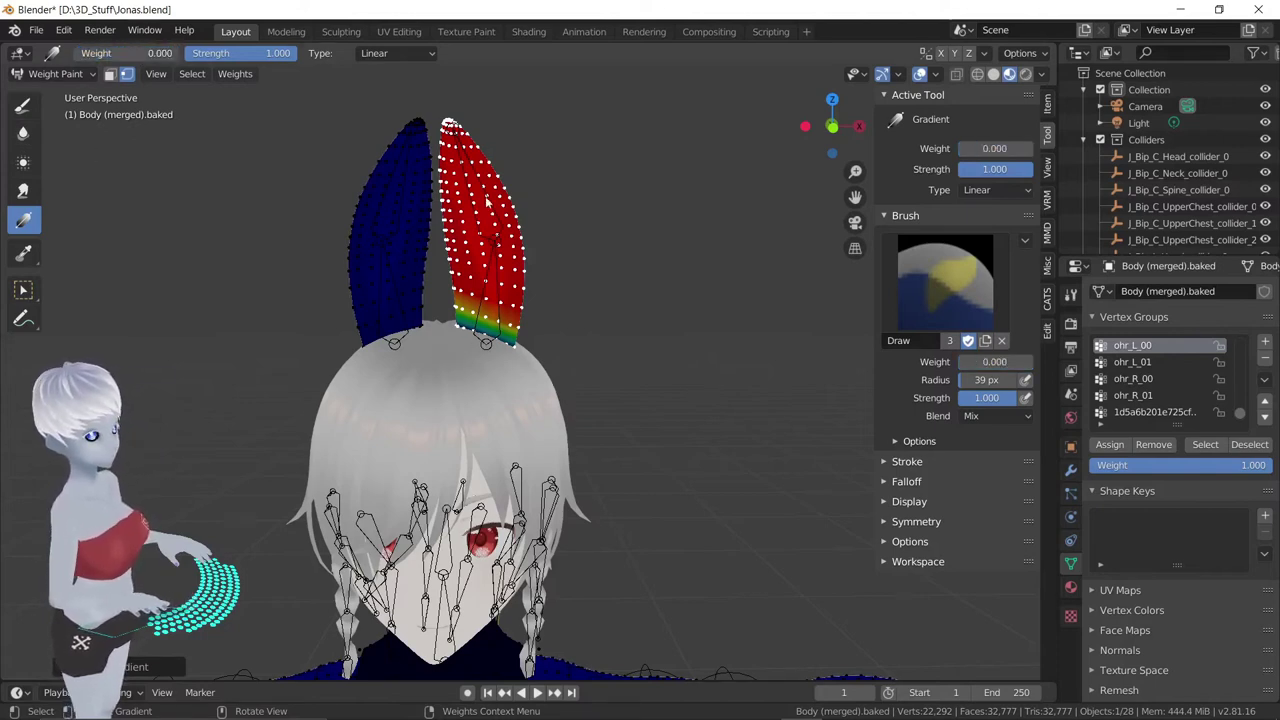
{"action": "left_click_drag", "start_coordinate": [492, 218], "coordinate": [483, 231]}
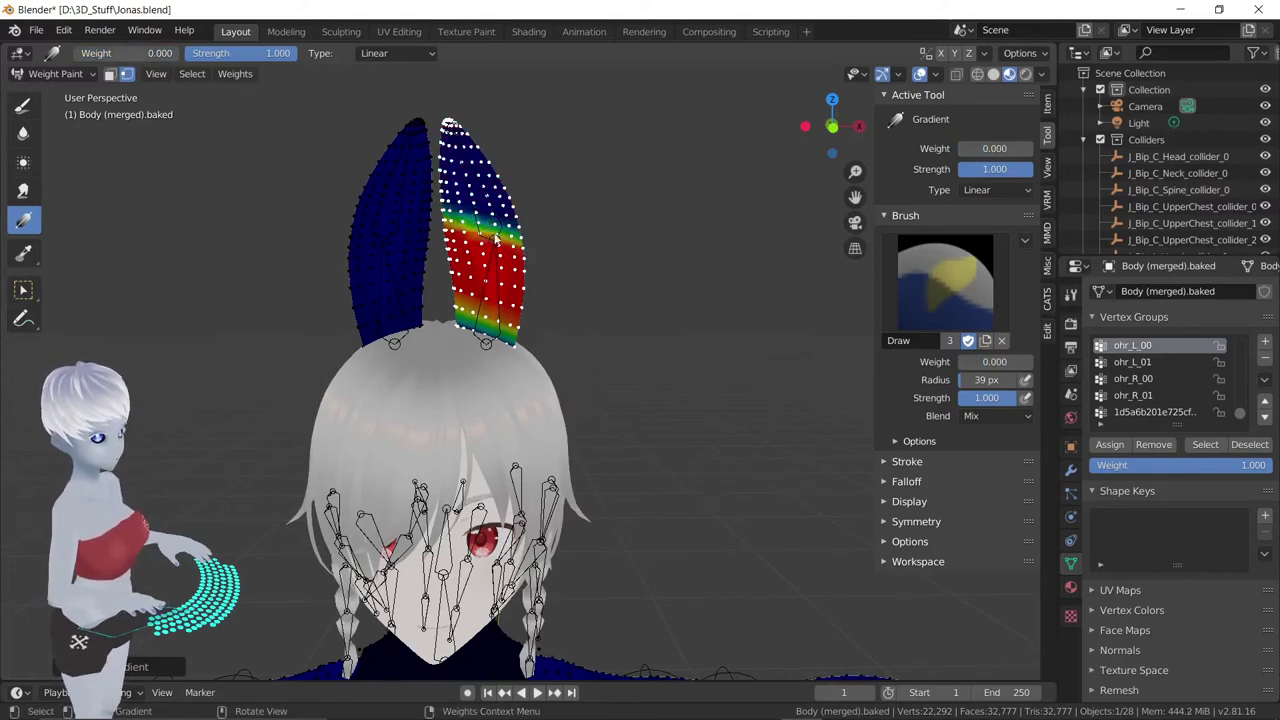
Give ohr_L_01 a weight-1 gradient that is full at the ear tip and fades toward the middle
{"action": "left_click", "coordinate": [1136, 362]}
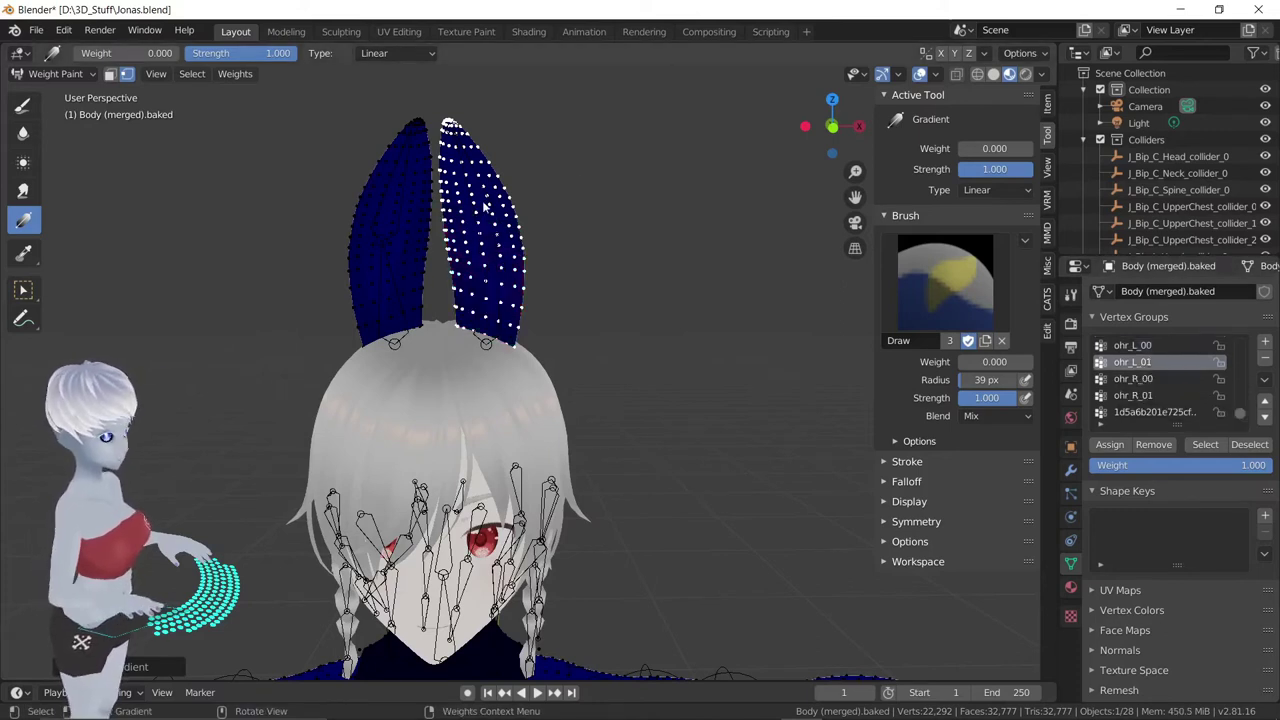
{"action": "left_click", "coordinate": [127, 53]}
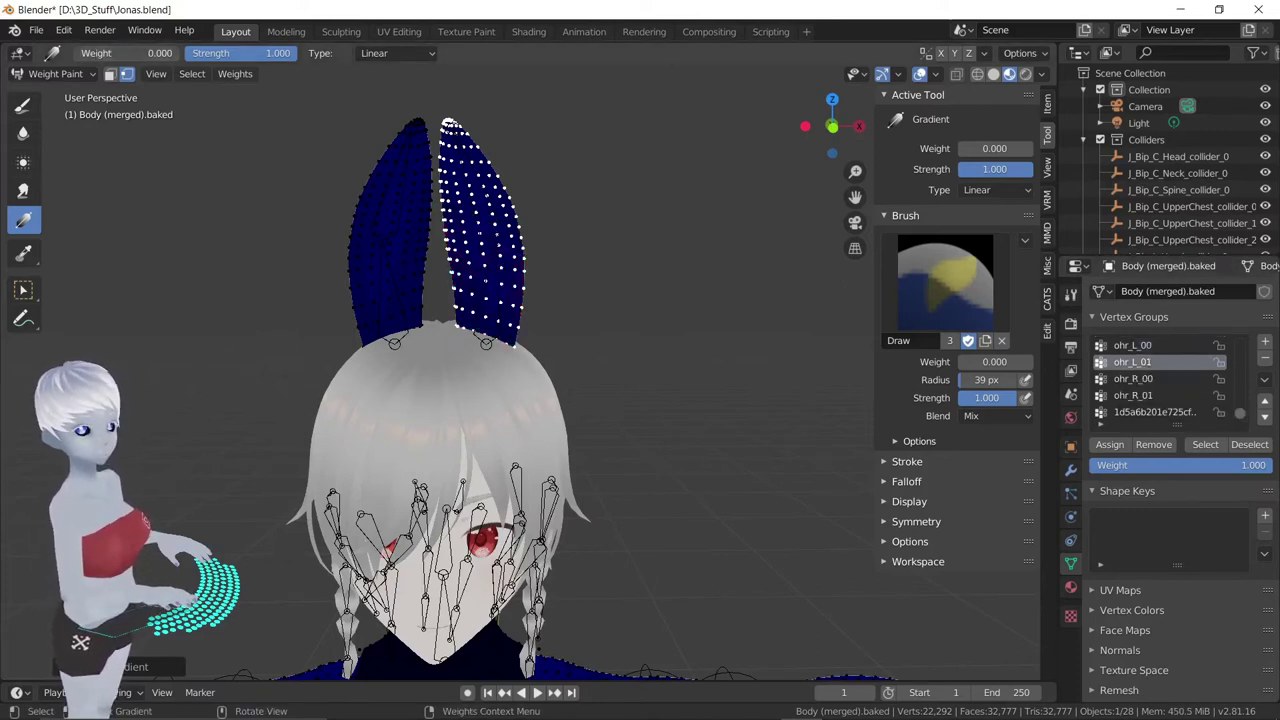
{"action": "type", "text": "1"}
{"action": "key", "text": "Return"}
{"action": "left_click_drag", "start_coordinate": [480, 218], "coordinate": [481, 245]}
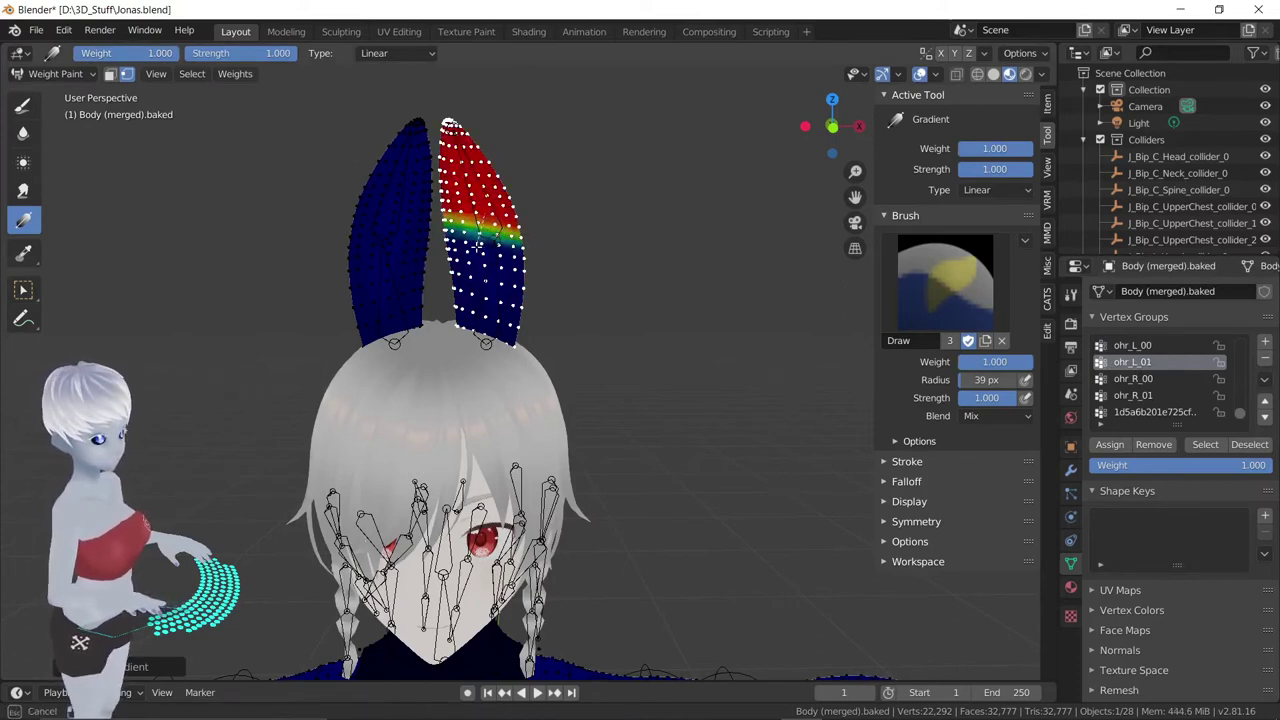
Compare the ohr_L_00 and ohr_L_01 weights, then make ohr_R_00 the active group
{"action": "left_click", "coordinate": [1125, 346]}
{"action": "left_click", "coordinate": [1127, 364]}
{"action": "left_click", "coordinate": [1125, 348]}
{"action": "left_click", "coordinate": [1125, 364]}
{"action": "left_click", "coordinate": [1126, 346]}
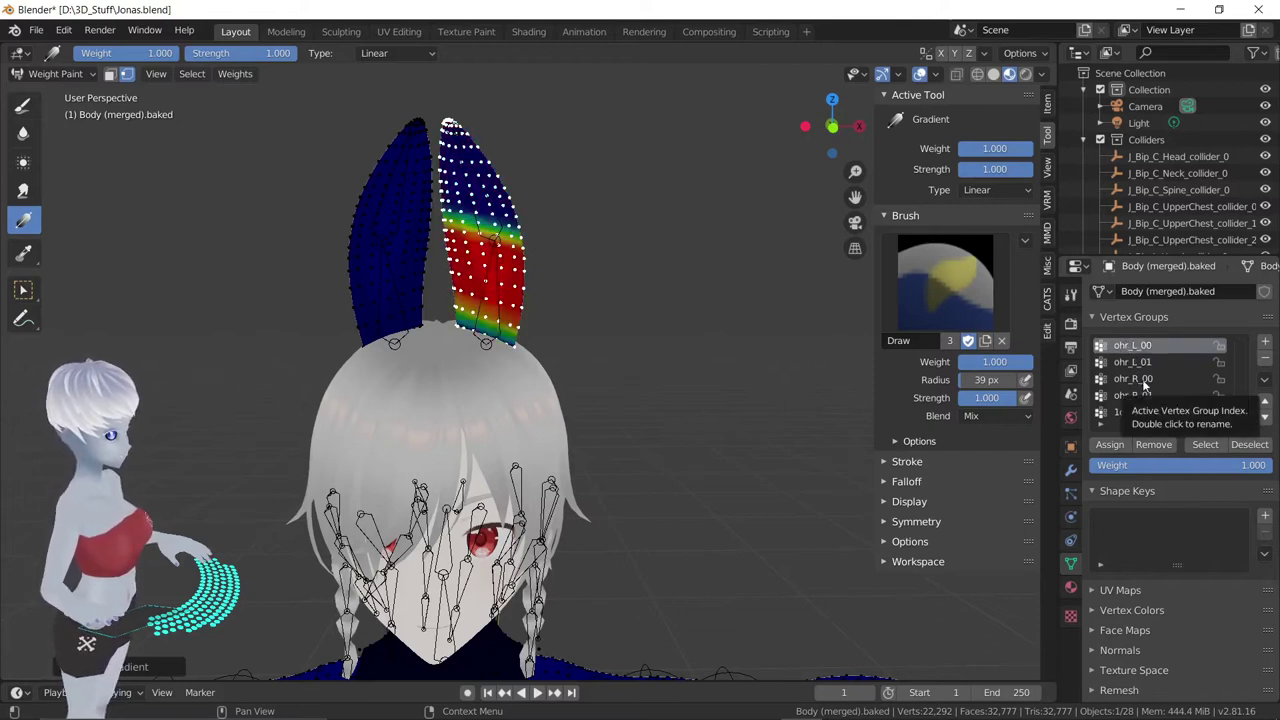
{"action": "left_click", "coordinate": [1140, 380]}
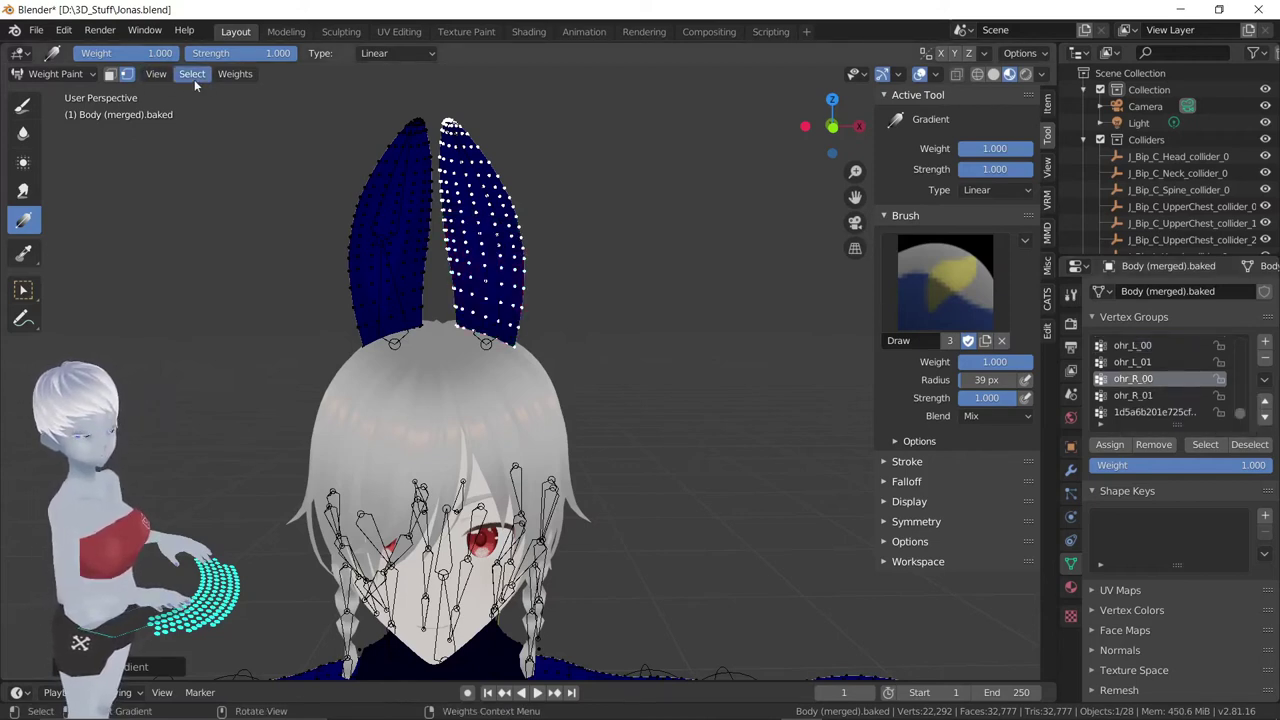
In Edit Mode select the entire left ear with L, check it, and go back toward Weight Paint
{"action": "left_click", "coordinate": [74, 76]}
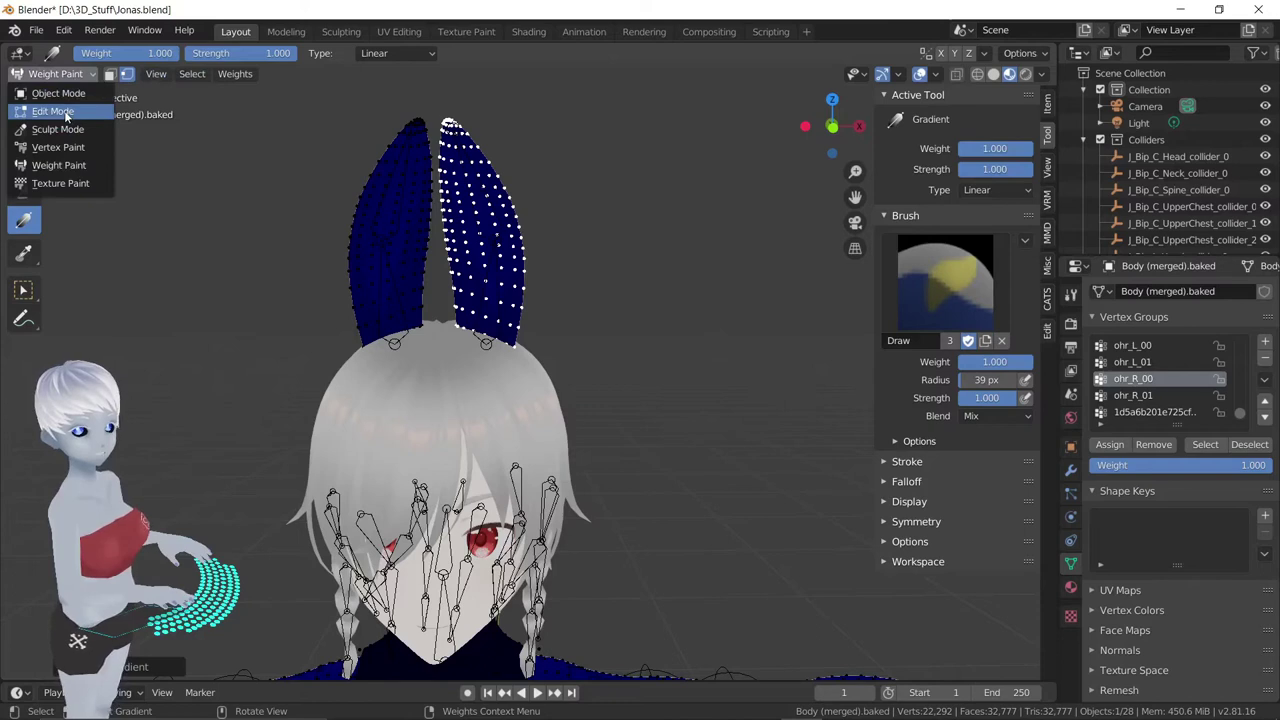
{"action": "left_click", "coordinate": [66, 112]}
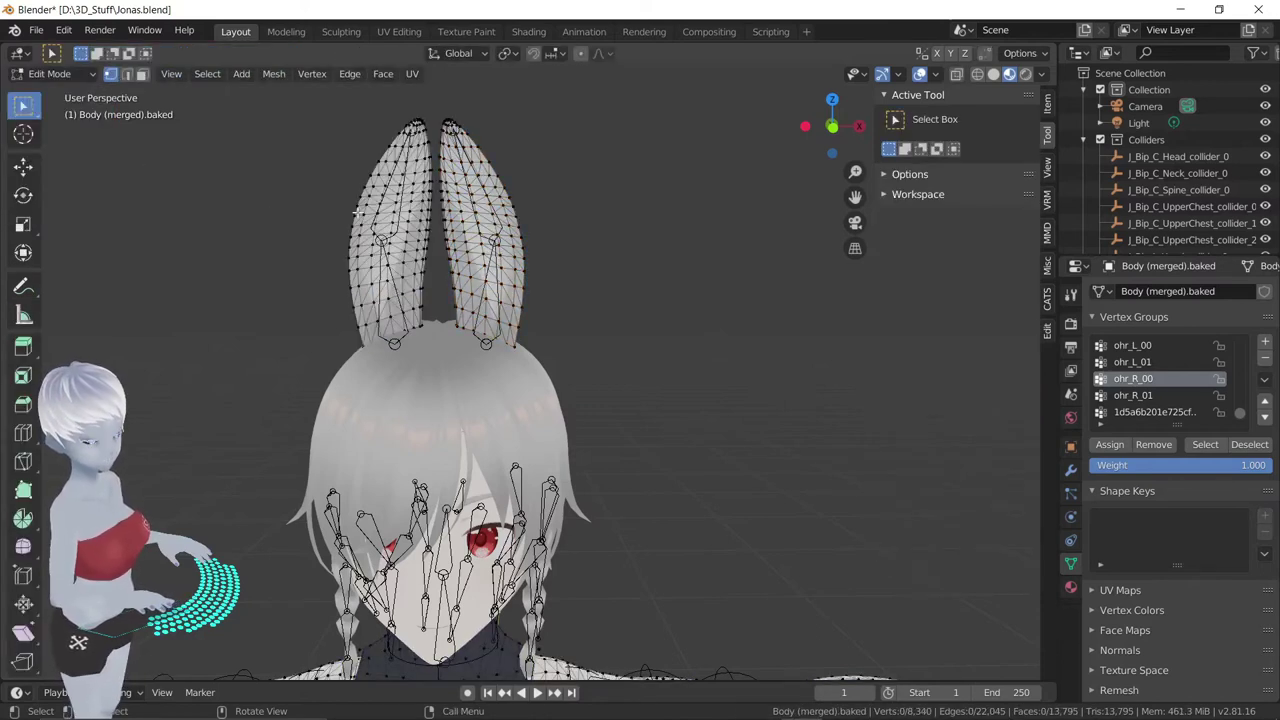
{"action": "key", "text": "l"}
{"action": "middle_click_drag", "start_coordinate": [365, 210], "coordinate": [590, 214]}
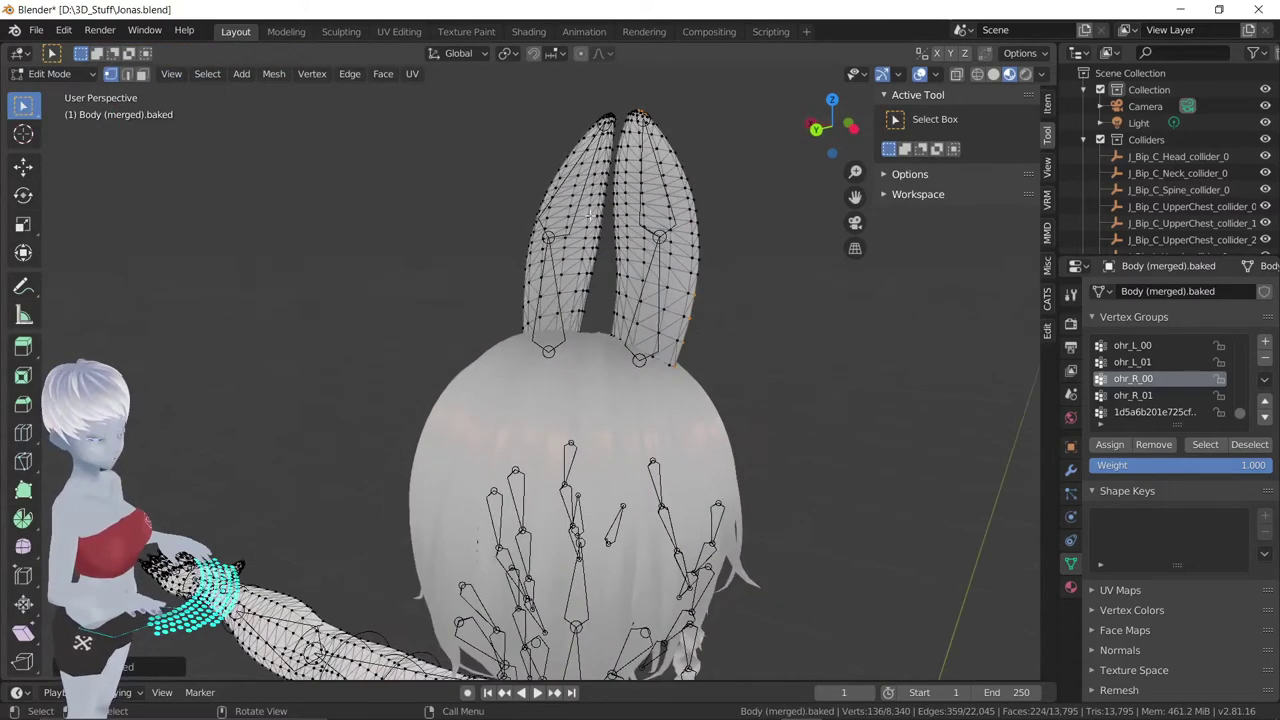
{"action": "middle_click_drag", "start_coordinate": [668, 224], "coordinate": [470, 230]}
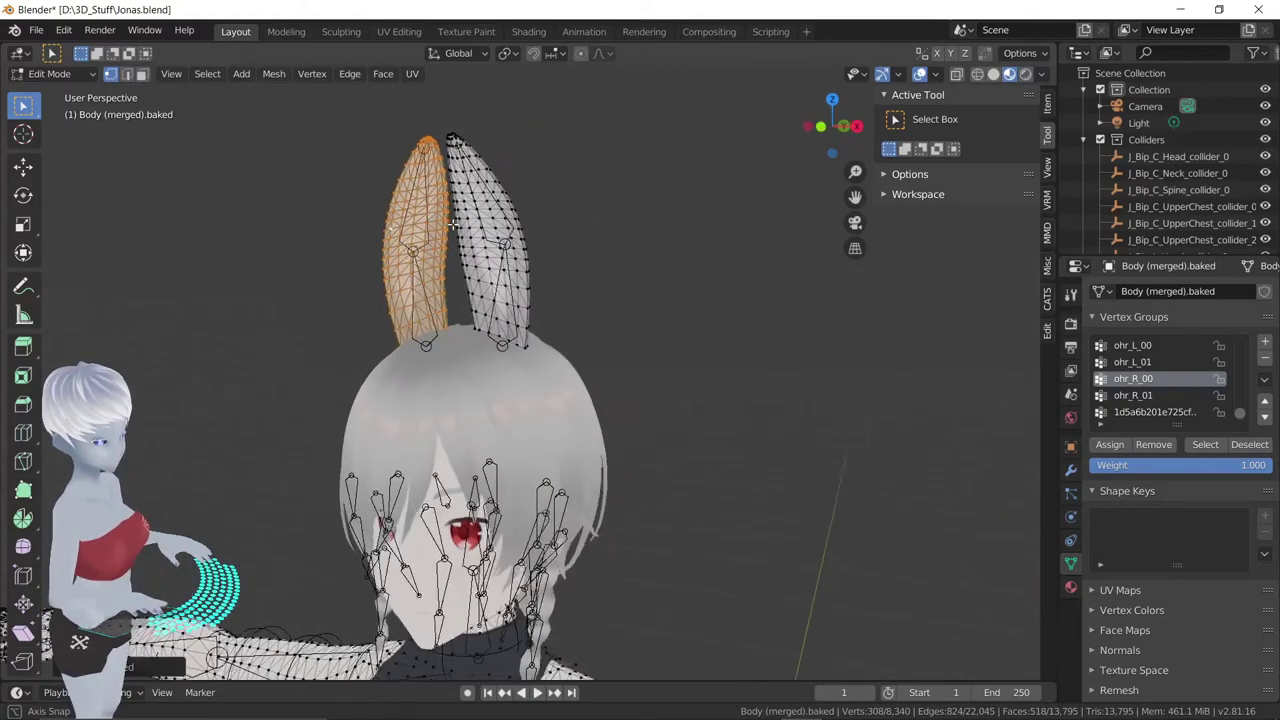
{"action": "middle_click_drag", "start_coordinate": [338, 240], "coordinate": [352, 236]}
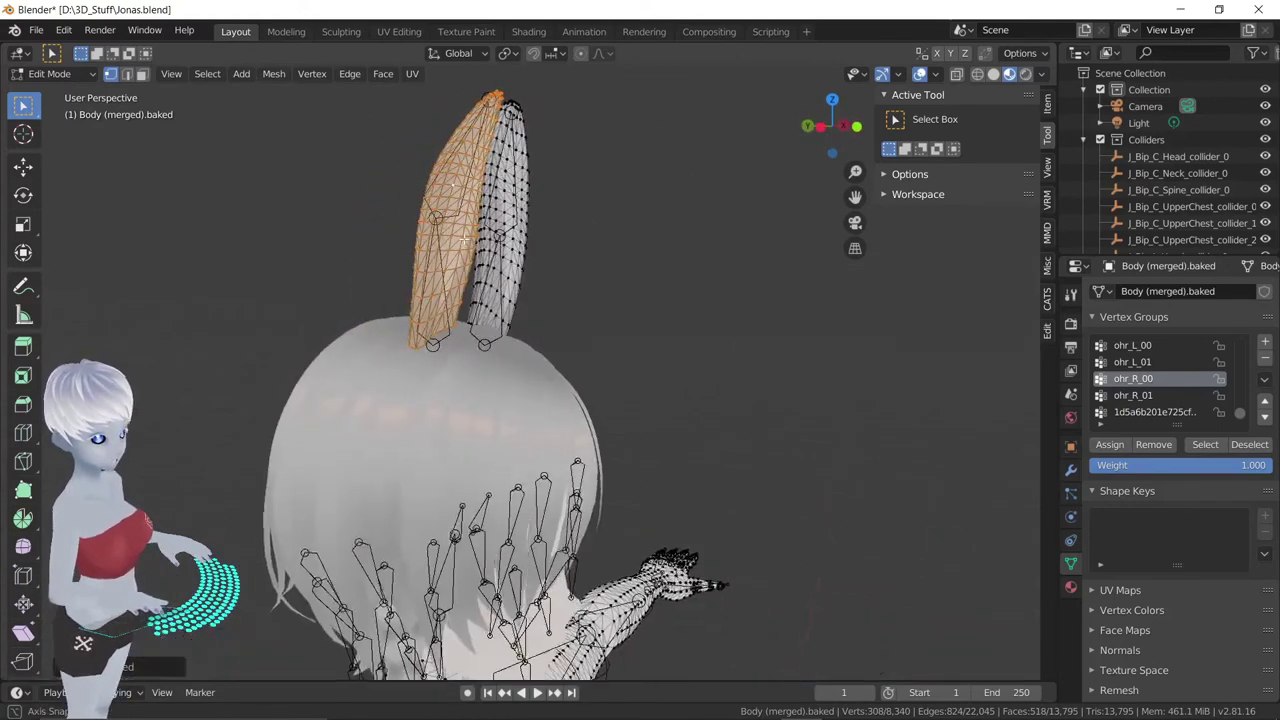
{"action": "left_click", "coordinate": [52, 73]}
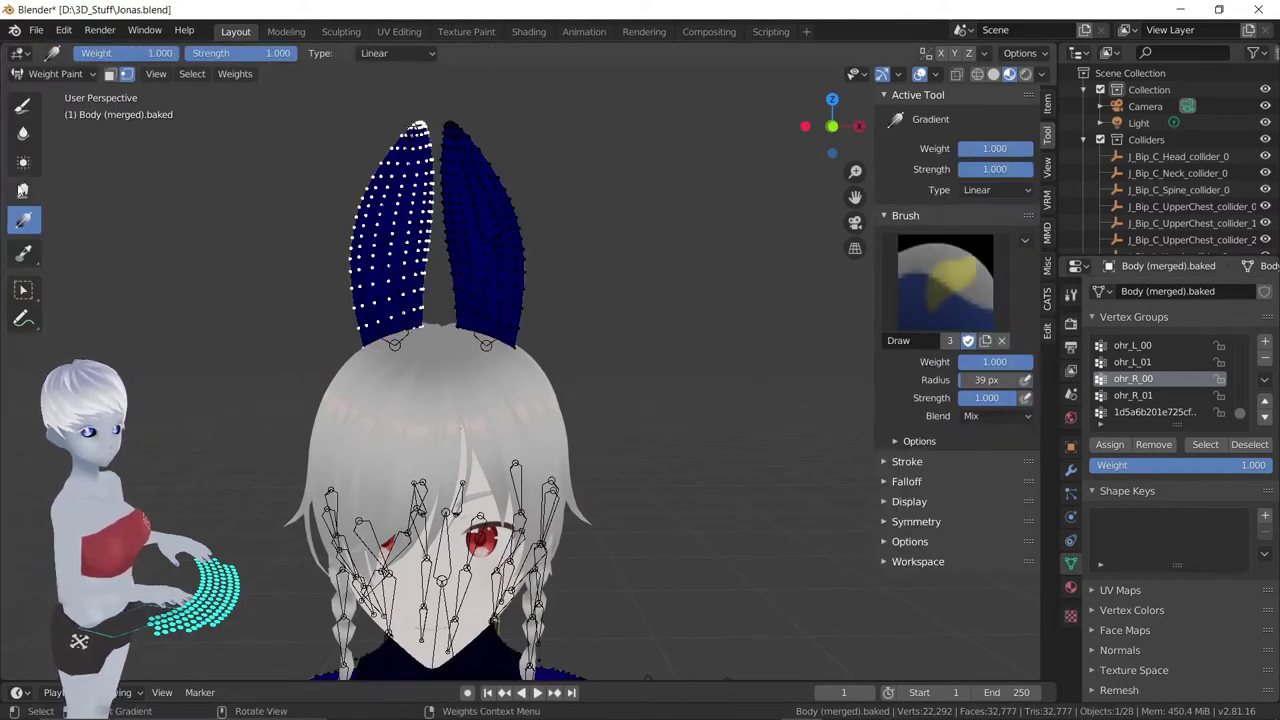
Gradient ohr_R_00 on the left ear, full at the base and fading to zero at the tip
{"action": "left_click_drag", "start_coordinate": [385, 274], "coordinate": [395, 343]}
{"action": "key", "text": "shift+x"}
{"action": "mouse_move", "coordinate": [404, 163]}
{"action": "left_mouse_down"}
{"action": "mouse_move", "coordinate": [388, 245]}
{"action": "mouse_move", "coordinate": [398, 255]}
{"action": "left_mouse_up"}
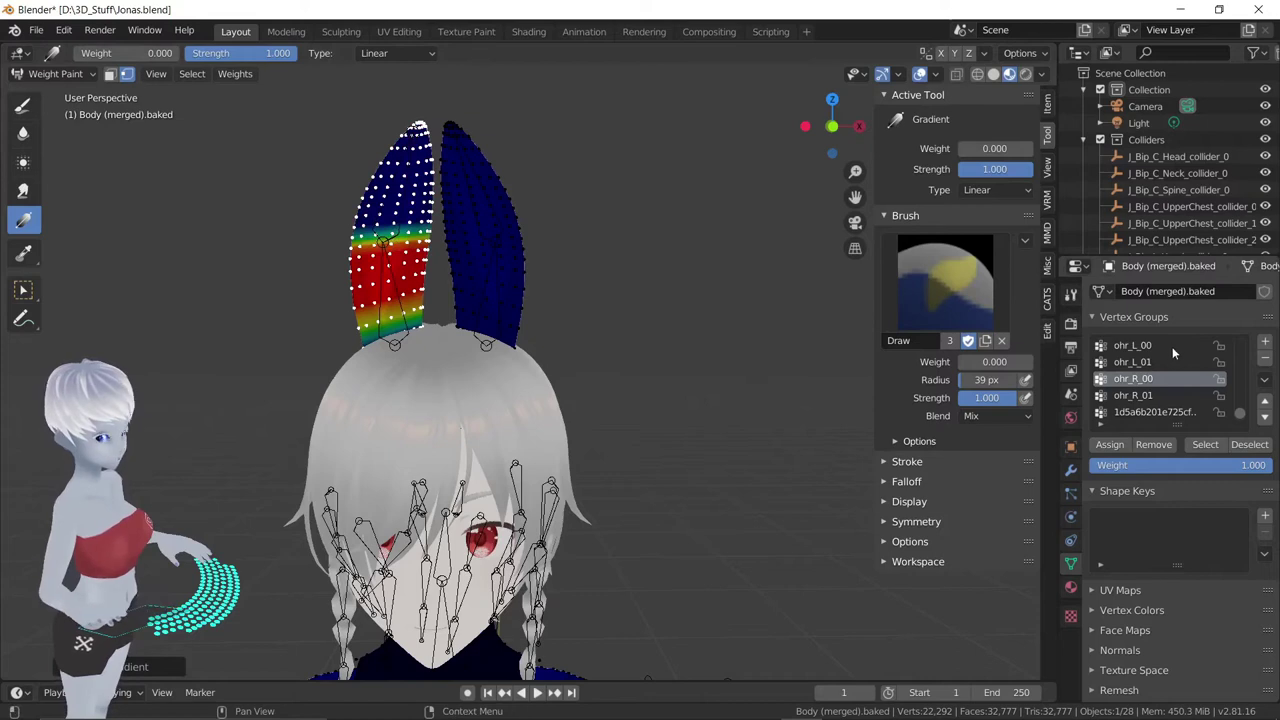
Switch to ohr_R_01, set weight 1.000, and lay a gradient along the ear
{"action": "left_click", "coordinate": [1139, 395]}
{"action": "left_click_drag", "start_coordinate": [84, 57], "coordinate": [180, 57]}
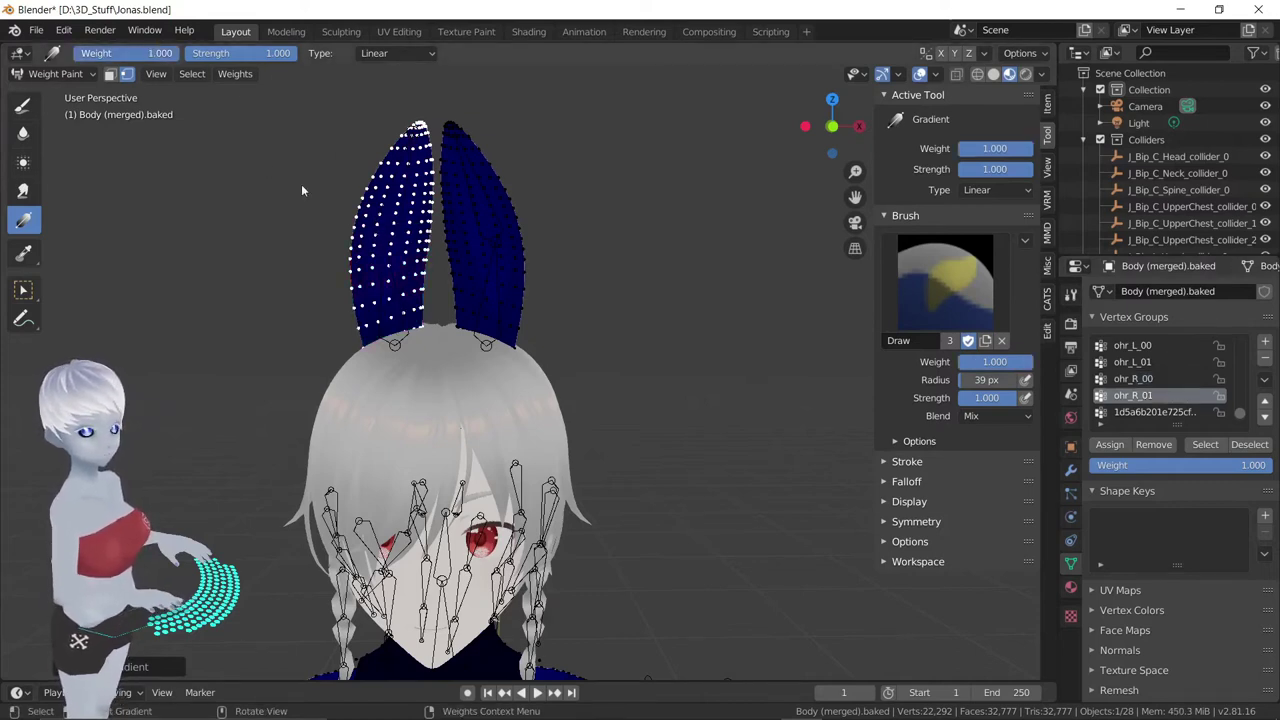
{"action": "mouse_move", "coordinate": [390, 231]}
{"action": "left_mouse_down"}
{"action": "mouse_move", "coordinate": [383, 242]}
{"action": "mouse_move", "coordinate": [405, 253]}
{"action": "left_mouse_up"}
Compare the ear vertex groups' weights, ending on ohr_R_01
{"action": "left_click", "coordinate": [1154, 381]}
{"action": "left_click", "coordinate": [1156, 396]}
{"action": "left_click", "coordinate": [1160, 412]}
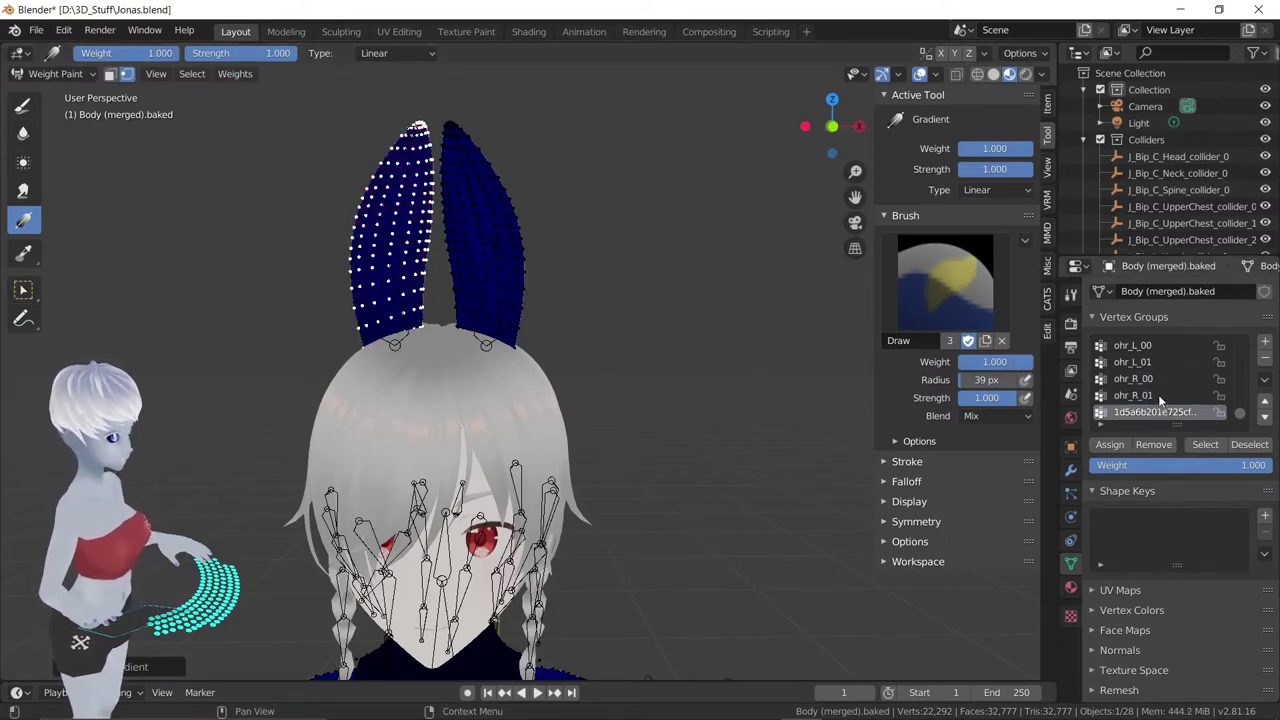
{"action": "left_click", "coordinate": [1158, 396]}
{"action": "left_click", "coordinate": [1152, 381]}
{"action": "mouse_move", "coordinate": [489, 195]}
{"action": "middle_mouse_down"}
{"action": "mouse_move", "coordinate": [608, 256]}
{"action": "mouse_move", "coordinate": [482, 242]}
{"action": "mouse_move", "coordinate": [523, 238]}
{"action": "mouse_move", "coordinate": [375, 247]}
{"action": "mouse_move", "coordinate": [400, 272]}
{"action": "middle_mouse_up"}
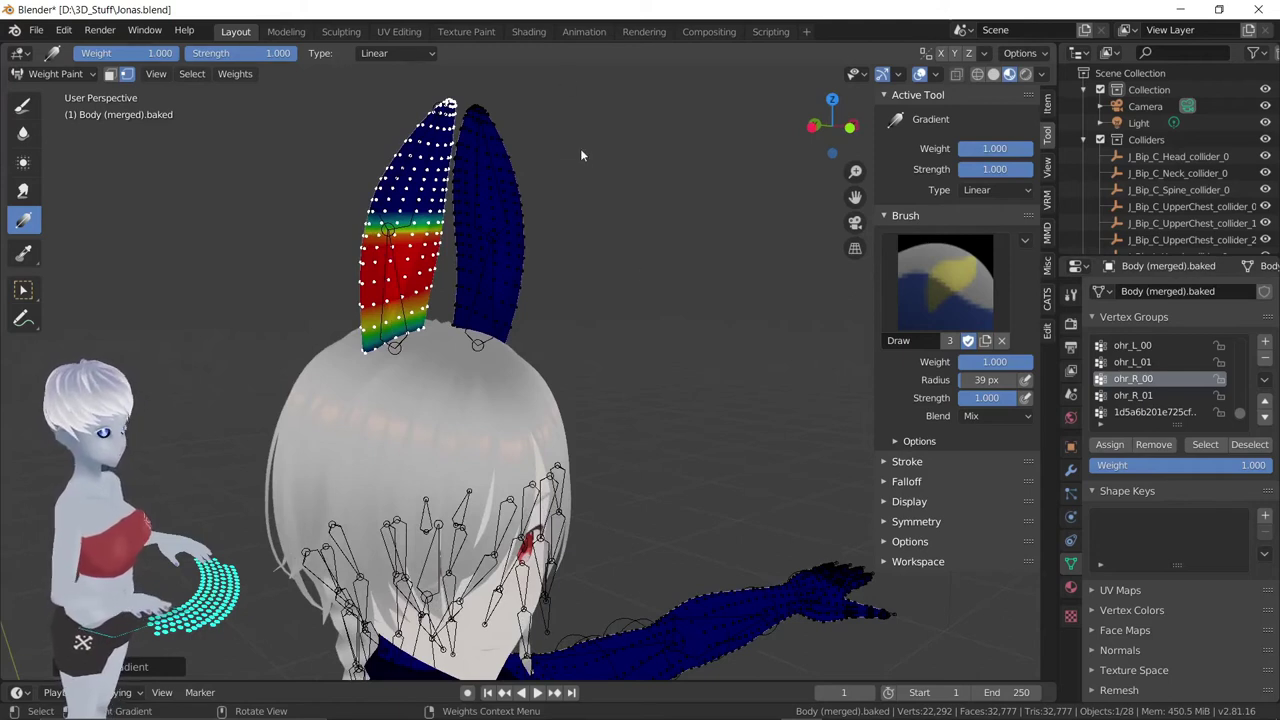
{"action": "left_click", "coordinate": [1140, 396]}
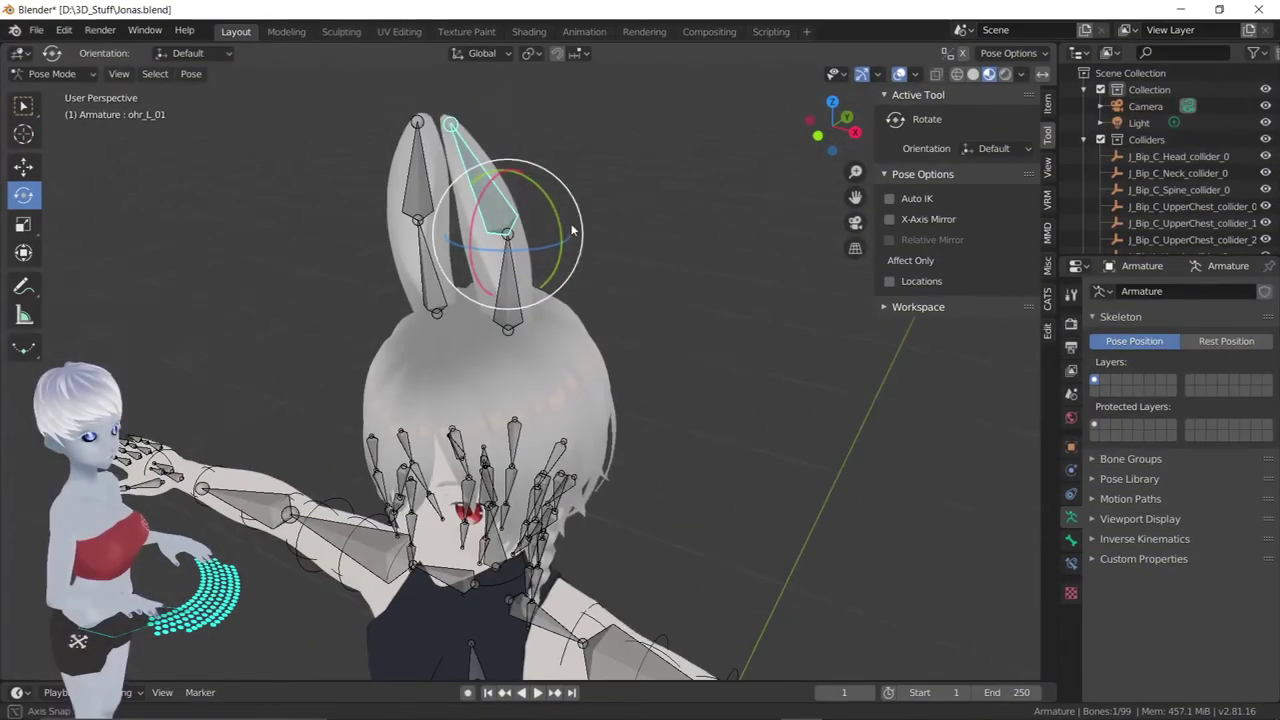
Tilt the ohr_L_00 and ohr_R_00 ear bones in Pose Mode to test bending, undoing each
{"action": "middle_click_drag", "start_coordinate": [572, 230], "coordinate": [600, 152]}
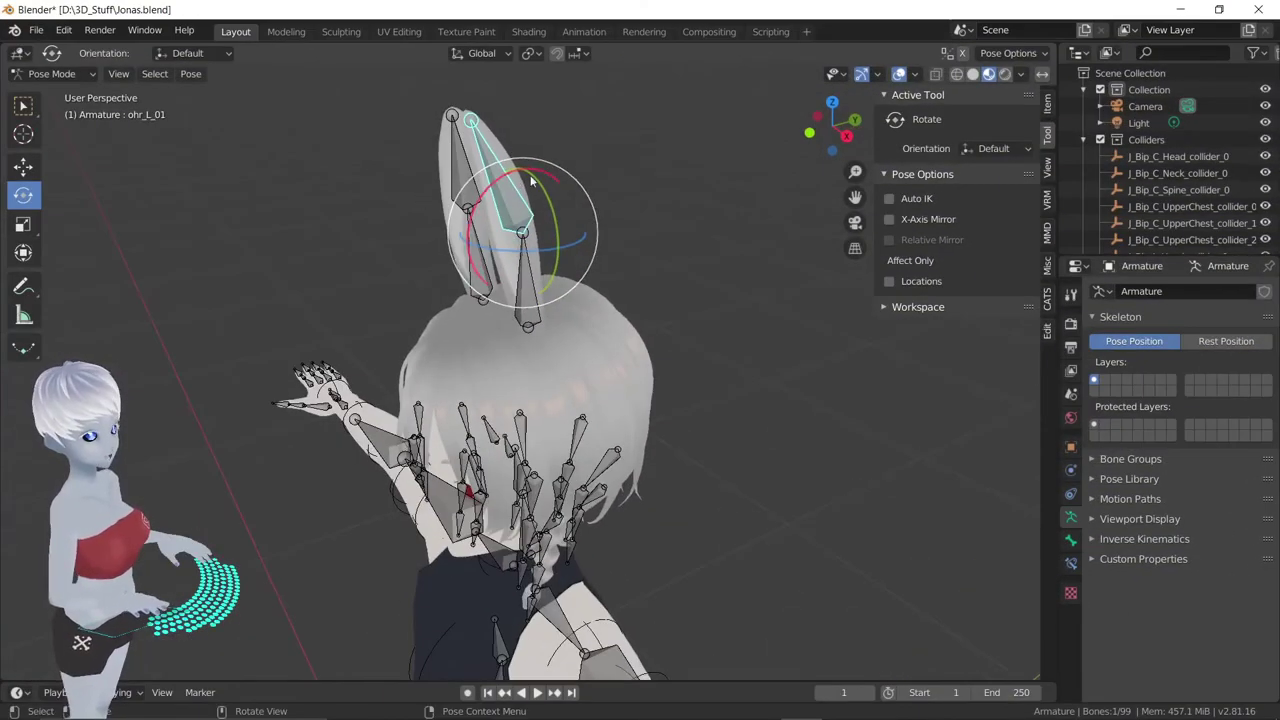
{"action": "left_click_drag", "start_coordinate": [490, 186], "coordinate": [457, 236]}
{"action": "mouse_move", "coordinate": [457, 236]}
{"action": "middle_mouse_down"}
{"action": "mouse_move", "coordinate": [640, 295]}
{"action": "mouse_move", "coordinate": [533, 313]}
{"action": "middle_mouse_up"}
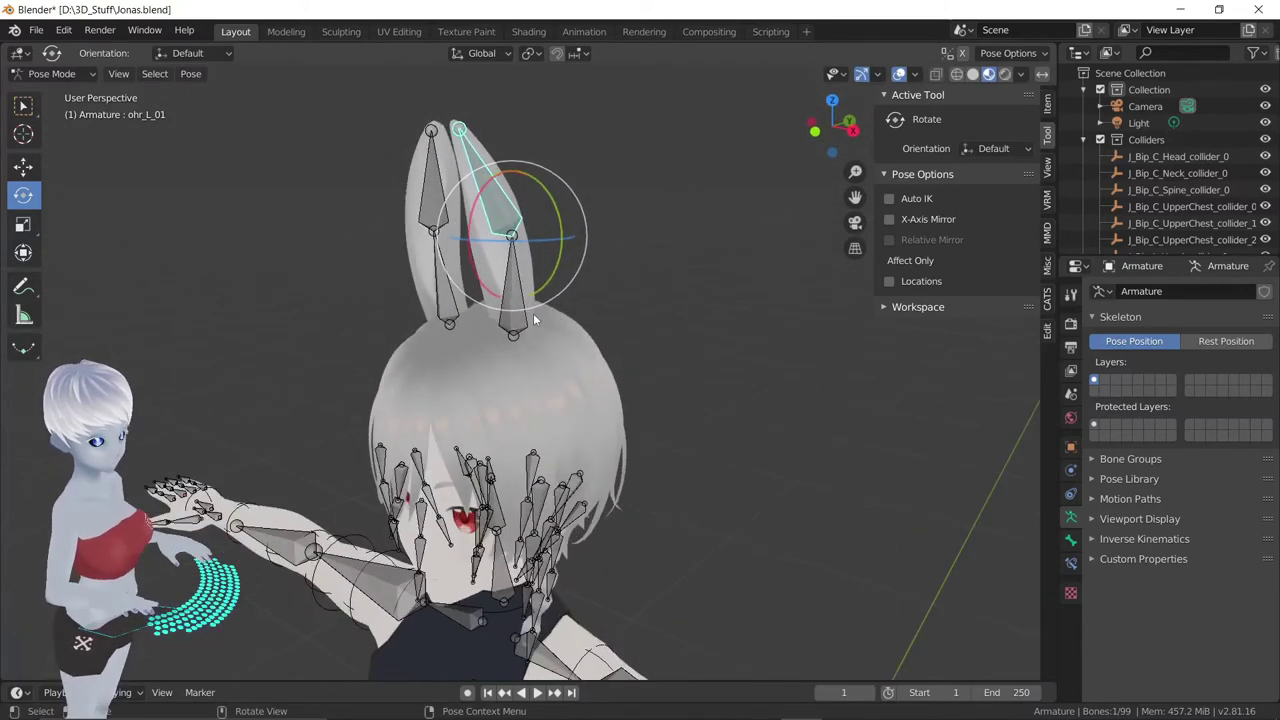
{"action": "left_click", "coordinate": [547, 287]}
{"action": "left_click", "coordinate": [518, 297]}
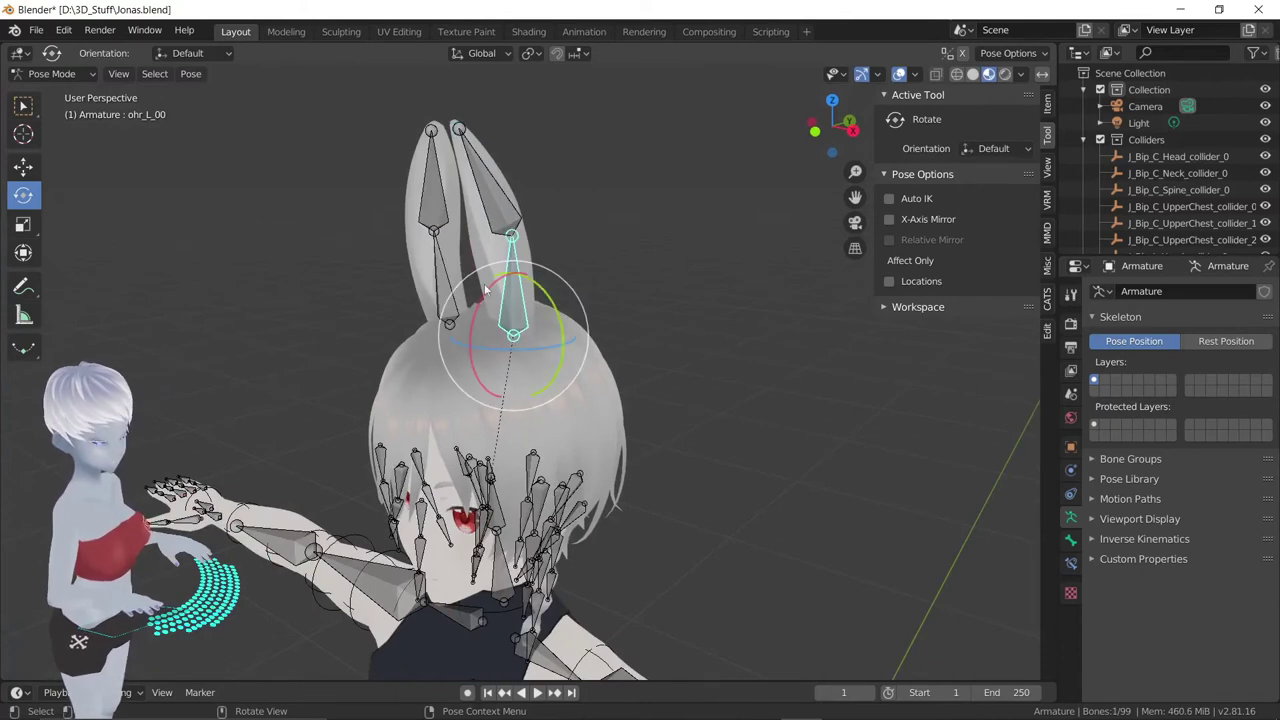
{"action": "left_click_drag", "start_coordinate": [515, 278], "coordinate": [518, 255]}
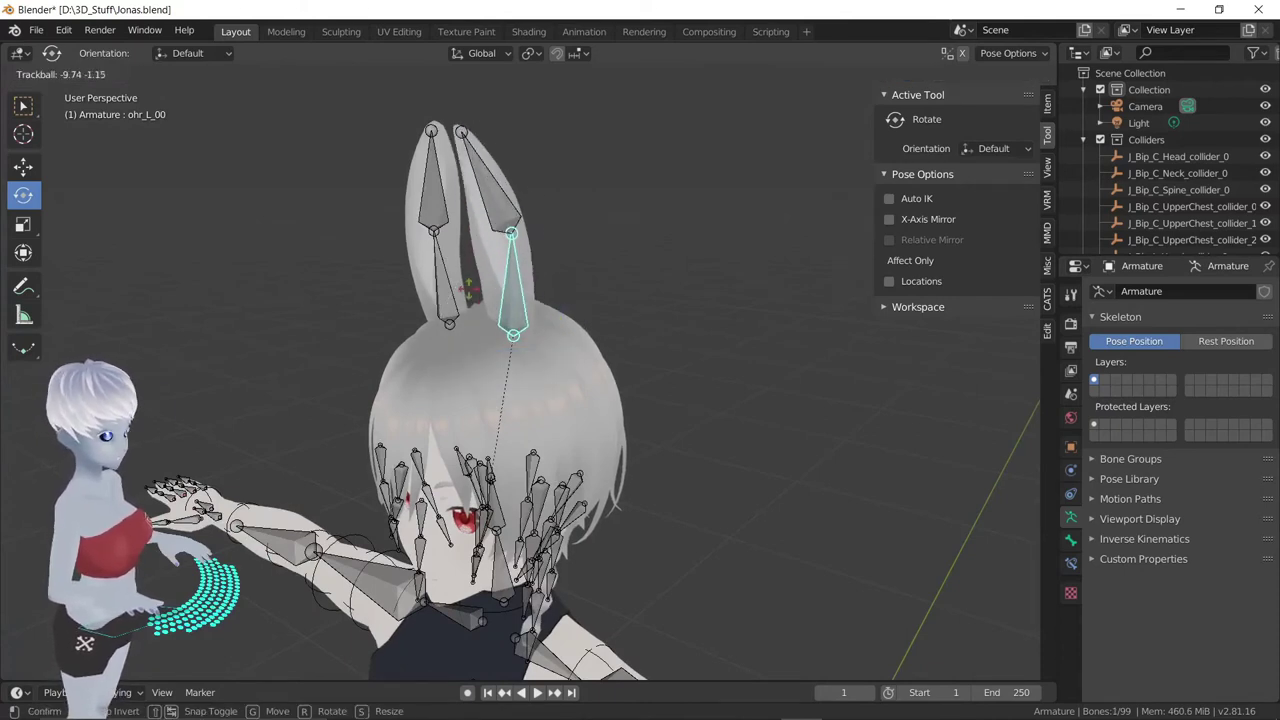
{"action": "left_click", "coordinate": [537, 237]}
{"action": "left_click_drag", "start_coordinate": [535, 285], "coordinate": [565, 305]}
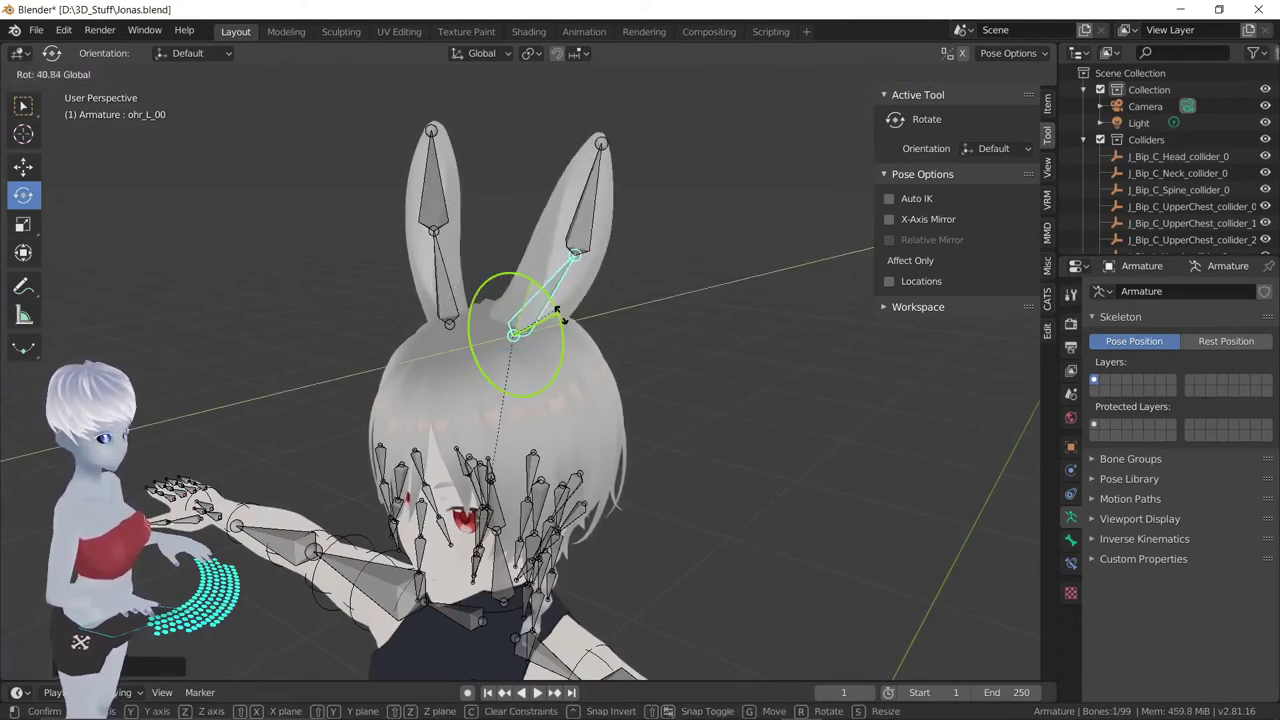
{"action": "key", "text": "ctrl+z"}
{"action": "key", "text": "ctrl+z"}
{"action": "middle_click_drag", "start_coordinate": [565, 305], "coordinate": [400, 300]}
{"action": "left_click", "coordinate": [388, 297]}
{"action": "mouse_move", "coordinate": [368, 300]}
{"action": "left_mouse_down"}
{"action": "mouse_move", "coordinate": [283, 355]}
{"action": "mouse_move", "coordinate": [282, 378]}
{"action": "left_mouse_up"}
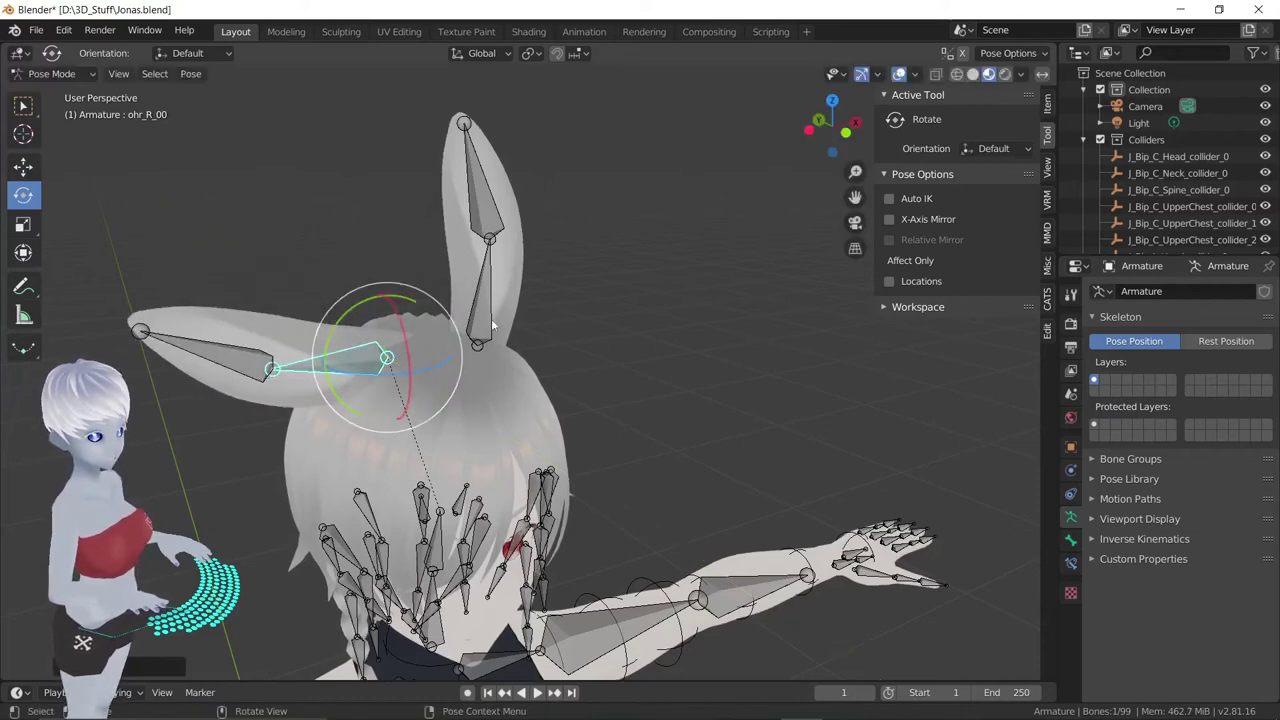
{"action": "key", "text": "ctrl+z"}
Rotate the J_Bip_C_Head bone to confirm the ears follow the head
{"action": "mouse_move", "coordinate": [348, 320]}
{"action": "middle_mouse_down"}
{"action": "mouse_move", "coordinate": [541, 363]}
{"action": "mouse_move", "coordinate": [574, 337]}
{"action": "middle_mouse_up"}
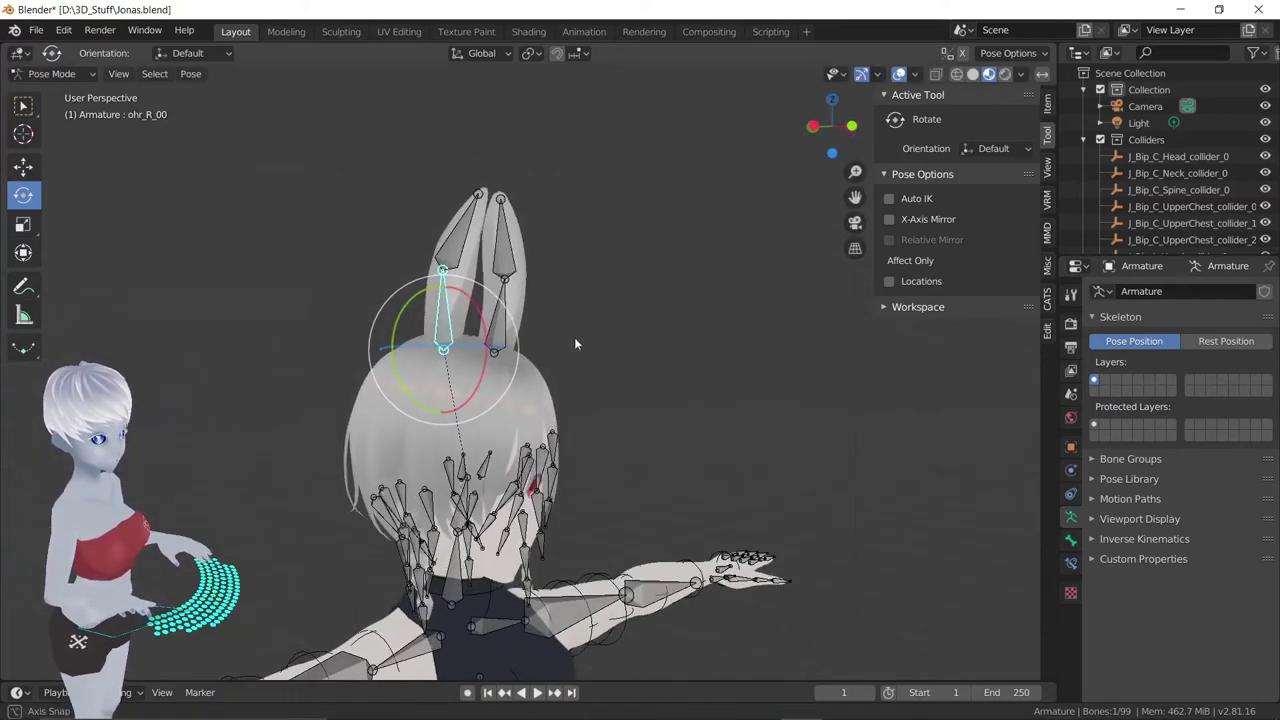
{"action": "left_click", "coordinate": [457, 527]}
{"action": "mouse_move", "coordinate": [480, 480]}
{"action": "left_mouse_down"}
{"action": "mouse_move", "coordinate": [479, 436]}
{"action": "mouse_move", "coordinate": [572, 424]}
{"action": "left_mouse_up"}
{"action": "scroll", "coordinate": [572, 424], "scroll_direction": "down", "scroll_amount": 3}
{"action": "mouse_move", "coordinate": [573, 423]}
{"action": "middle_mouse_down"}
{"action": "mouse_move", "coordinate": [674, 497]}
{"action": "mouse_move", "coordinate": [590, 532]}
{"action": "middle_mouse_up"}
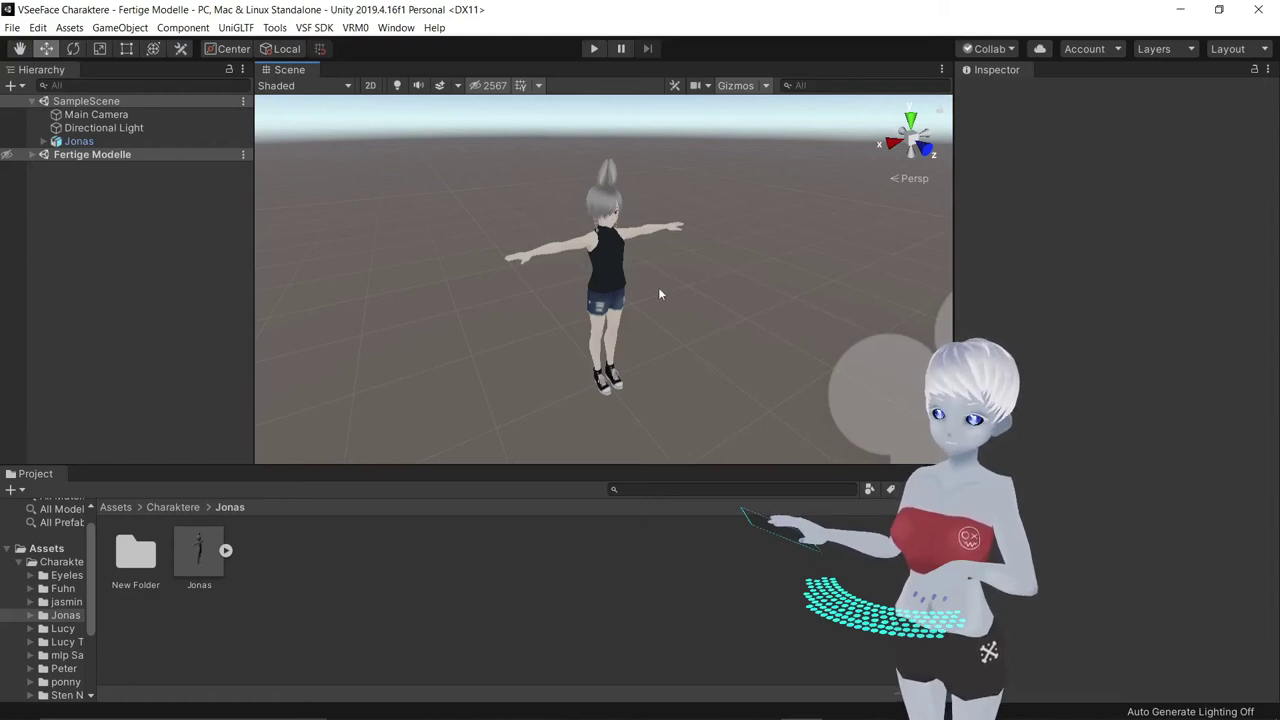
Select Jonas and run VRM0 > Export UniVRM-0.66.0 into the Jonas assets folder
{"action": "left_click", "coordinate": [611, 253]}
{"action": "left_click", "coordinate": [205, 552]}
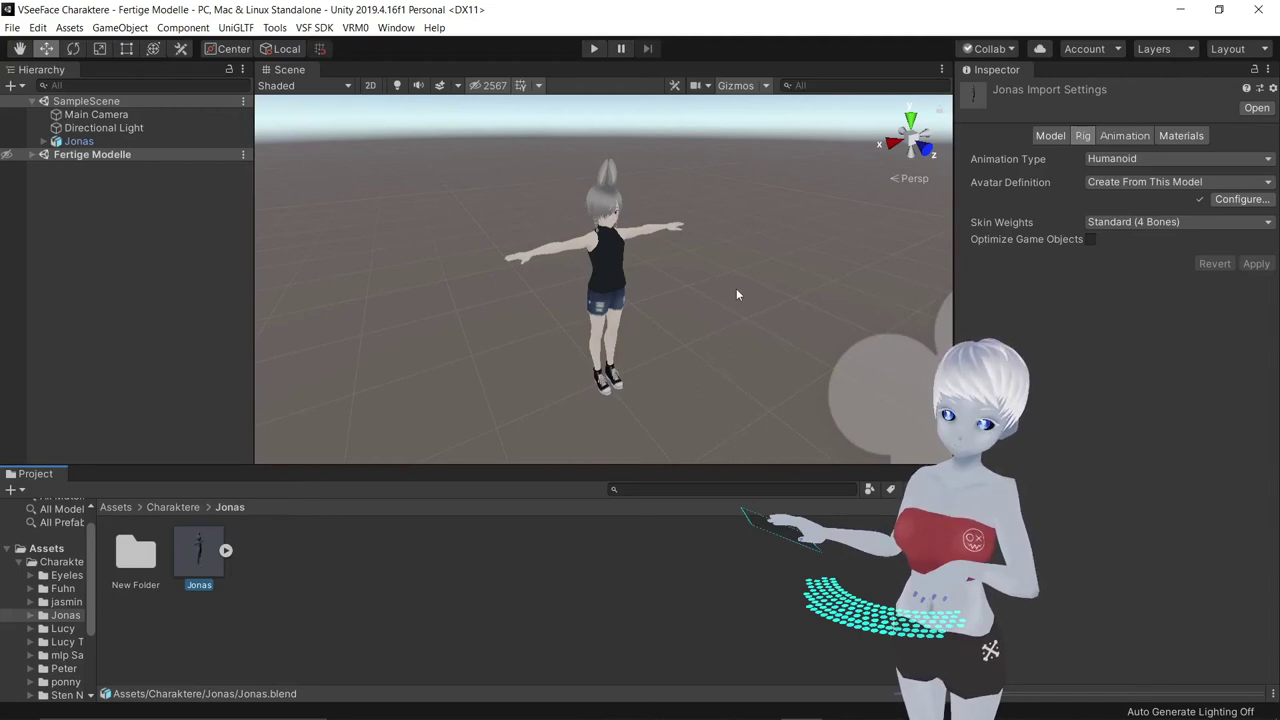
{"action": "left_click", "coordinate": [614, 269]}
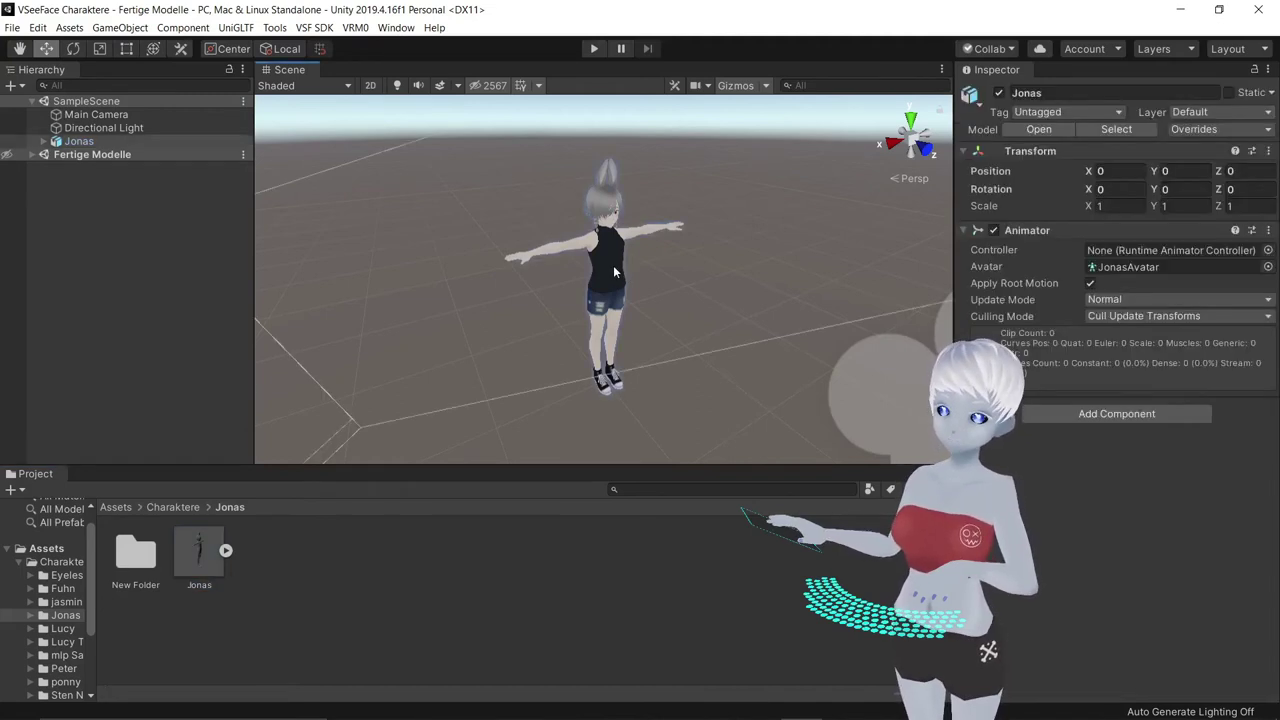
{"action": "left_click", "coordinate": [352, 28]}
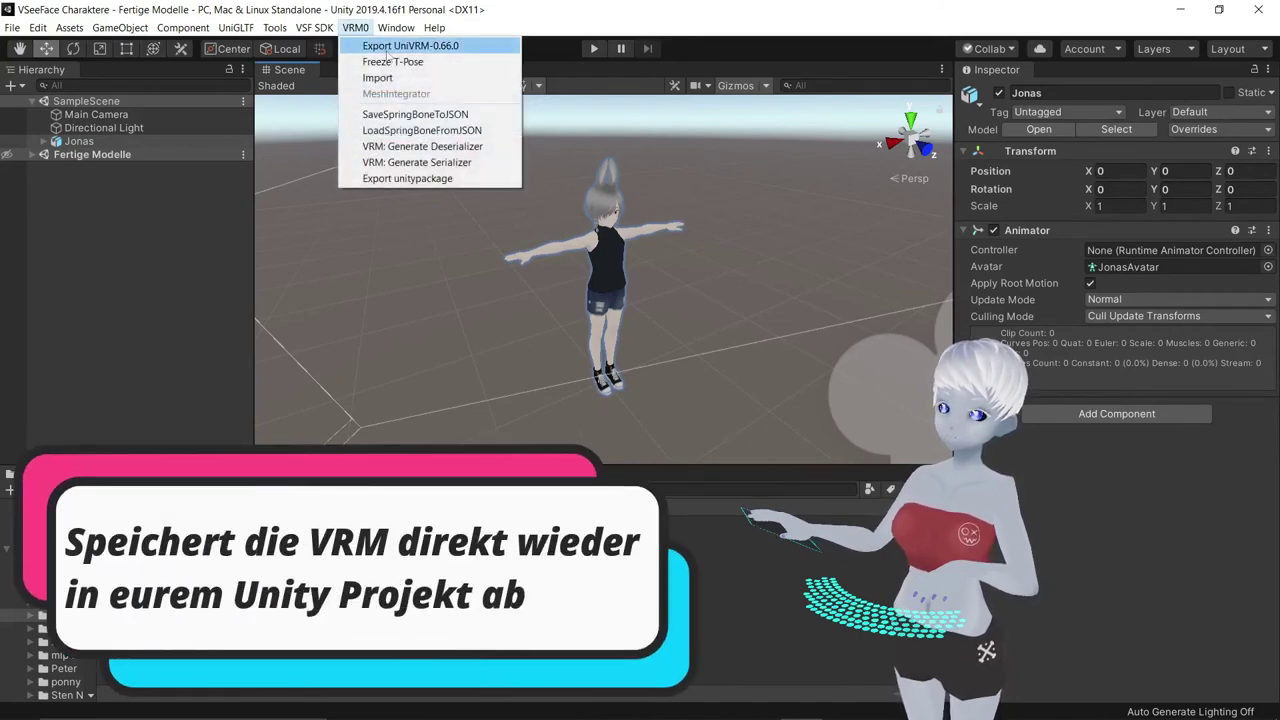
{"action": "left_click", "coordinate": [386, 47]}
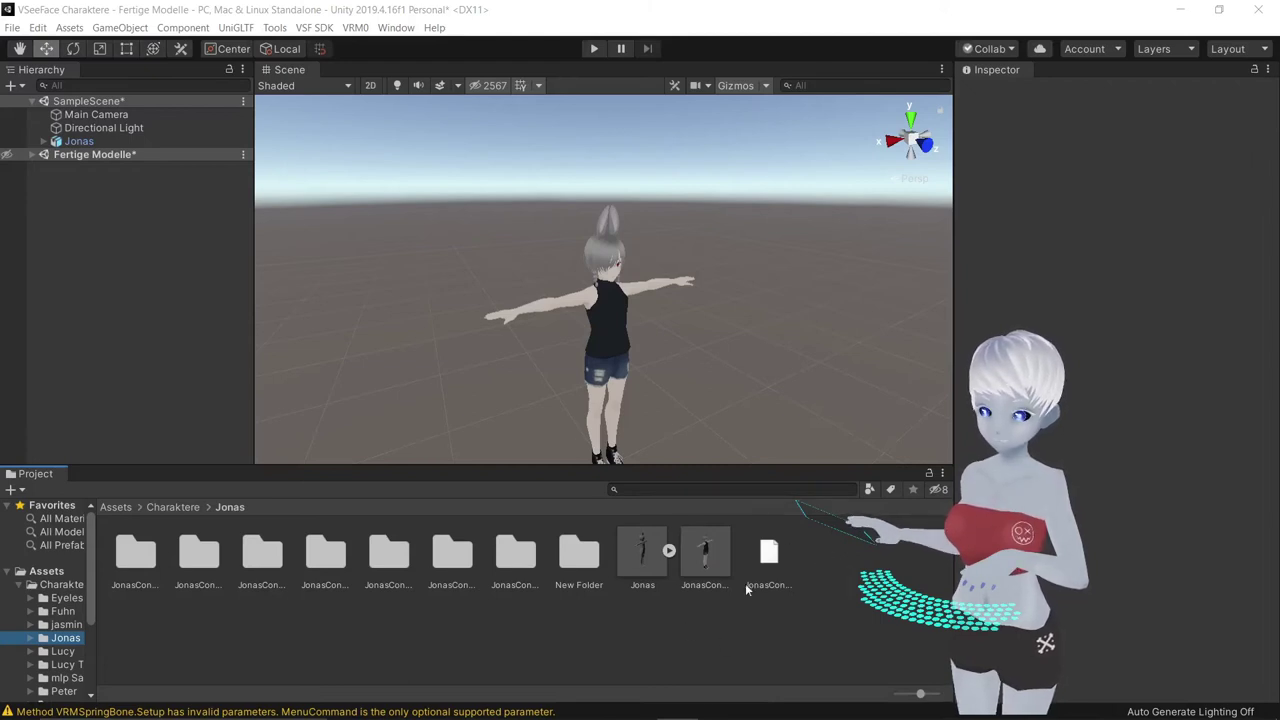
Hide the original Jonas and drag the JonasConvert prefab into the Hierarchy
{"action": "left_click", "coordinate": [70, 141]}
{"action": "left_click", "coordinate": [6, 143]}
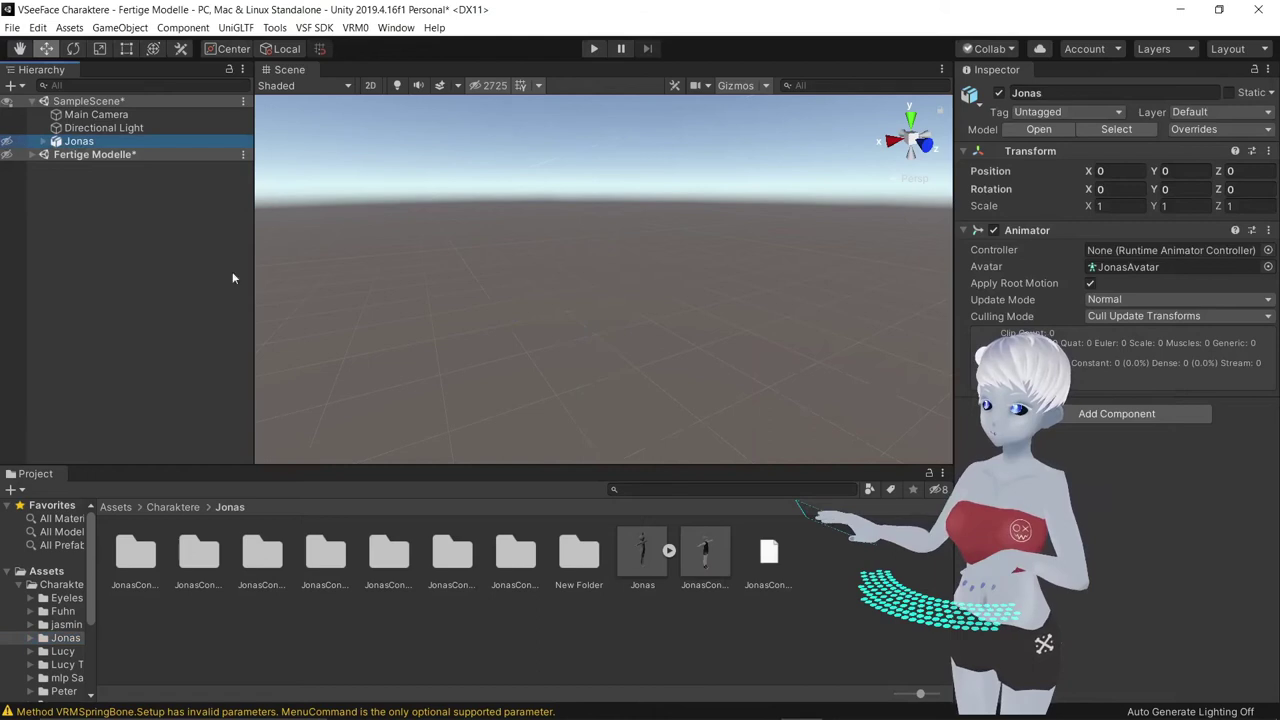
{"action": "left_click", "coordinate": [690, 565]}
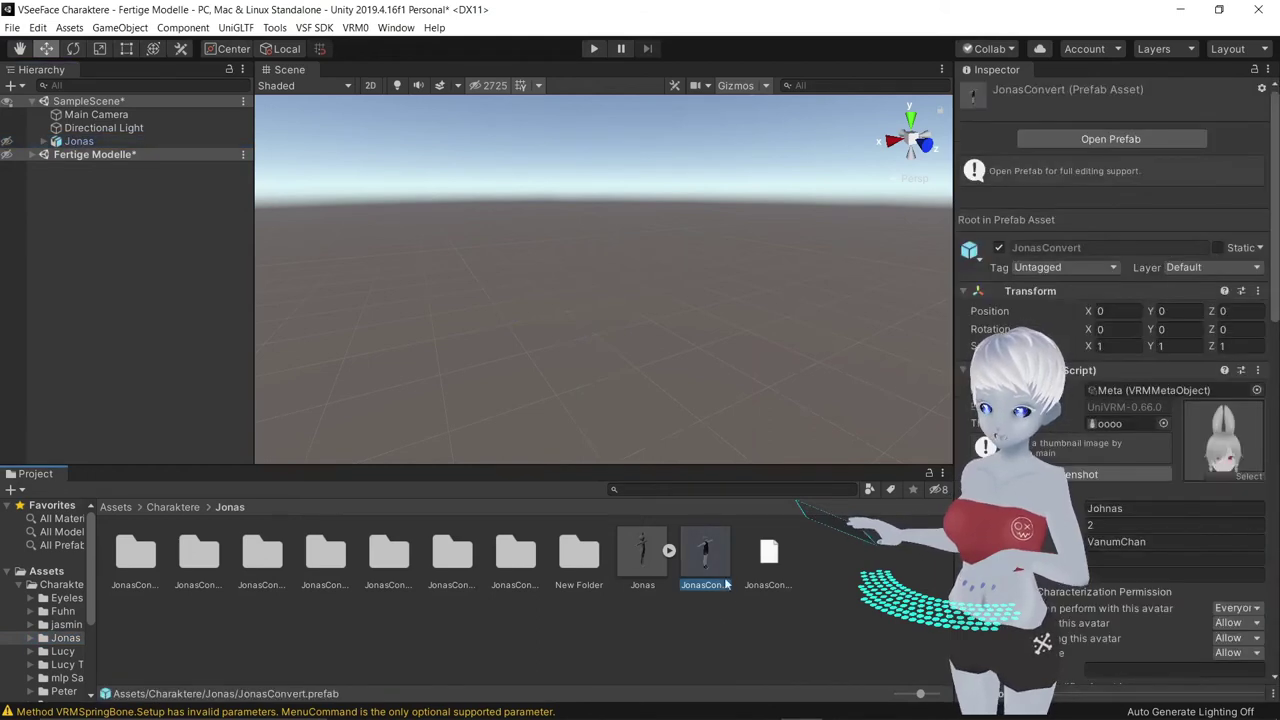
{"action": "left_click_drag", "start_coordinate": [684, 527], "coordinate": [60, 100]}
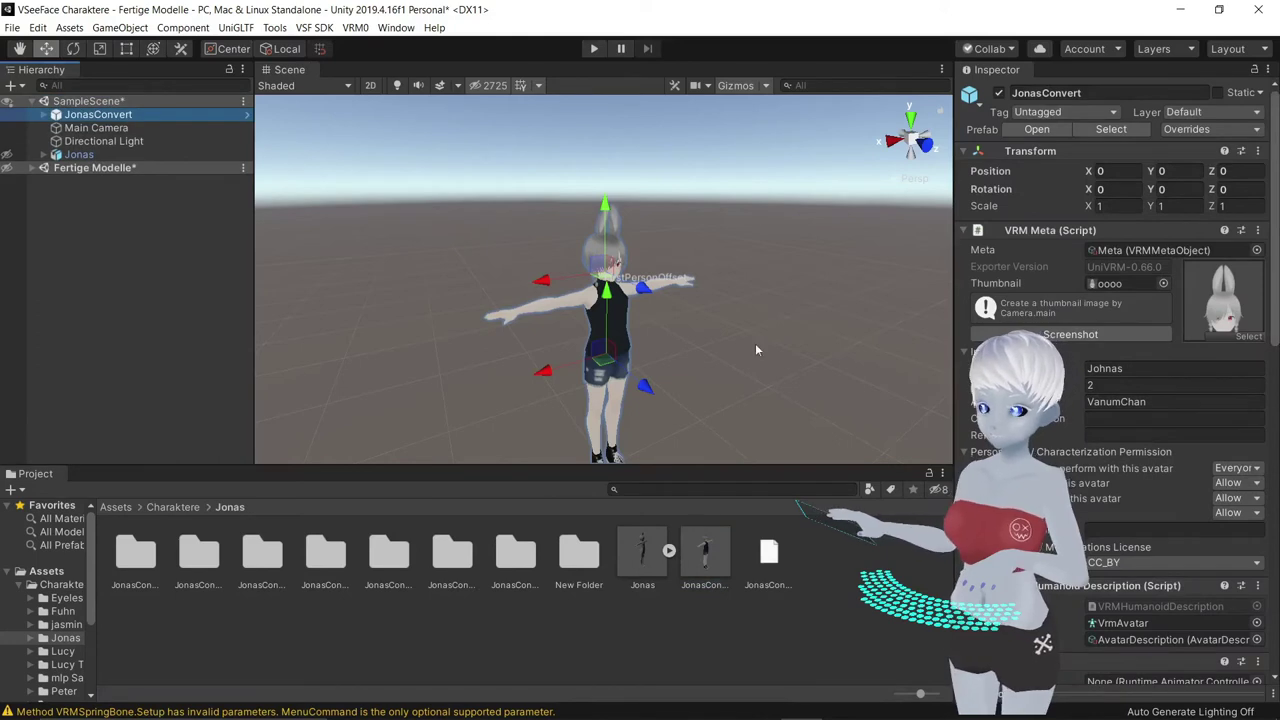
Frame the new avatar, expand JonasConvert and select its secondary object
{"action": "left_click_drag", "start_coordinate": [784, 346], "coordinate": [725, 285], "text": "alt"}
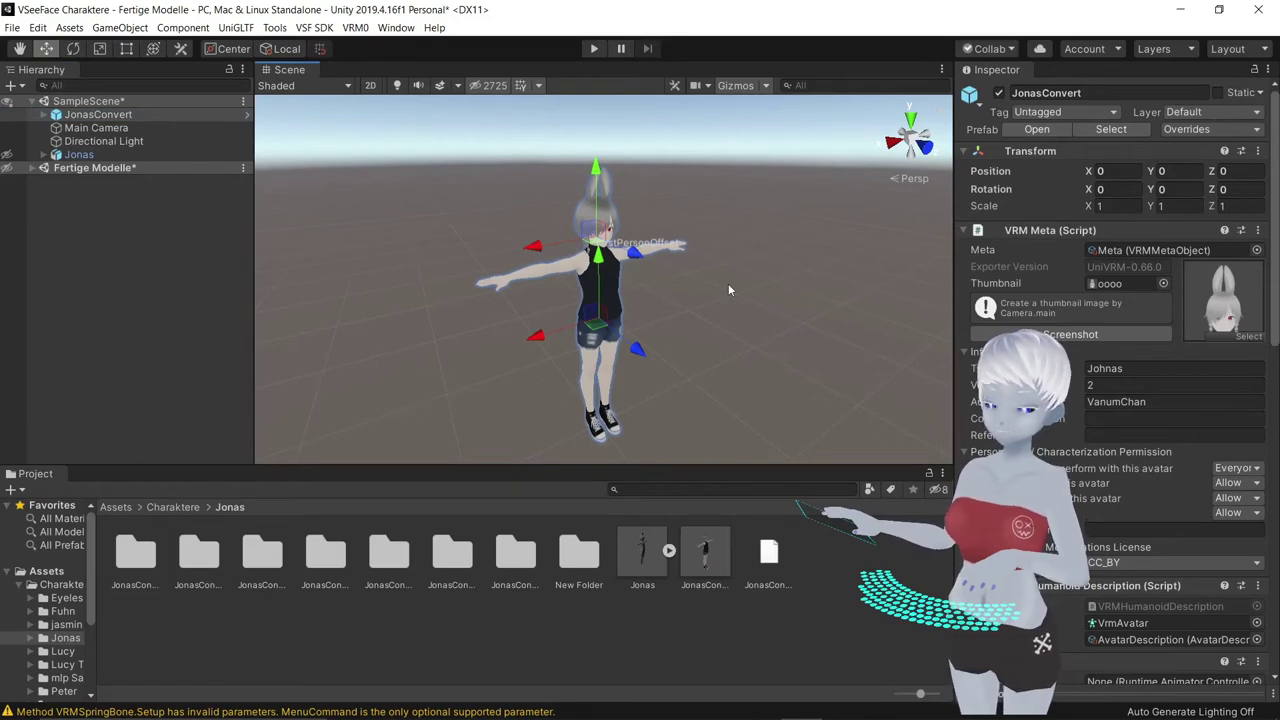
{"action": "scroll", "coordinate": [728, 283], "scroll_direction": "up", "scroll_amount": 5}
{"action": "mouse_move", "coordinate": [728, 283]}
{"action": "left_mouse_down", "text": "alt"}
{"action": "mouse_move", "coordinate": [730, 250]}
{"action": "mouse_move", "coordinate": [600, 262]}
{"action": "left_mouse_up", "text": "alt"}
{"action": "scroll", "coordinate": [549, 268], "scroll_direction": "up", "scroll_amount": 2}
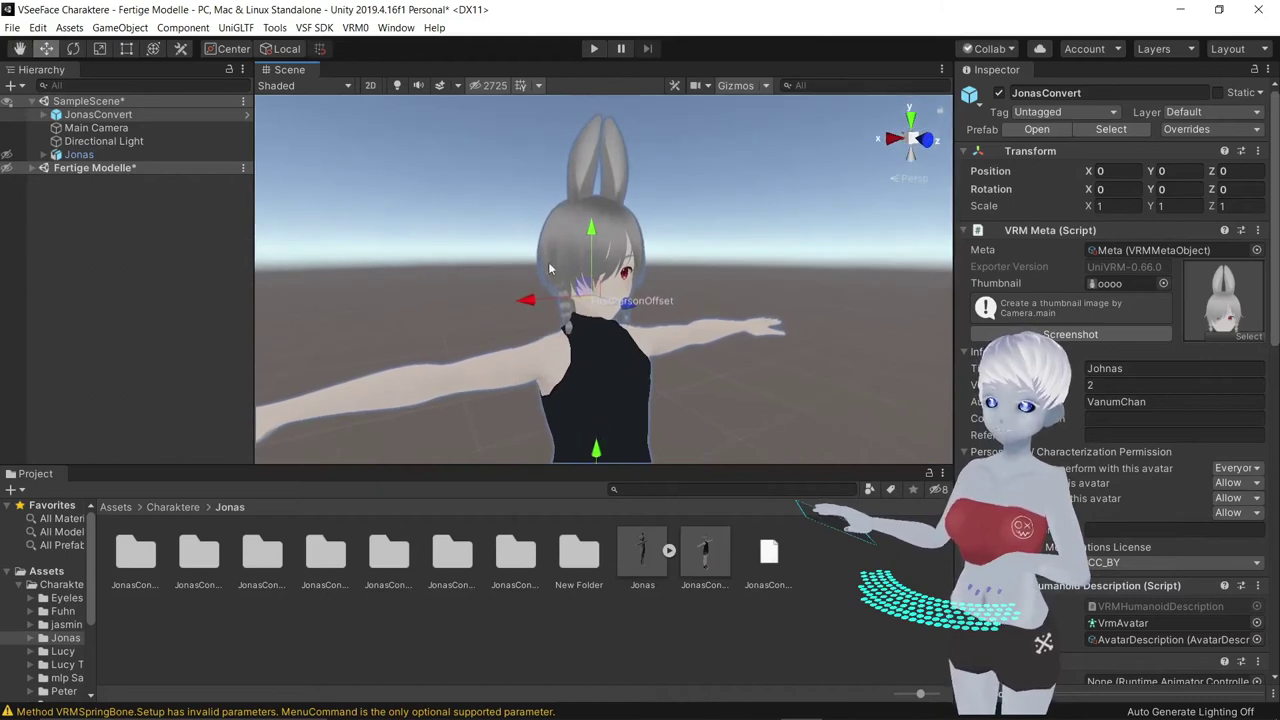
{"action": "left_click", "coordinate": [44, 115]}
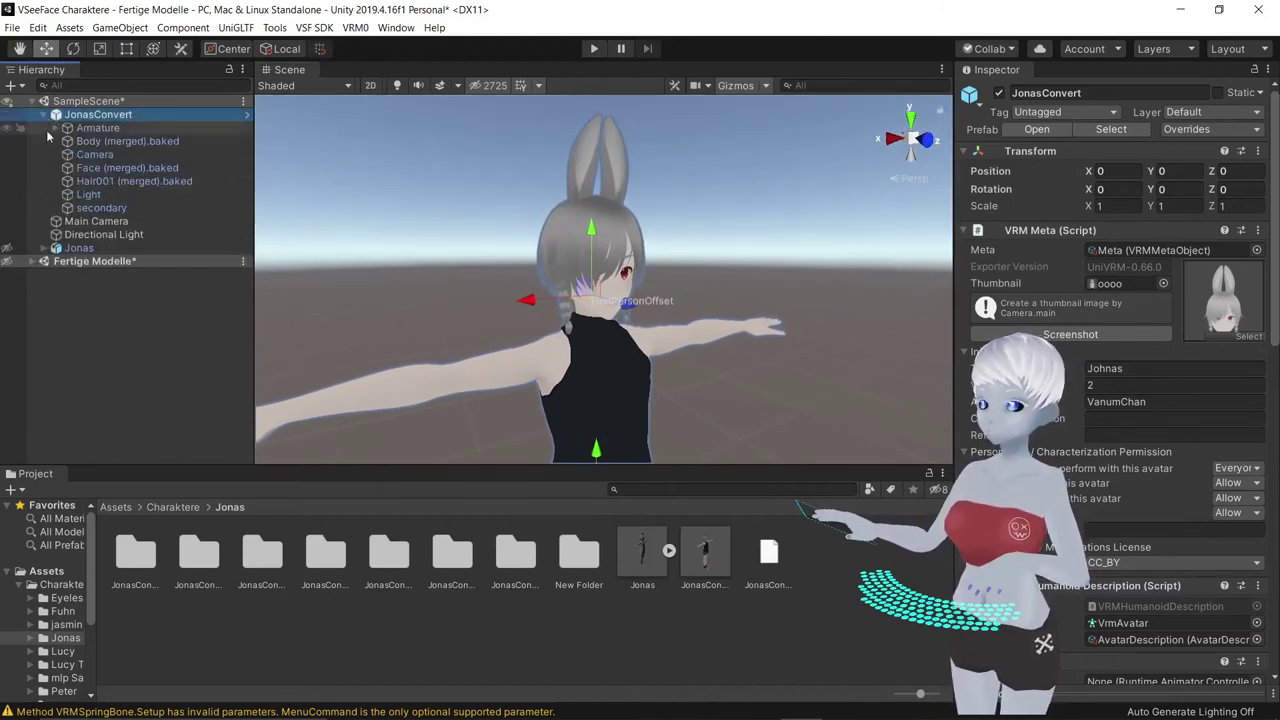
{"action": "left_click", "coordinate": [115, 208]}
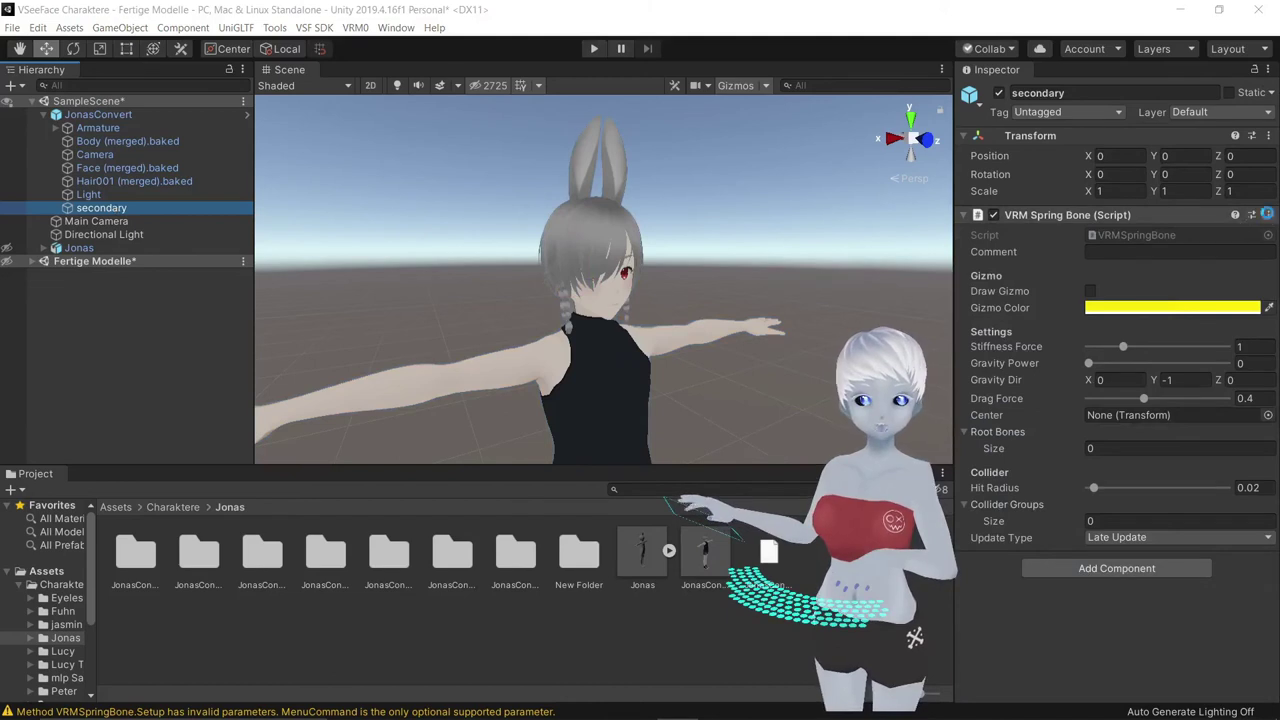
Copy the spring bone component and expand the armature from Root down to J_Bip_C_Head
{"action": "left_click", "coordinate": [1268, 214]}
{"action": "left_click", "coordinate": [1180, 300]}
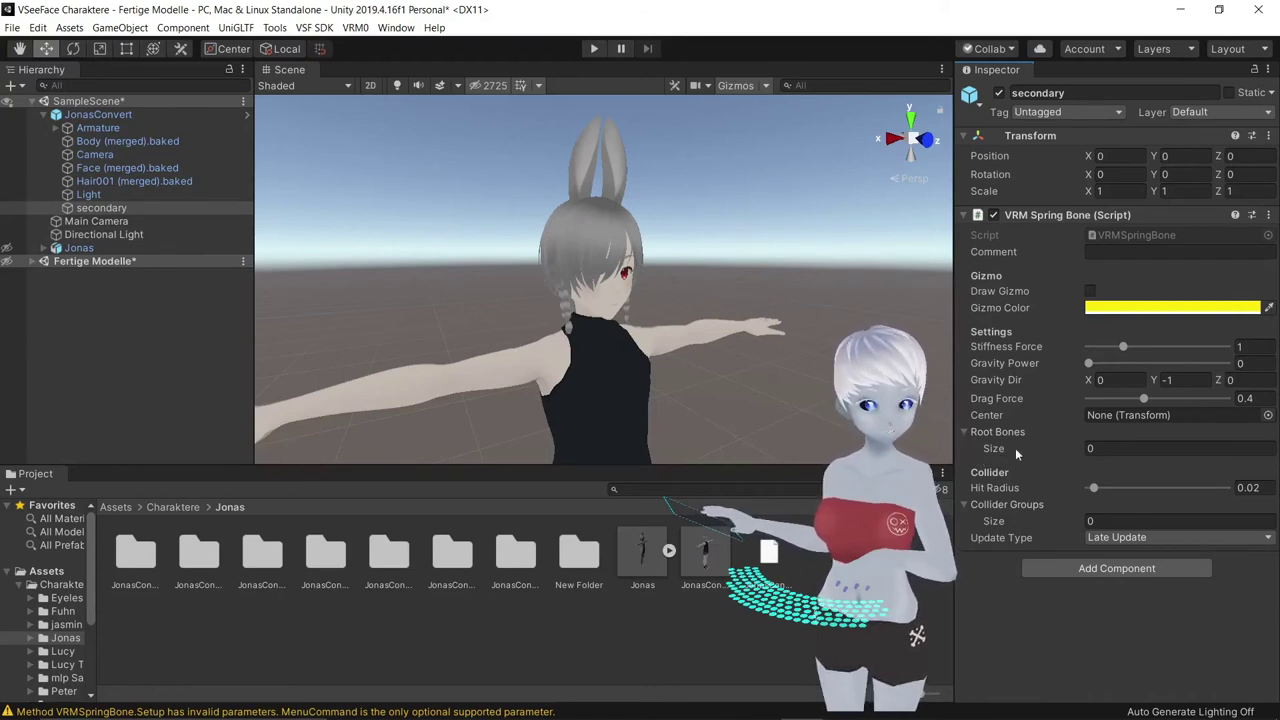
{"action": "left_click", "coordinate": [55, 128]}
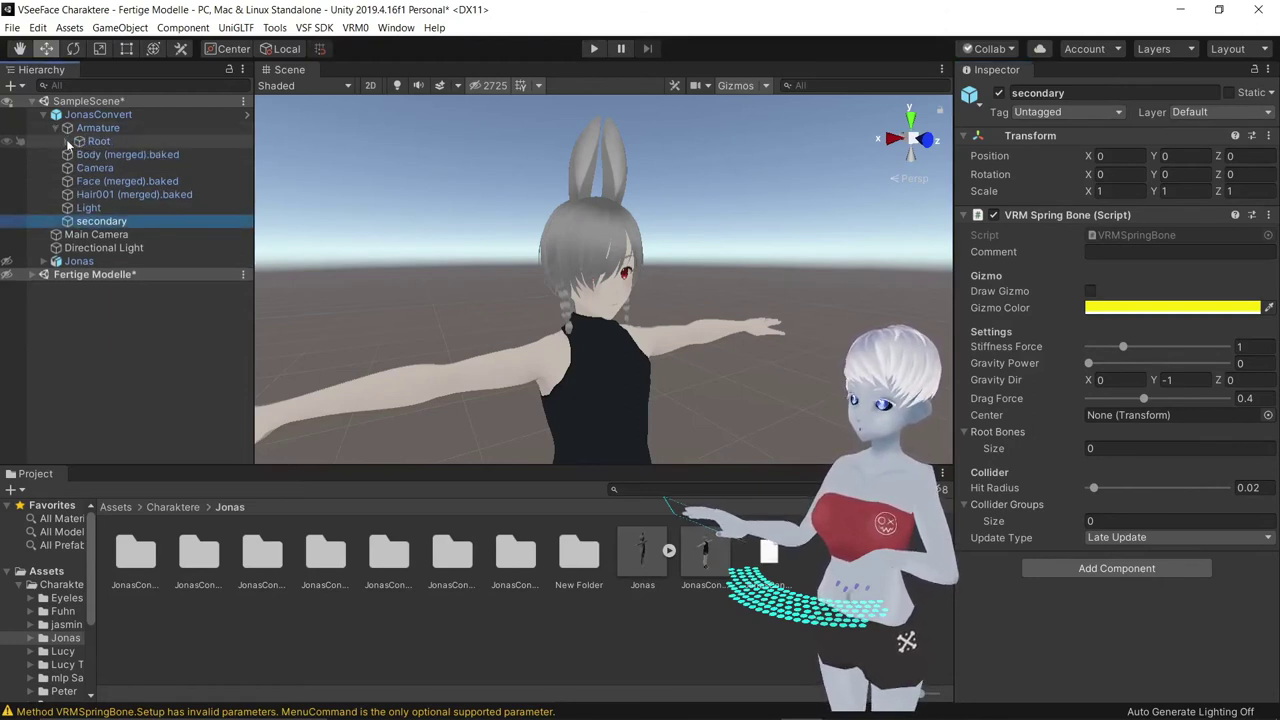
{"action": "left_click", "coordinate": [67, 141]}
{"action": "left_click", "coordinate": [79, 155]}
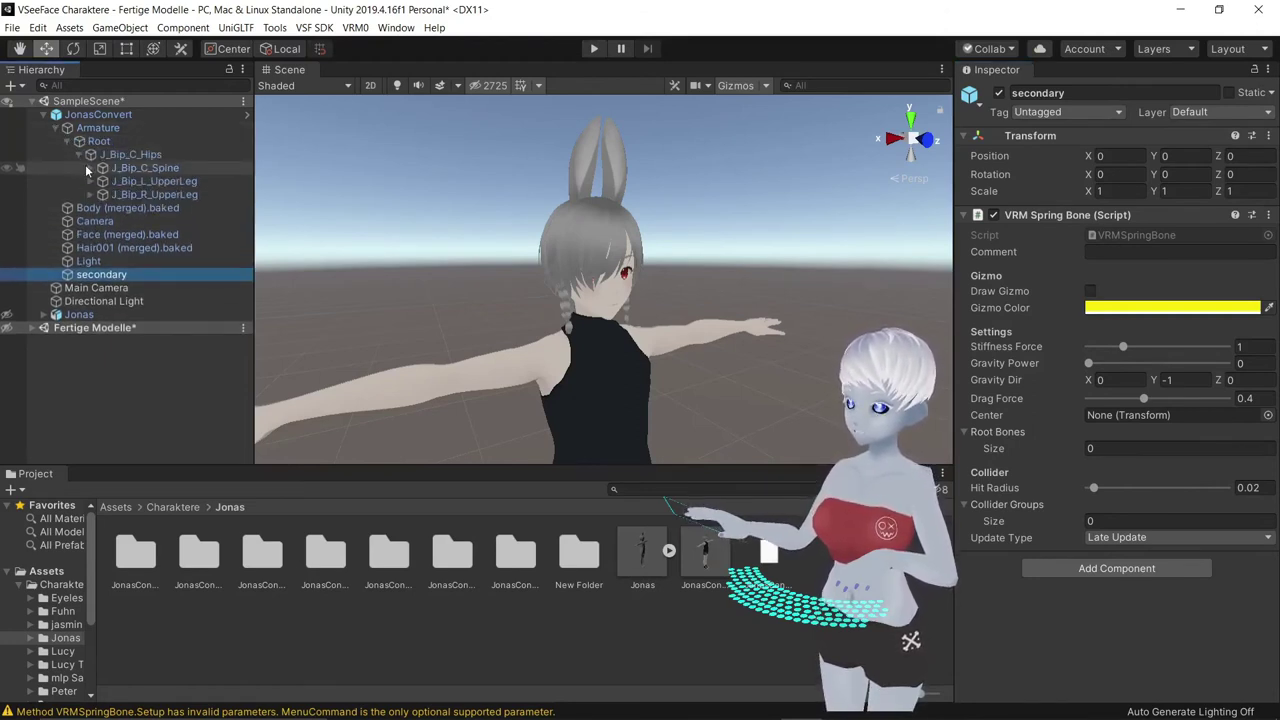
{"action": "left_click", "coordinate": [89, 168]}
{"action": "left_click", "coordinate": [95, 182]}
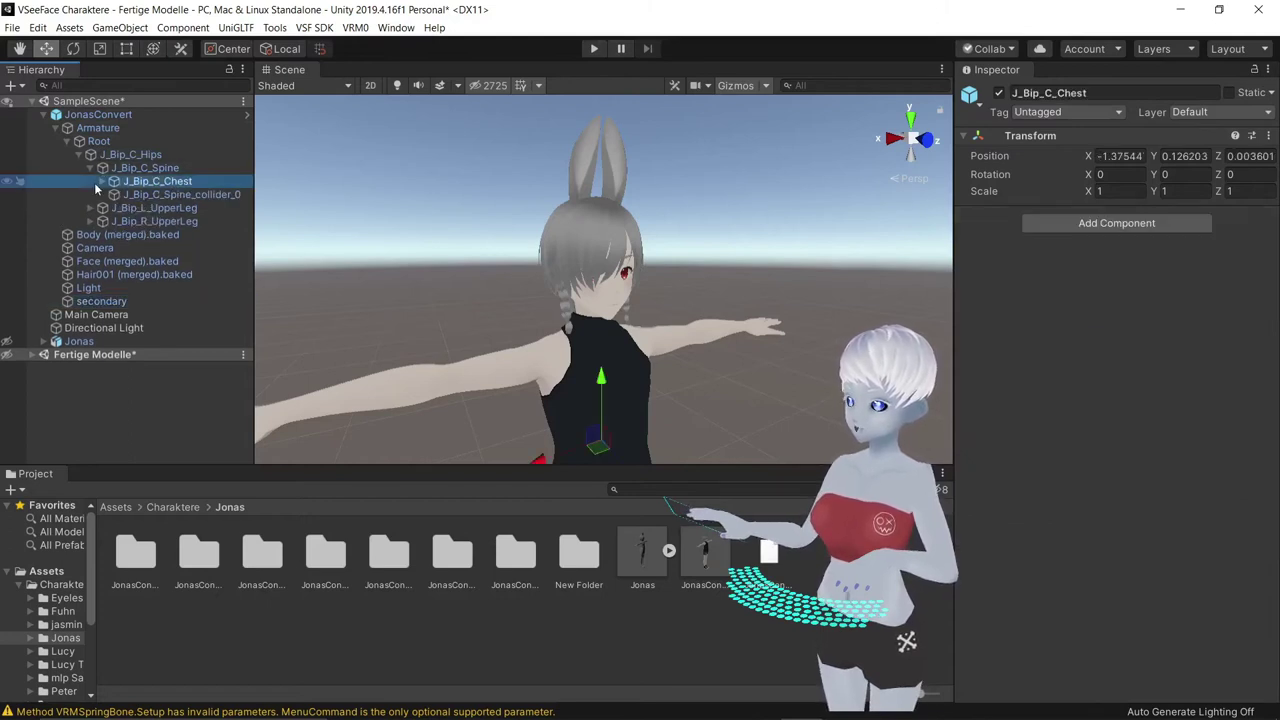
{"action": "left_click", "coordinate": [103, 181]}
{"action": "left_click", "coordinate": [125, 194]}
{"action": "left_click", "coordinate": [113, 194]}
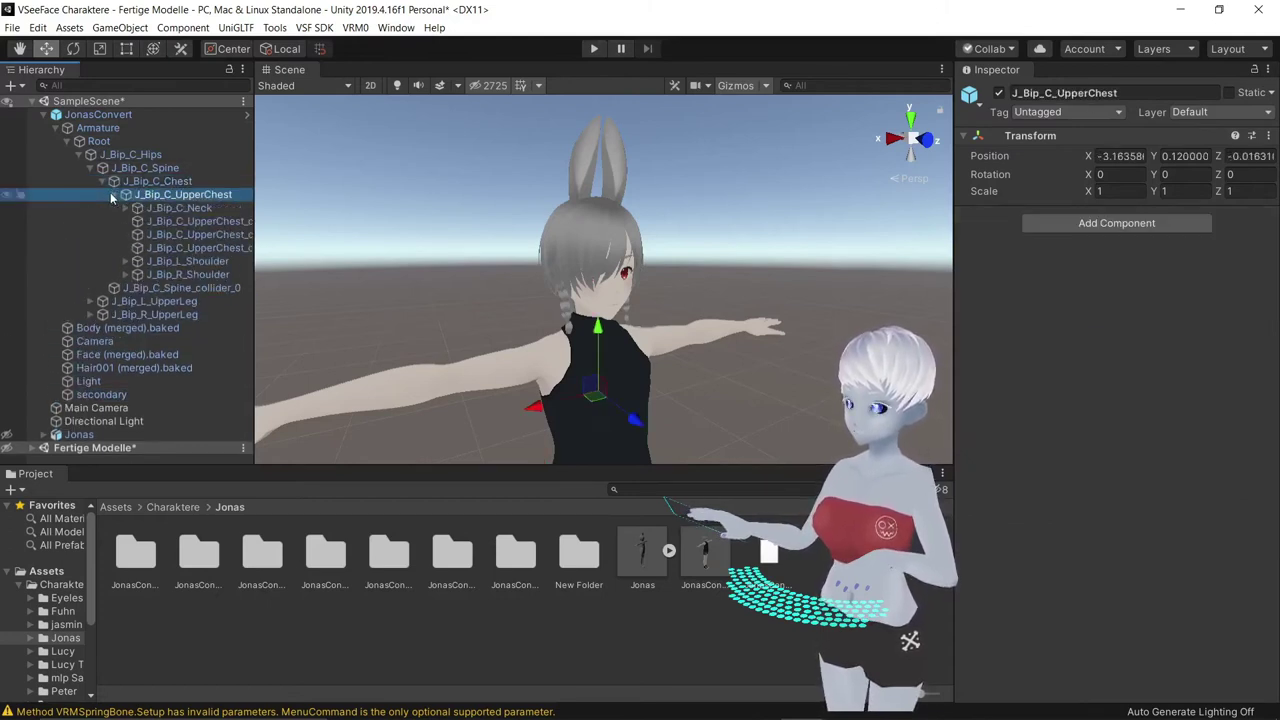
{"action": "left_click", "coordinate": [125, 208]}
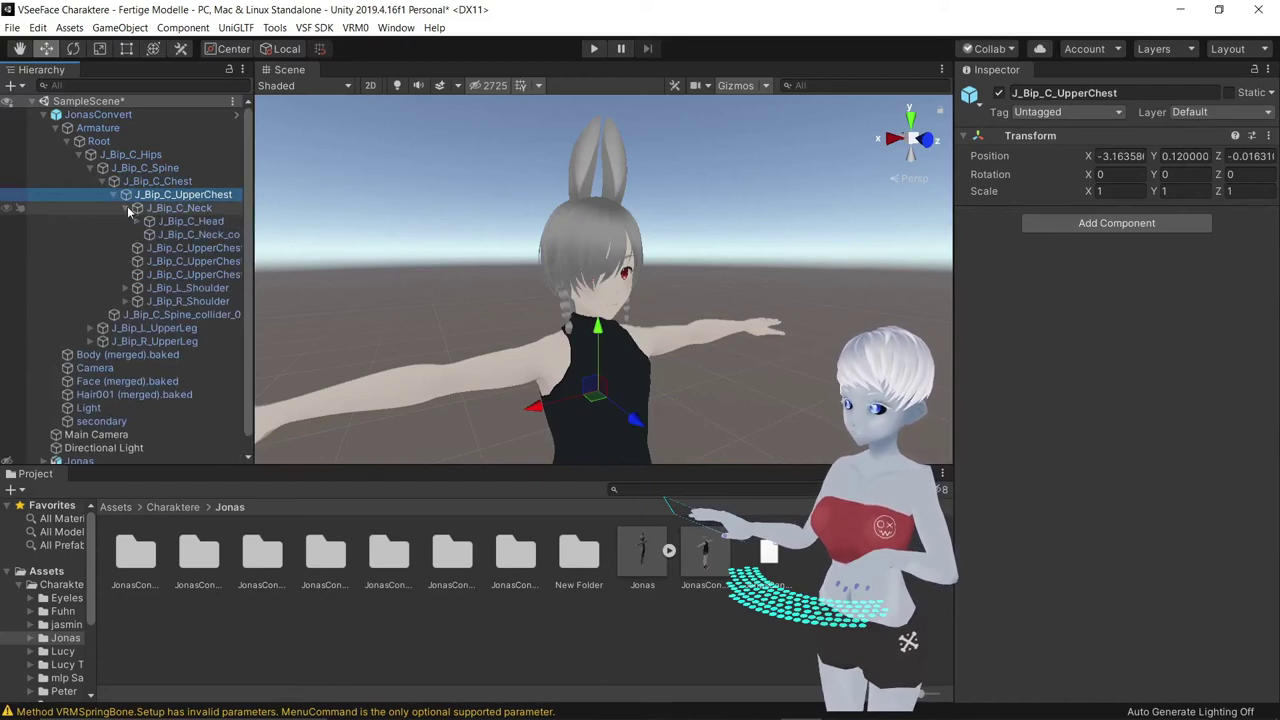
{"action": "left_click", "coordinate": [138, 221]}
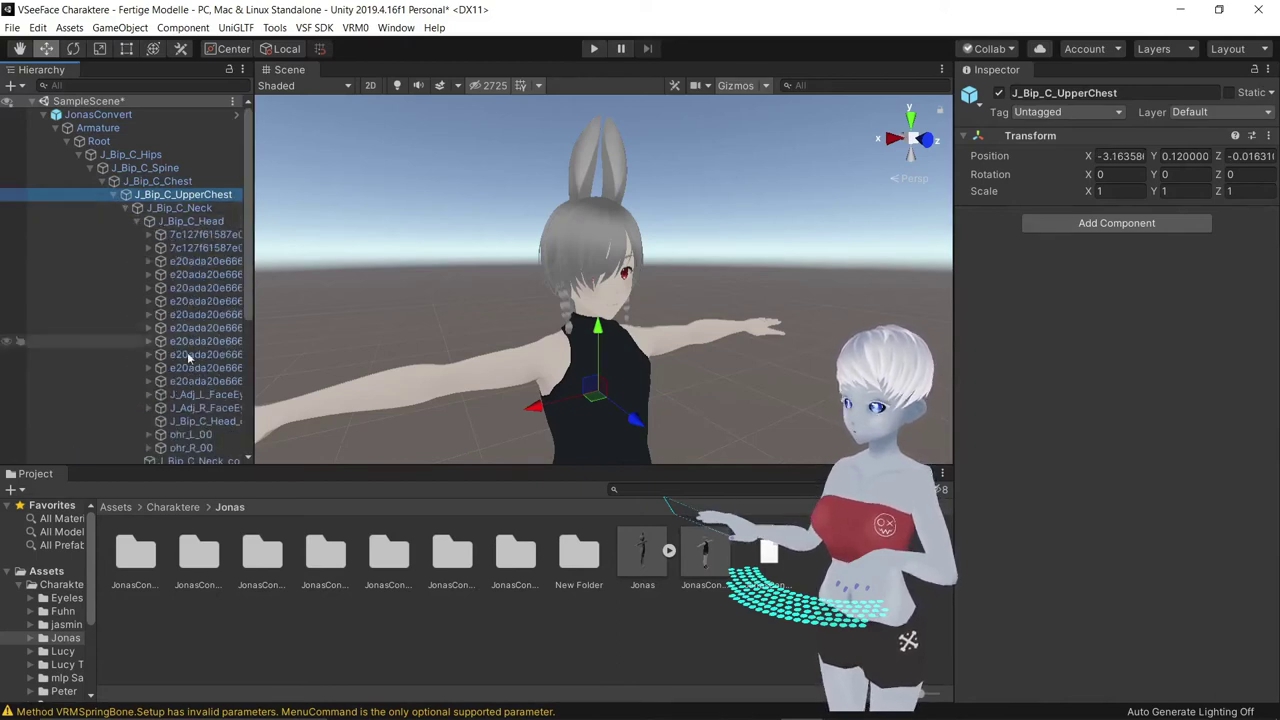
Select 'secondary' to show its empty VRM Spring Bone, then scroll back to the head bones
{"action": "scroll", "coordinate": [207, 425], "scroll_direction": "down", "scroll_amount": 3}
{"action": "scroll", "coordinate": [207, 425], "scroll_direction": "down", "scroll_amount": 2}
{"action": "scroll", "coordinate": [160, 420], "scroll_direction": "down", "scroll_amount": 2}
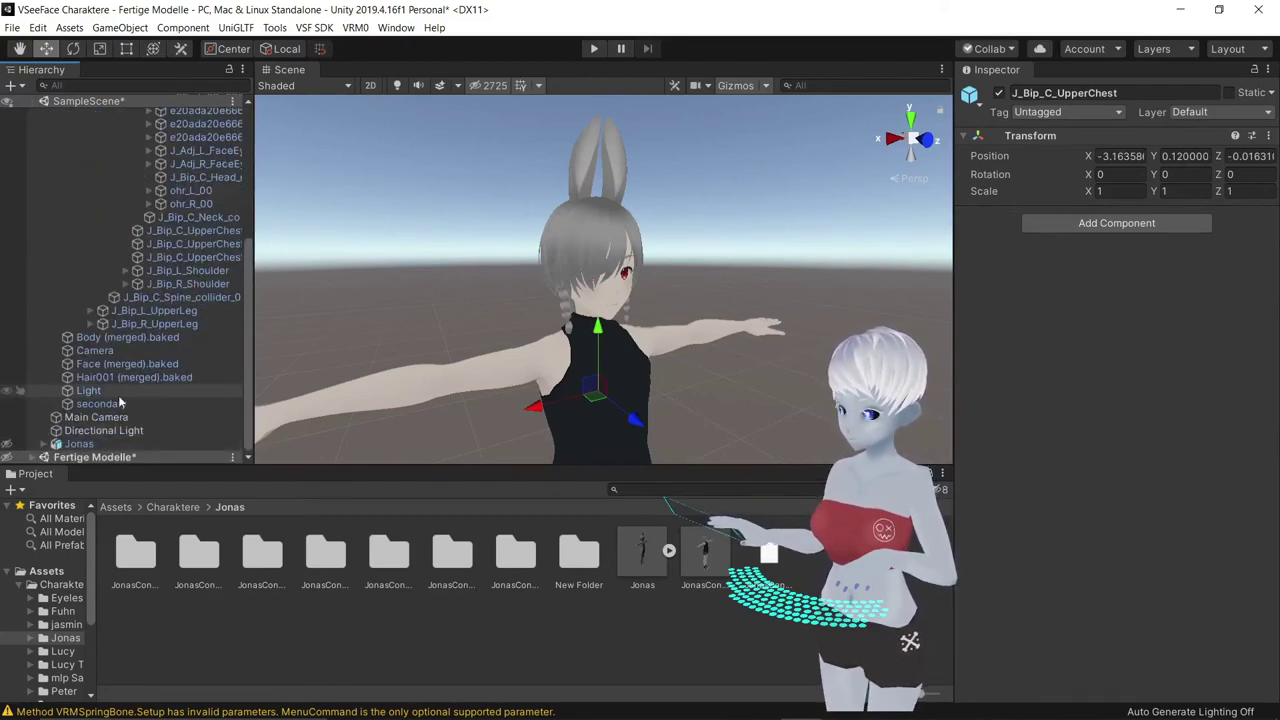
{"action": "left_click", "coordinate": [120, 403]}
{"action": "scroll", "coordinate": [165, 366], "scroll_direction": "up", "scroll_amount": 3}
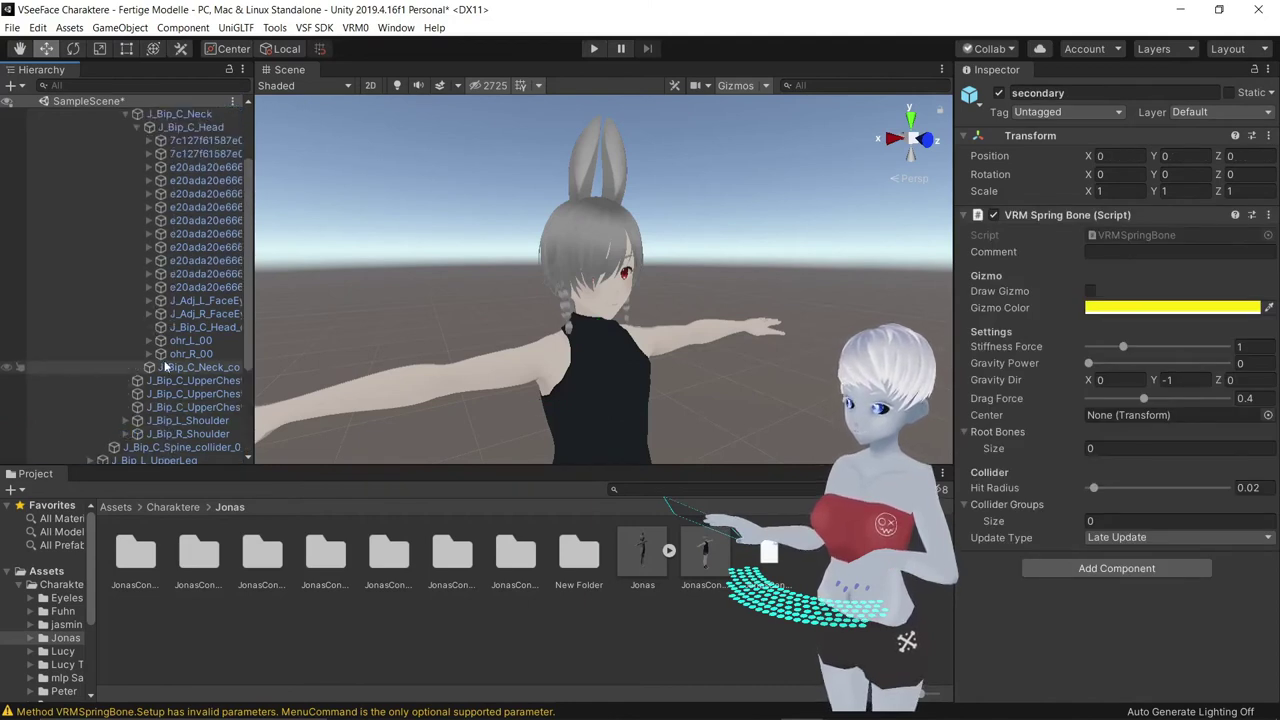
{"action": "scroll", "coordinate": [165, 366], "scroll_direction": "up", "scroll_amount": 1}
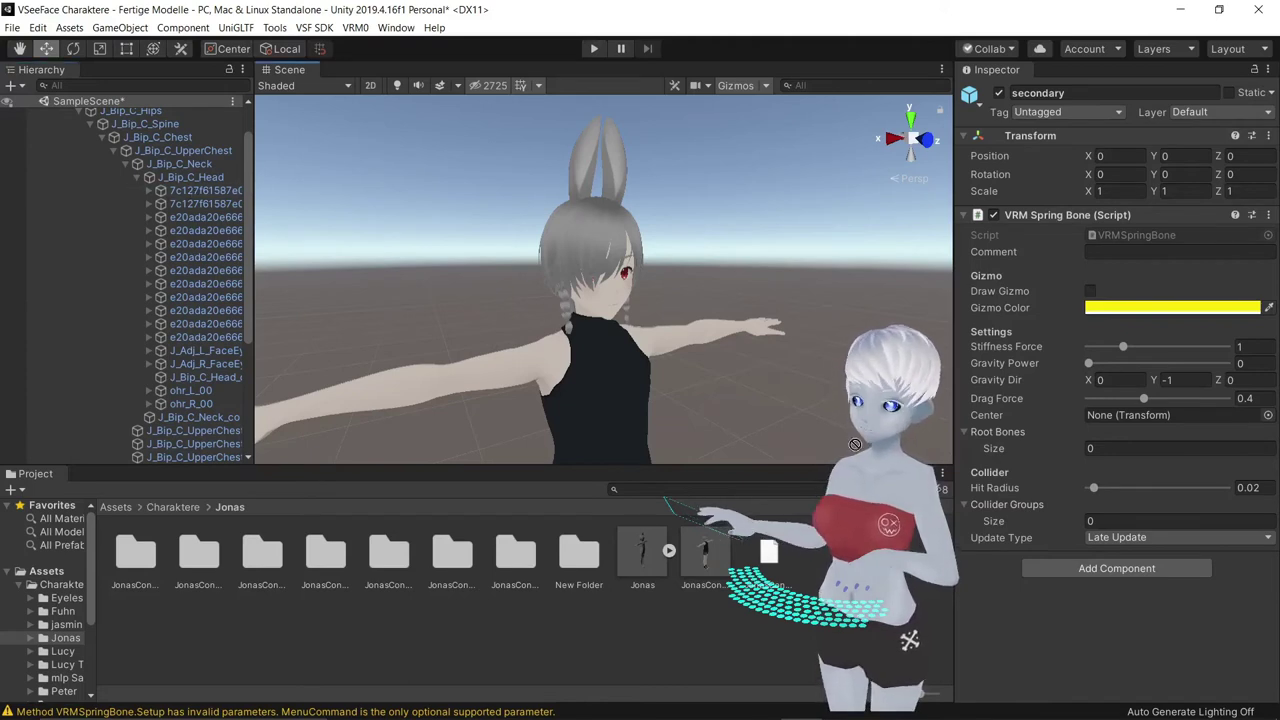
Drag the first child bone of the head into the secondary spring bone's Root Bones list
{"action": "left_click_drag", "start_coordinate": [998, 431], "coordinate": [1000, 440]}
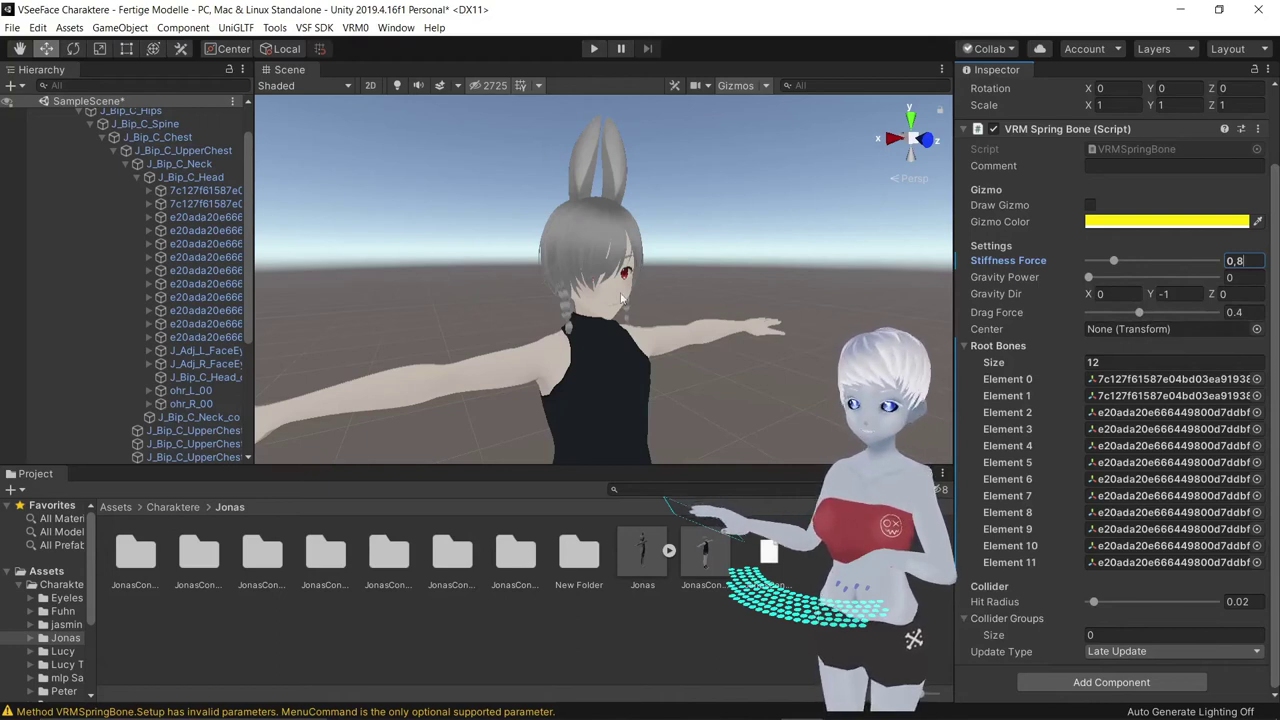
Enter Play mode and select the secondary spring bone object in the scene view's Hierarchy
{"action": "left_click", "coordinate": [588, 50]}
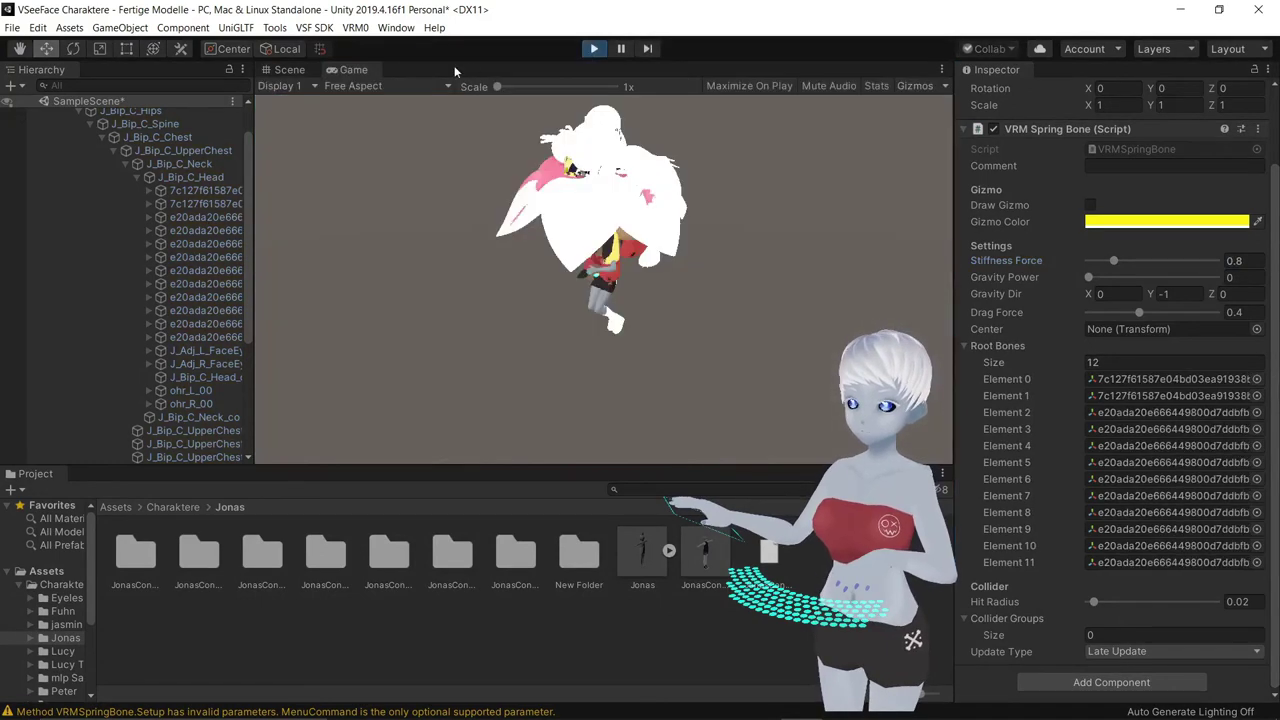
{"action": "left_click", "coordinate": [288, 70]}
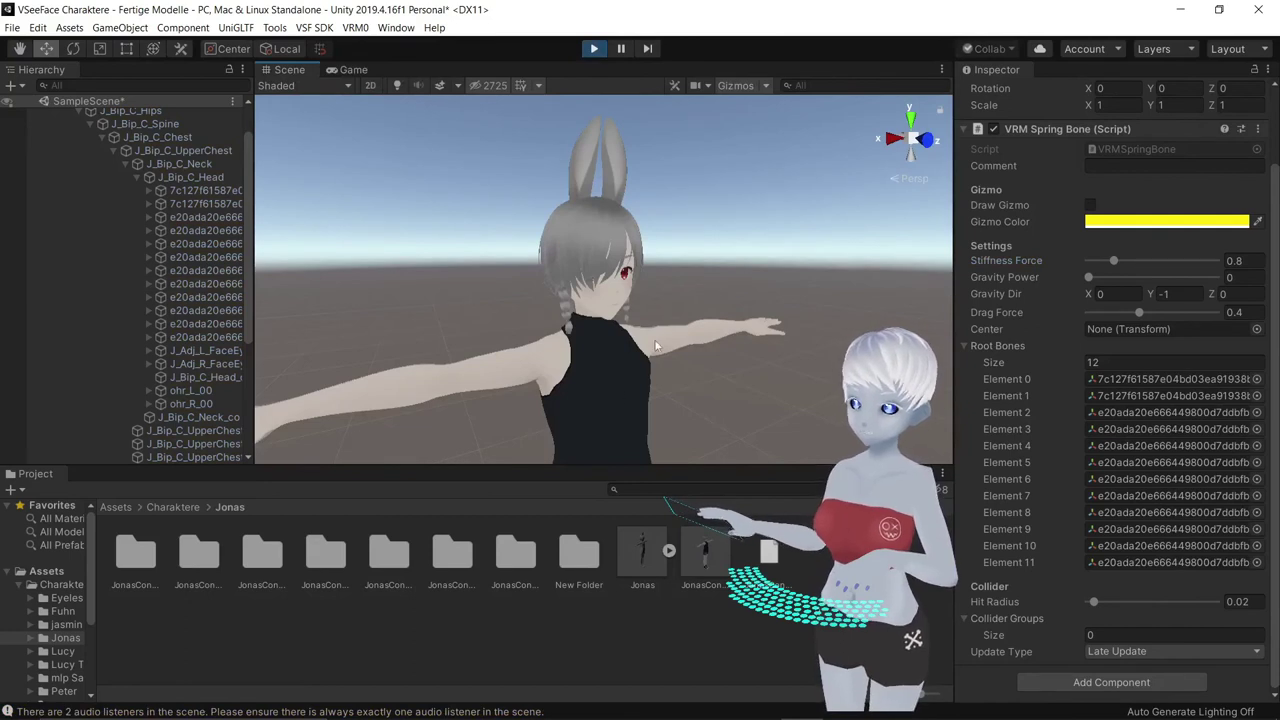
{"action": "scroll", "coordinate": [94, 198], "scroll_direction": "up", "scroll_amount": 2}
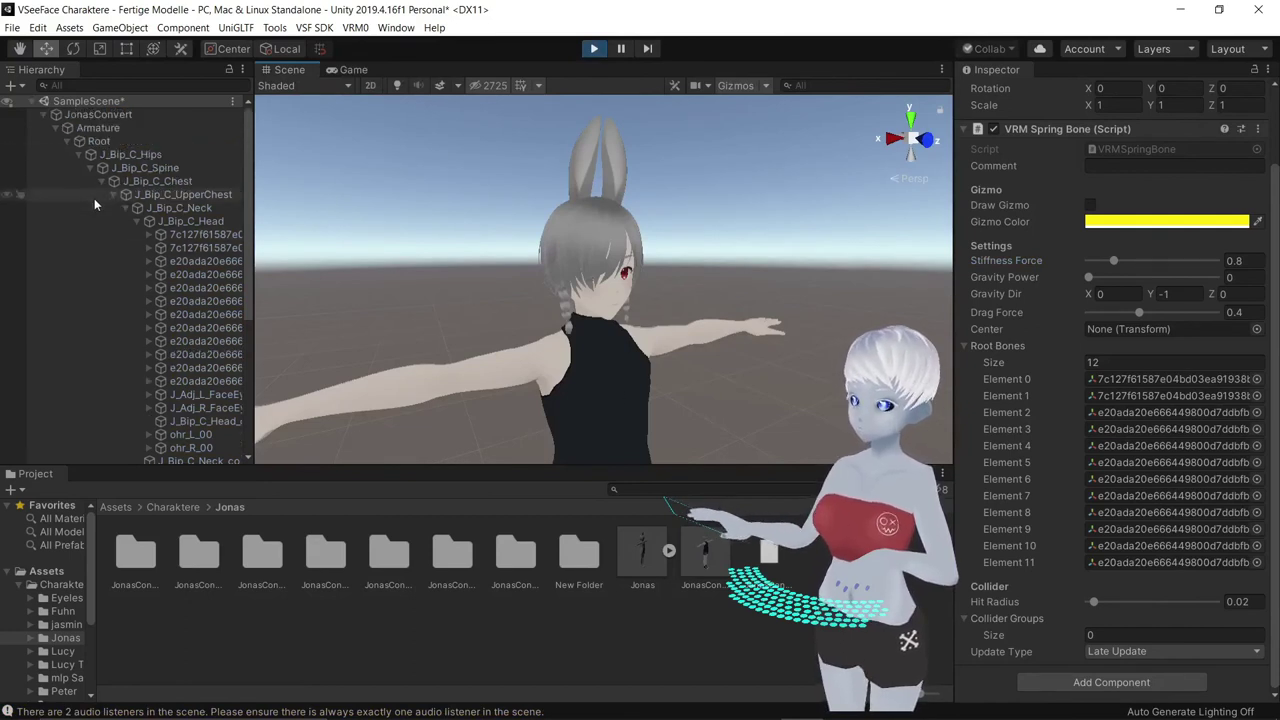
{"action": "left_click", "coordinate": [97, 114]}
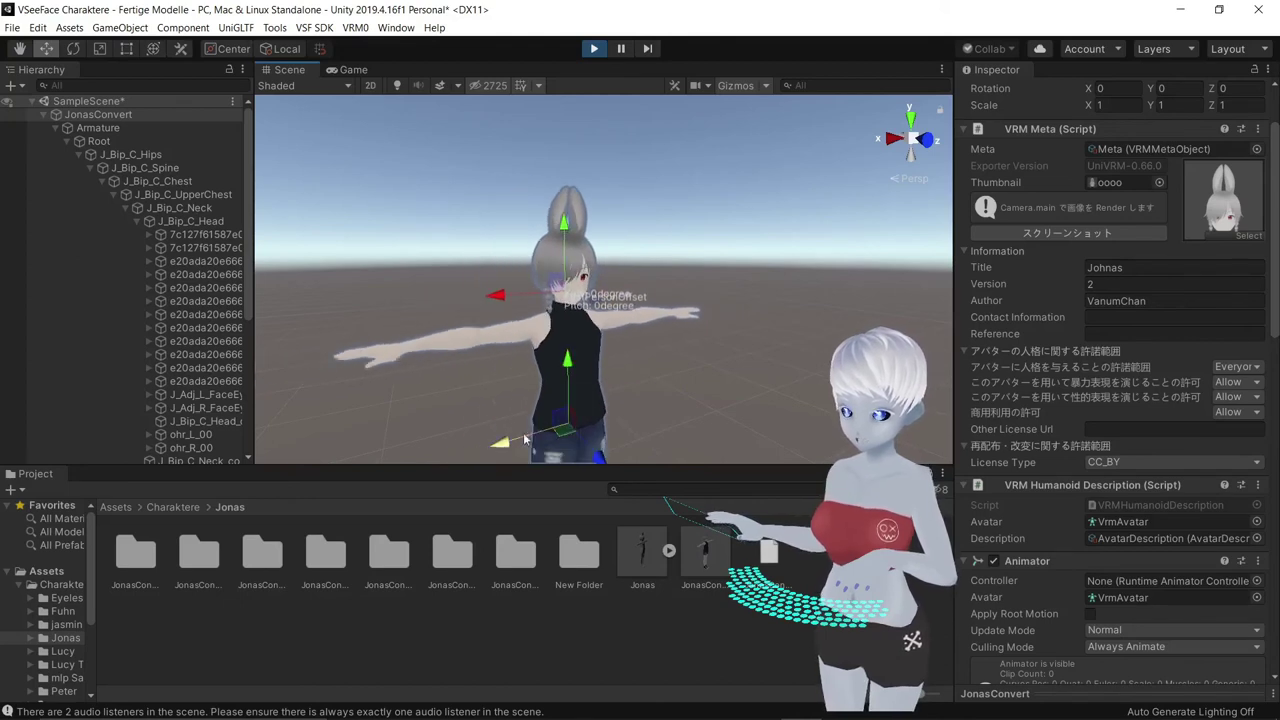
{"action": "scroll", "coordinate": [173, 326], "scroll_direction": "down", "scroll_amount": 5}
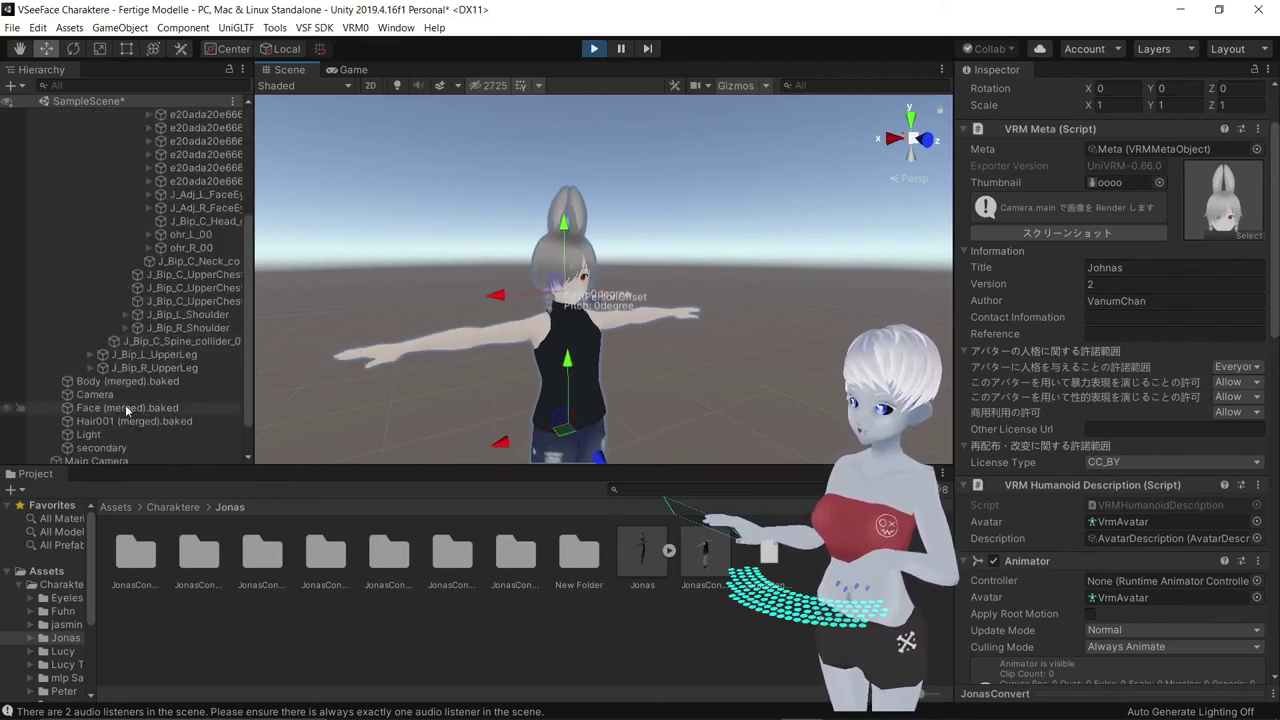
{"action": "left_click", "coordinate": [120, 448]}
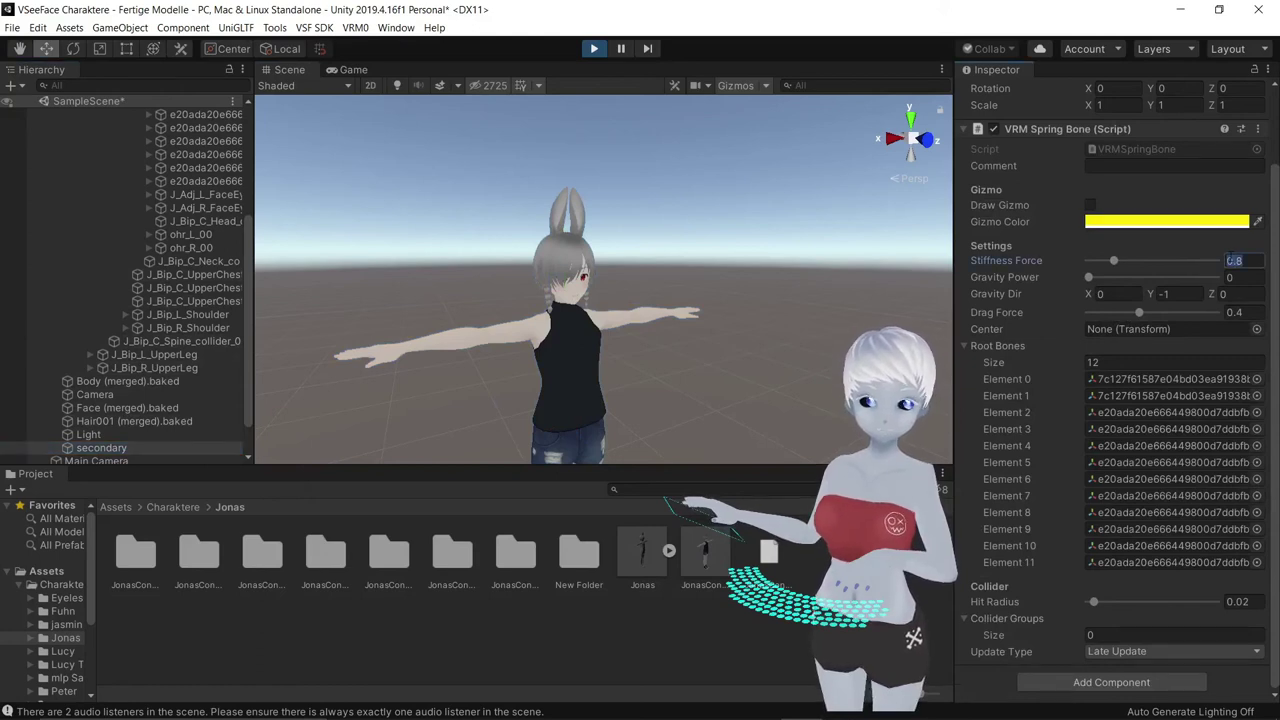
{"action": "scroll", "coordinate": [704, 356], "scroll_direction": "down", "scroll_amount": 2}
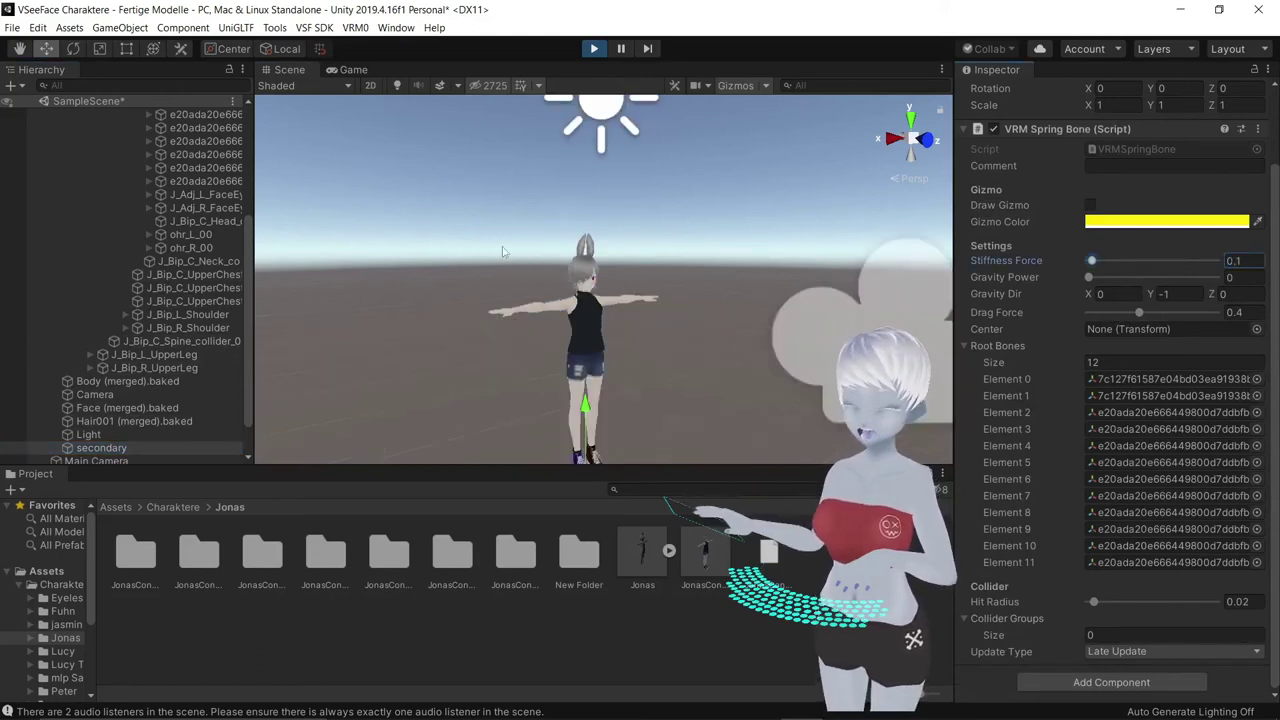
{"action": "scroll", "coordinate": [199, 208], "scroll_direction": "up", "scroll_amount": 3}
{"action": "scroll", "coordinate": [171, 162], "scroll_direction": "up", "scroll_amount": 3}
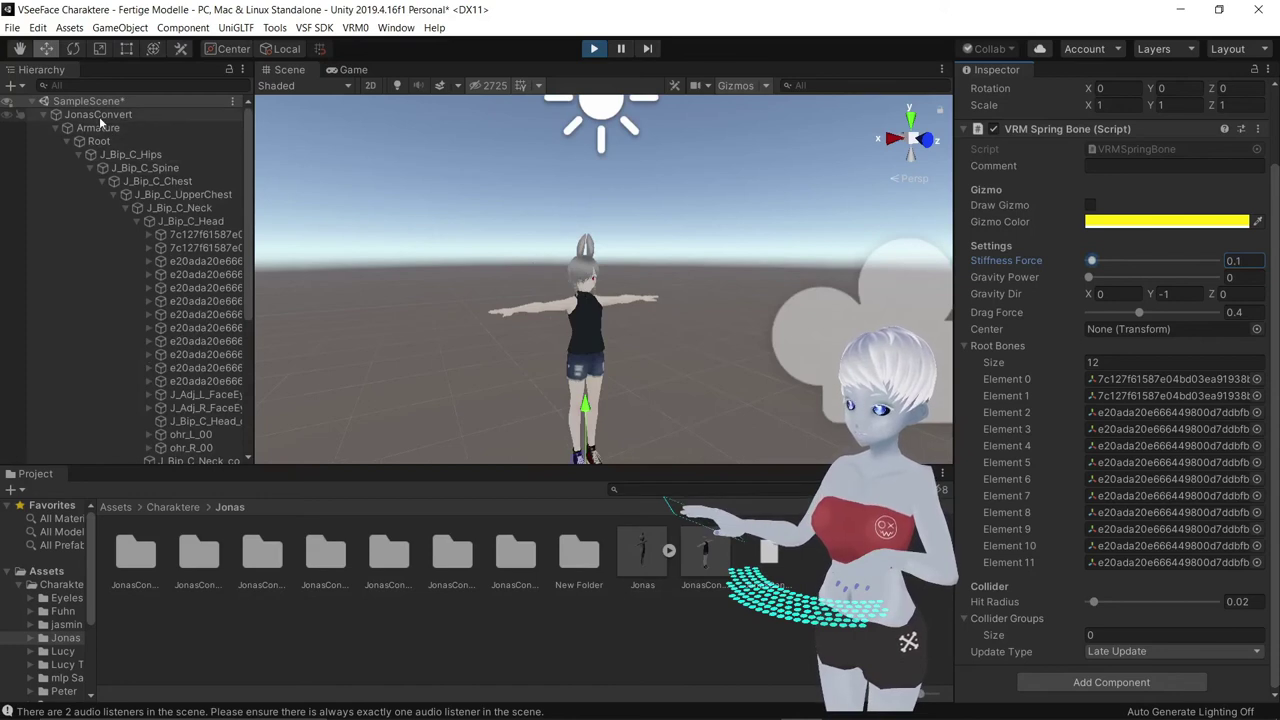
Select JonasConvert, then go back to 'secondary' and set Stiffness Force to 3
{"action": "left_click", "coordinate": [100, 114]}
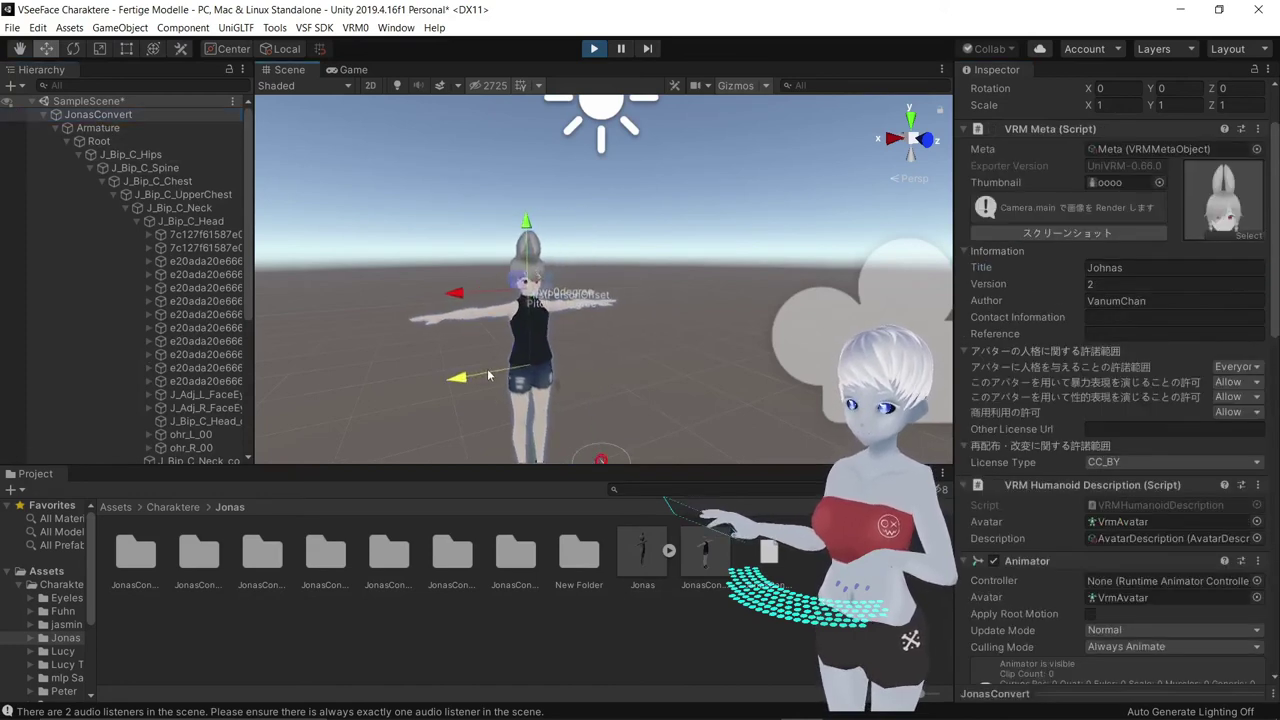
{"action": "scroll", "coordinate": [150, 300], "scroll_direction": "down", "scroll_amount": 5}
{"action": "scroll", "coordinate": [525, 390], "scroll_direction": "up", "scroll_amount": 2}
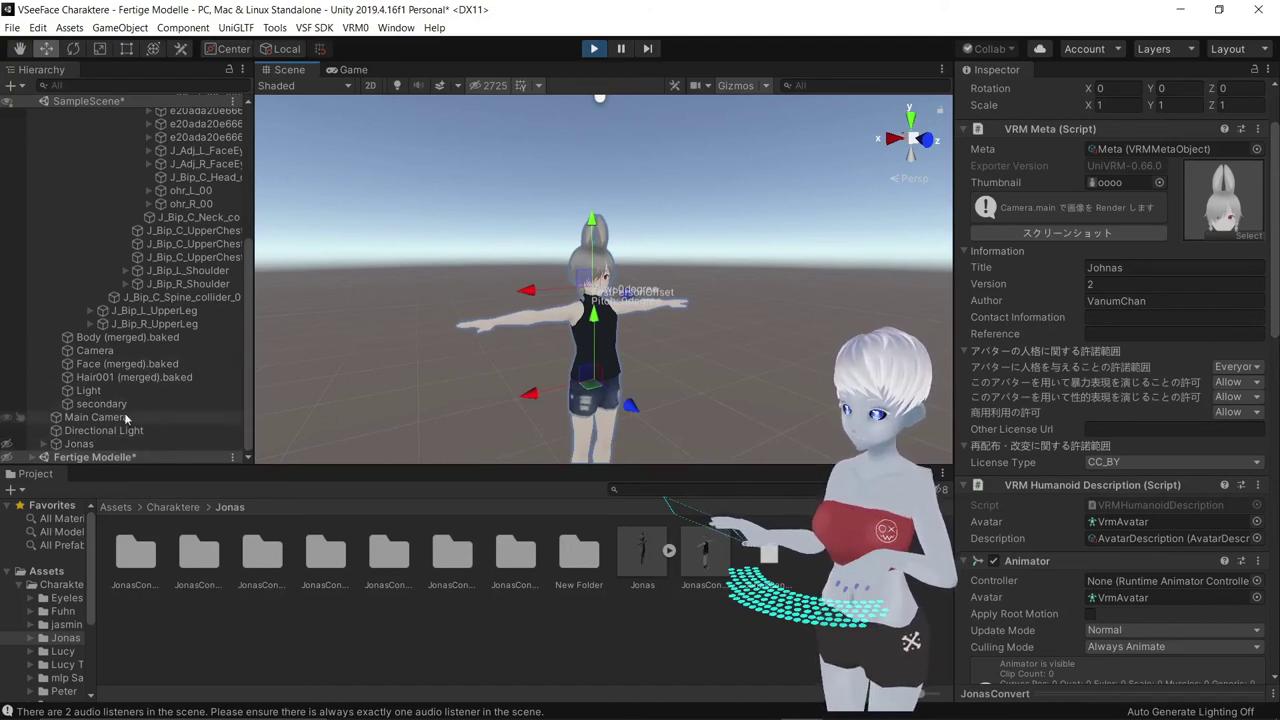
{"action": "scroll", "coordinate": [129, 398], "scroll_direction": "up", "scroll_amount": 2}
{"action": "scroll", "coordinate": [129, 398], "scroll_direction": "up", "scroll_amount": 1}
{"action": "scroll", "coordinate": [129, 398], "scroll_direction": "up", "scroll_amount": 2}
{"action": "scroll", "coordinate": [129, 398], "scroll_direction": "down", "scroll_amount": 5}
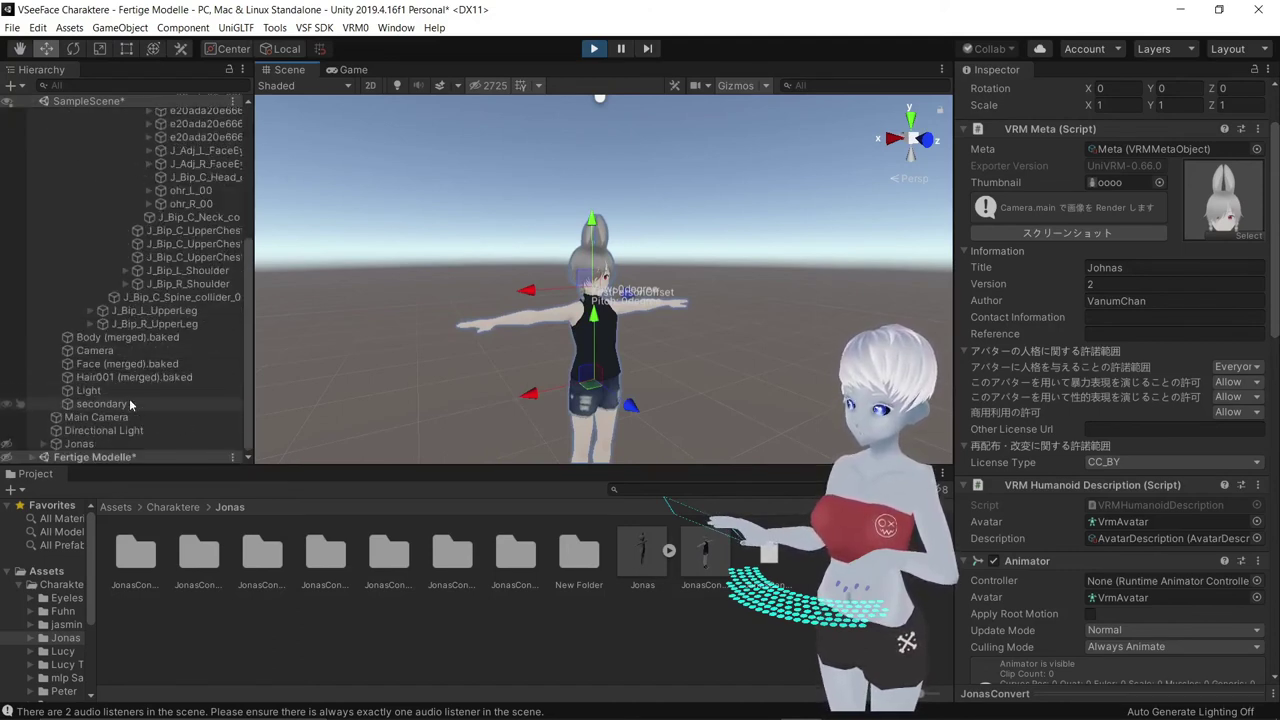
{"action": "left_click", "coordinate": [129, 403]}
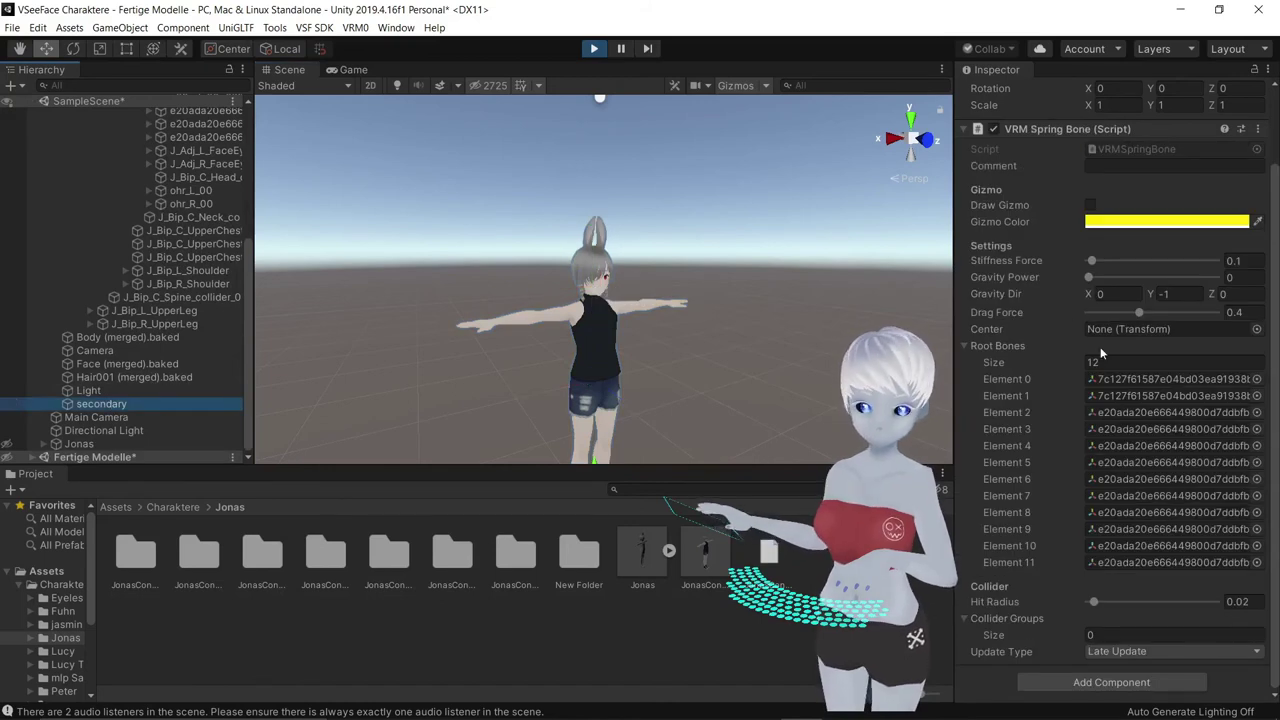
{"action": "left_click", "coordinate": [1234, 260]}
{"action": "type", "text": "3"}
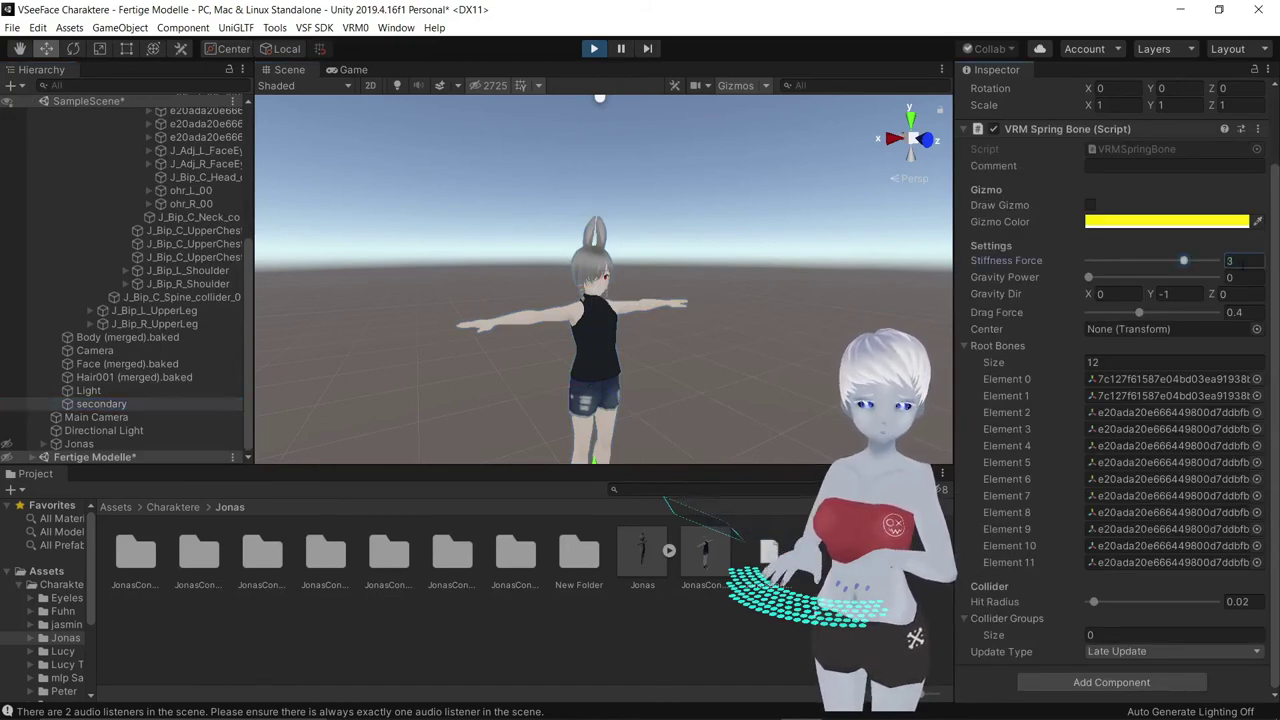
Slide JonasConvert along X to watch the ears sway, then stop Play mode
{"action": "scroll", "coordinate": [102, 271], "scroll_direction": "up", "scroll_amount": 6}
{"action": "scroll", "coordinate": [102, 271], "scroll_direction": "up", "scroll_amount": 6}
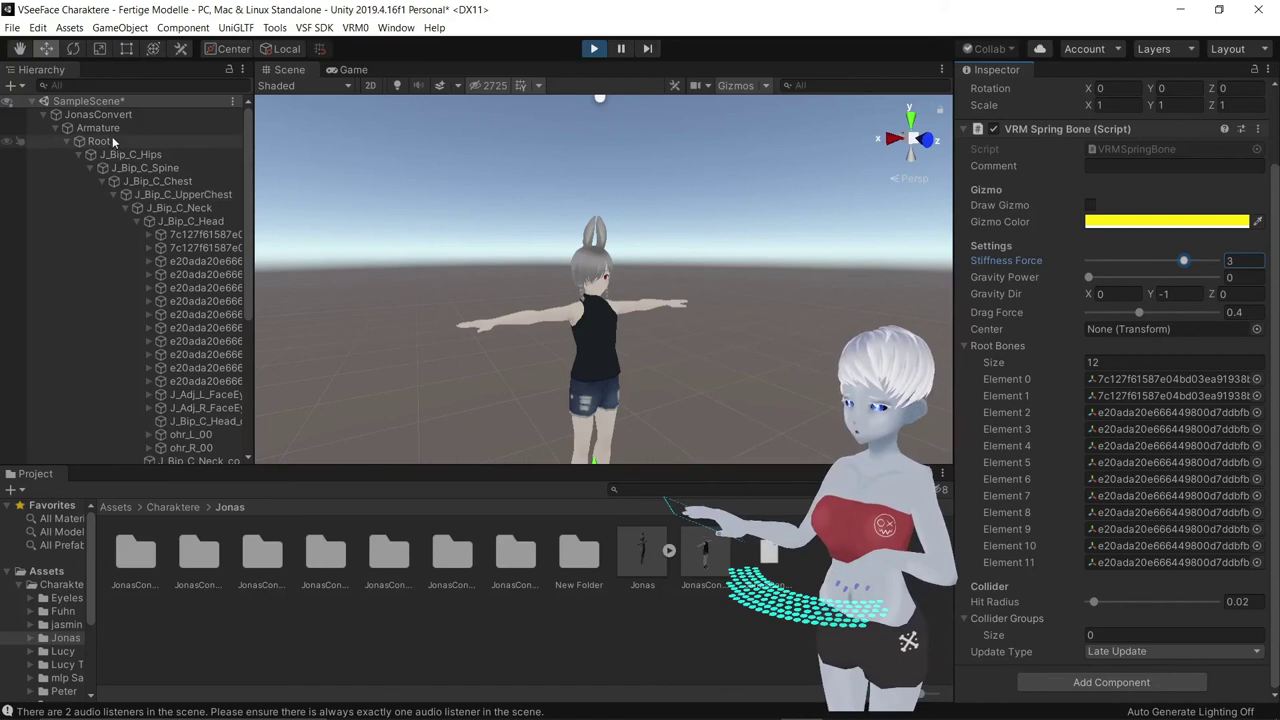
{"action": "left_click", "coordinate": [118, 129]}
{"action": "left_click", "coordinate": [120, 115]}
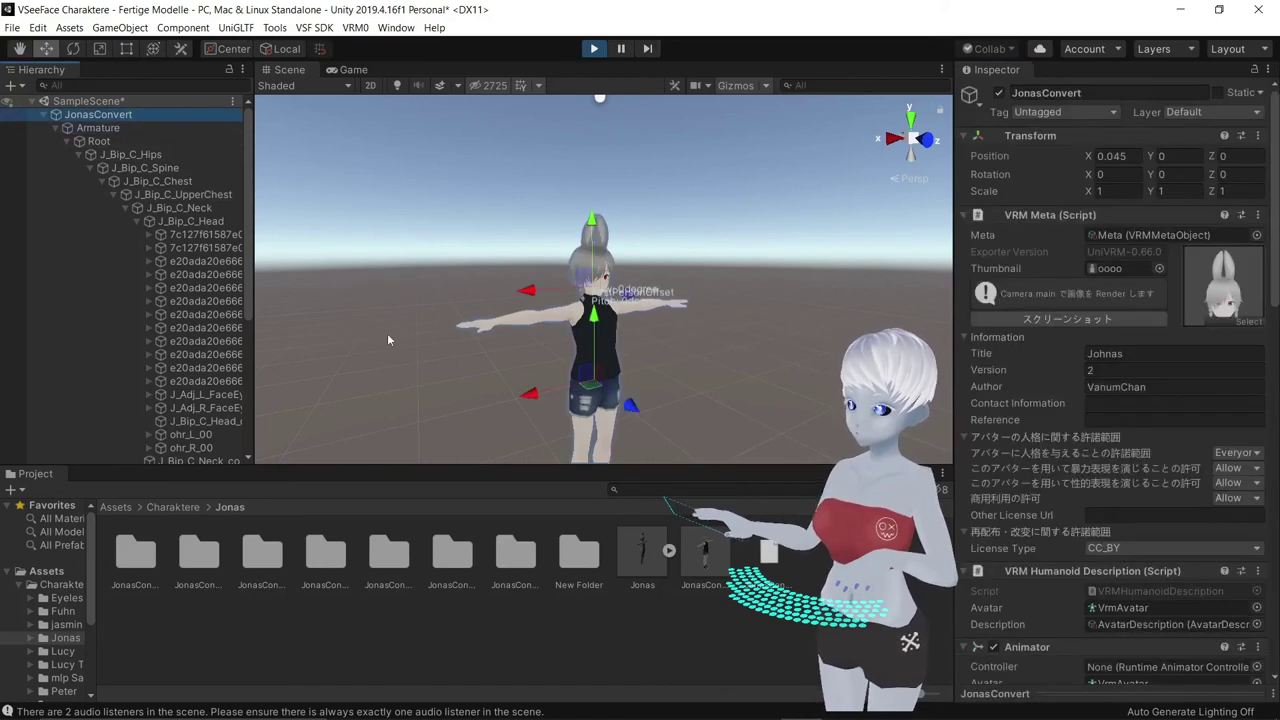
{"action": "left_click_drag", "start_coordinate": [533, 395], "coordinate": [531, 422]}
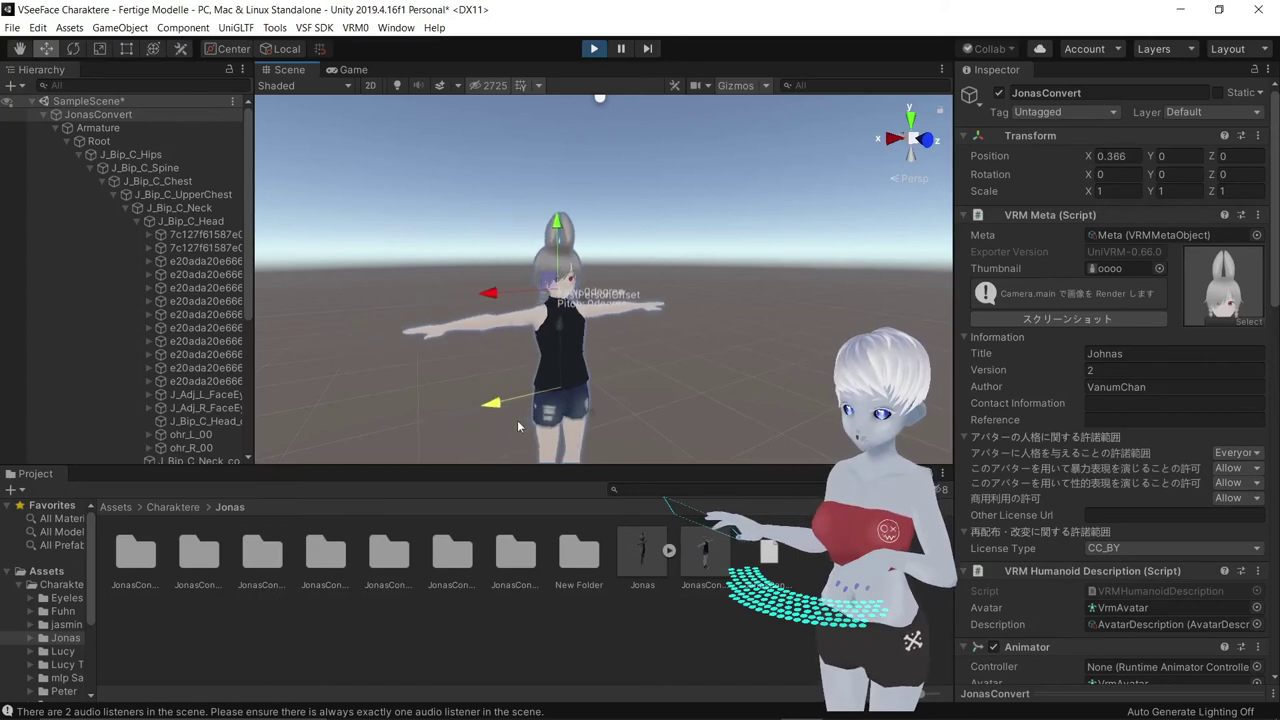
{"action": "left_click_drag", "start_coordinate": [531, 422], "coordinate": [517, 420]}
{"action": "scroll", "coordinate": [148, 287], "scroll_direction": "down", "scroll_amount": 3}
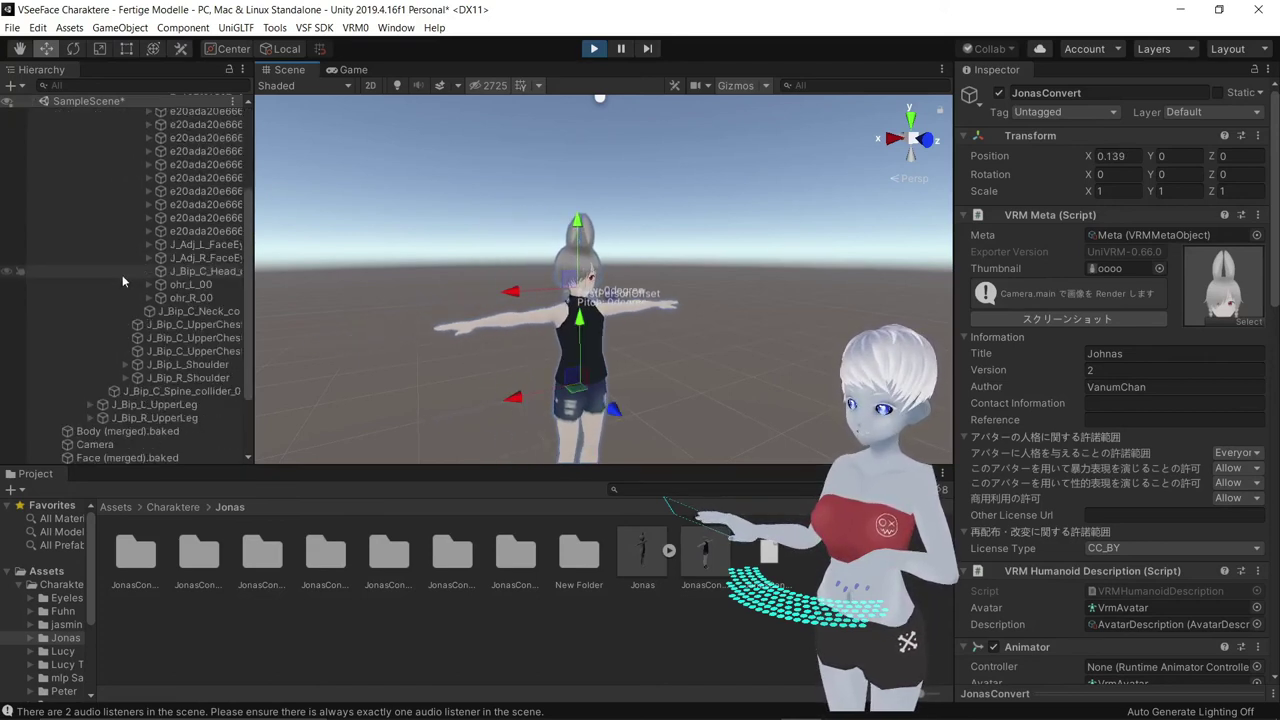
{"action": "scroll", "coordinate": [148, 287], "scroll_direction": "down", "scroll_amount": 2}
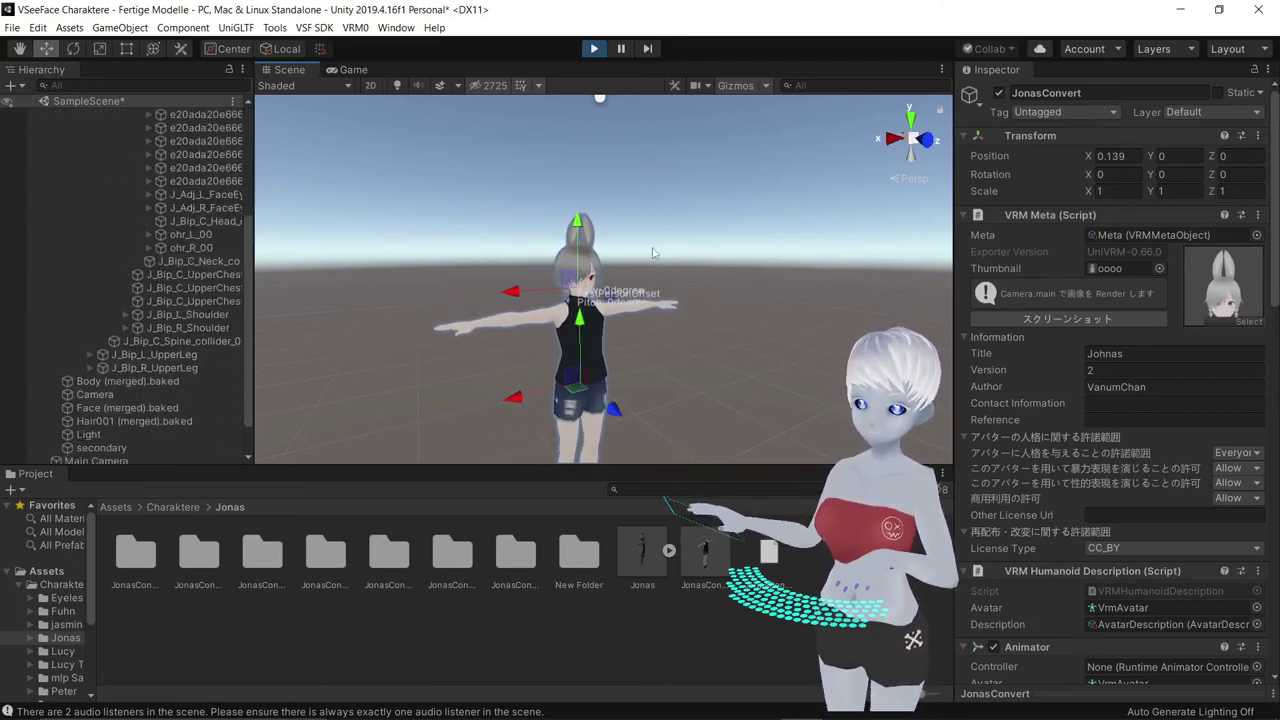
{"action": "left_click", "coordinate": [592, 48]}
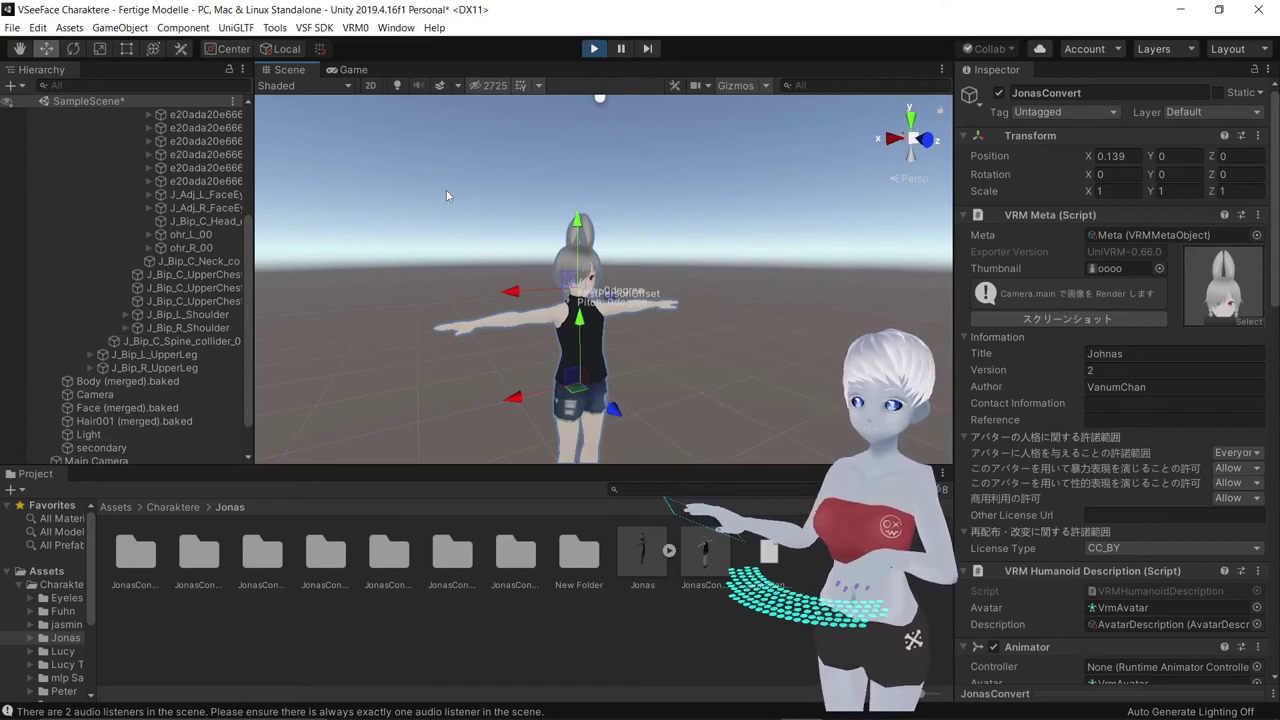
{"action": "left_click", "coordinate": [598, 52]}
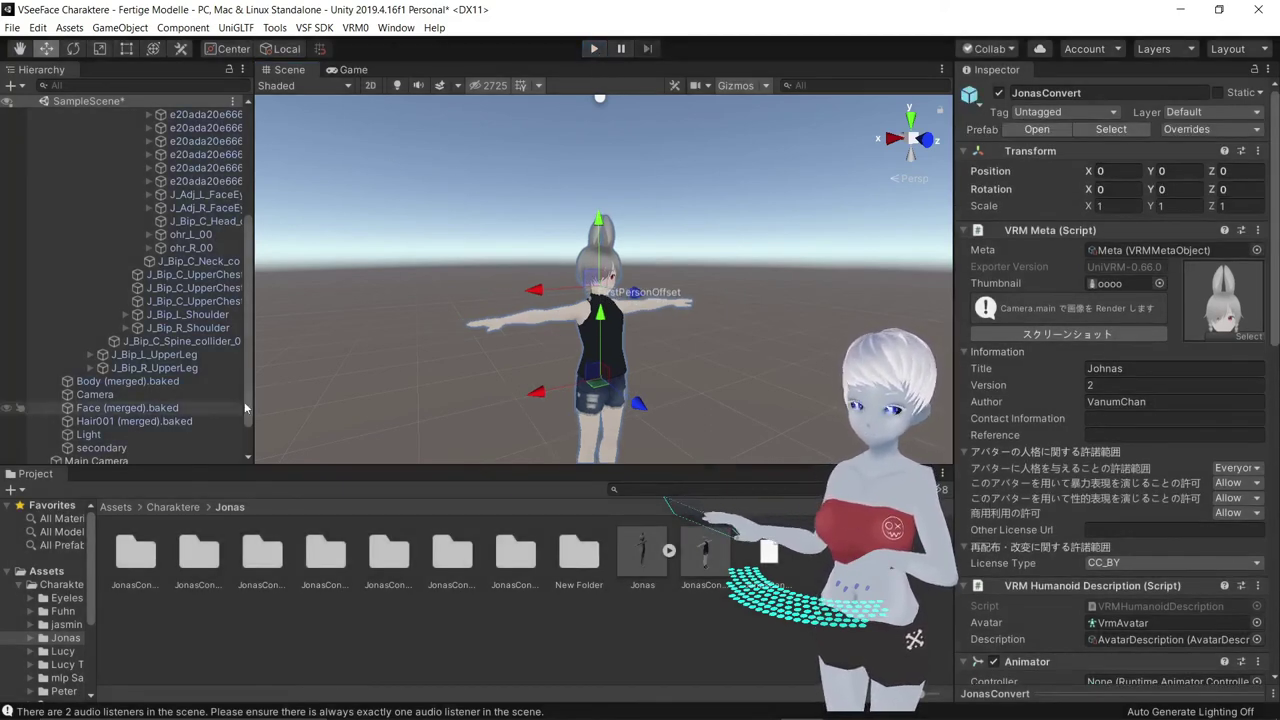
{"action": "scroll", "coordinate": [60, 410], "scroll_direction": "down", "scroll_amount": 1}
On 'secondary', collapse the existing VRM Spring Bone and add a second VRM Spring Bone component
{"action": "left_click", "coordinate": [110, 404]}
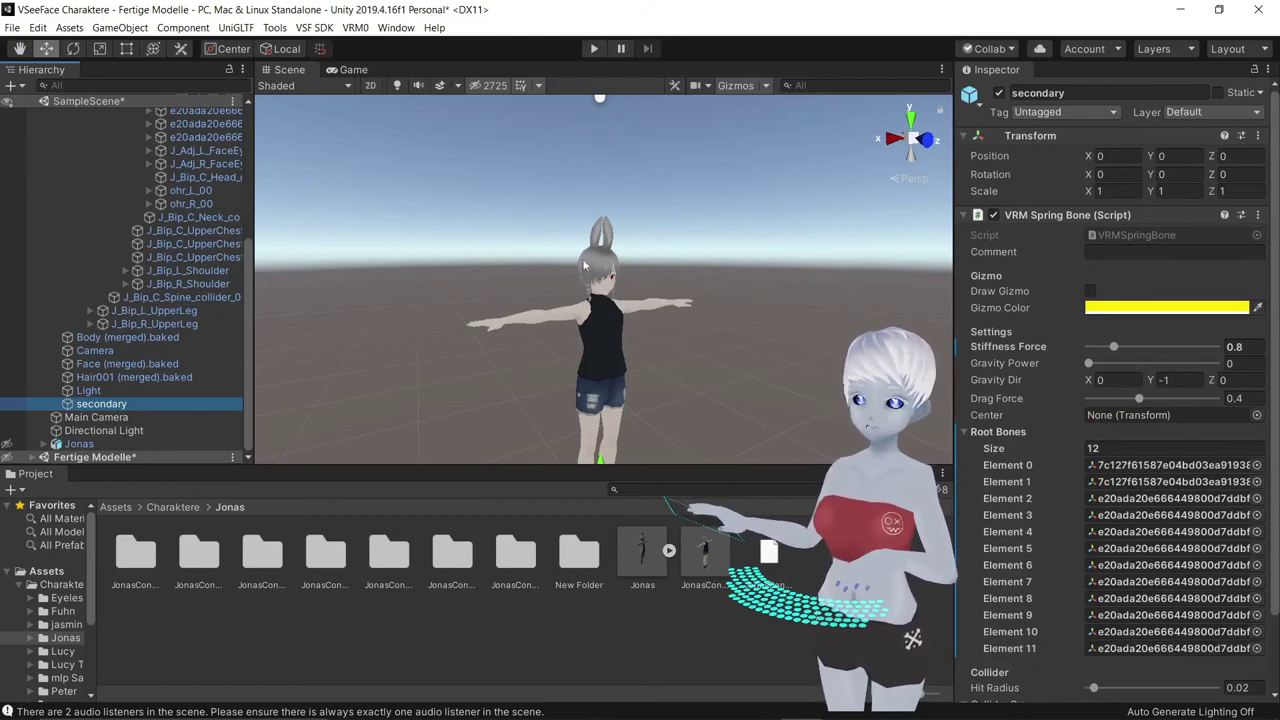
{"action": "left_click", "coordinate": [964, 216]}
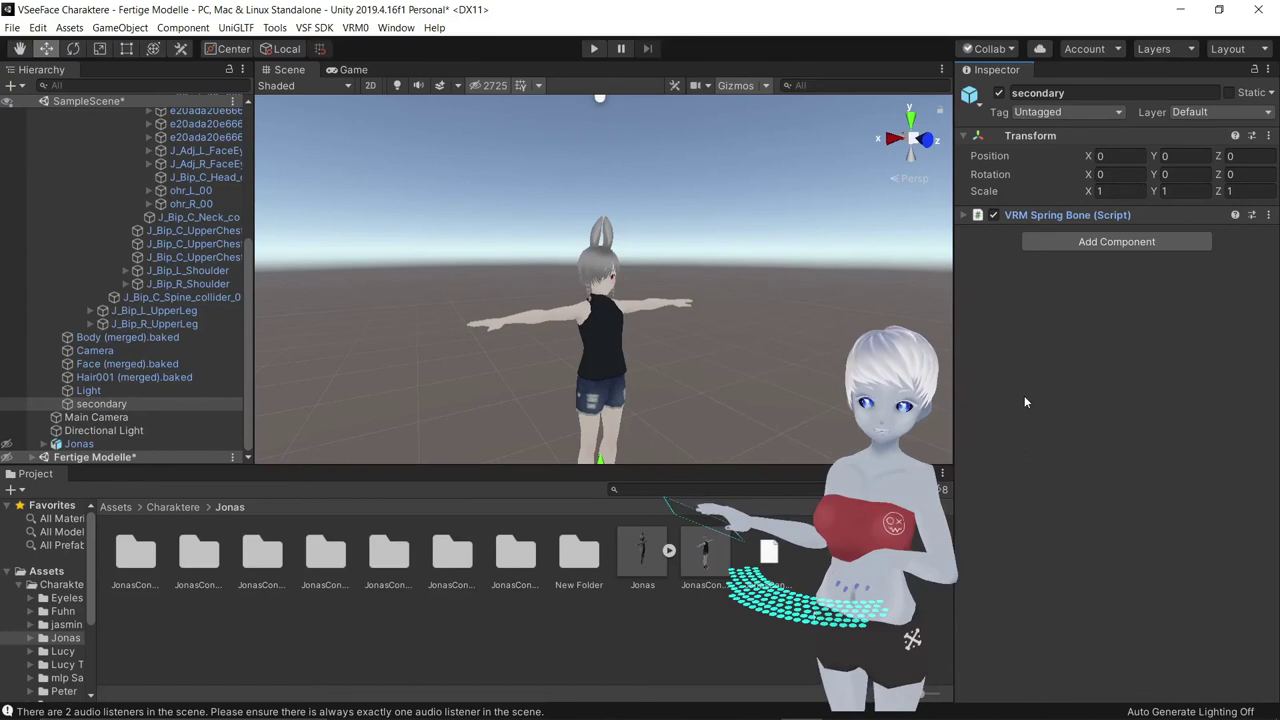
{"action": "left_click", "coordinate": [1099, 246]}
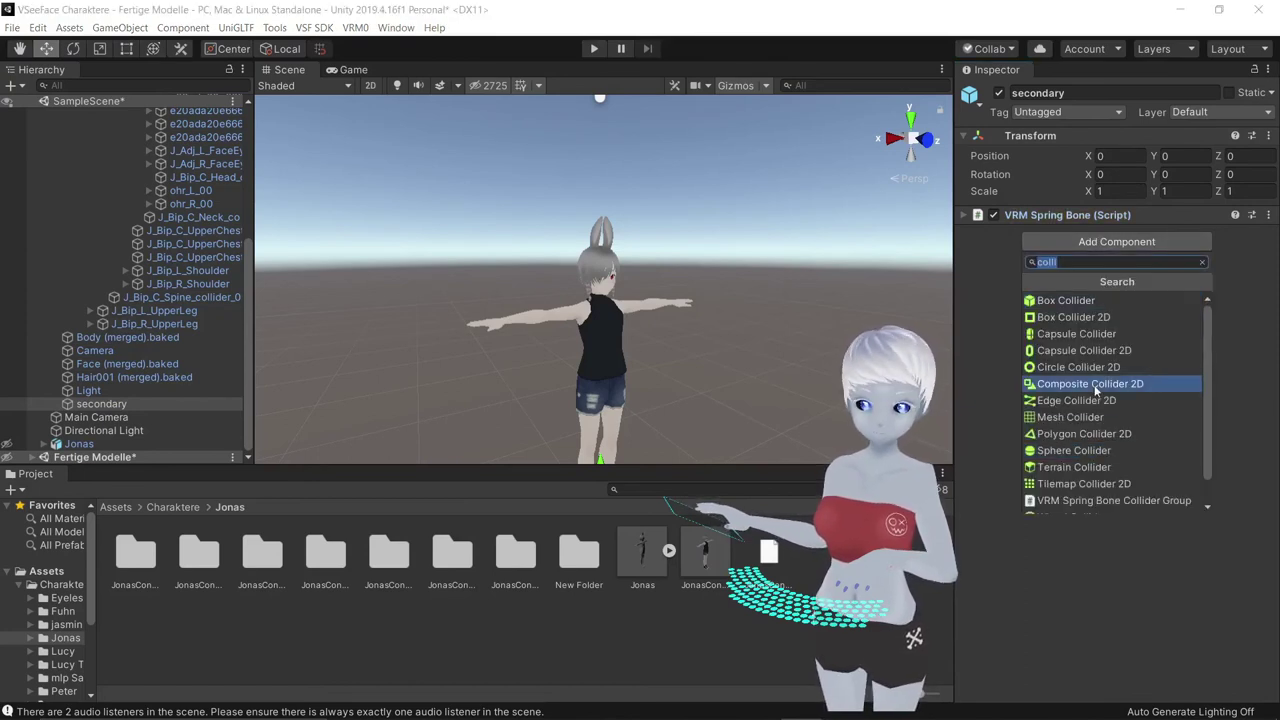
{"action": "type", "text": "sp"}
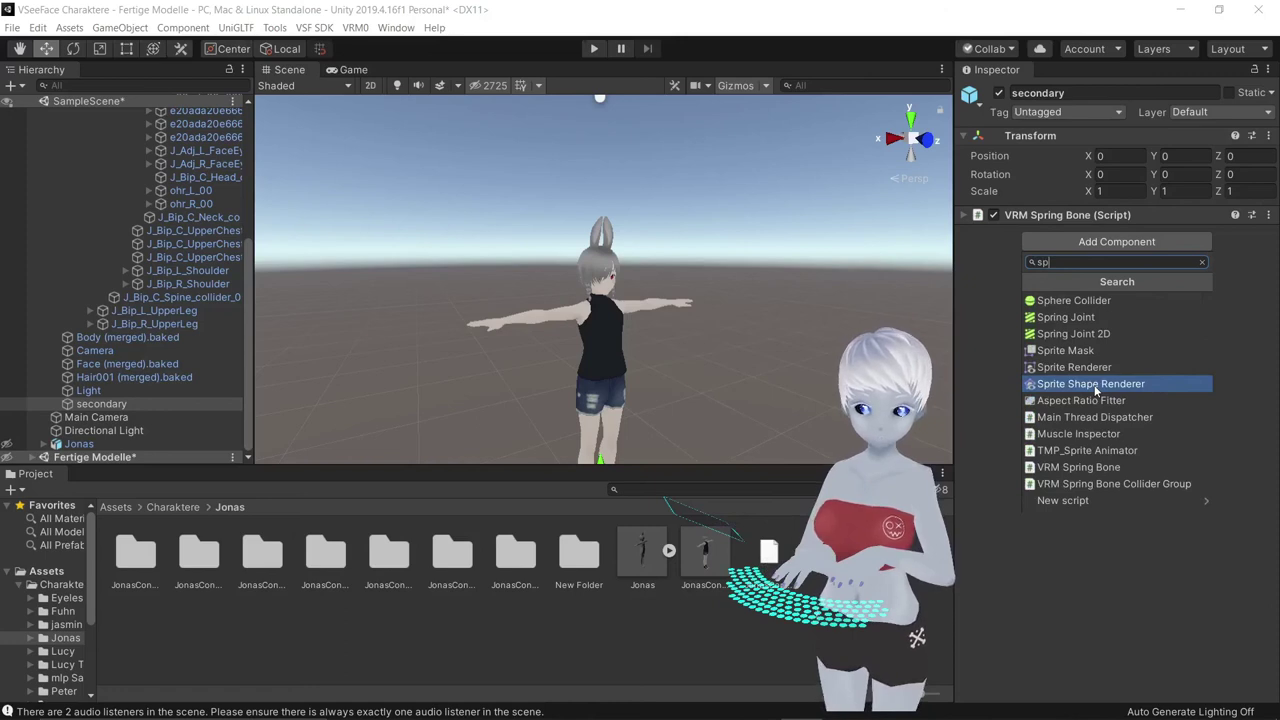
{"action": "type", "text": "ring"}
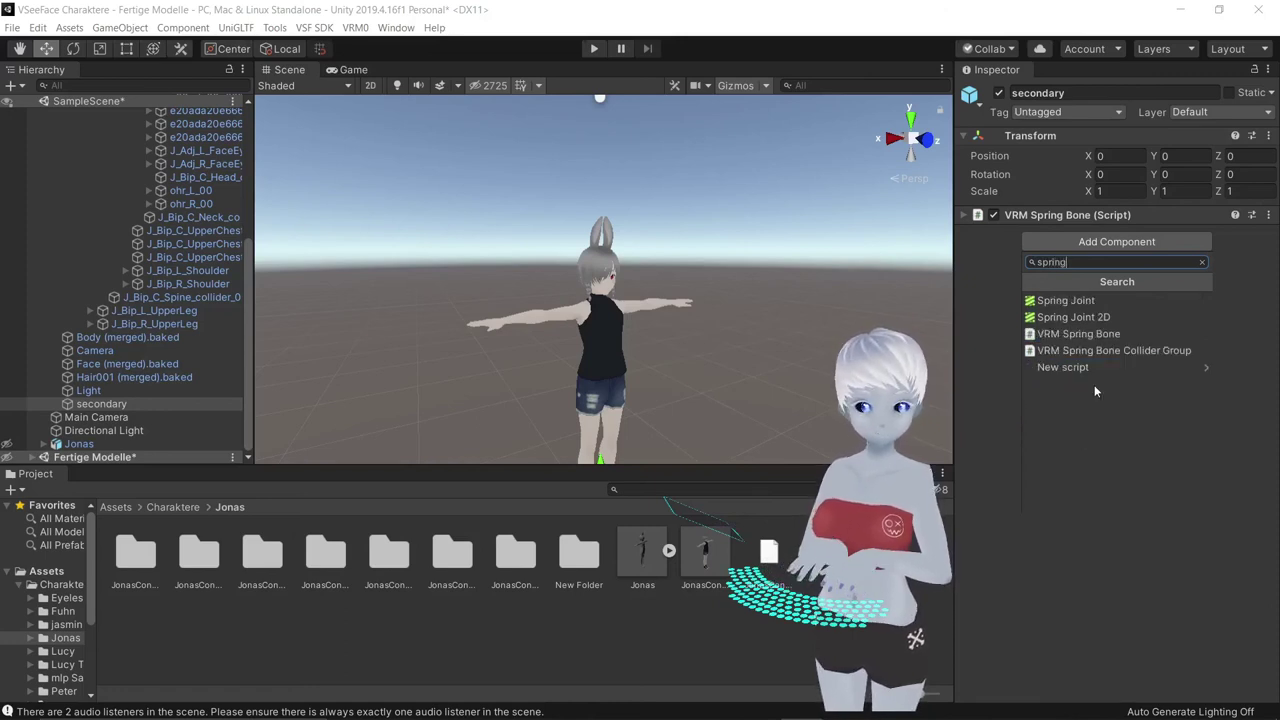
{"action": "left_click", "coordinate": [1121, 334]}
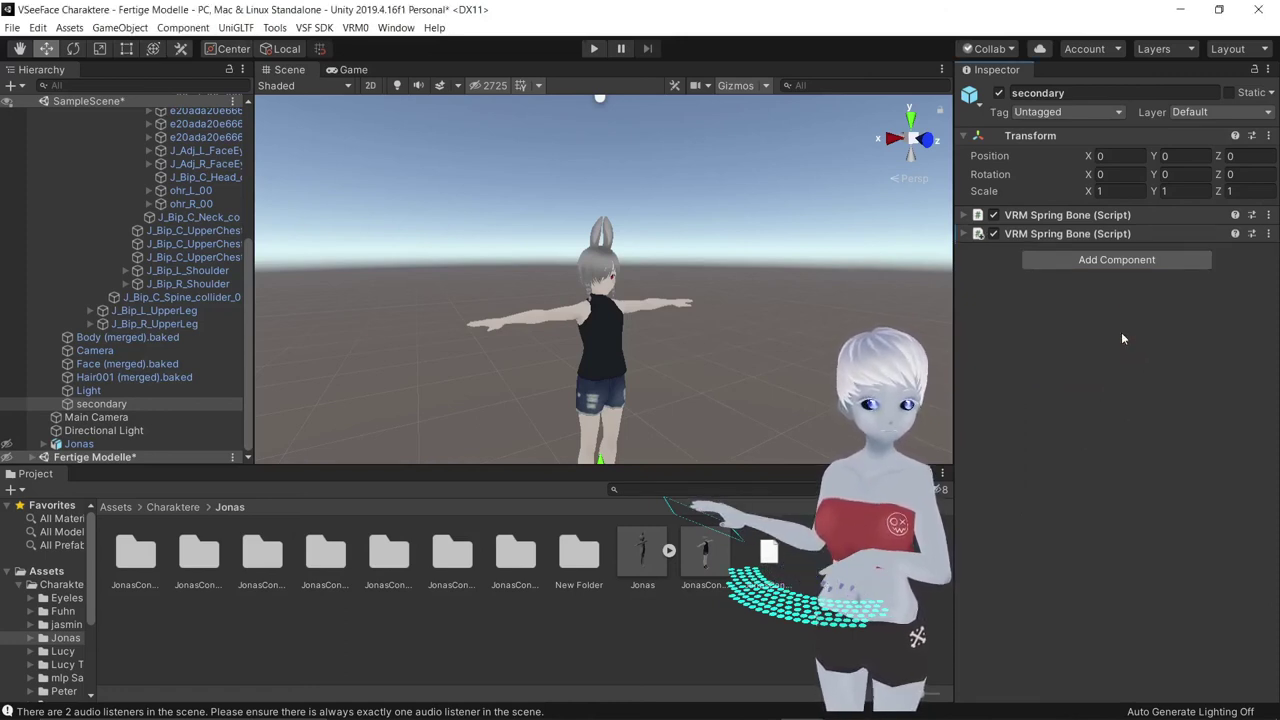
{"action": "left_click", "coordinate": [1267, 217]}
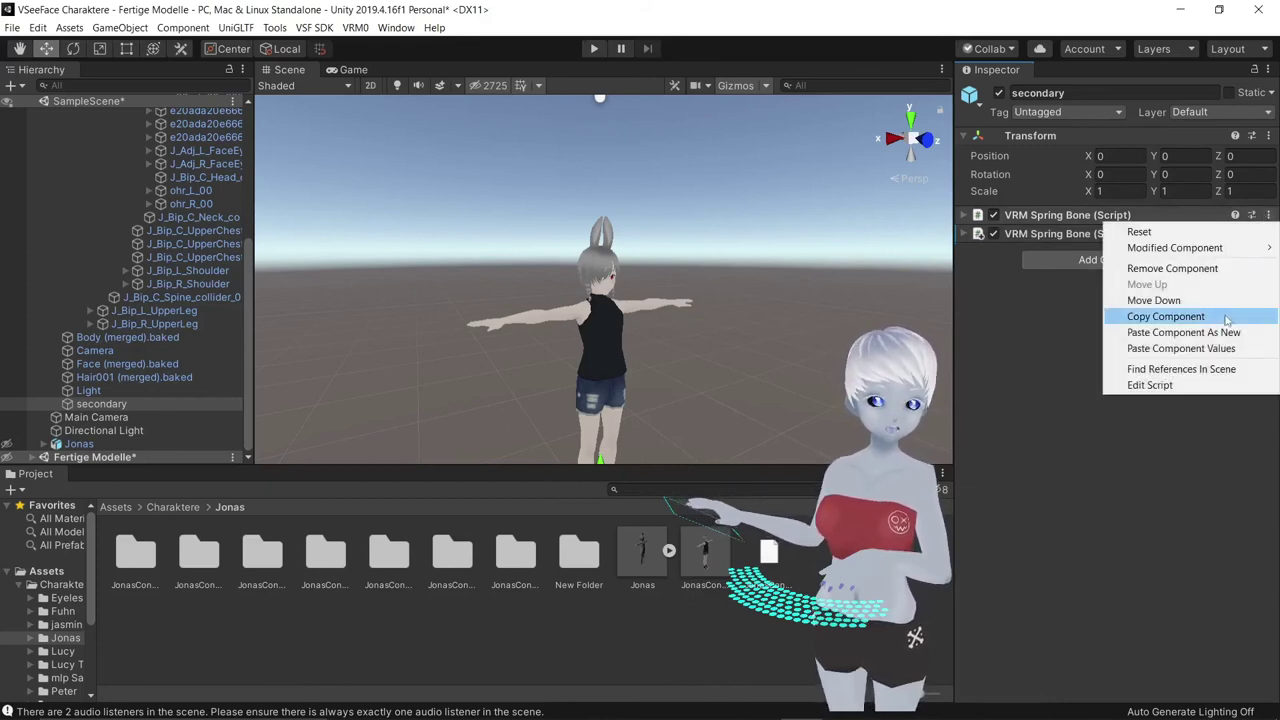
Add the ear bones ohr_L_00 and ohr_R_00 as Root Bones of the second spring bone
{"action": "left_click", "coordinate": [1045, 356]}
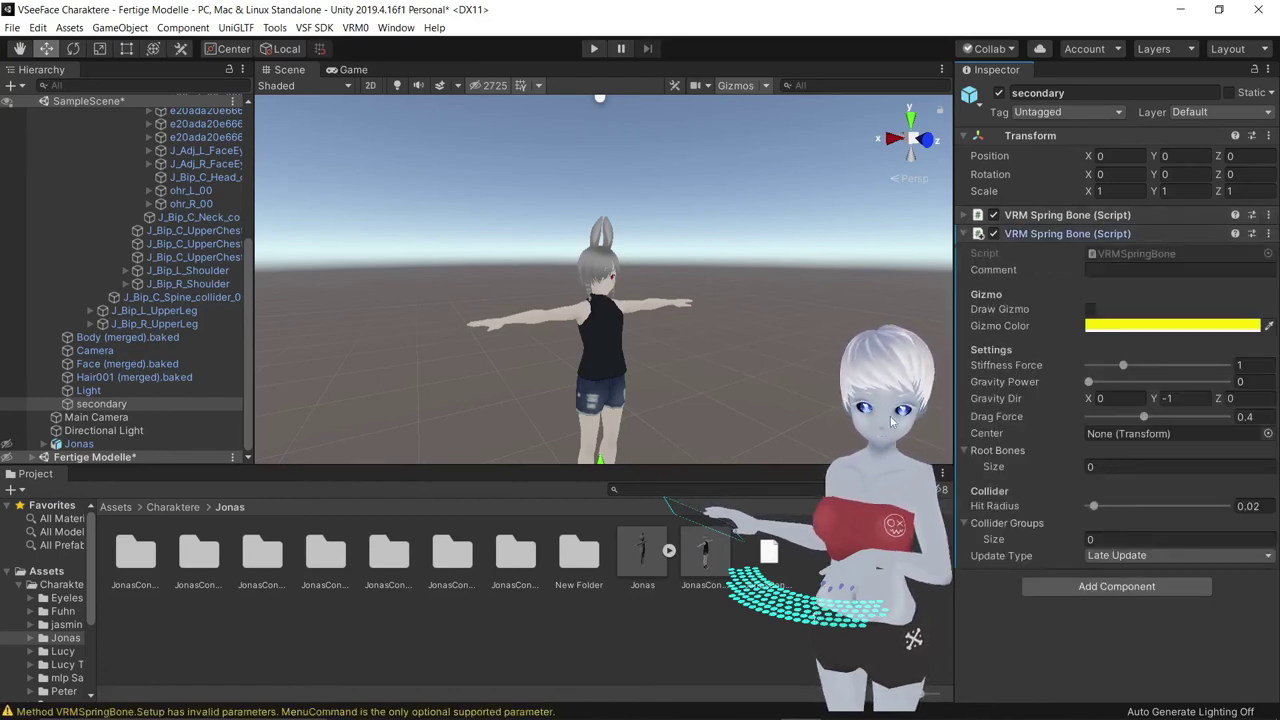
{"action": "left_click", "coordinate": [180, 192]}
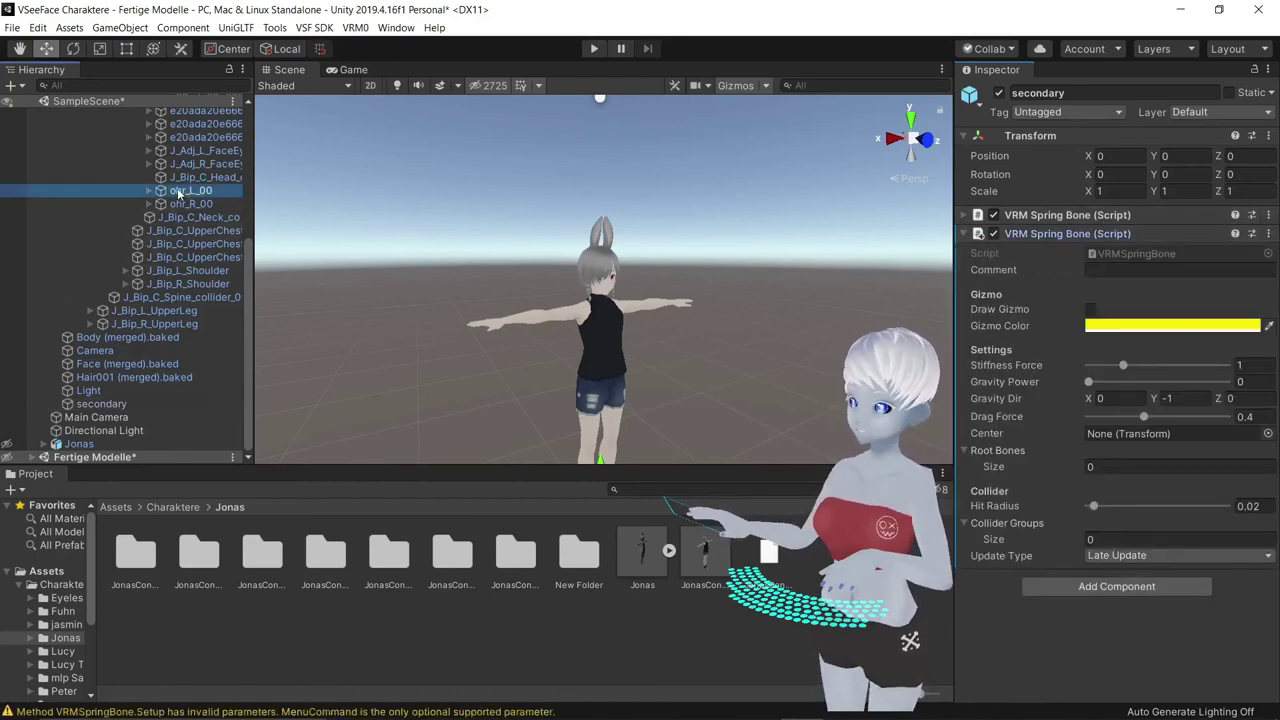
{"action": "left_click_drag", "start_coordinate": [180, 192], "coordinate": [1038, 513]}
{"action": "left_click_drag", "start_coordinate": [988, 453], "coordinate": [1010, 456]}
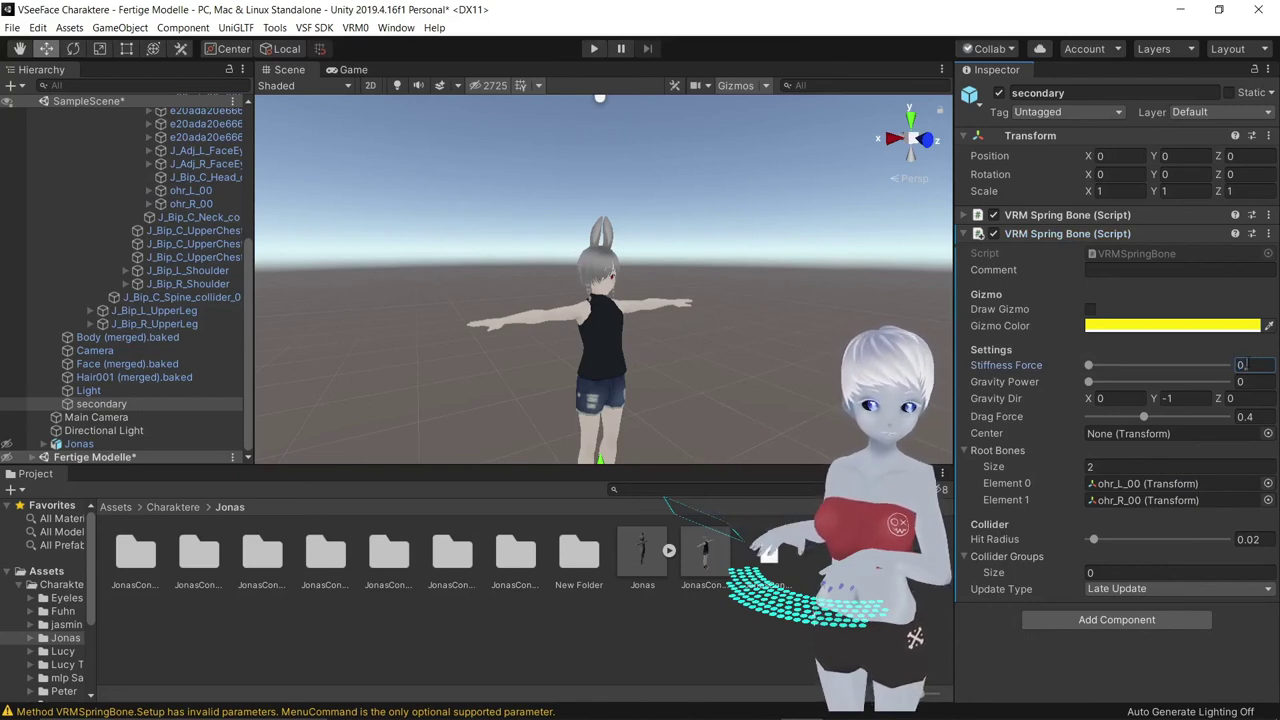
Set the ear spring's Stiffness Force to 0.6 and Drag Force to 0.02
{"action": "type", "text": "6"}
{"action": "key", "text": "Return"}
{"action": "left_click", "coordinate": [1256, 418]}
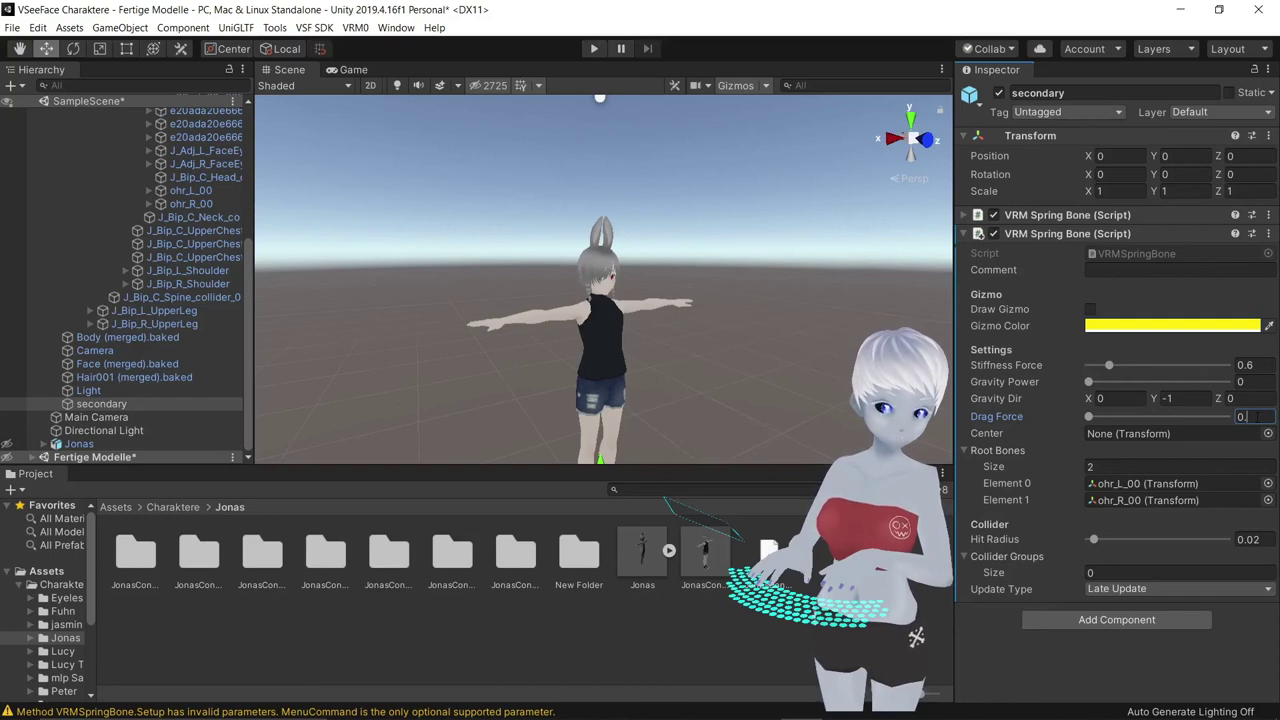
{"action": "type", "text": "2"}
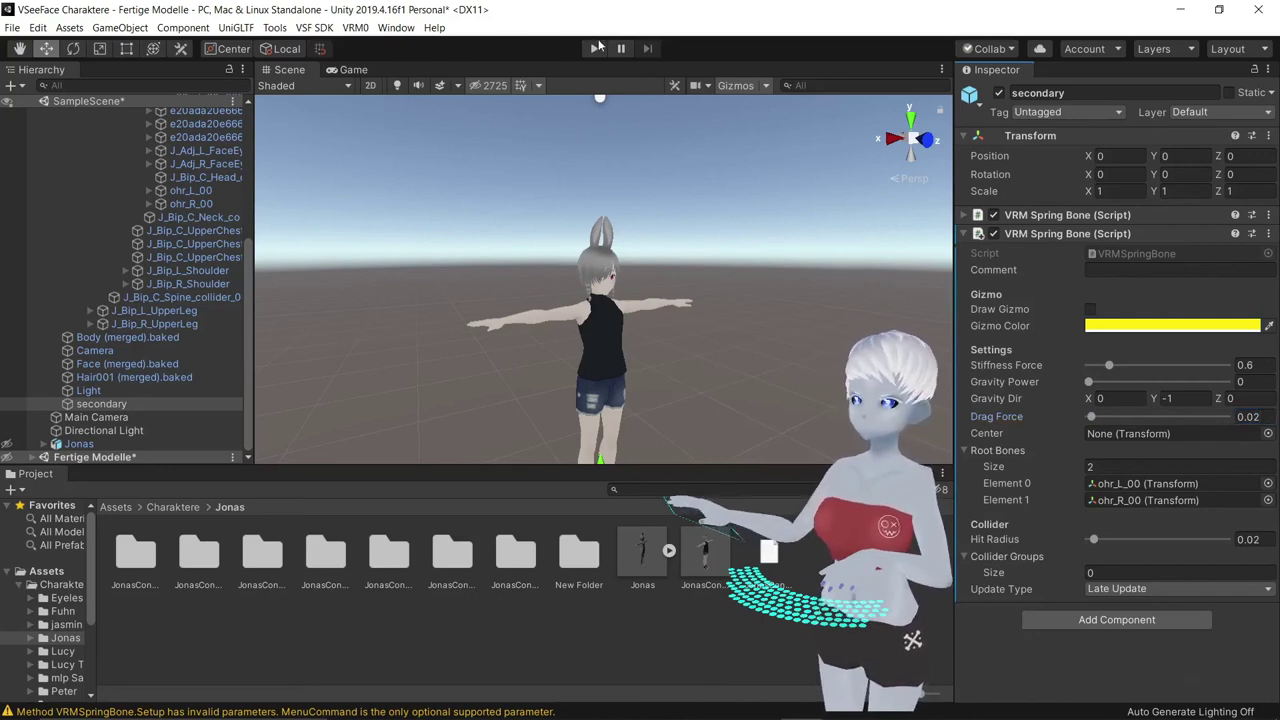
Enter Play mode and shift JonasConvert sideways in the Scene view to swing the ears
{"action": "left_click", "coordinate": [596, 48]}
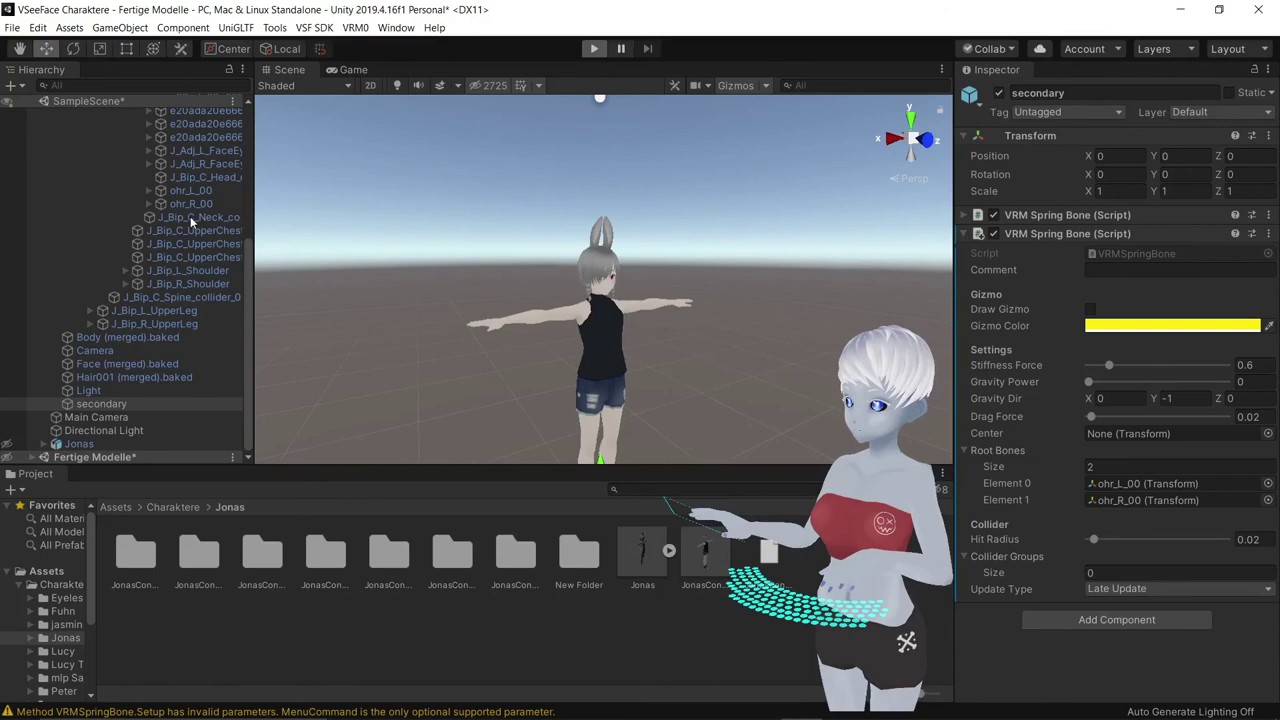
{"action": "left_click", "coordinate": [289, 70]}
{"action": "scroll", "coordinate": [90, 221], "scroll_direction": "up", "scroll_amount": 10}
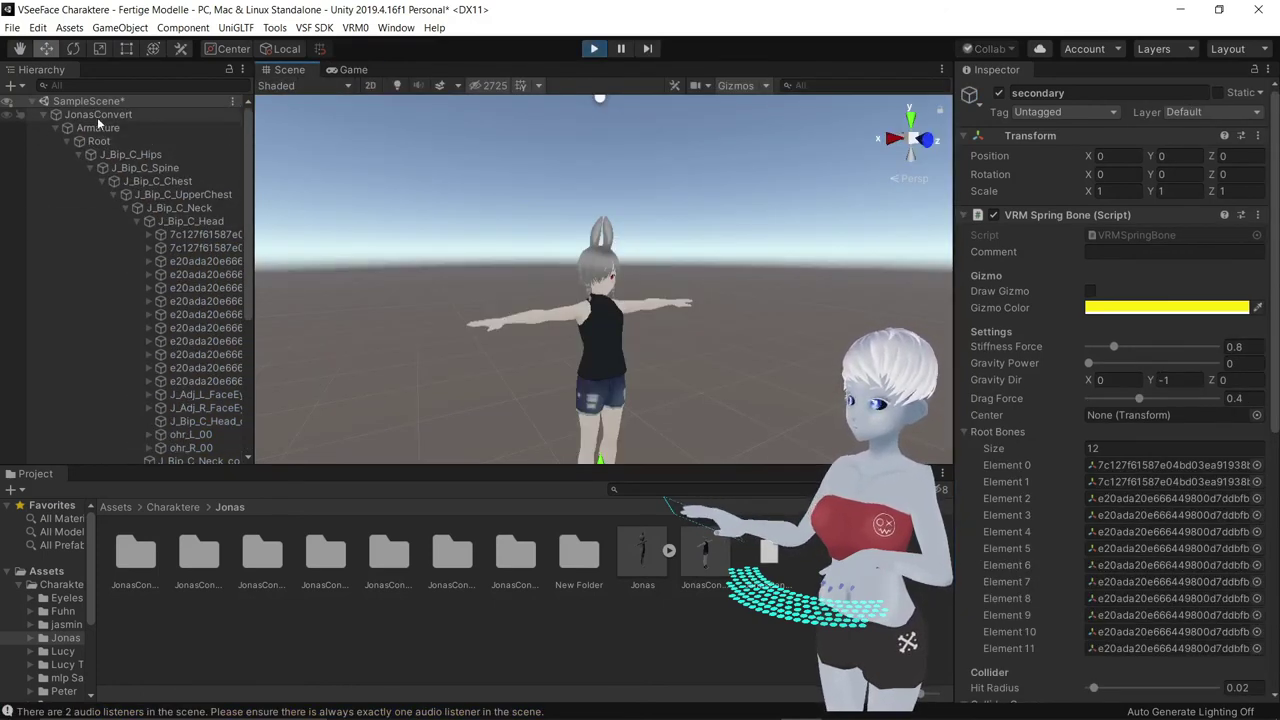
{"action": "left_click", "coordinate": [98, 116]}
{"action": "mouse_move", "coordinate": [580, 408]}
{"action": "left_mouse_down"}
{"action": "mouse_move", "coordinate": [470, 408]}
{"action": "mouse_move", "coordinate": [501, 404]}
{"action": "left_mouse_up"}
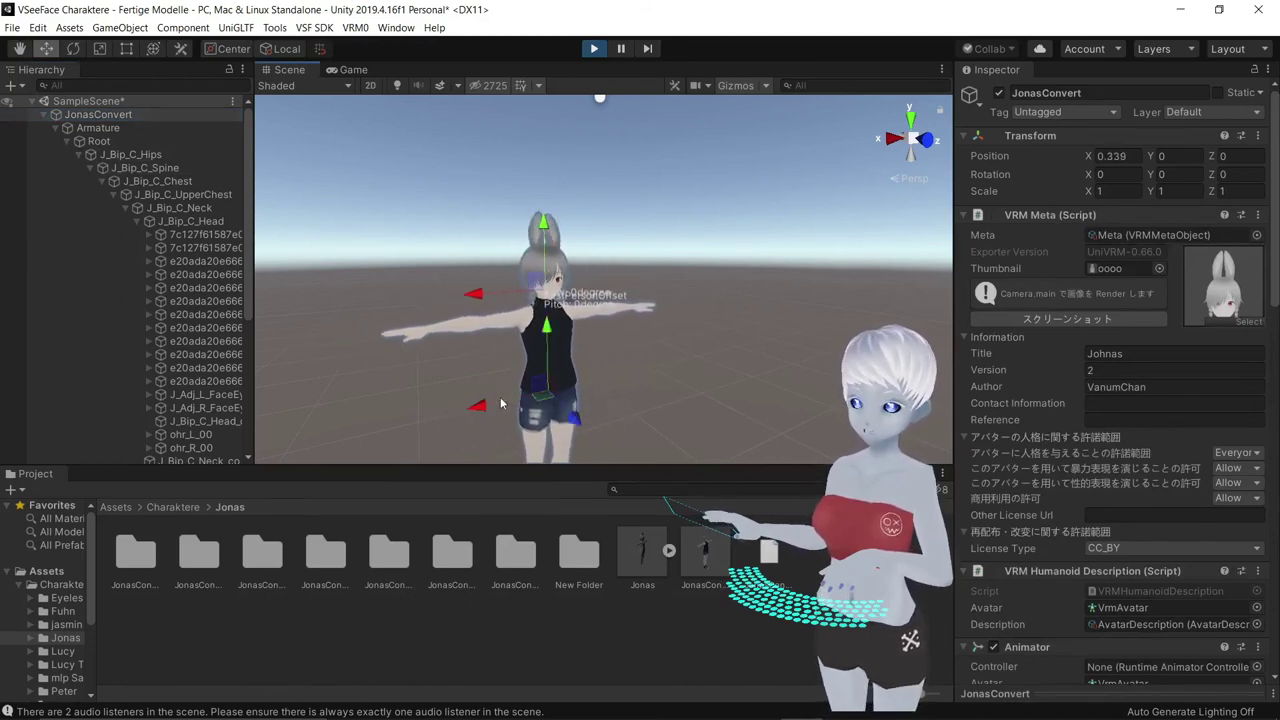
Raise the ear spring's Drag Force on 'secondary' to about 0.75
{"action": "scroll", "coordinate": [138, 381], "scroll_direction": "down", "scroll_amount": 5}
{"action": "scroll", "coordinate": [145, 384], "scroll_direction": "down", "scroll_amount": 5}
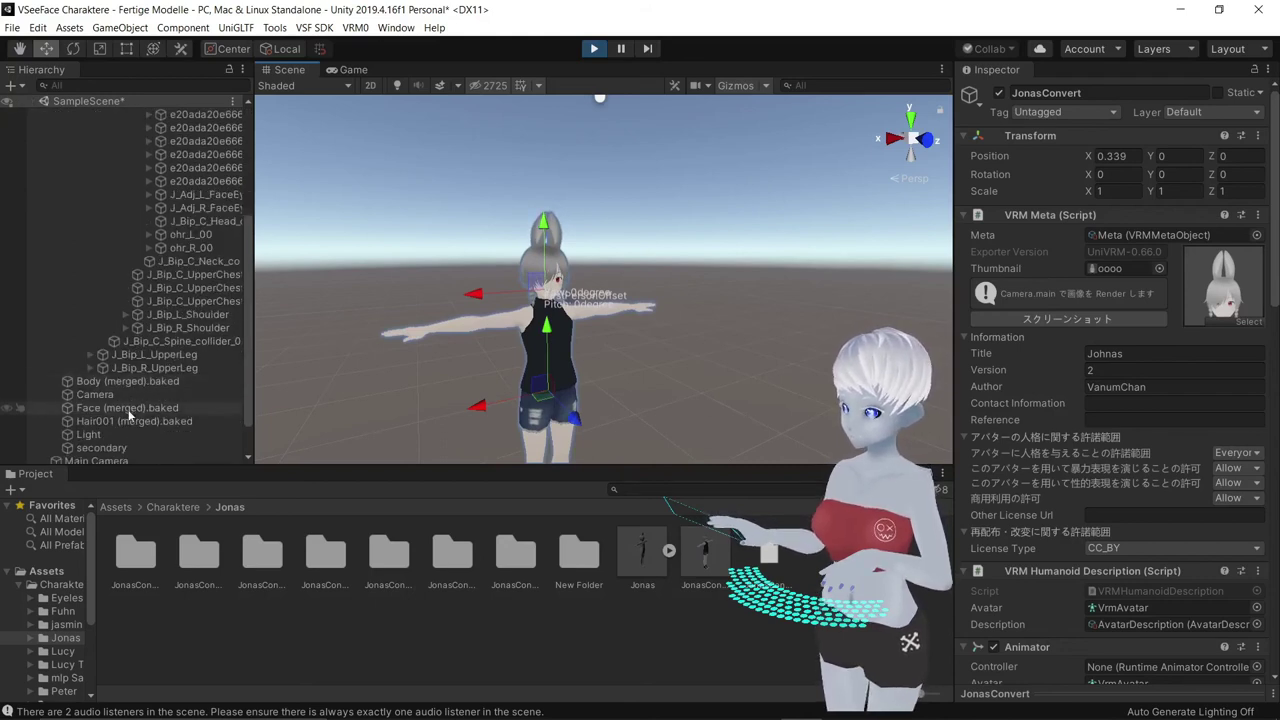
{"action": "left_click", "coordinate": [128, 447]}
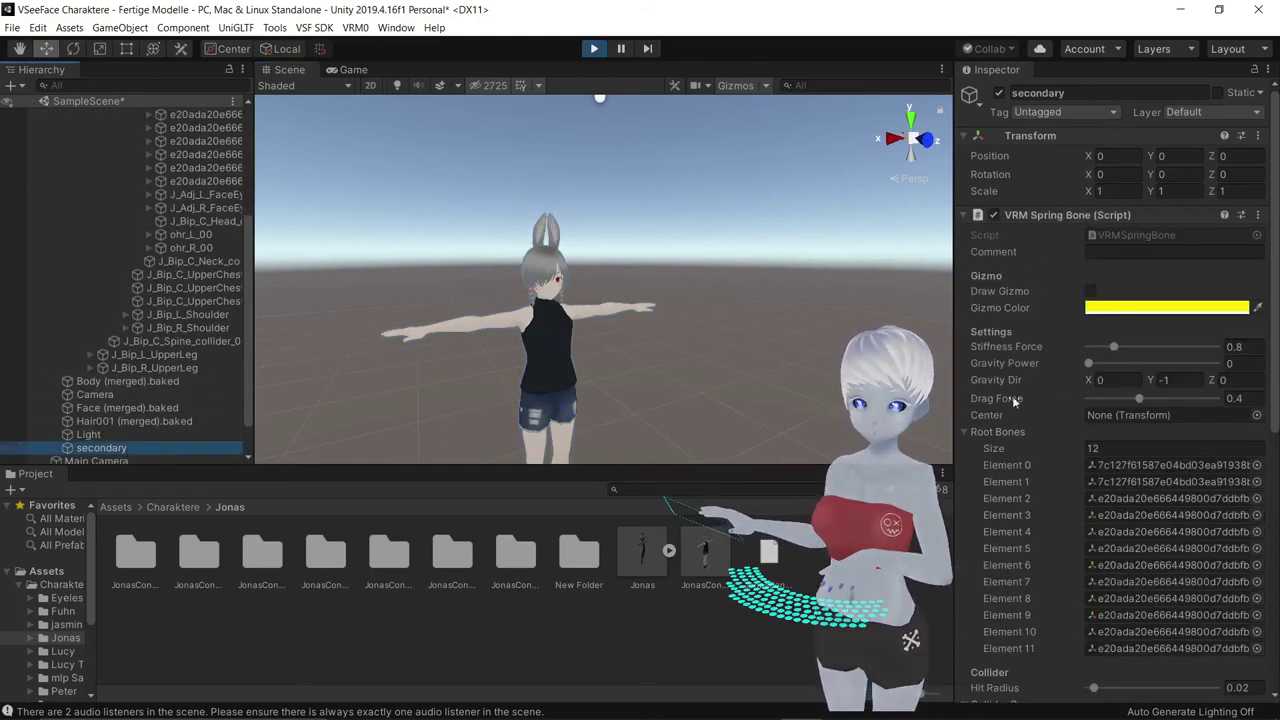
{"action": "scroll", "coordinate": [1049, 397], "scroll_direction": "down", "scroll_amount": 10}
{"action": "left_click_drag", "start_coordinate": [1226, 479], "coordinate": [1265, 485]}
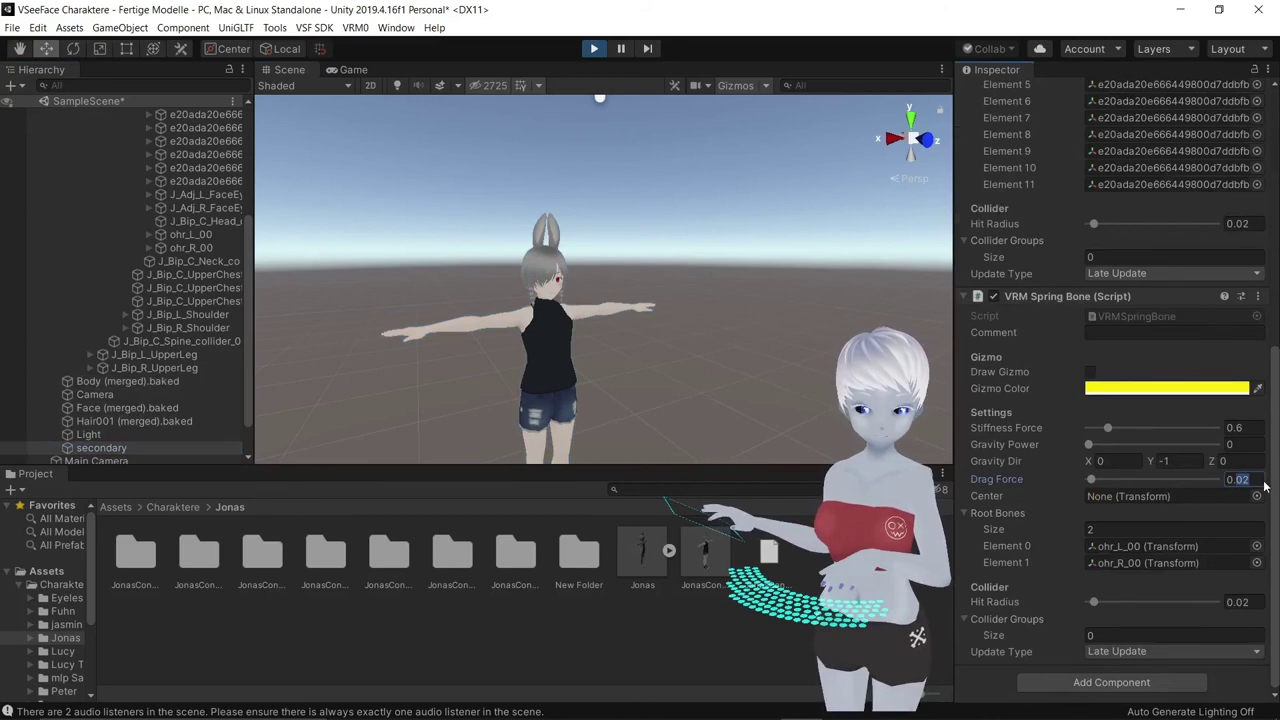
{"action": "left_click", "coordinate": [569, 388]}
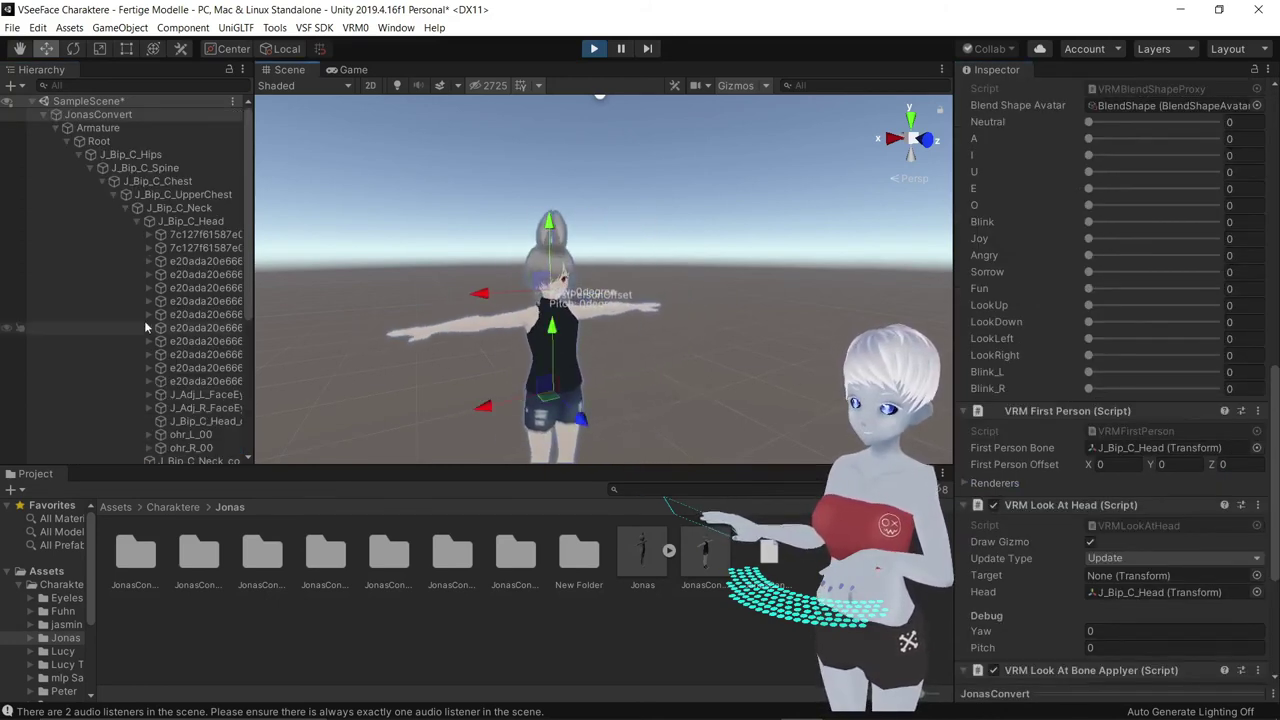
{"action": "left_click", "coordinate": [1164, 483]}
{"action": "left_click_drag", "start_coordinate": [1164, 483], "coordinate": [1182, 486]}
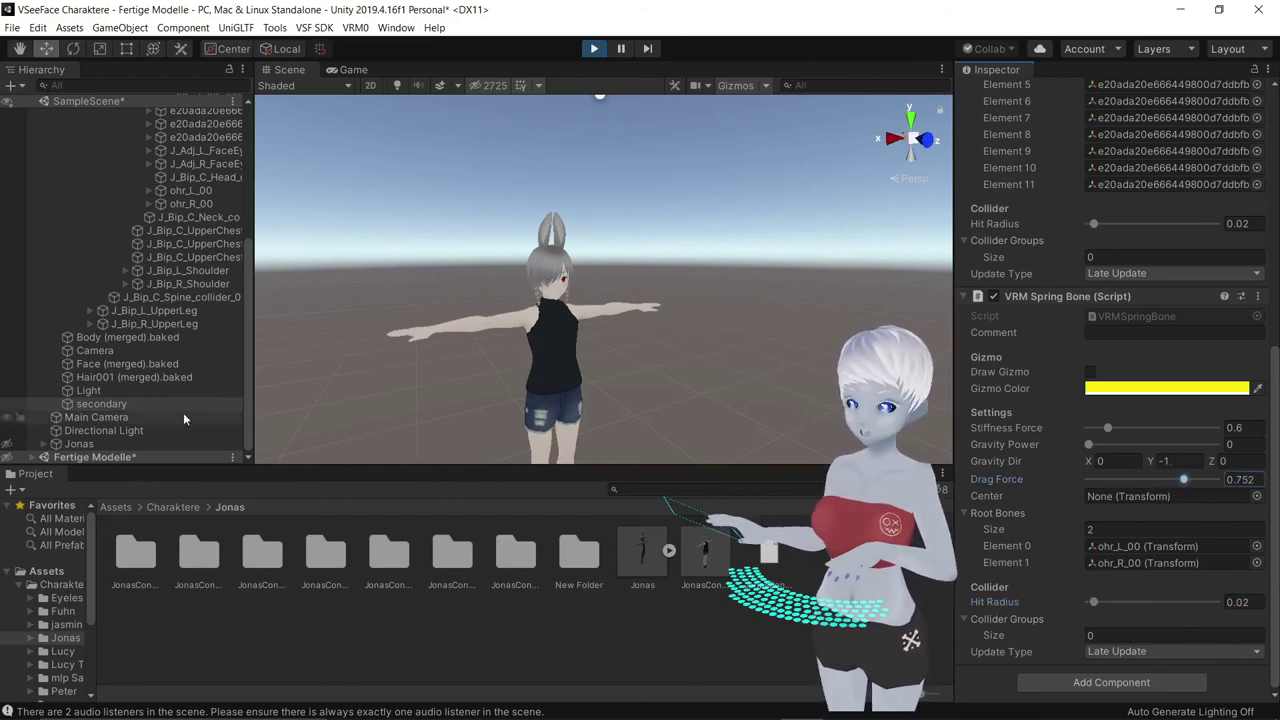
{"action": "scroll", "coordinate": [172, 238], "scroll_direction": "up", "scroll_amount": 5}
{"action": "scroll", "coordinate": [152, 211], "scroll_direction": "up", "scroll_amount": 5}
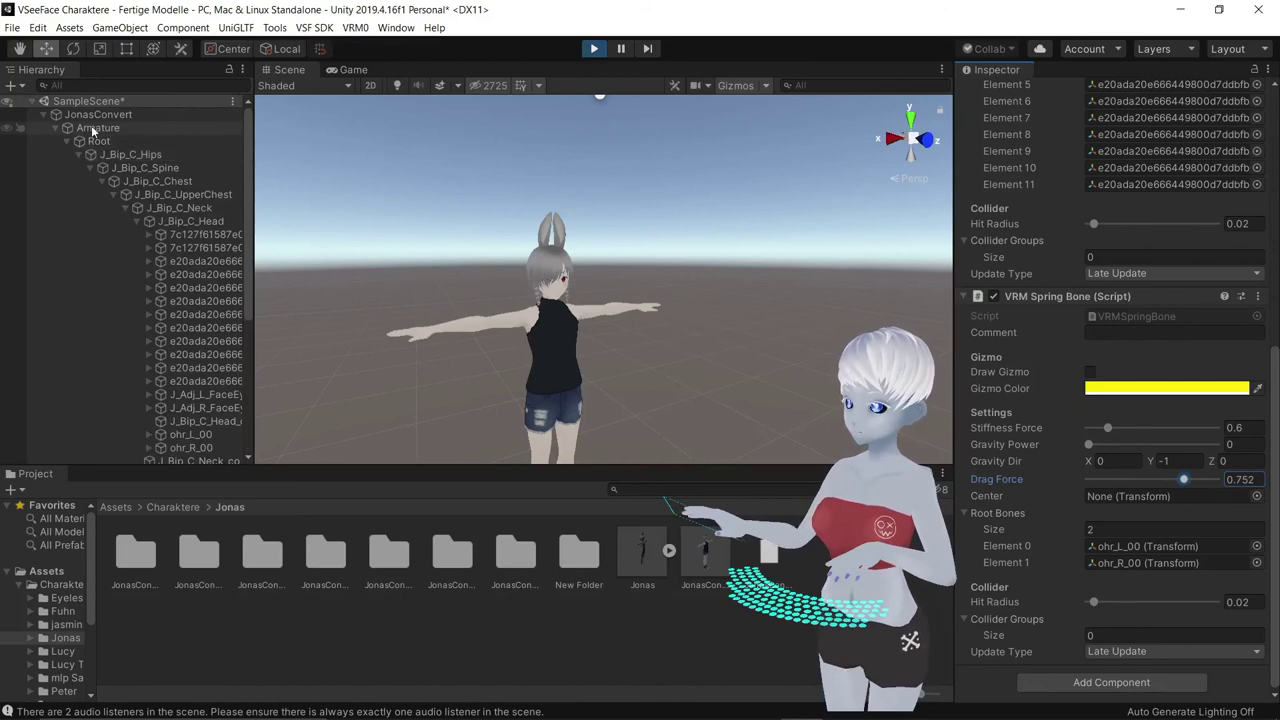
Move JonasConvert back in the Scene view to watch the ears react
{"action": "left_click", "coordinate": [93, 129]}
{"action": "left_click", "coordinate": [97, 114]}
{"action": "mouse_move", "coordinate": [471, 411]}
{"action": "left_mouse_down"}
{"action": "mouse_move", "coordinate": [534, 421]}
{"action": "mouse_move", "coordinate": [417, 421]}
{"action": "mouse_move", "coordinate": [533, 423]}
{"action": "mouse_move", "coordinate": [471, 446]}
{"action": "mouse_move", "coordinate": [580, 430]}
{"action": "left_mouse_up"}
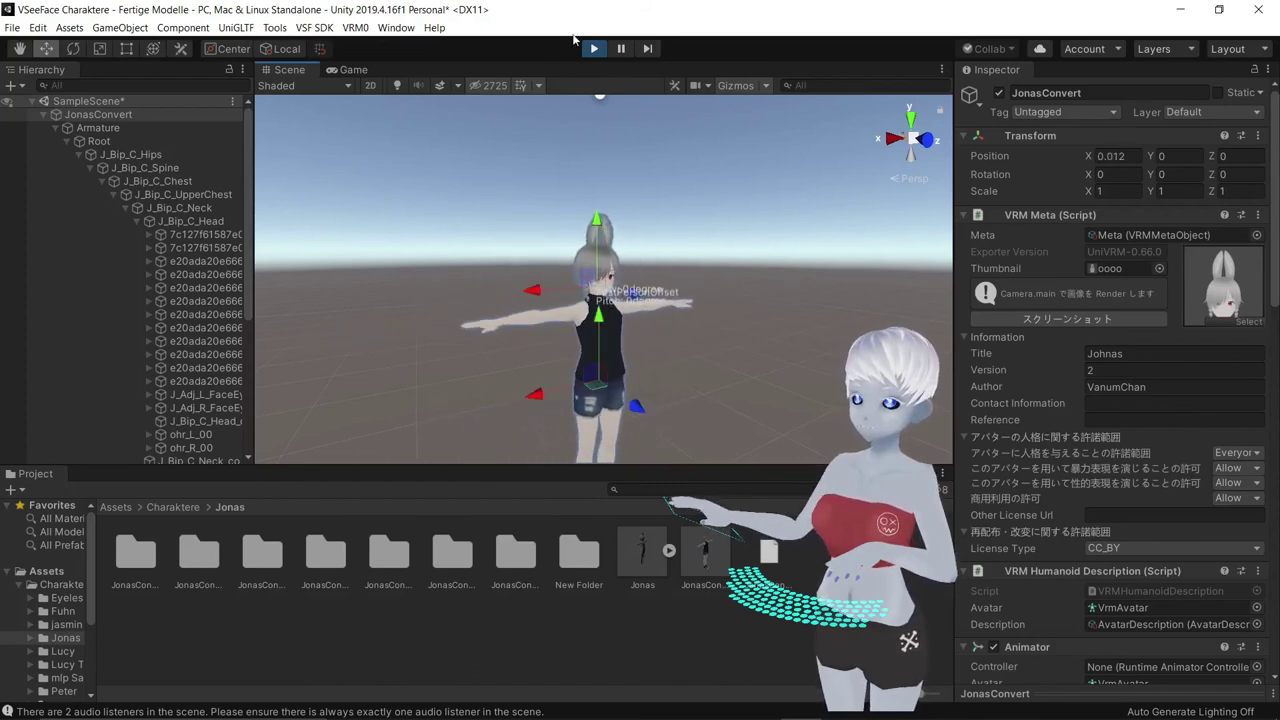
Stop Play mode and set the ear spring's Drag Force on 'secondary' to 0.6
{"action": "left_click", "coordinate": [594, 49]}
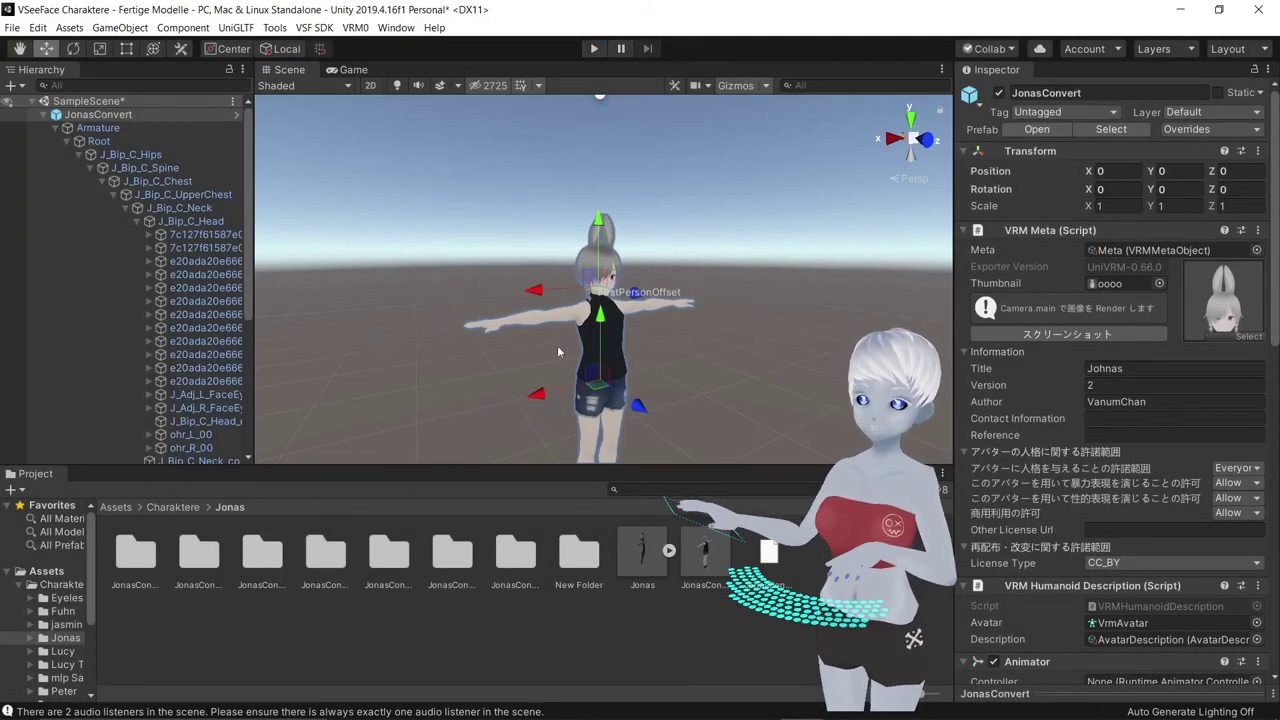
{"action": "scroll", "coordinate": [152, 395], "scroll_direction": "down", "scroll_amount": 5}
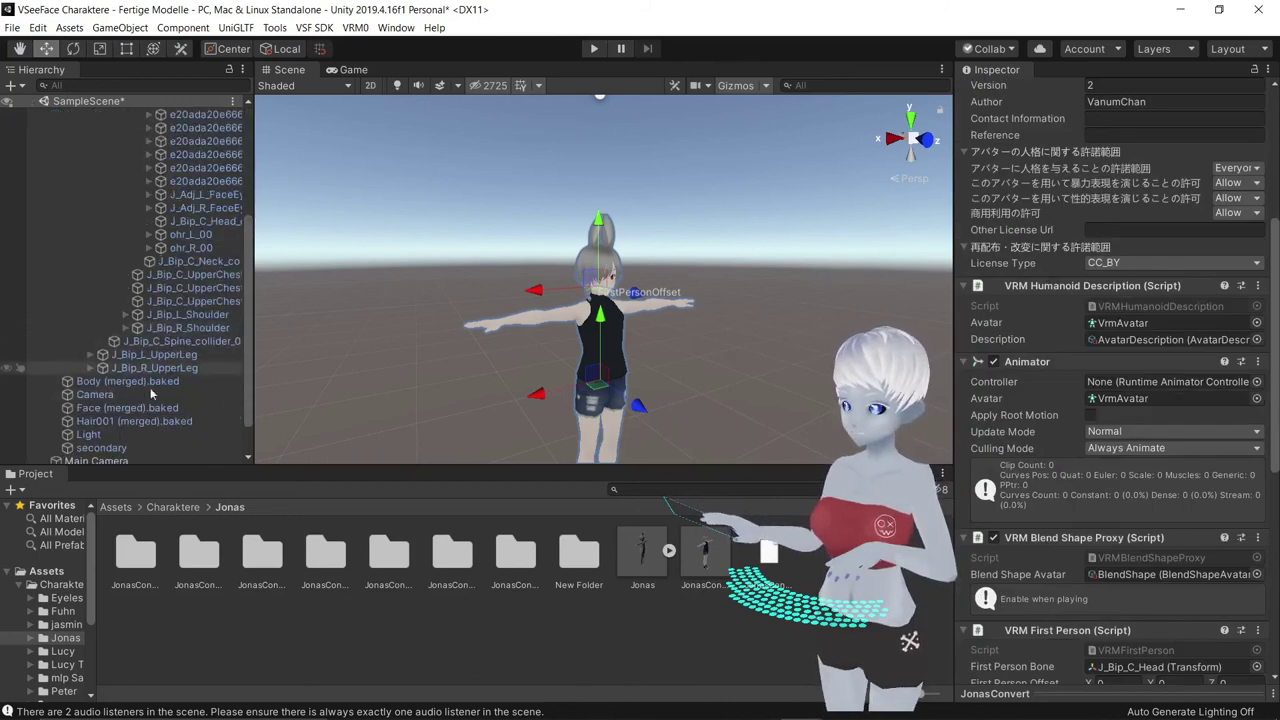
{"action": "scroll", "coordinate": [152, 395], "scroll_direction": "down", "scroll_amount": 1}
{"action": "left_click", "coordinate": [140, 404]}
{"action": "scroll", "coordinate": [1180, 528], "scroll_direction": "down", "scroll_amount": 3}
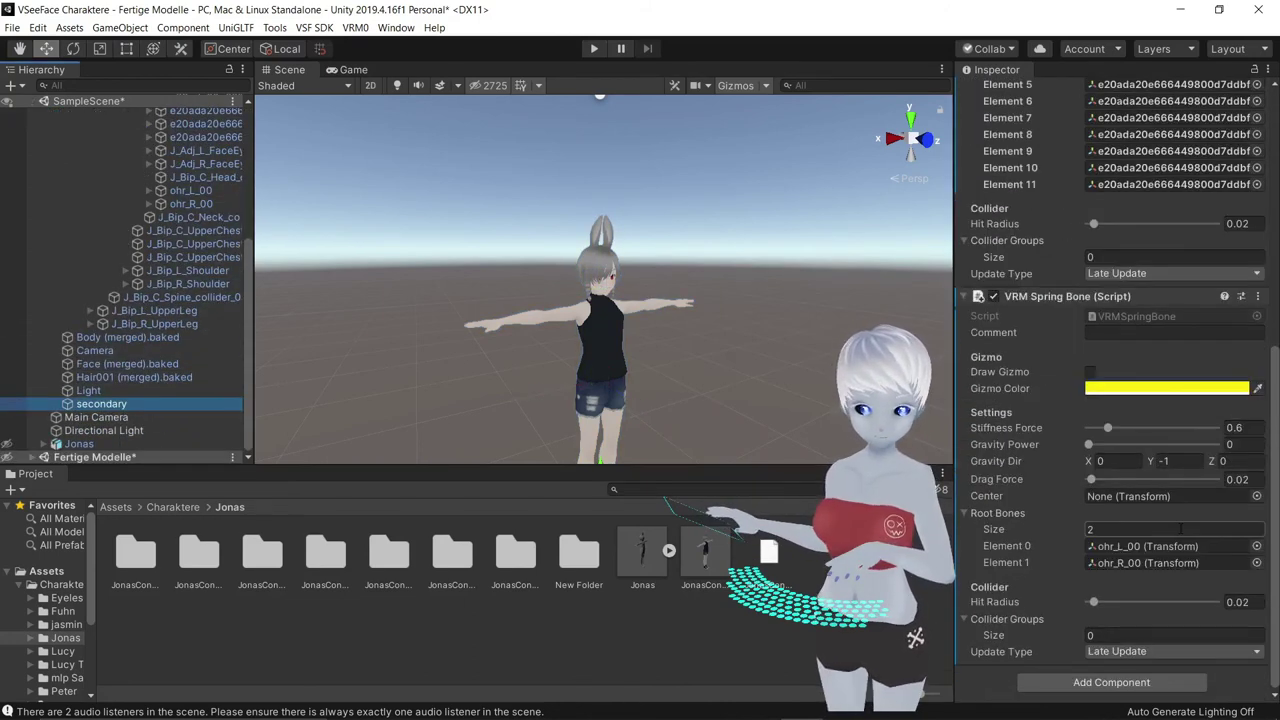
{"action": "left_click", "coordinate": [1237, 479]}
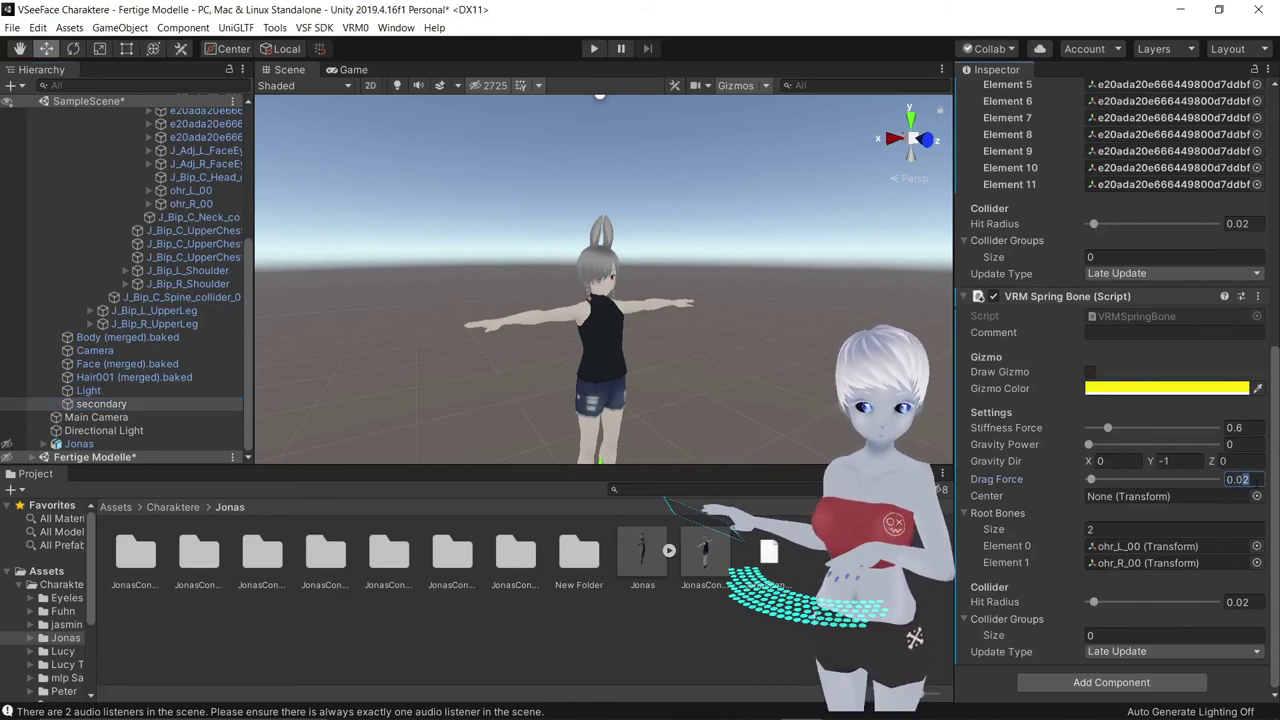
{"action": "type", "text": "0.6"}
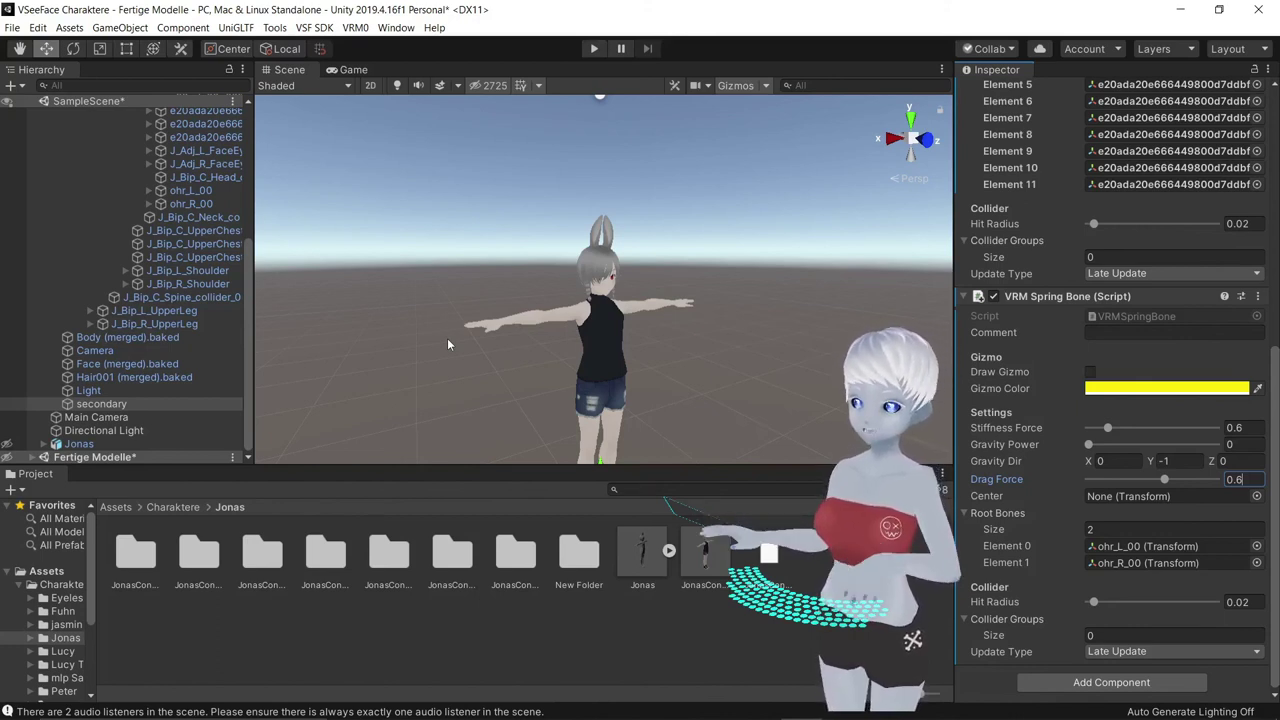
{"action": "key", "text": "w"}
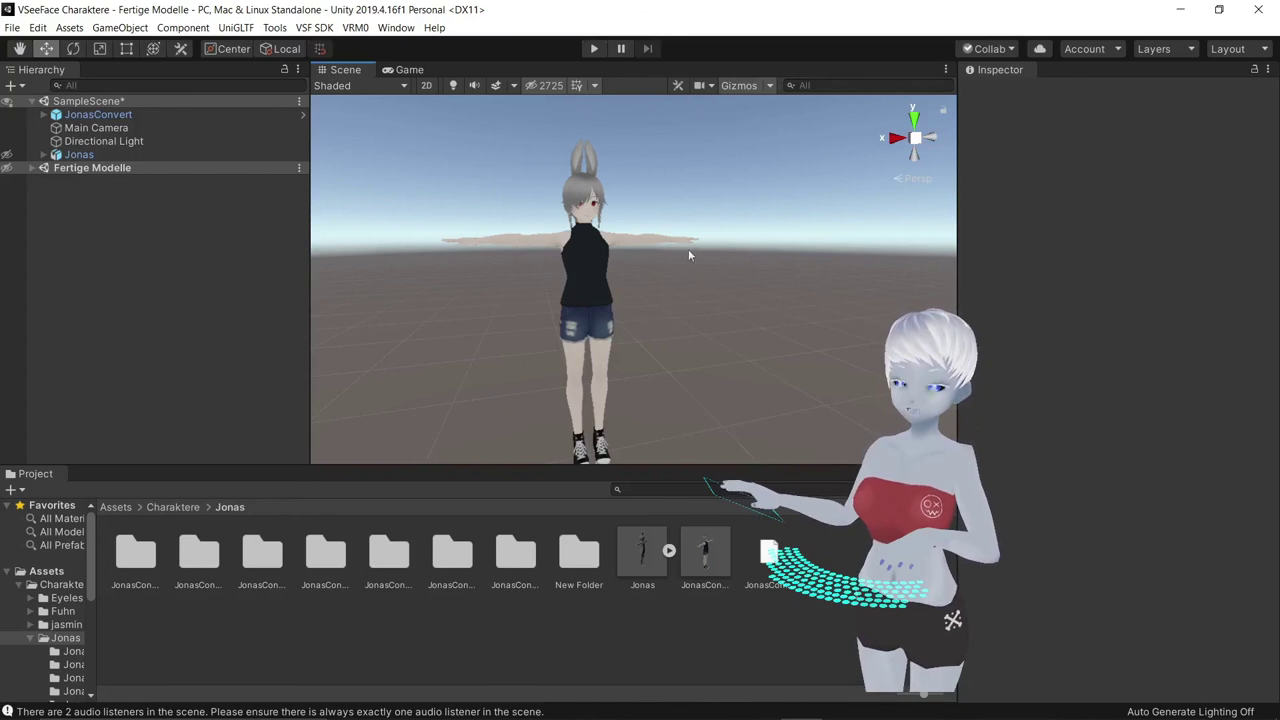
Select JonasConvert and open the VRM0 > Export UniVRM-0.66.0 exporter
{"action": "left_click", "coordinate": [585, 220]}
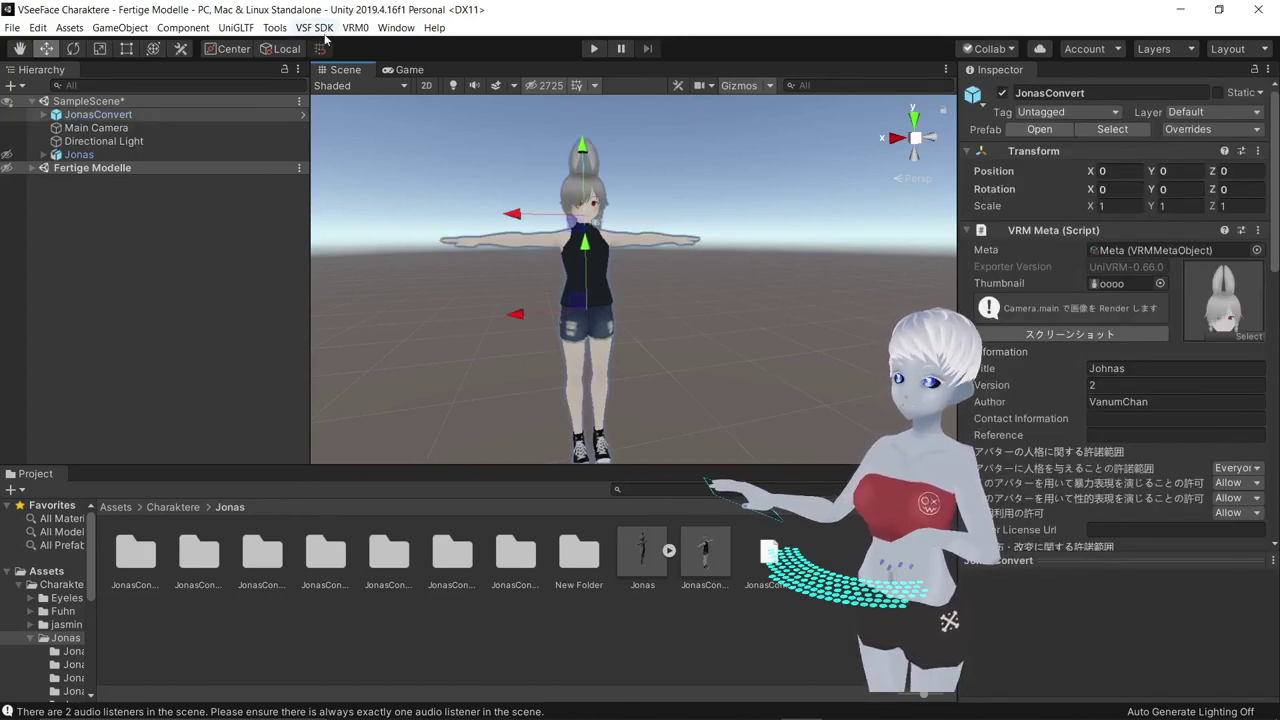
{"action": "left_click", "coordinate": [355, 27]}
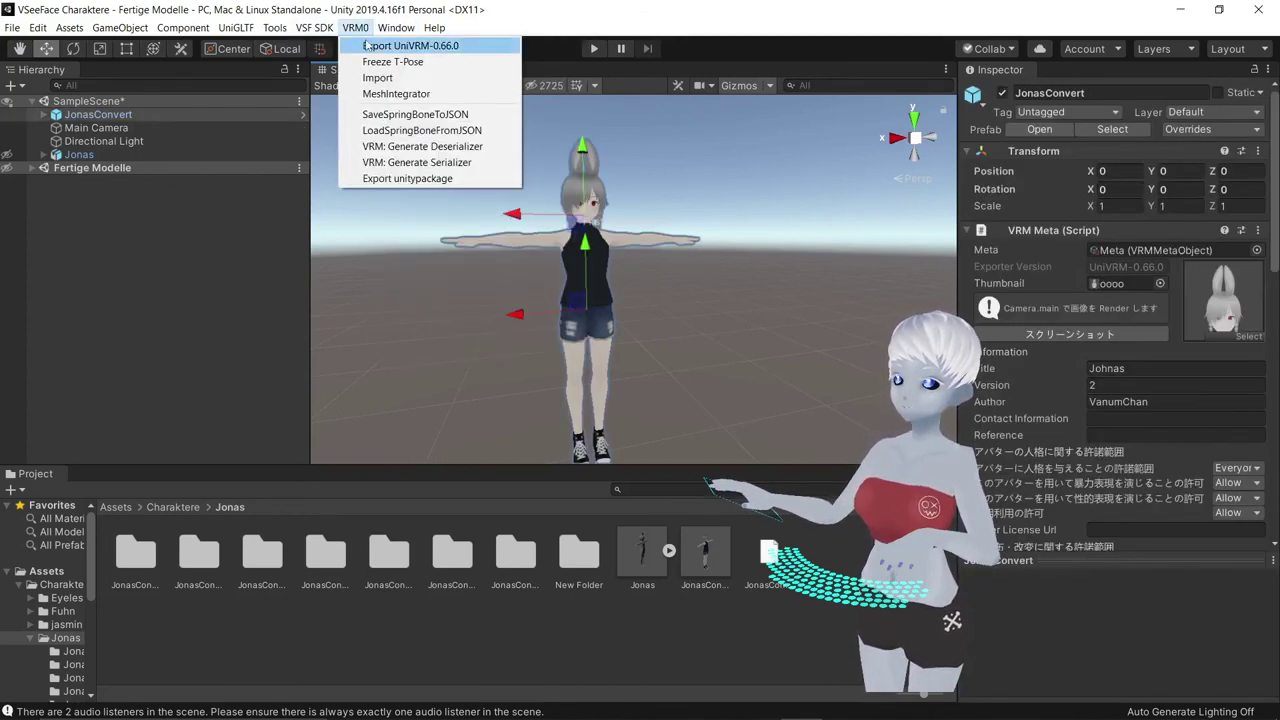
{"action": "left_click", "coordinate": [366, 46]}
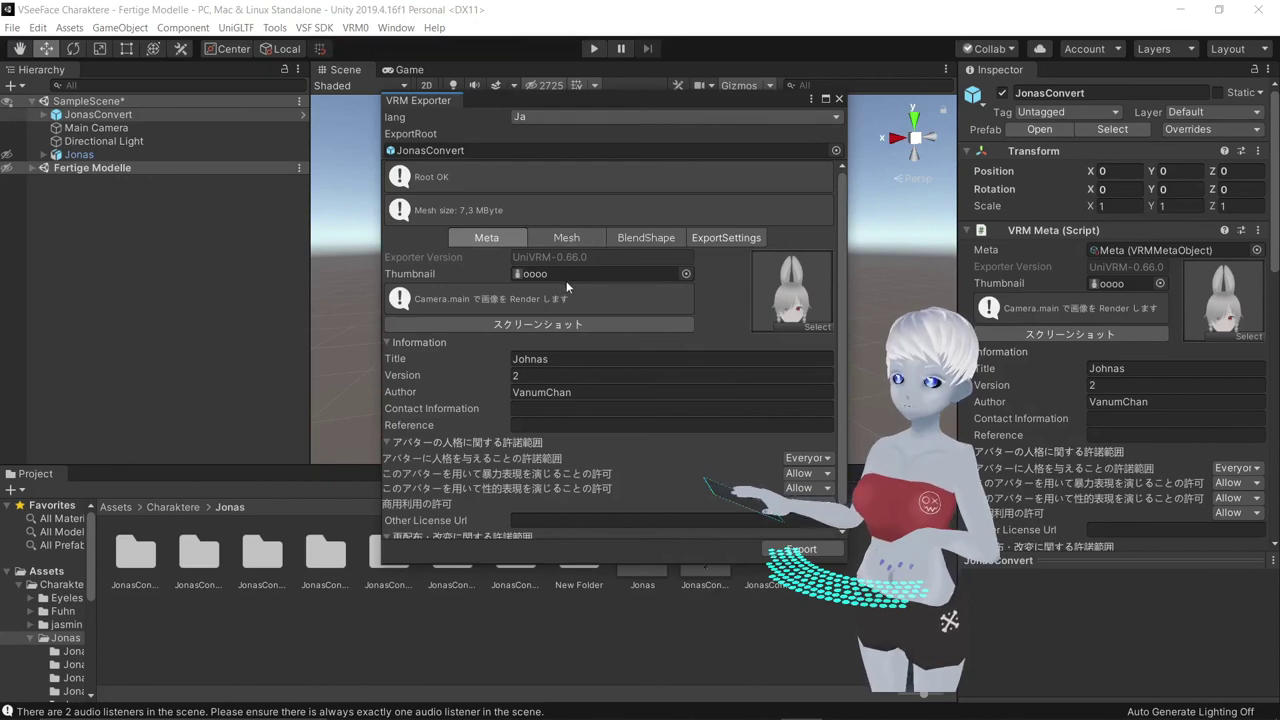
{"action": "scroll", "coordinate": [566, 288], "scroll_direction": "down", "scroll_amount": 2}
{"action": "scroll", "coordinate": [563, 187], "scroll_direction": "up", "scroll_amount": 2}
Switch the exporter language to English and export the avatar as JonasConvert.vrm
{"action": "left_click", "coordinate": [571, 116]}
{"action": "left_click", "coordinate": [570, 155]}
{"action": "scroll", "coordinate": [700, 360], "scroll_direction": "down", "scroll_amount": 1}
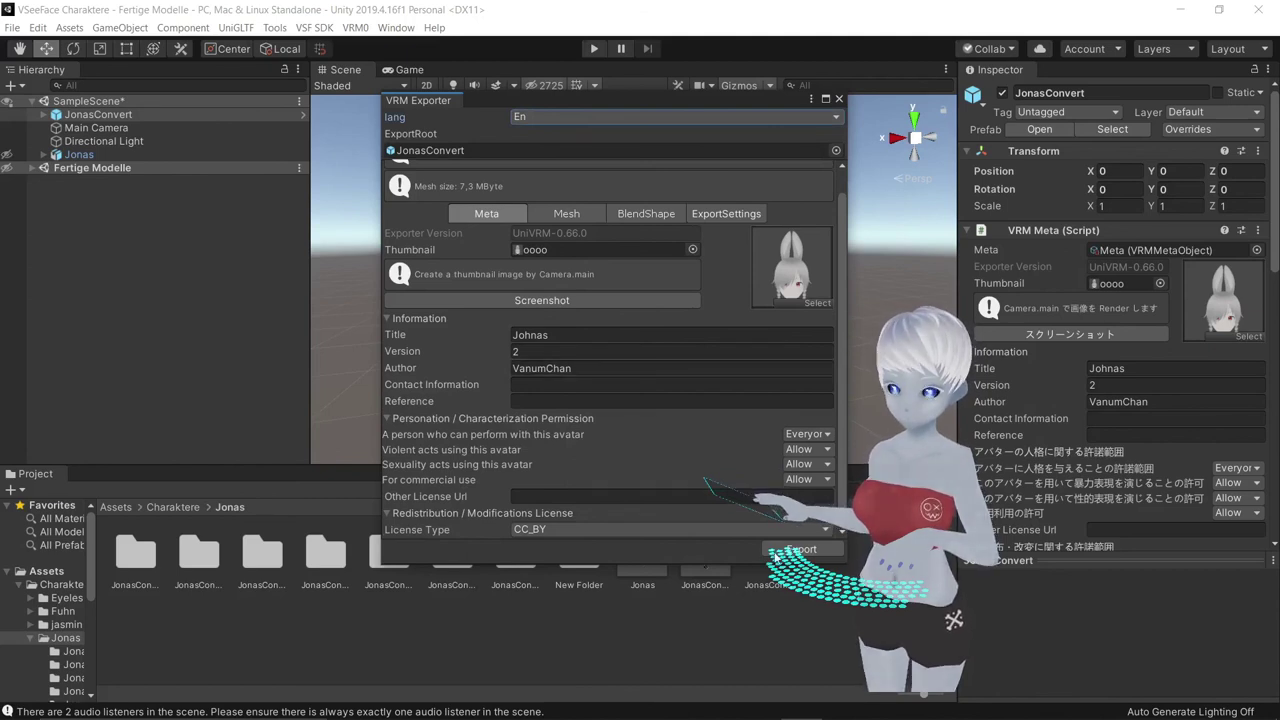
{"action": "left_click", "coordinate": [772, 549]}
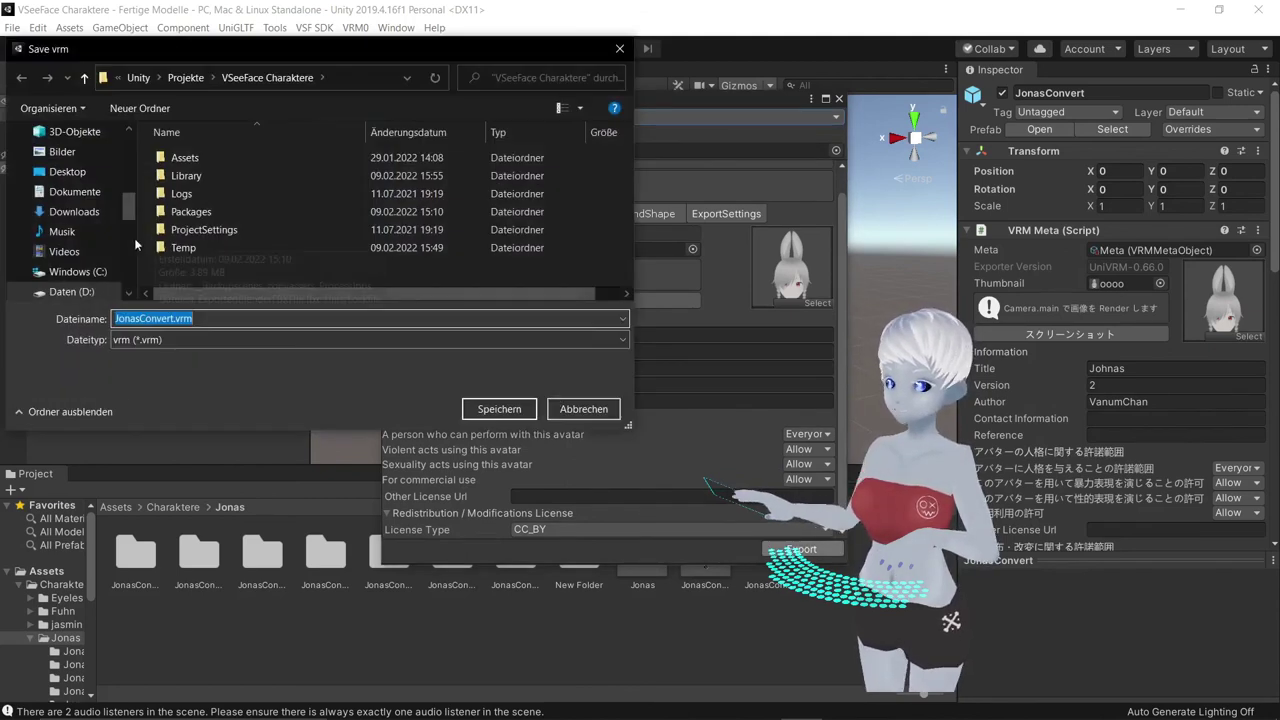